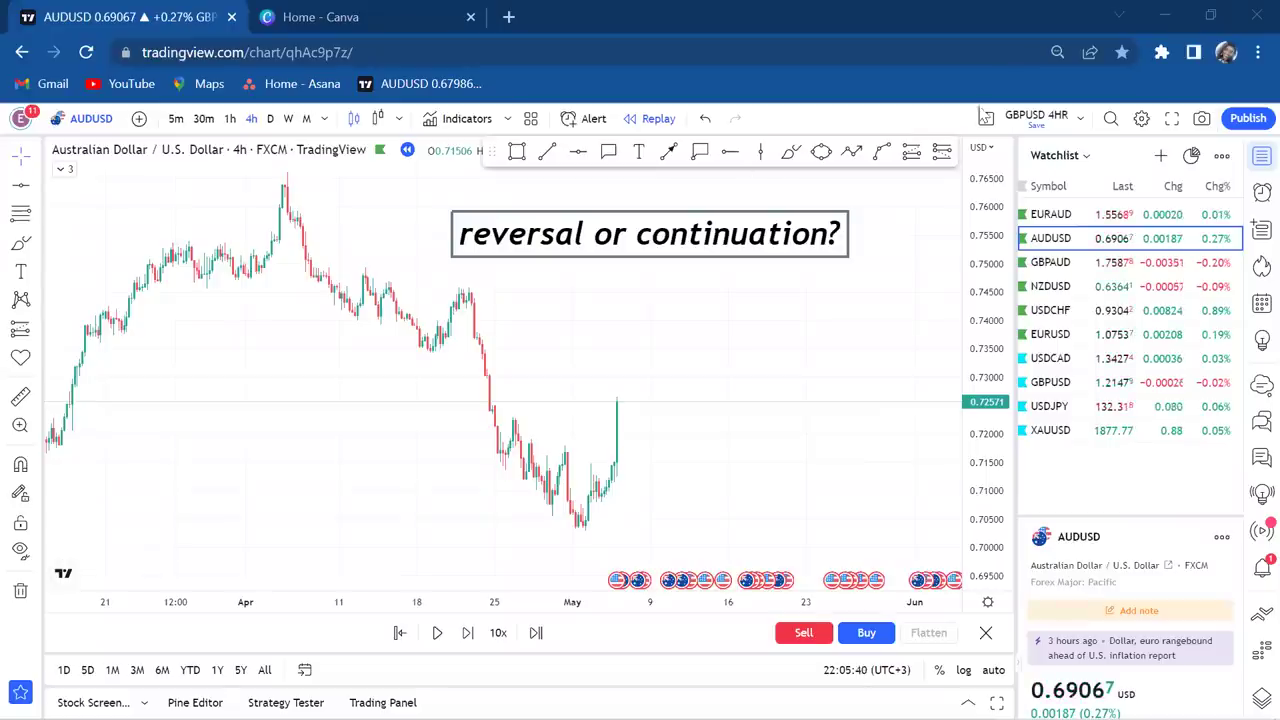
- Draw a rising zigzag arrow path from the early-May low, peaking at about 0.7482 and ending at about 0.7444
left_click_drag(775, 307, 767, 310)
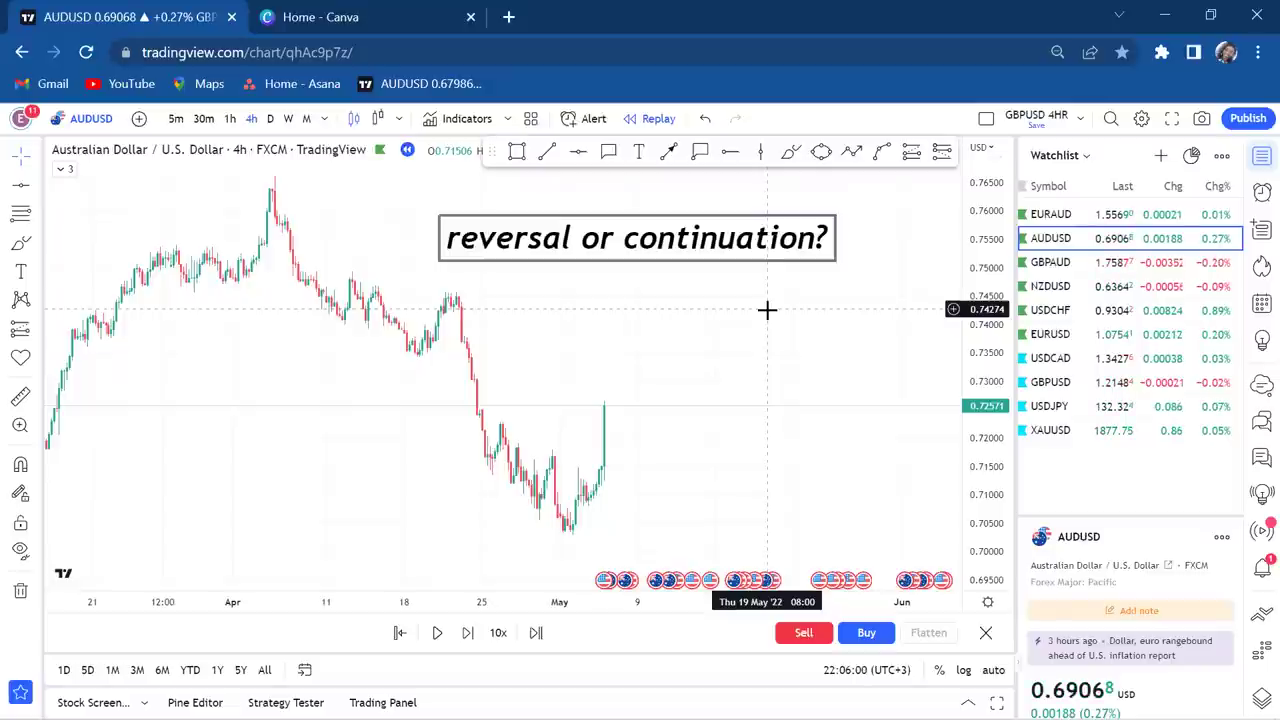
mouse_move(751, 334)
left_mouse_down()
mouse_move(674, 343)
mouse_move(770, 356)
mouse_move(740, 351)
left_mouse_up()
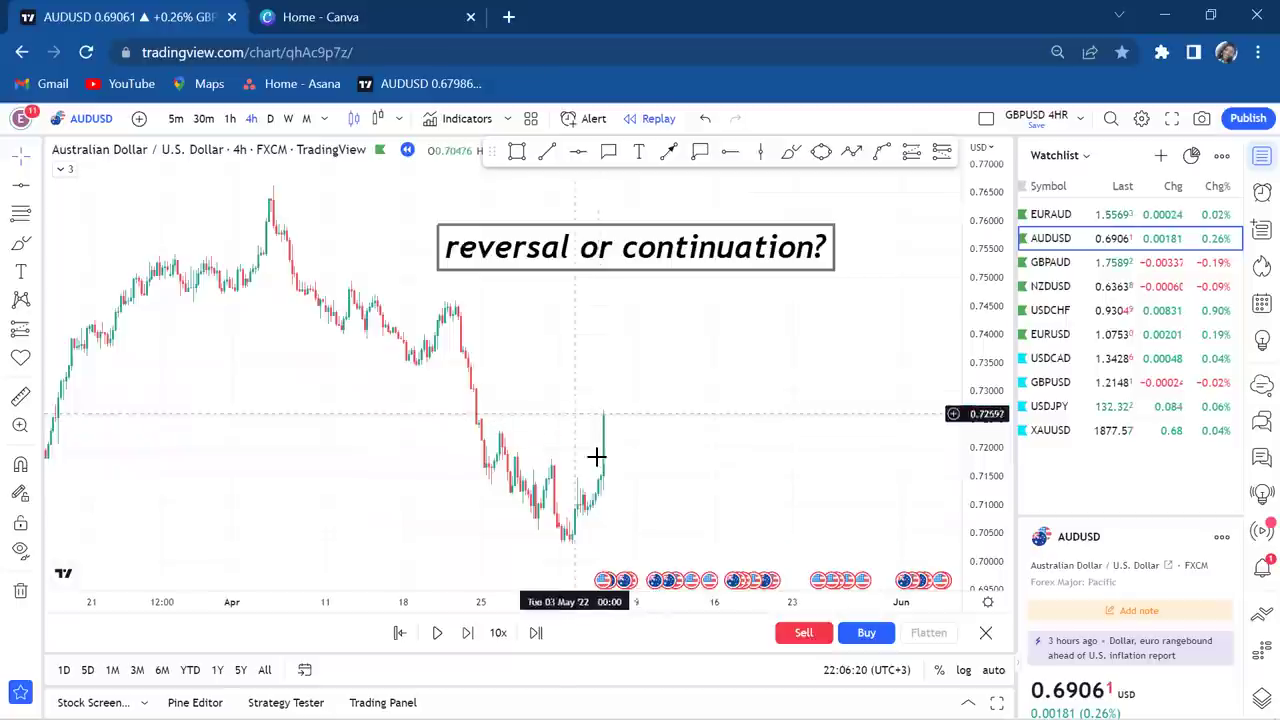
mouse_move(667, 540)
left_mouse_down()
mouse_move(646, 417)
mouse_move(689, 269)
mouse_move(600, 305)
left_mouse_up()
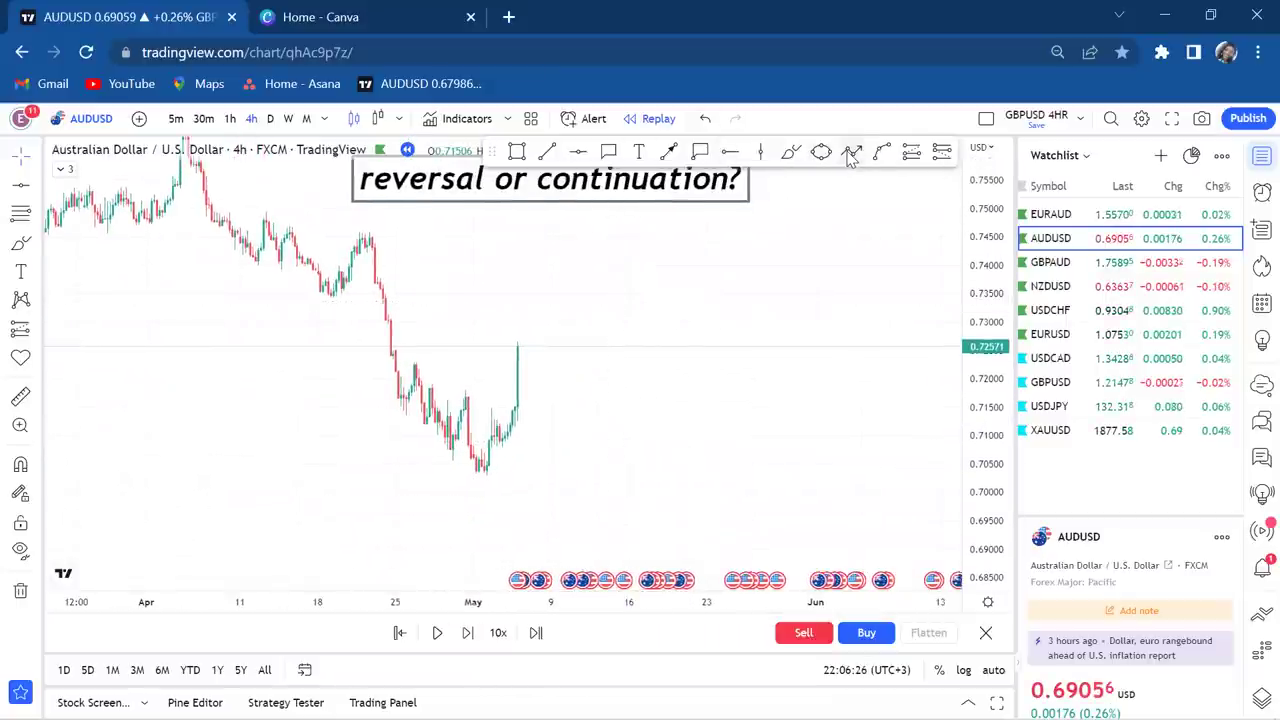
left_click(851, 152)
left_click(466, 469)
left_click(535, 307)
left_click(554, 359)
left_click(632, 216)
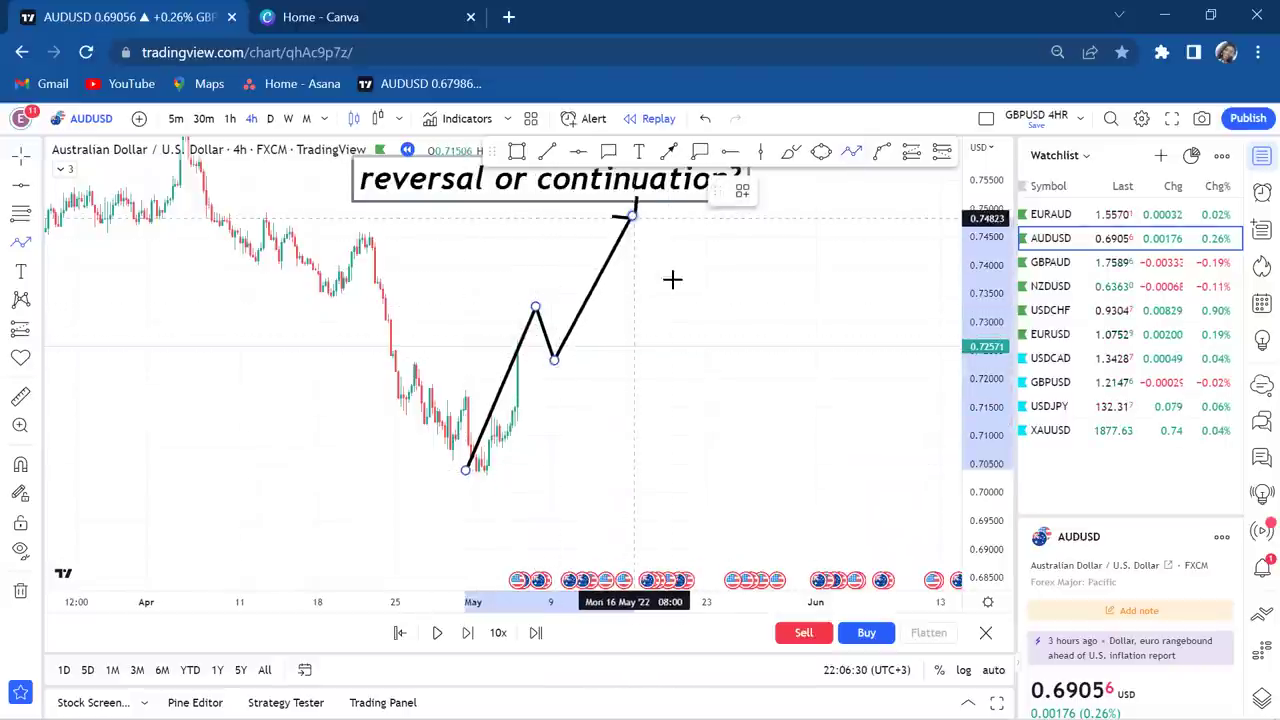
left_click(673, 277)
double_click(694, 240)
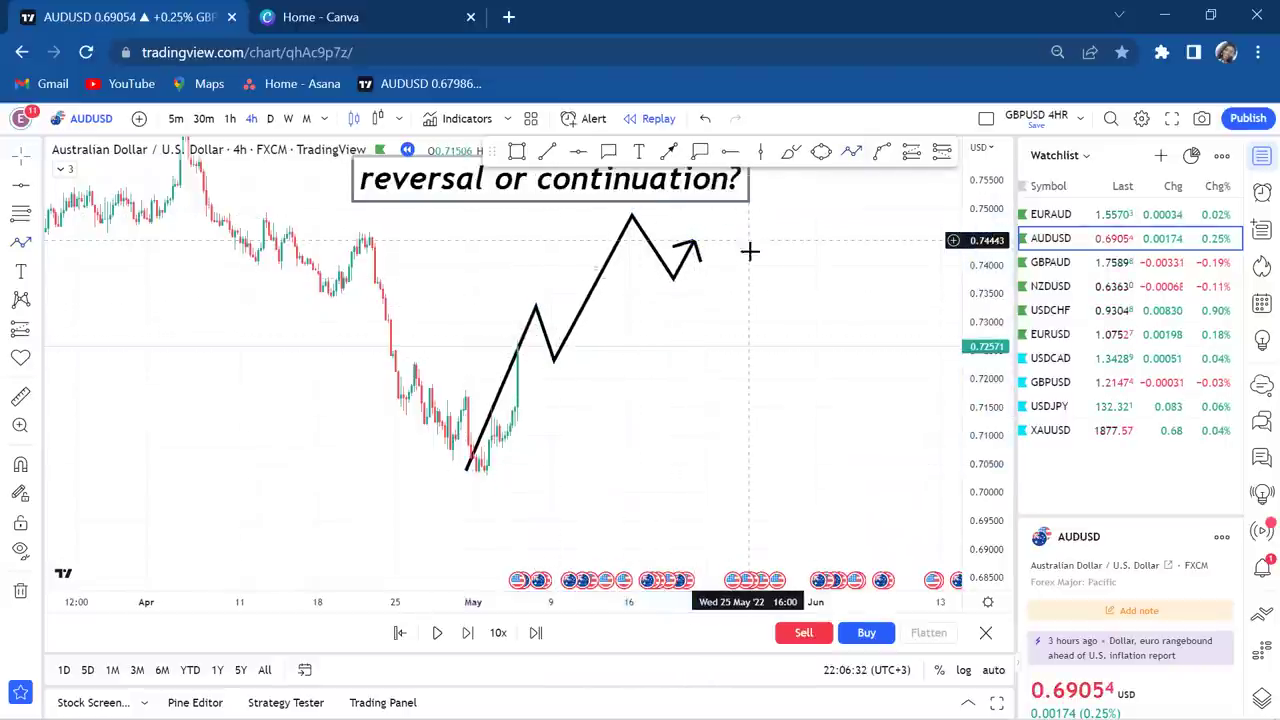
- Delete the zigzag arrow path from the chart
left_click_drag(774, 290, 820, 356)
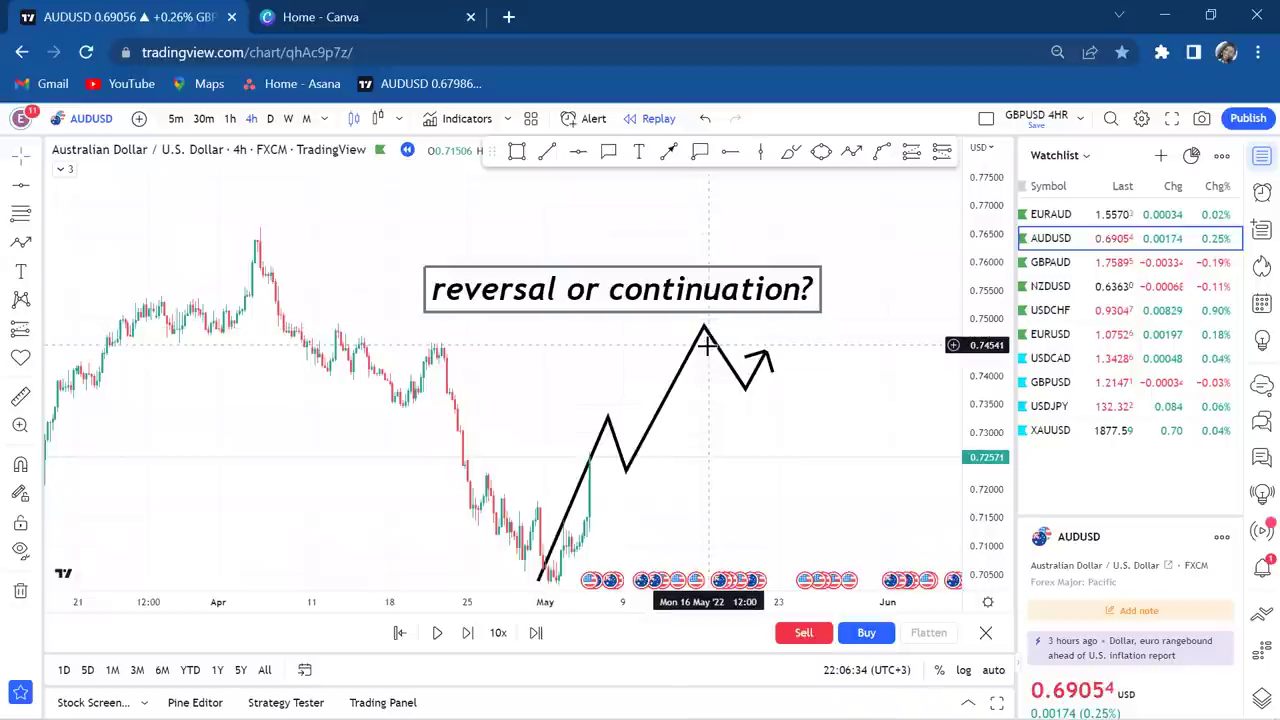
left_click(716, 351)
key("Delete")
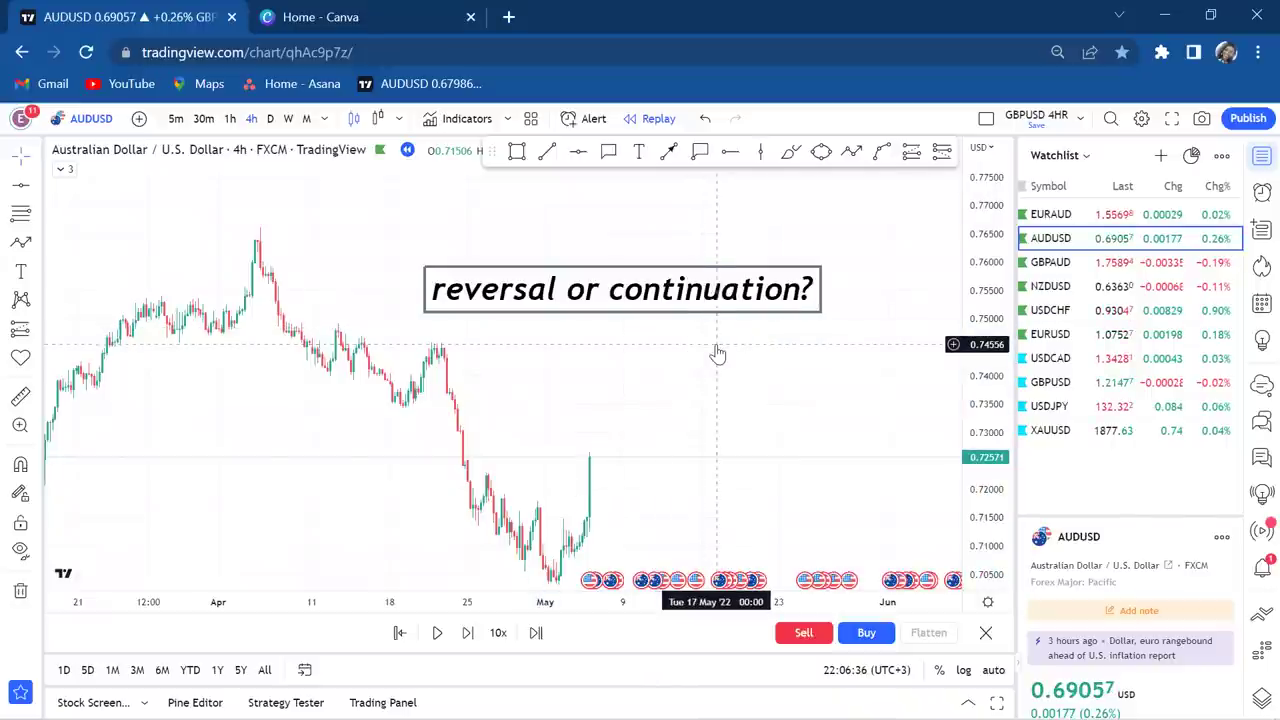
- Move the "reversal or continuation?" note higher on the chart and place a horizontal line at price 0.72456
scroll(716, 352, "down", 1)
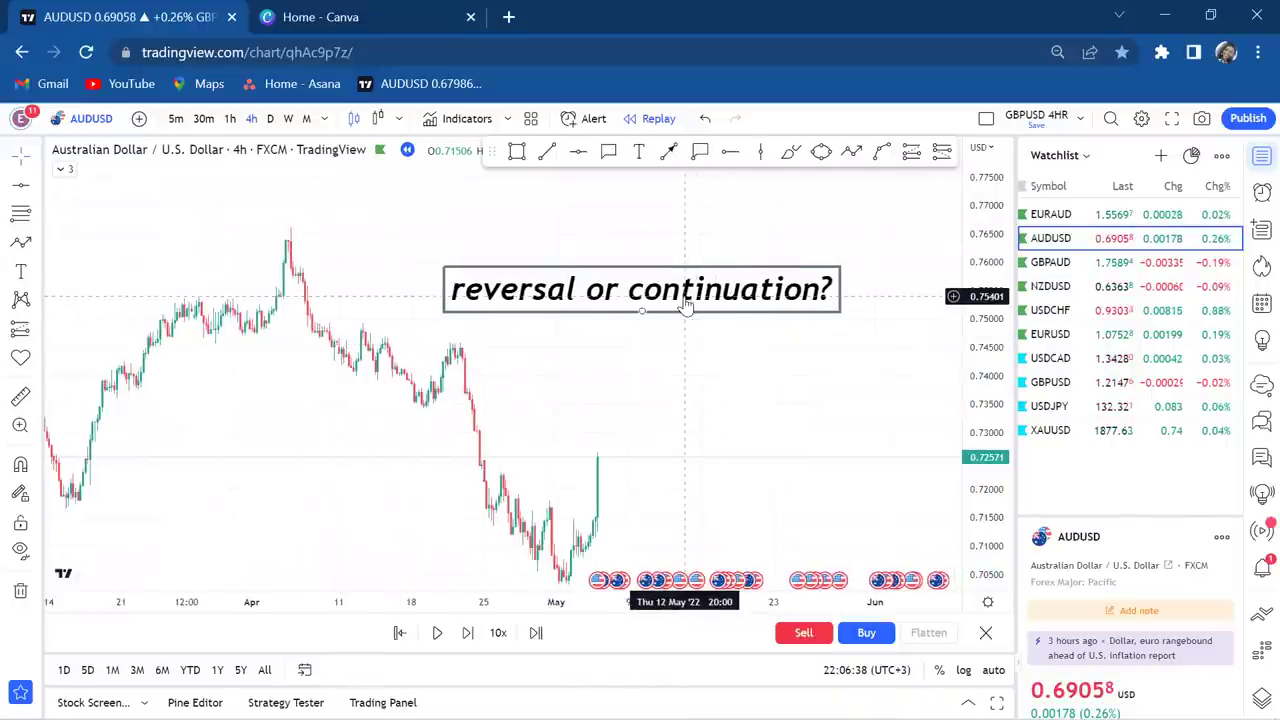
scroll(694, 317, "down", 1)
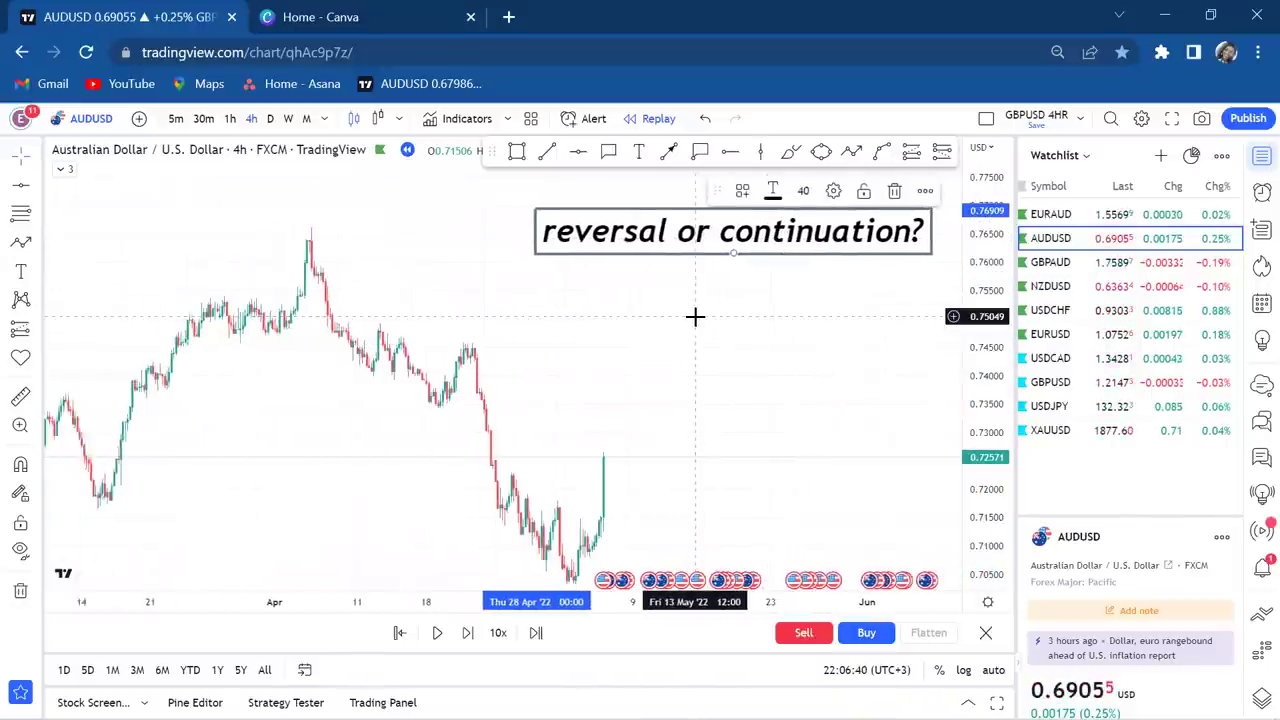
left_click_drag(694, 317, 775, 255)
scroll(775, 255, "down", 2)
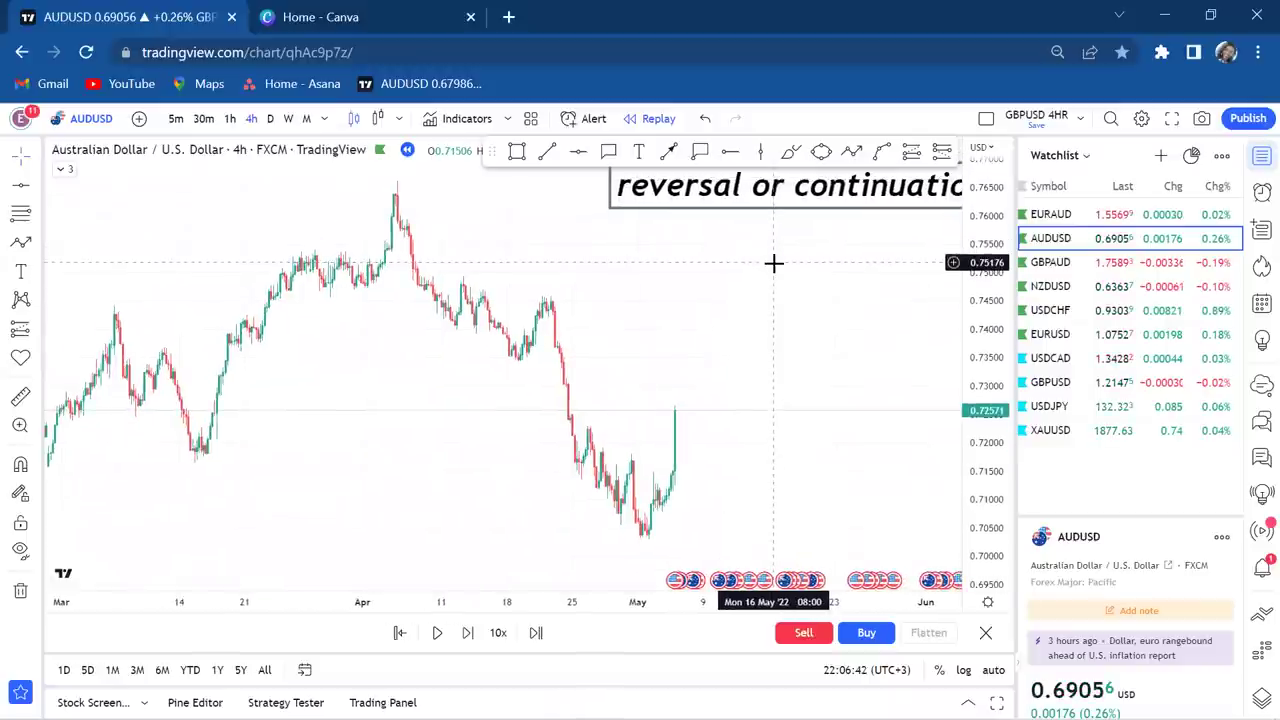
left_click_drag(736, 301, 751, 269)
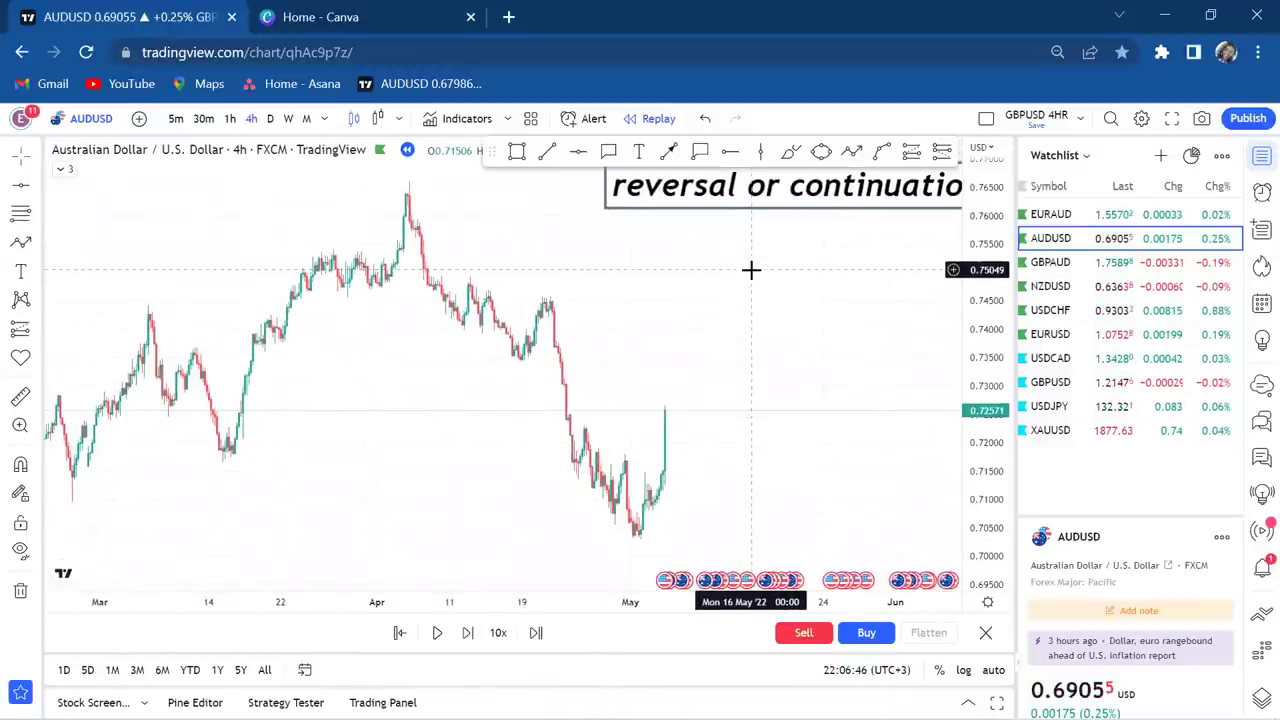
scroll(751, 269, "up", 3)
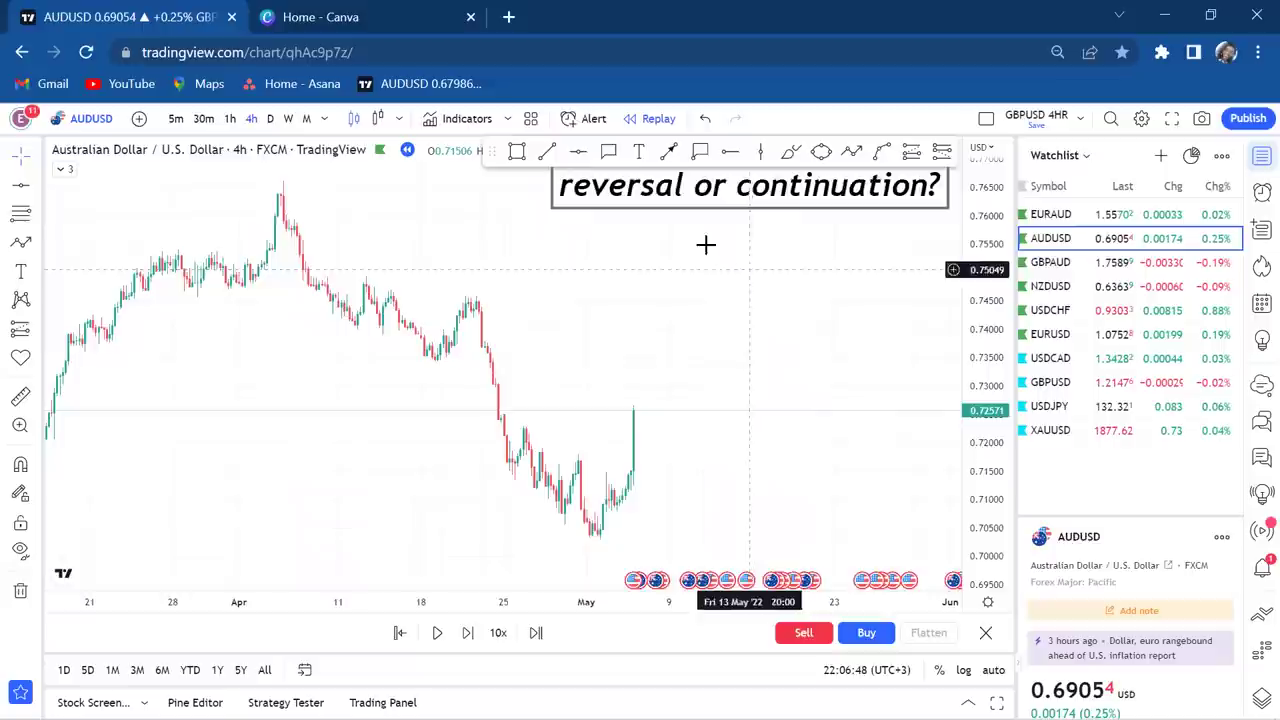
left_click(371, 416)
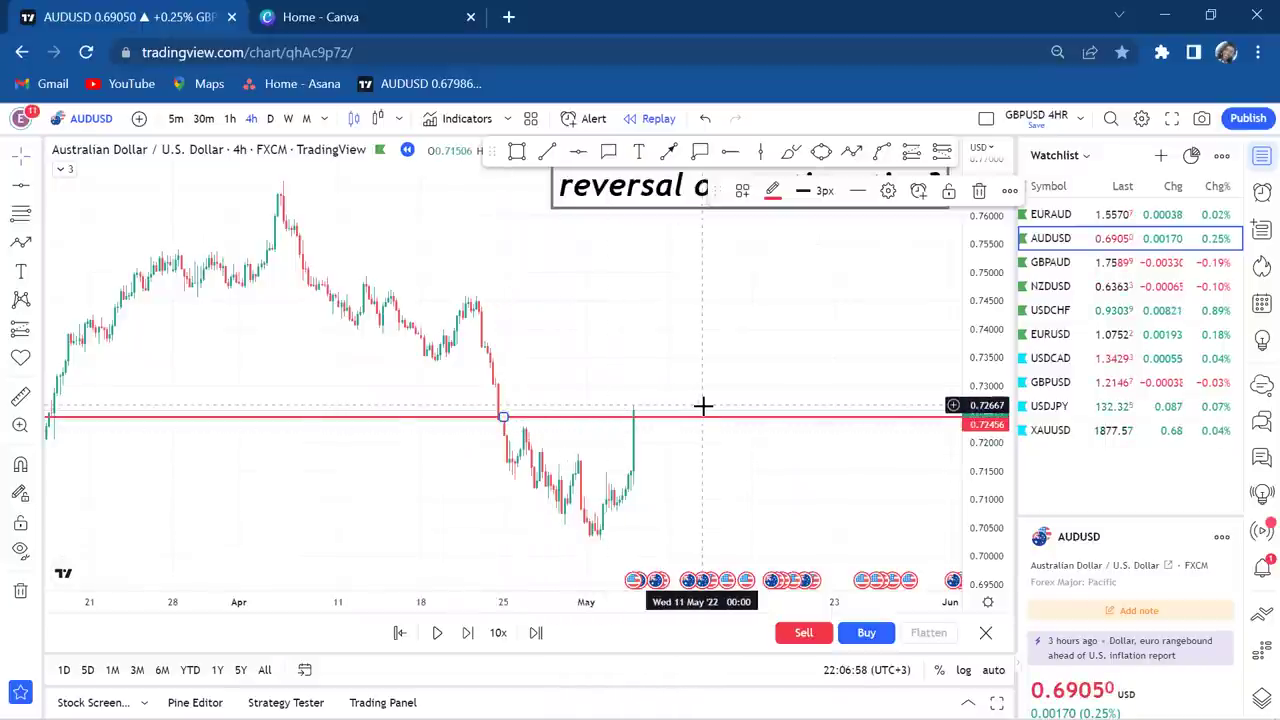
- Move the text note slightly lower and place a second horizontal line at 0.76585, on the early-April high
scroll(703, 405, "down", 1)
left_click_drag(657, 191, 578, 228)
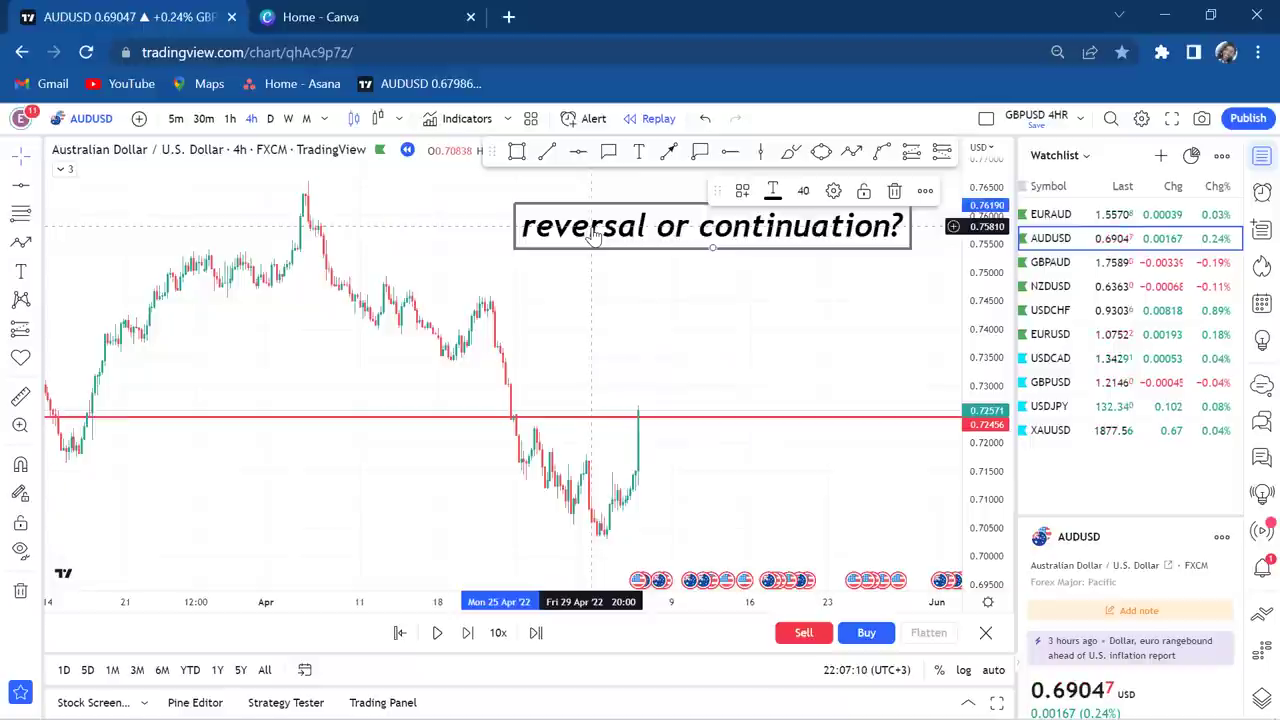
left_click_drag(429, 211, 451, 289)
left_click(579, 152)
left_click(350, 243)
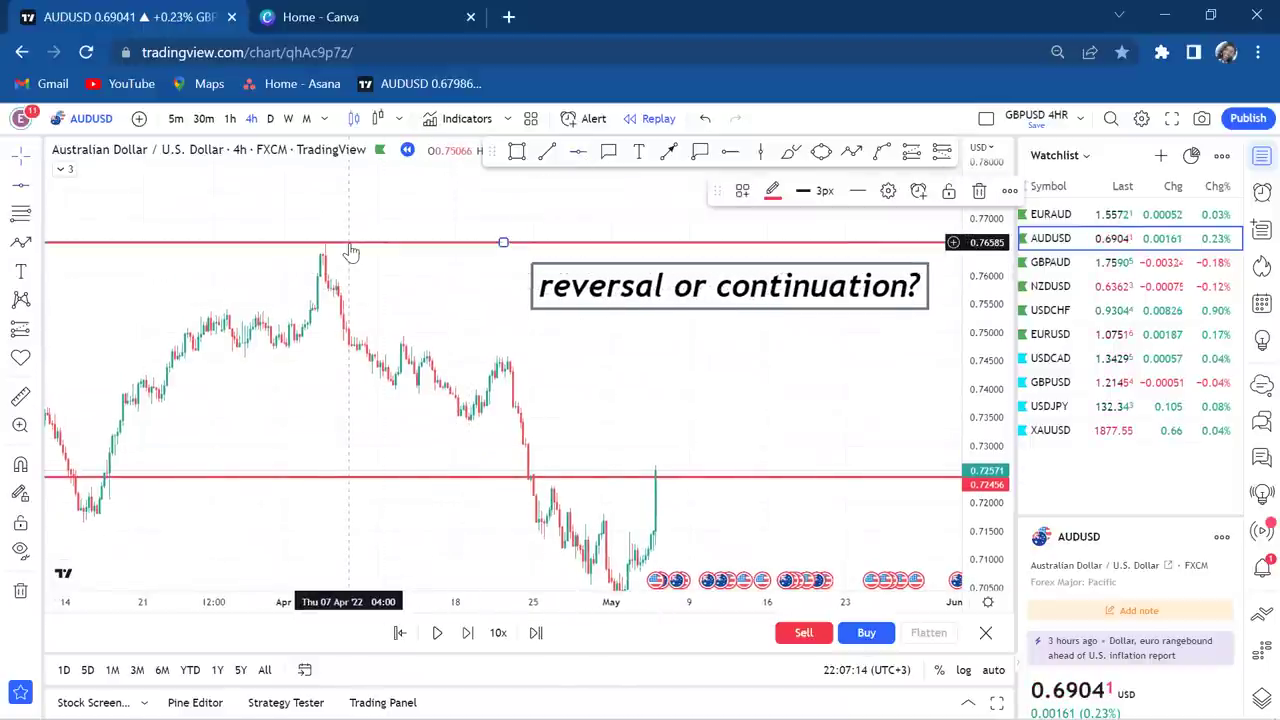
- Place a third horizontal line at 0.70313, beneath the early-May low
left_click_drag(711, 423, 681, 324)
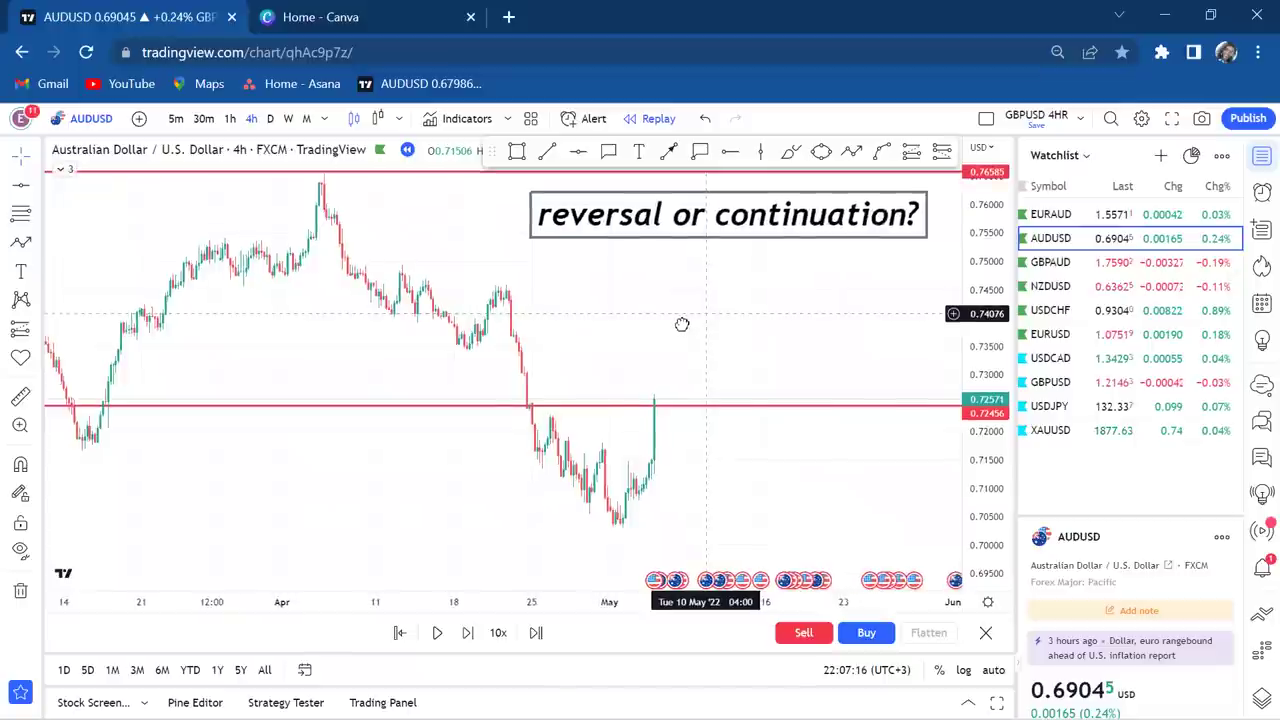
scroll(675, 324, "down", 3)
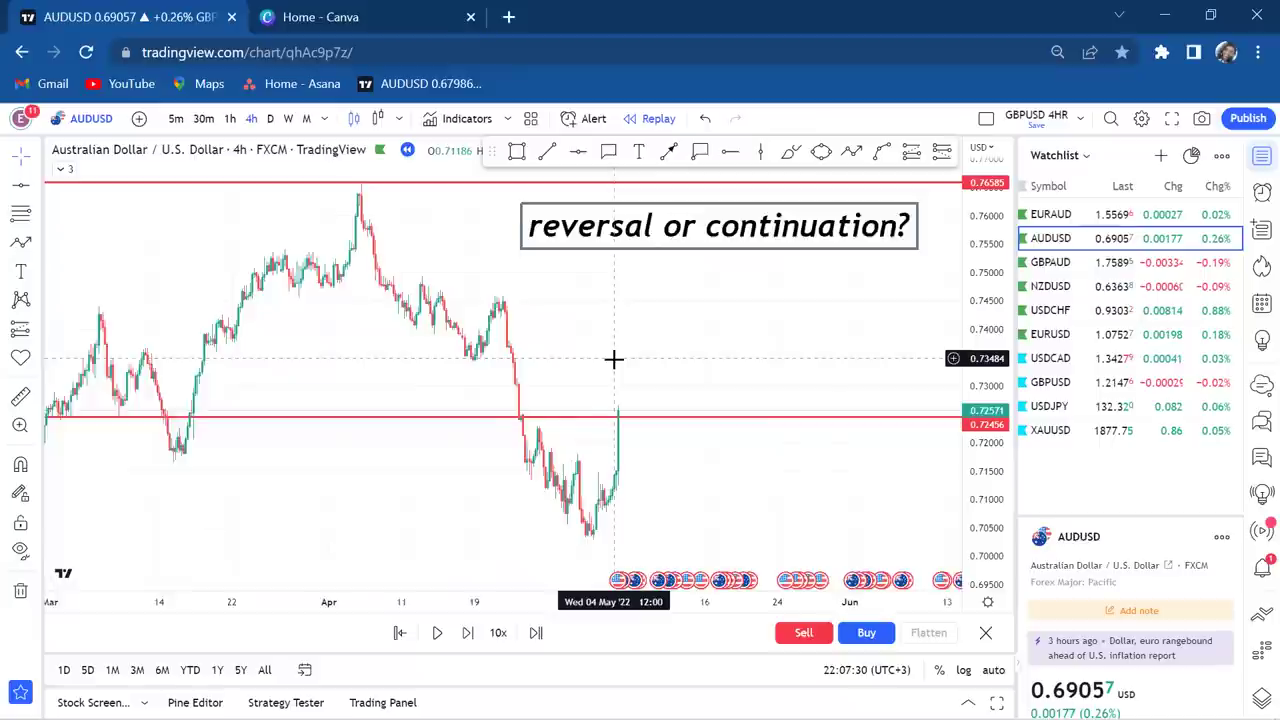
scroll(614, 358, "up", 1)
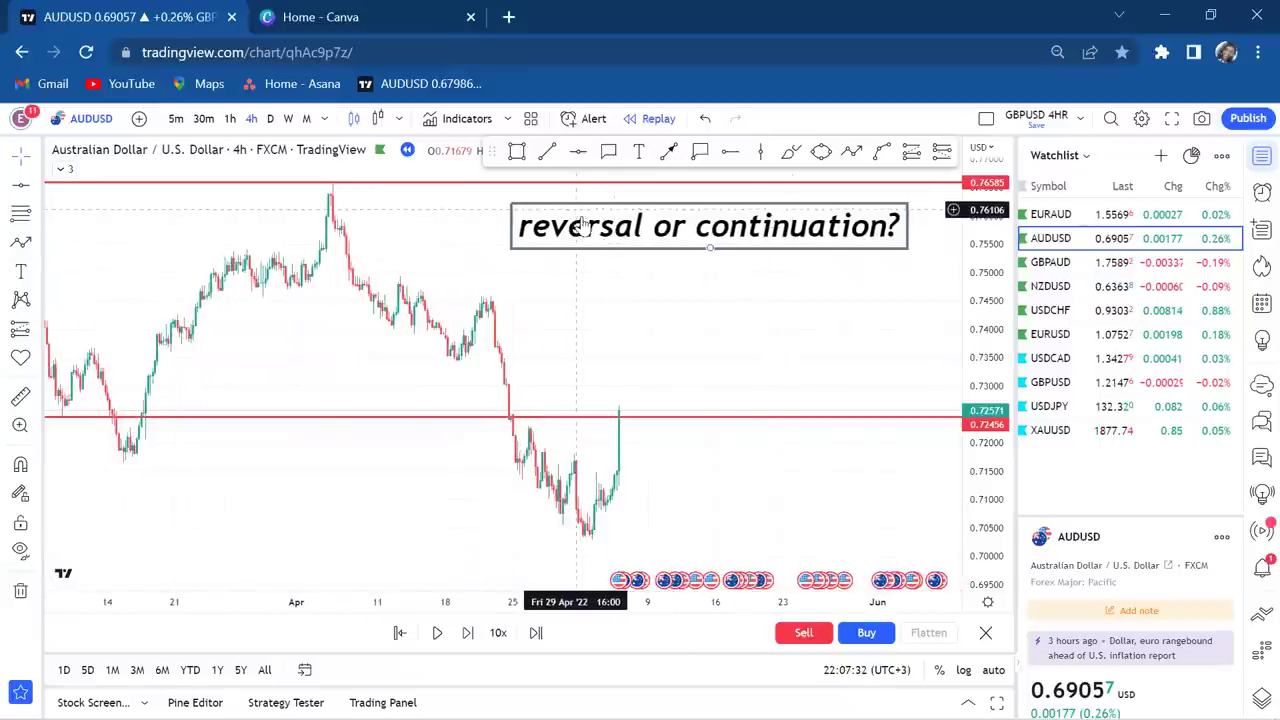
mouse_move(674, 371)
left_mouse_down()
mouse_move(774, 320)
mouse_move(734, 340)
mouse_move(727, 367)
mouse_move(728, 320)
left_mouse_up()
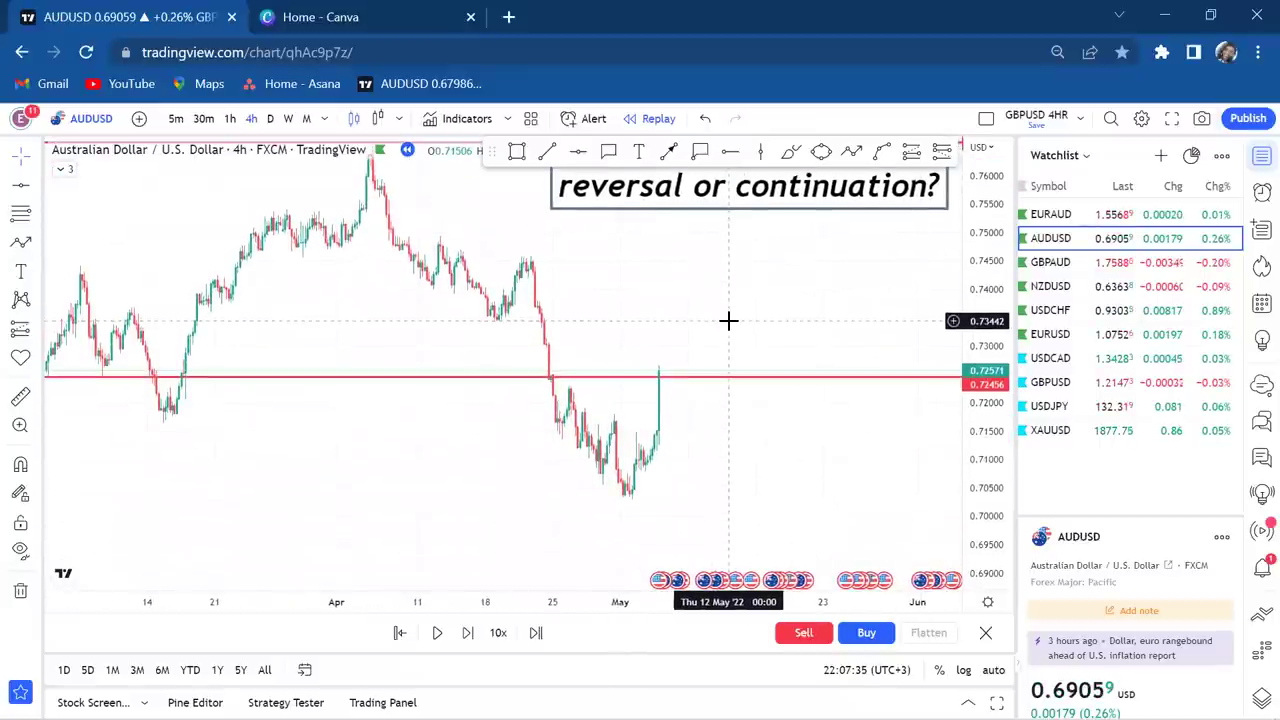
left_click(688, 499)
left_click_drag(741, 338, 725, 375)
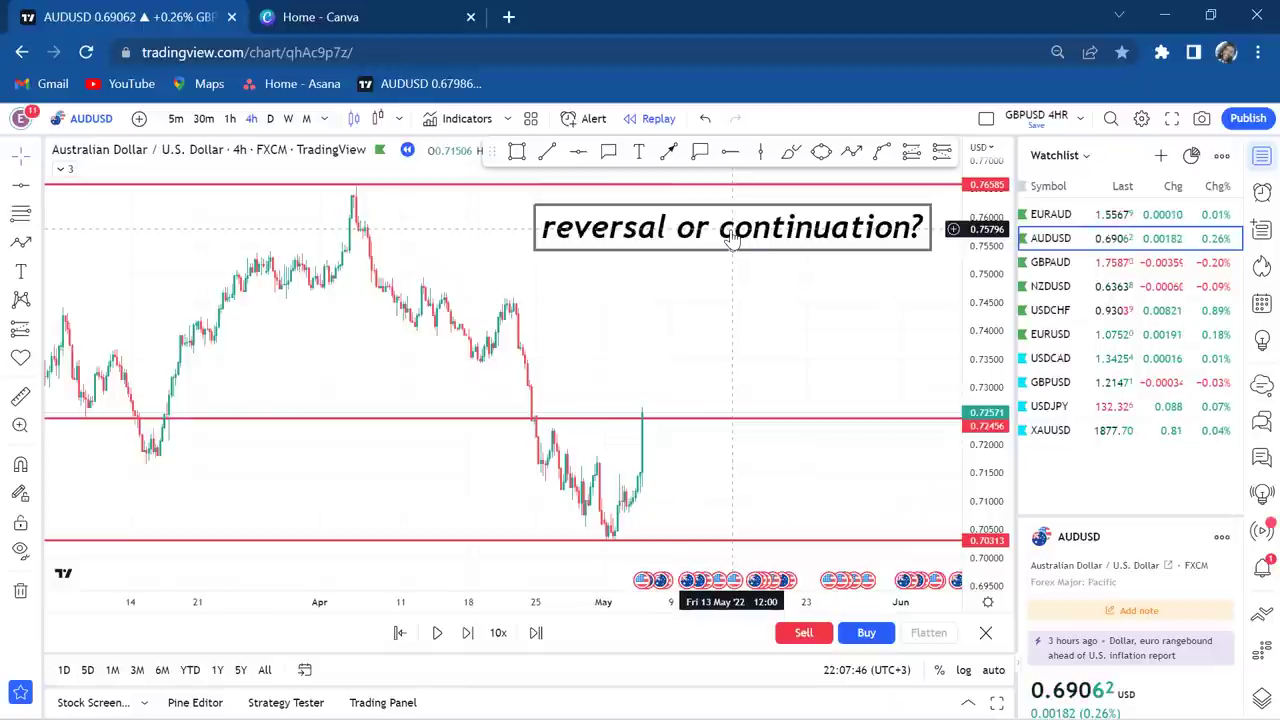
- Change the chart to the daily timeframe and draw a rectangle from 4 Jan to 14 Jul 2022 between about 0.69872 and 0.69632
left_click(270, 118)
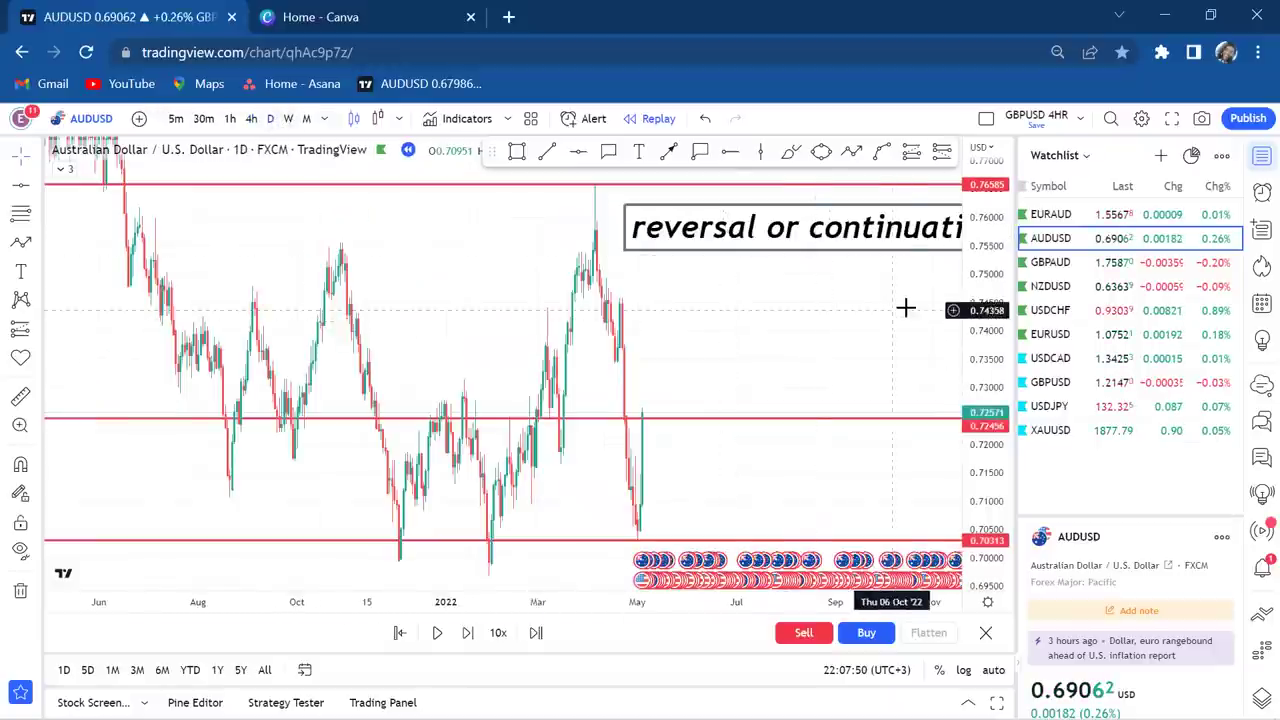
scroll(812, 328, "down", 1)
scroll(804, 323, "up", 4)
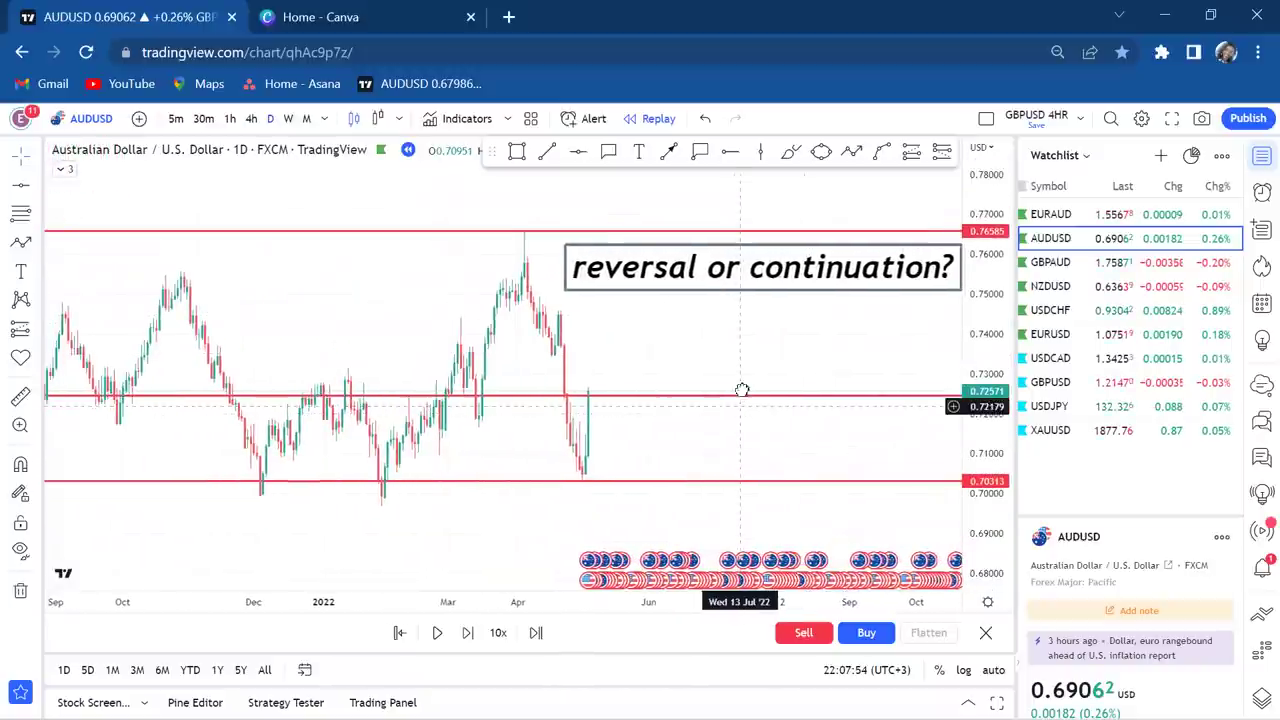
left_click_drag(742, 390, 677, 349)
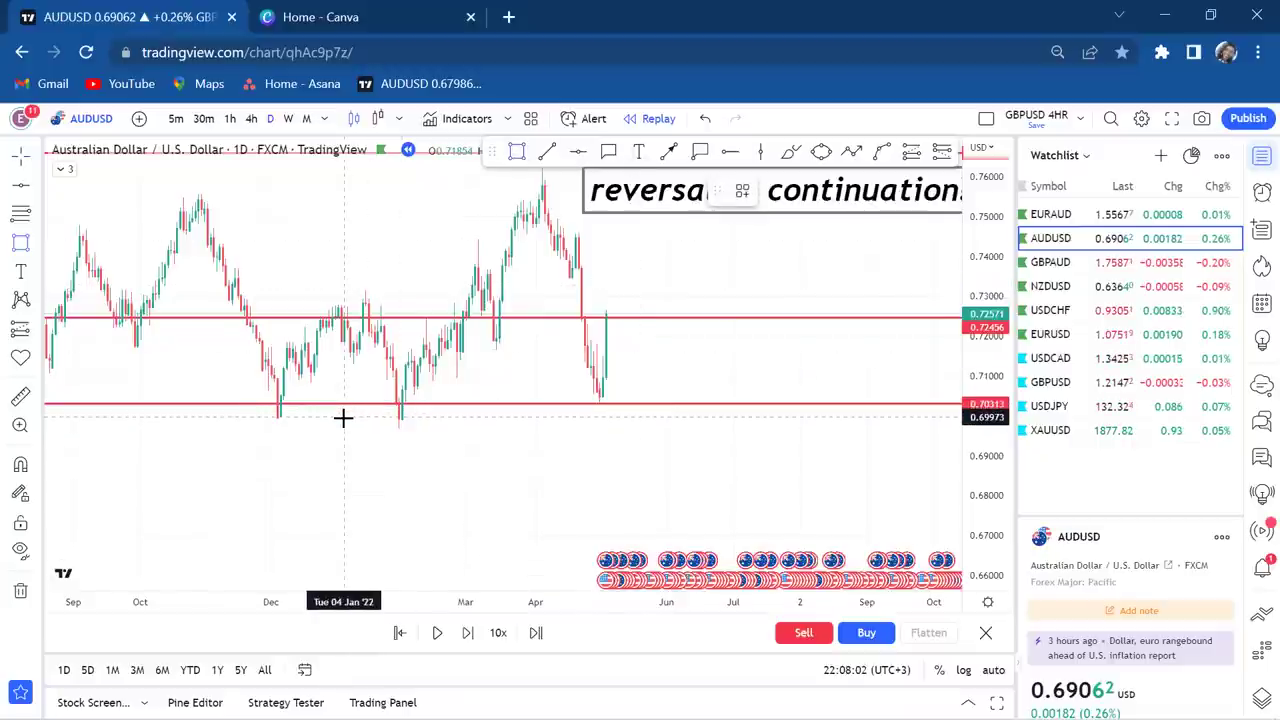
left_click(343, 420)
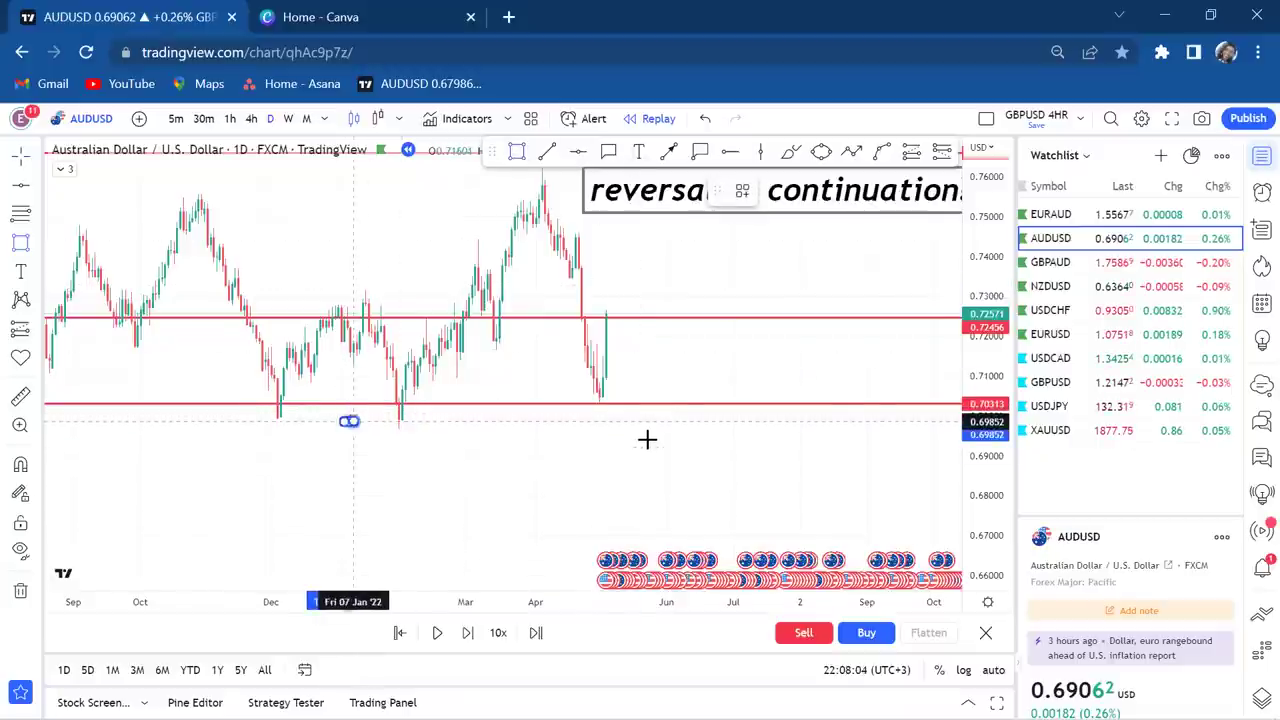
left_click(760, 428)
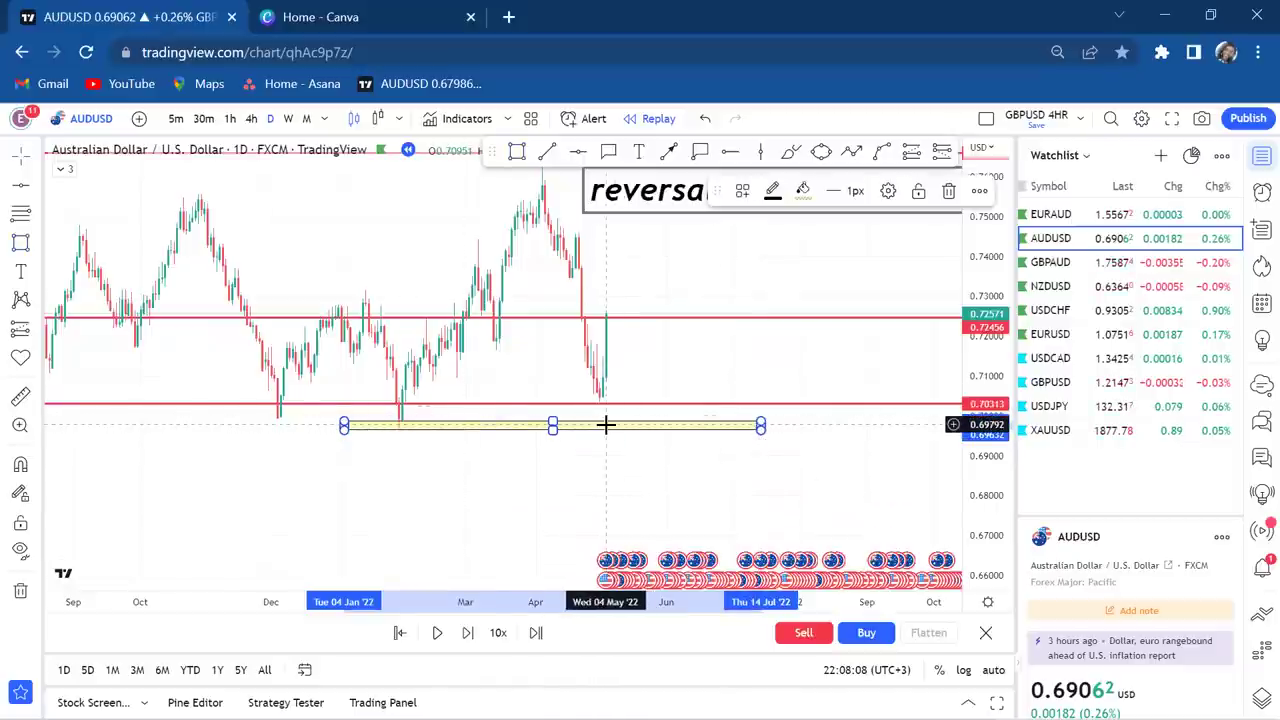
- Raise the lowest horizontal line to 0.70534, after stretching the price scale
scroll(612, 305, "up", 1)
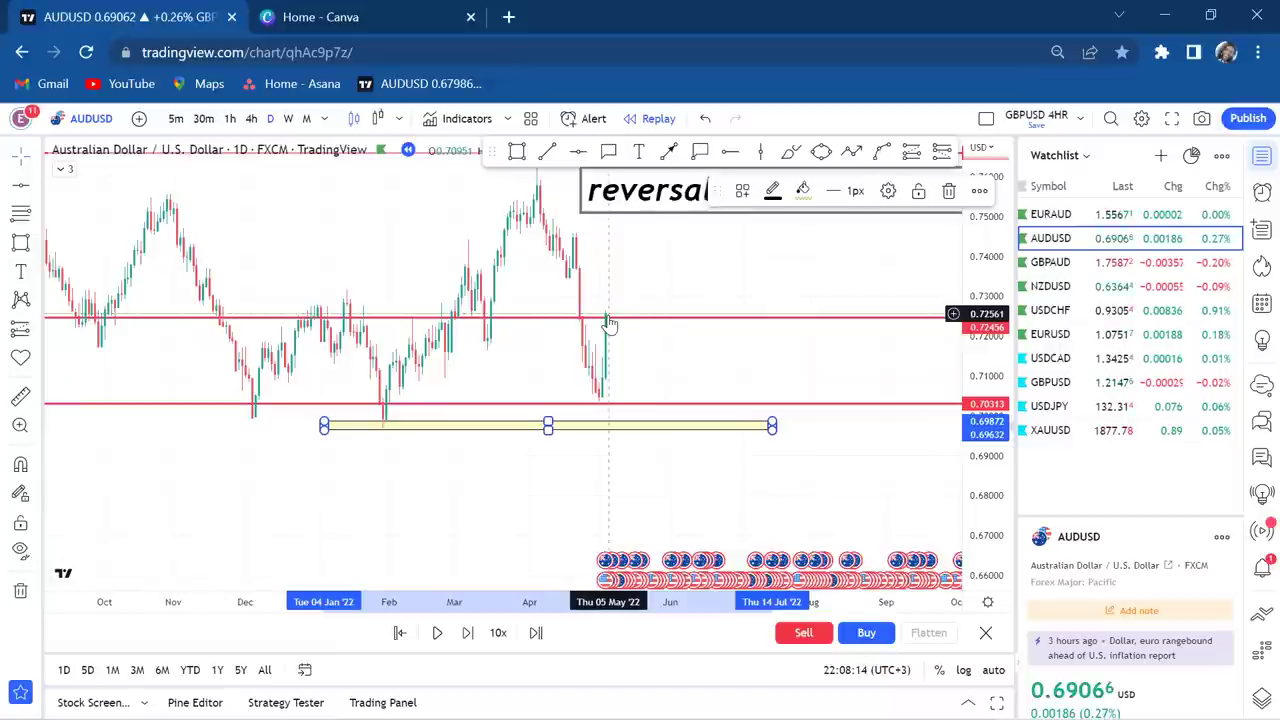
left_click_drag(975, 398, 971, 272)
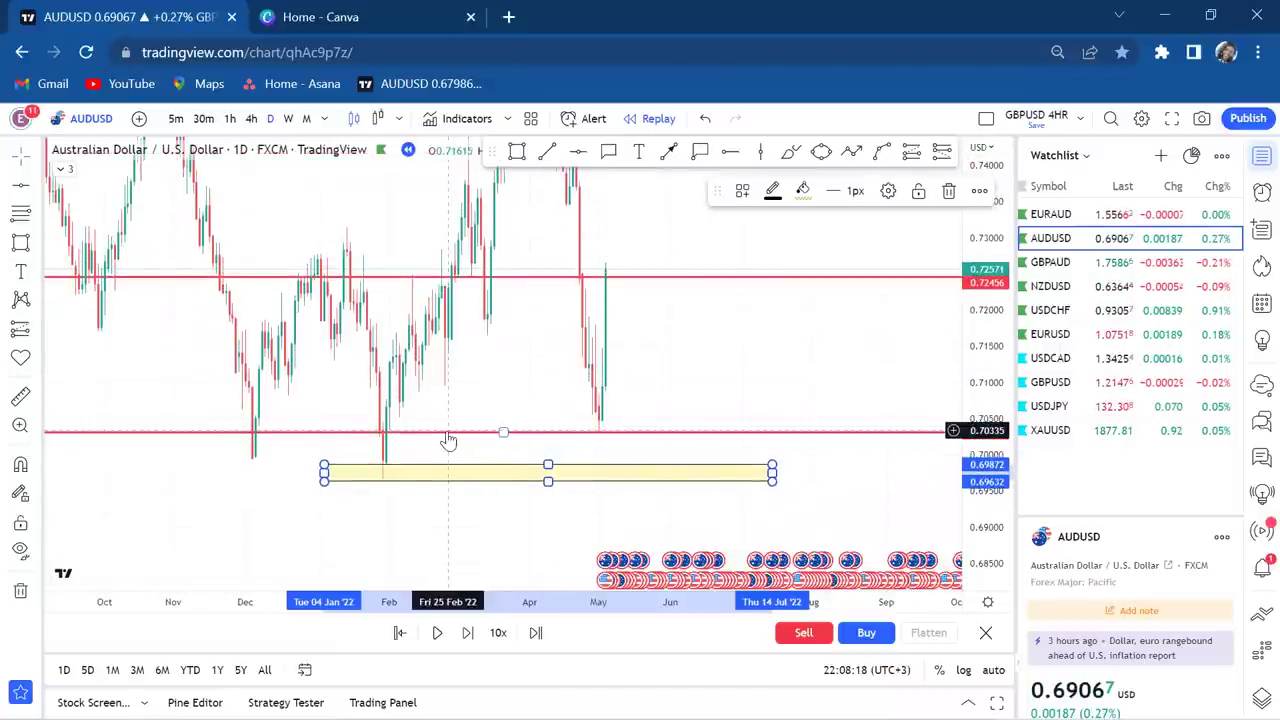
left_click_drag(447, 431, 506, 417)
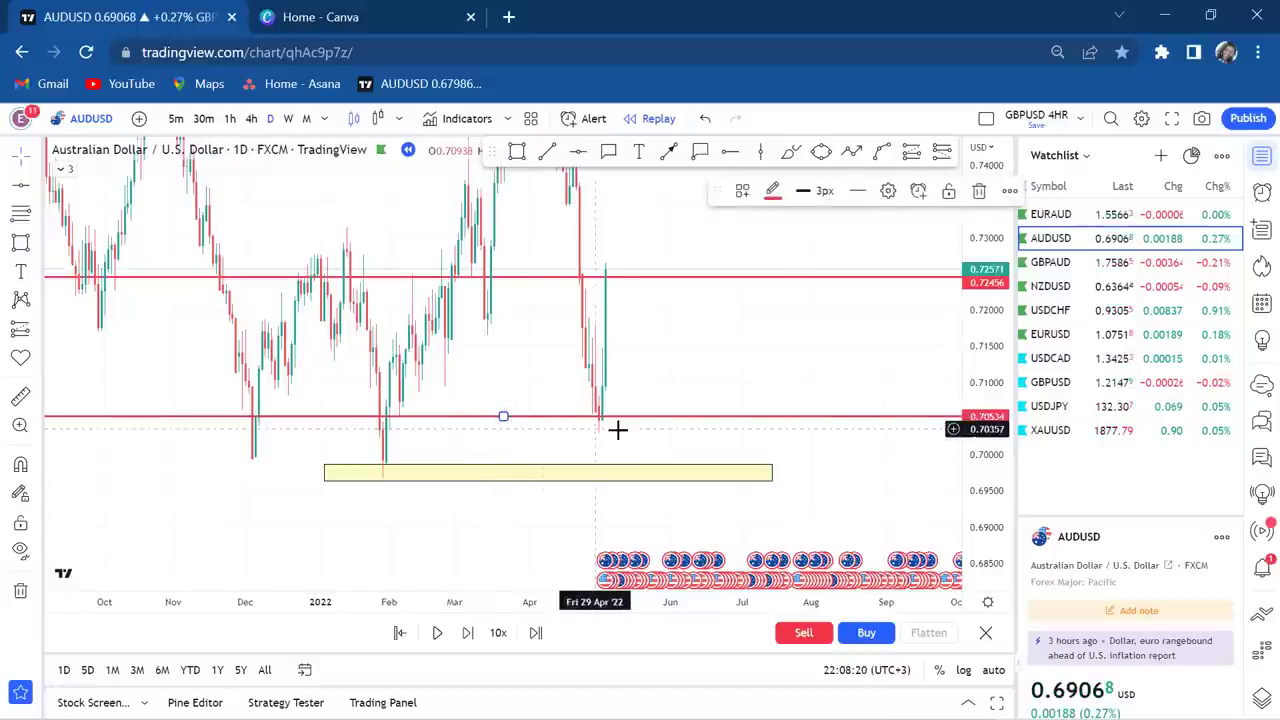
- Draw an ellipse around the candles of the late-April to early-May low at the lowest horizontal line
scroll(606, 422, "up", 5)
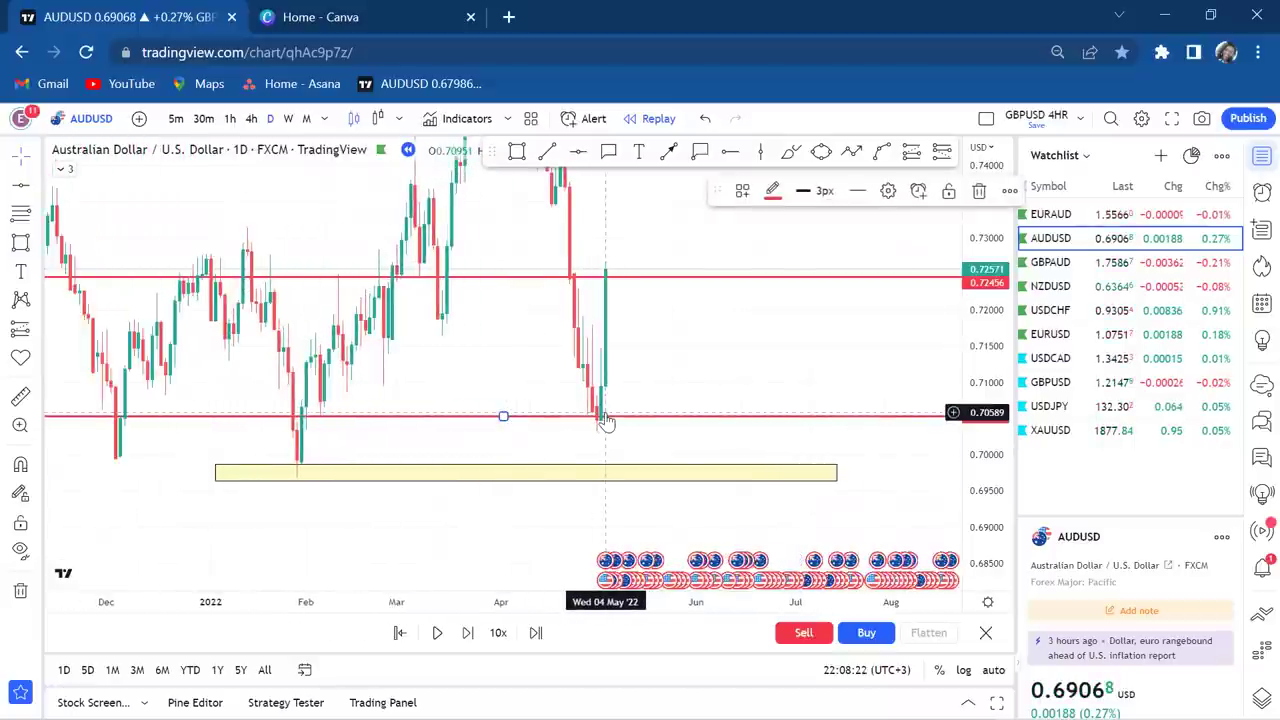
scroll(606, 422, "up", 1)
left_click(821, 151)
left_click(554, 429)
left_click(610, 393)
left_click(634, 427)
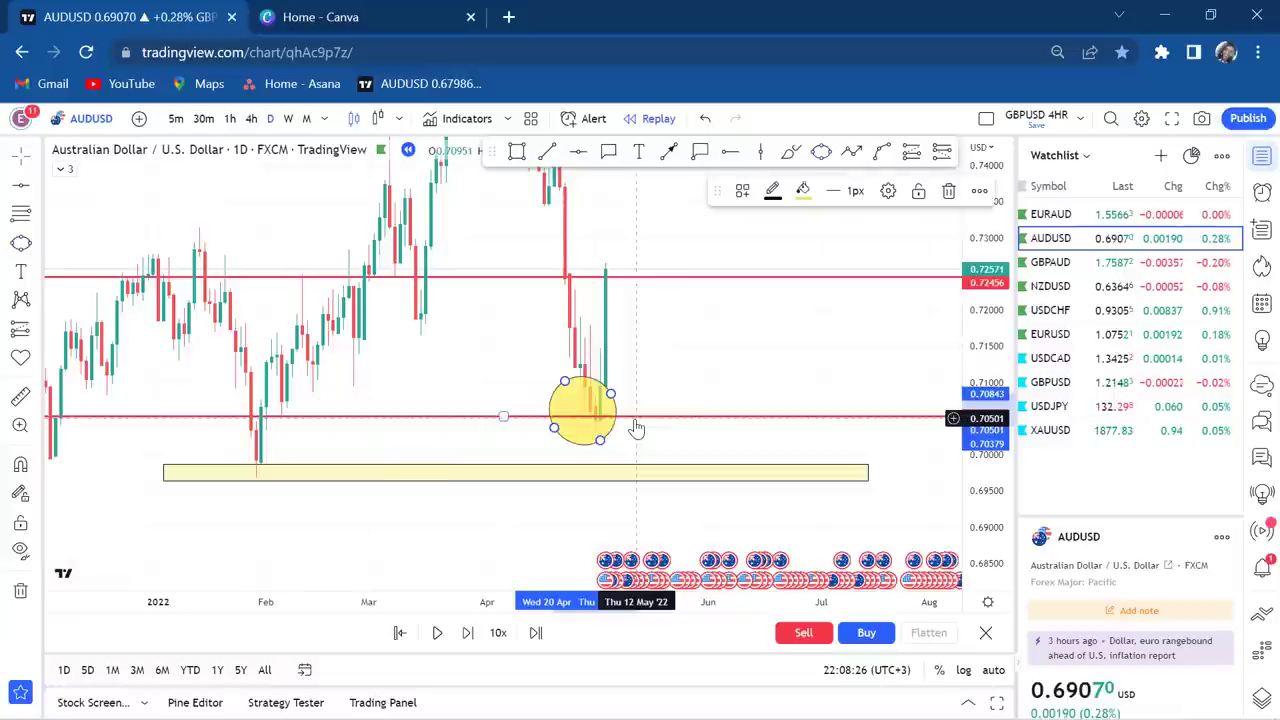
left_click(686, 380)
left_click_drag(736, 375, 842, 392)
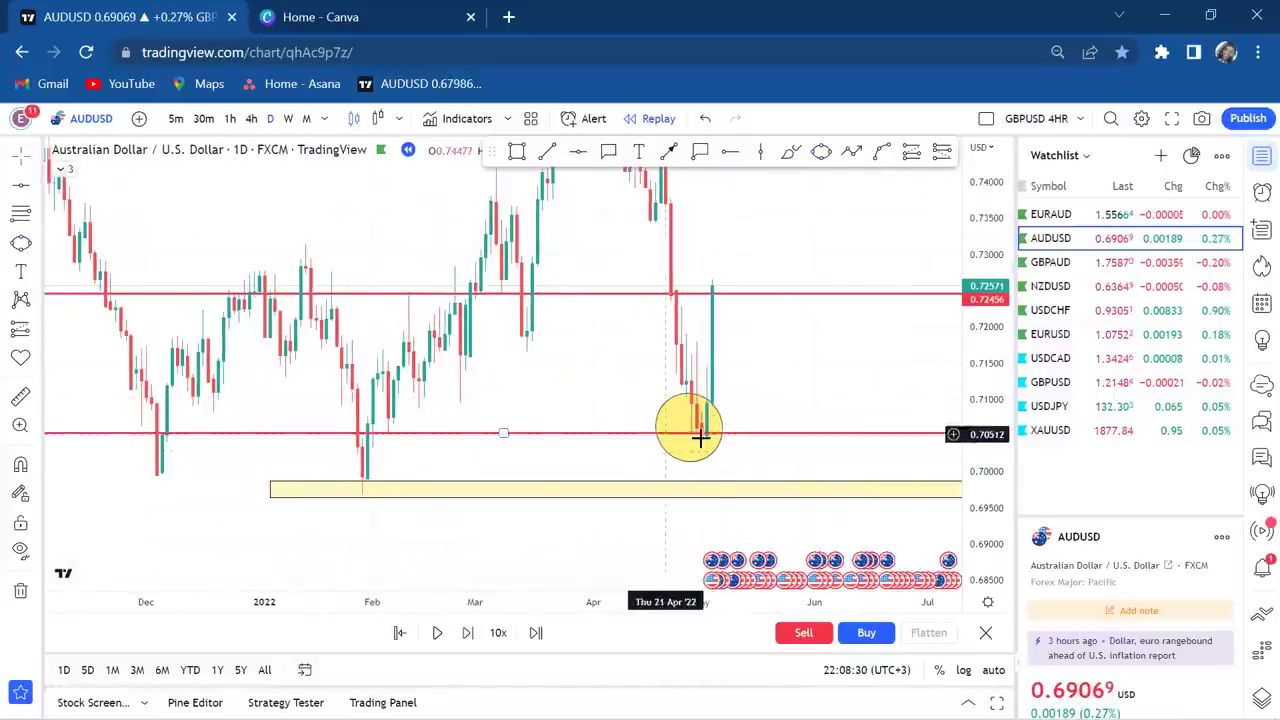
left_click(697, 438)
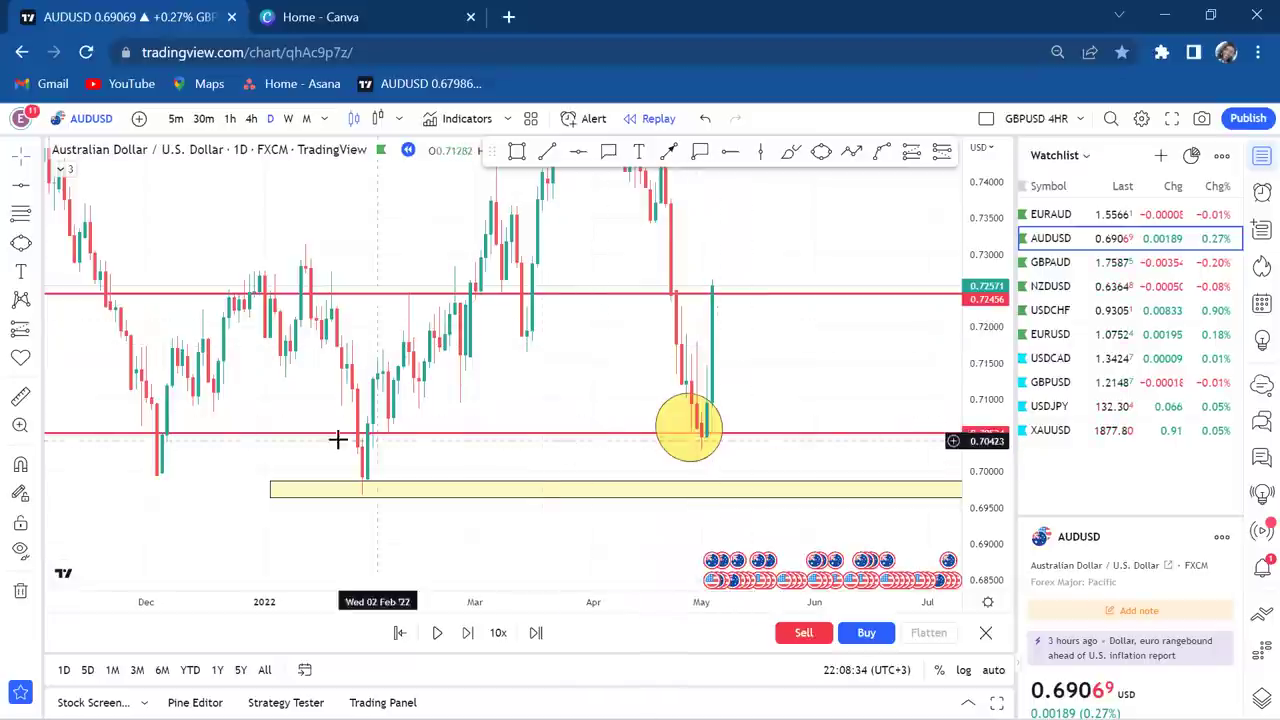
left_click_drag(800, 260, 736, 347)
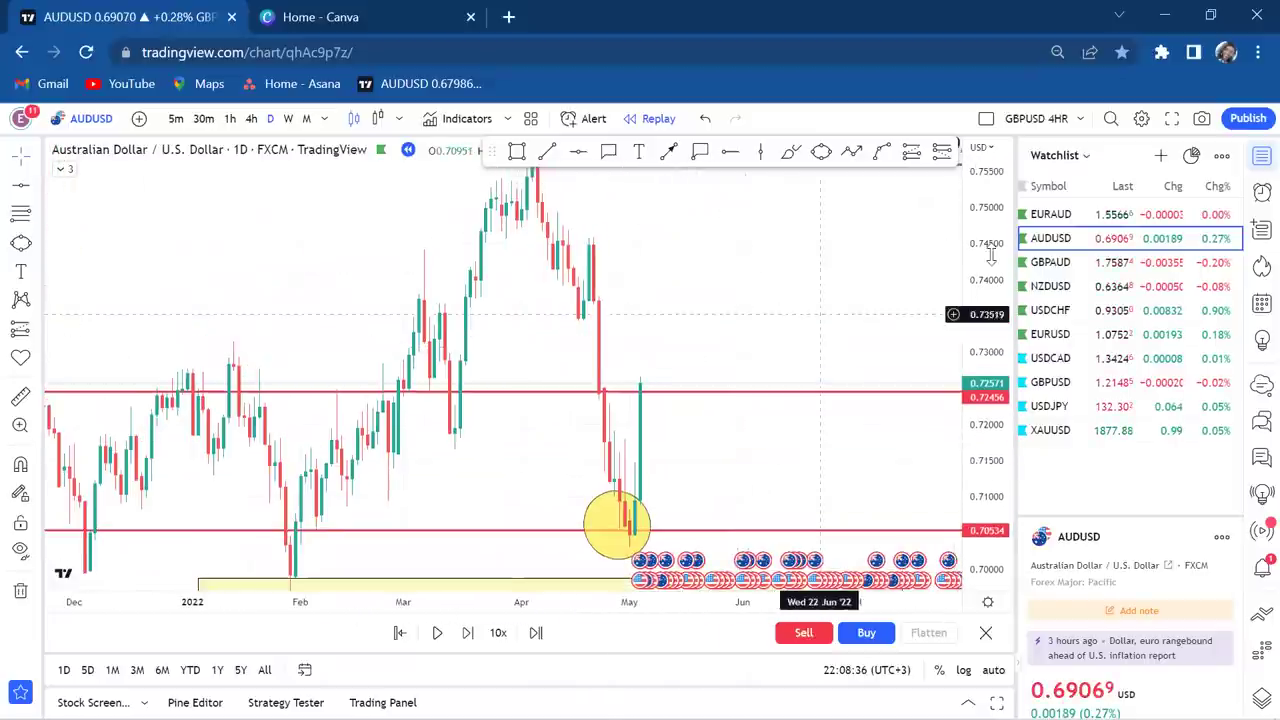
left_click_drag(985, 345, 985, 392)
mouse_move(757, 303)
left_mouse_down()
mouse_move(808, 289)
mouse_move(777, 297)
left_mouse_up()
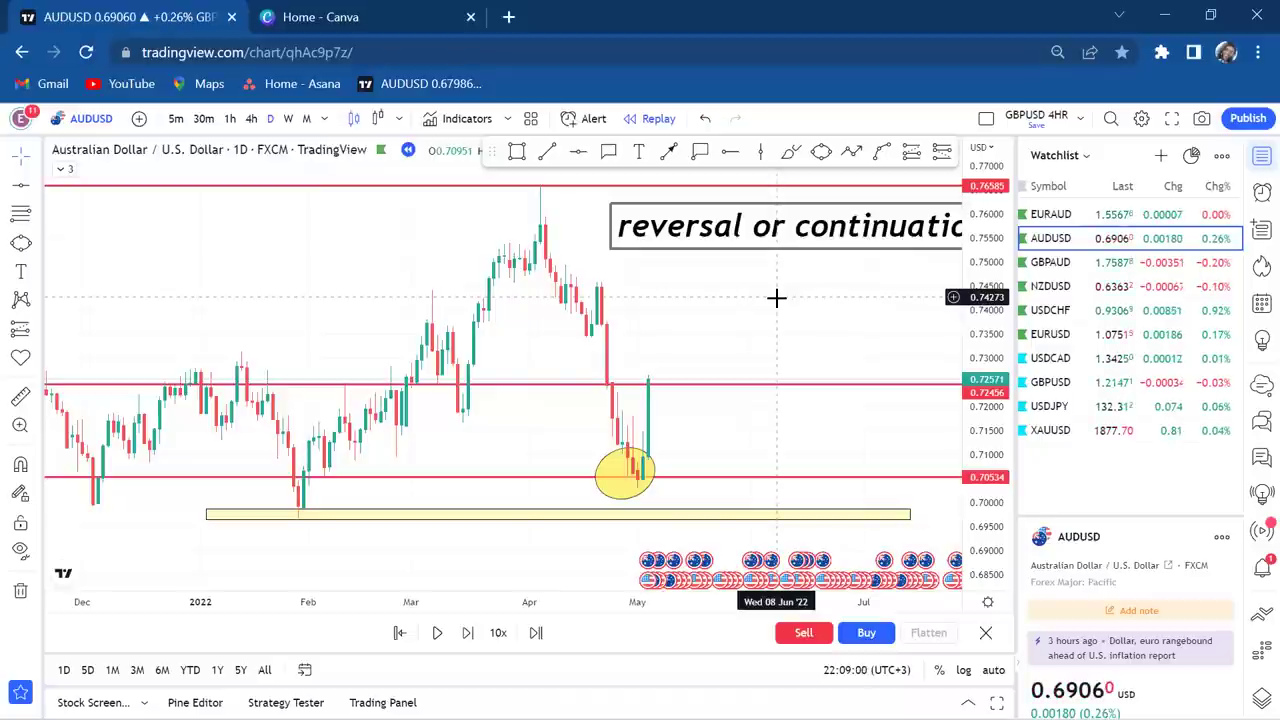
left_click_drag(776, 297, 634, 314)
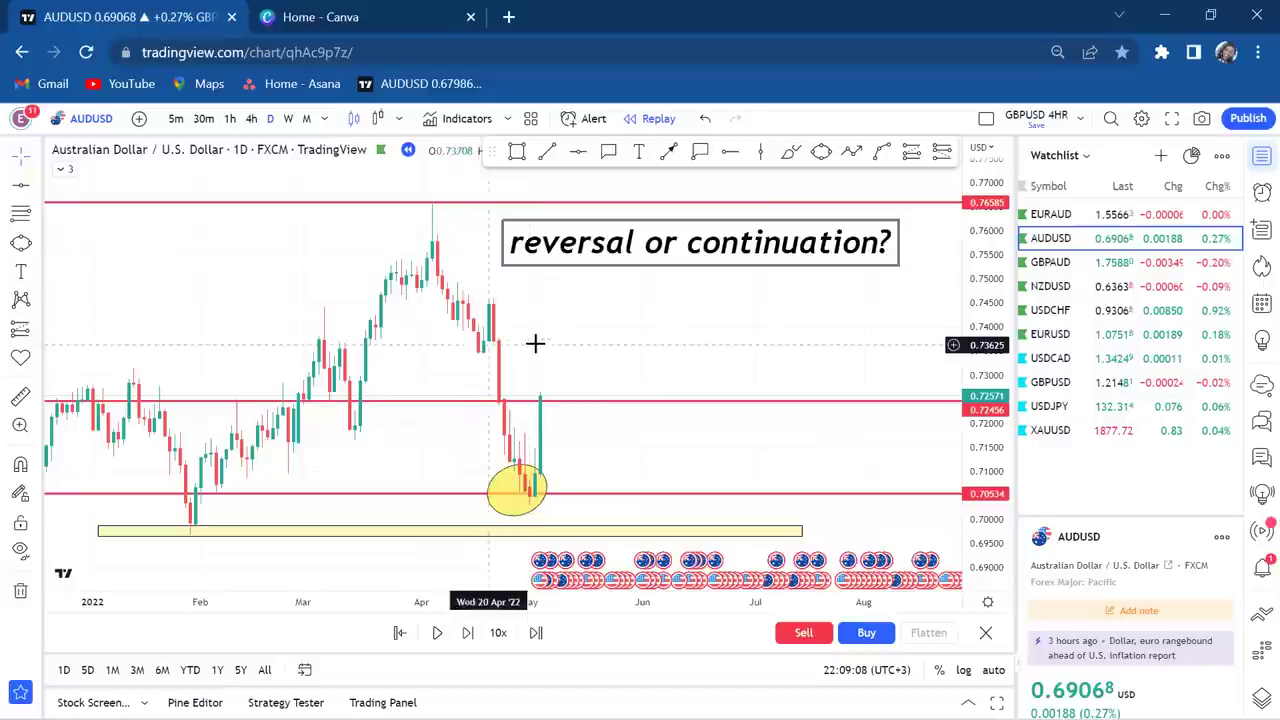
- Switch the chart to the weekly timeframe and move the "reversal or continuation?" text further away from the candles
left_click_drag(538, 344, 583, 332)
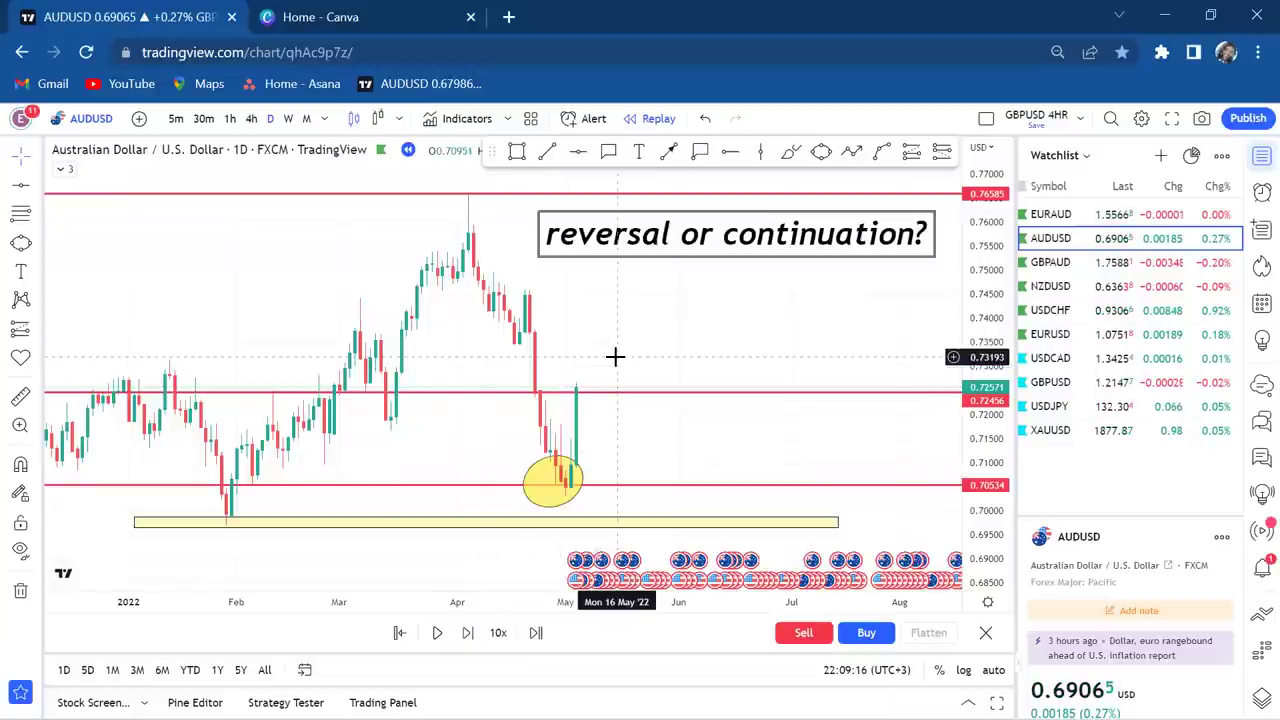
mouse_move(645, 345)
left_mouse_down()
mouse_move(766, 331)
mouse_move(588, 327)
left_mouse_up()
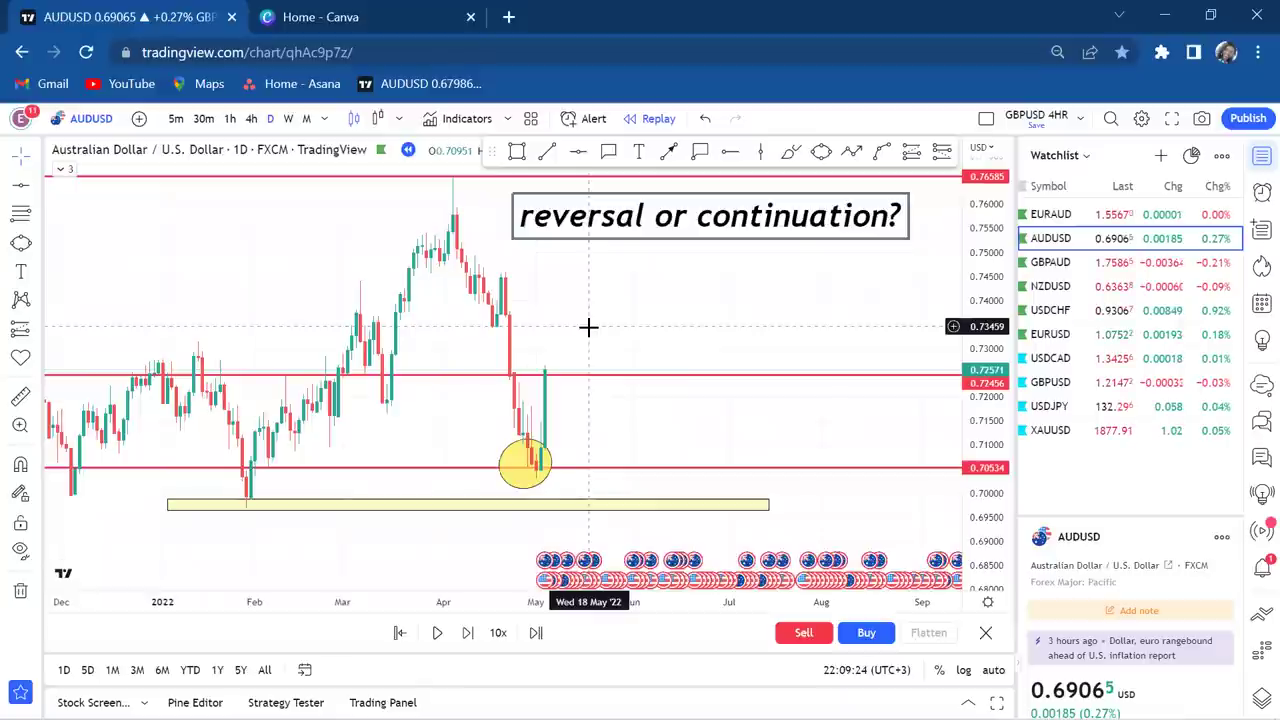
left_click_drag(619, 304, 680, 266)
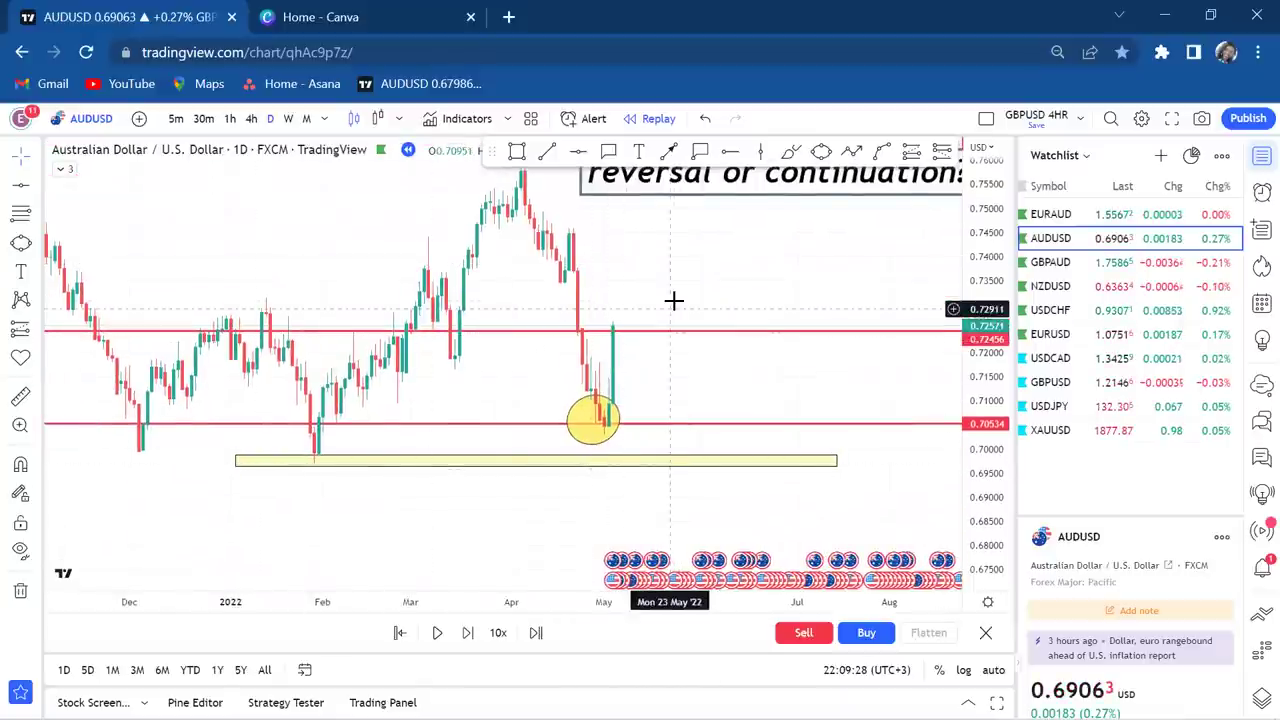
key("alt+r")
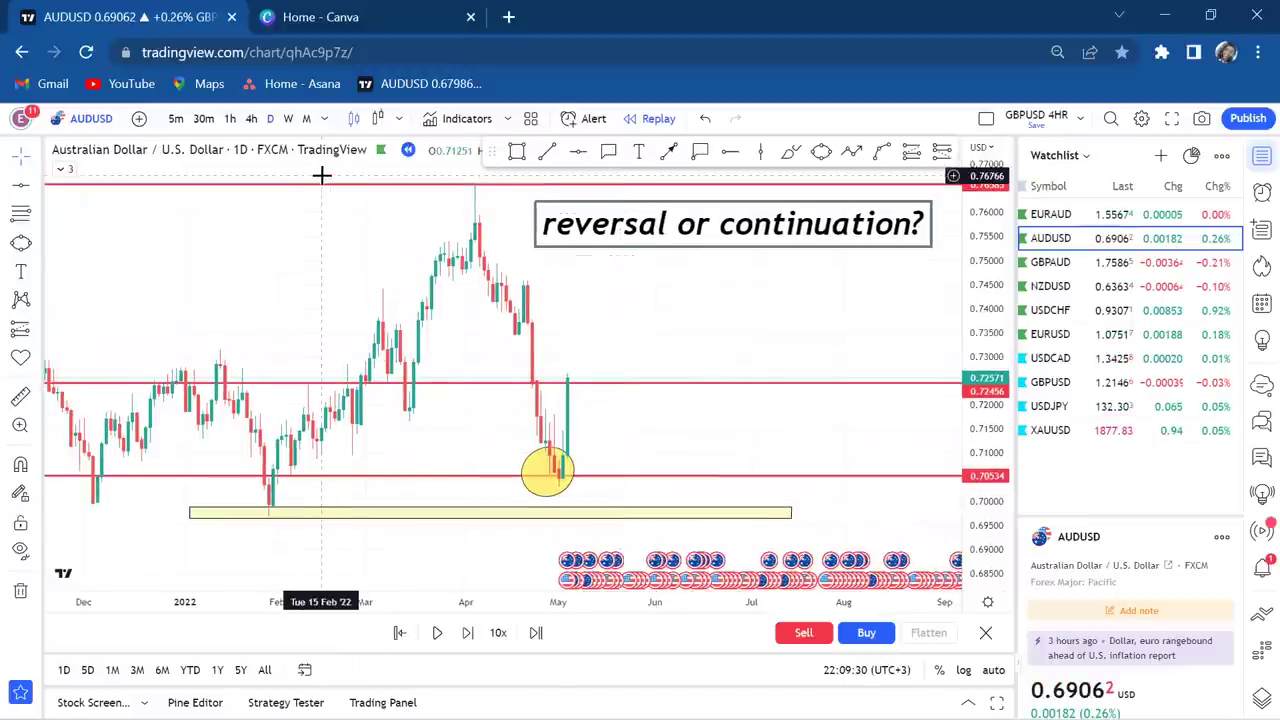
left_click(295, 122)
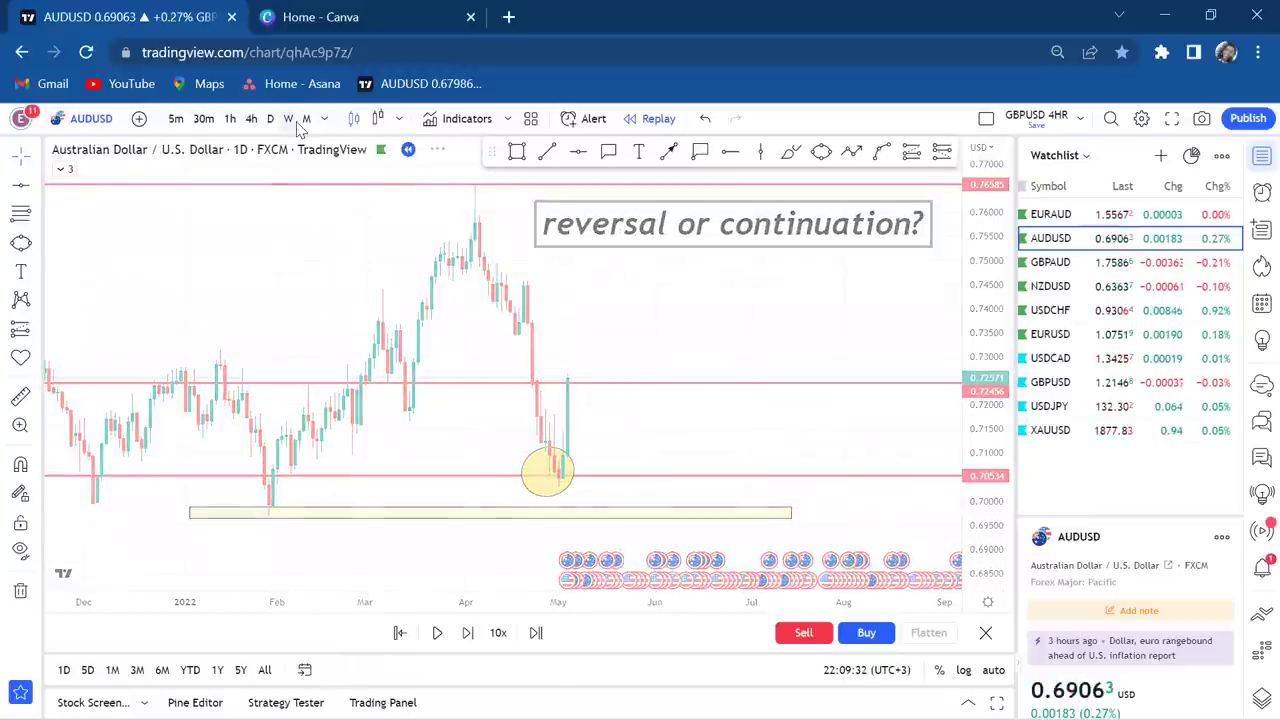
left_click_drag(672, 250, 812, 256)
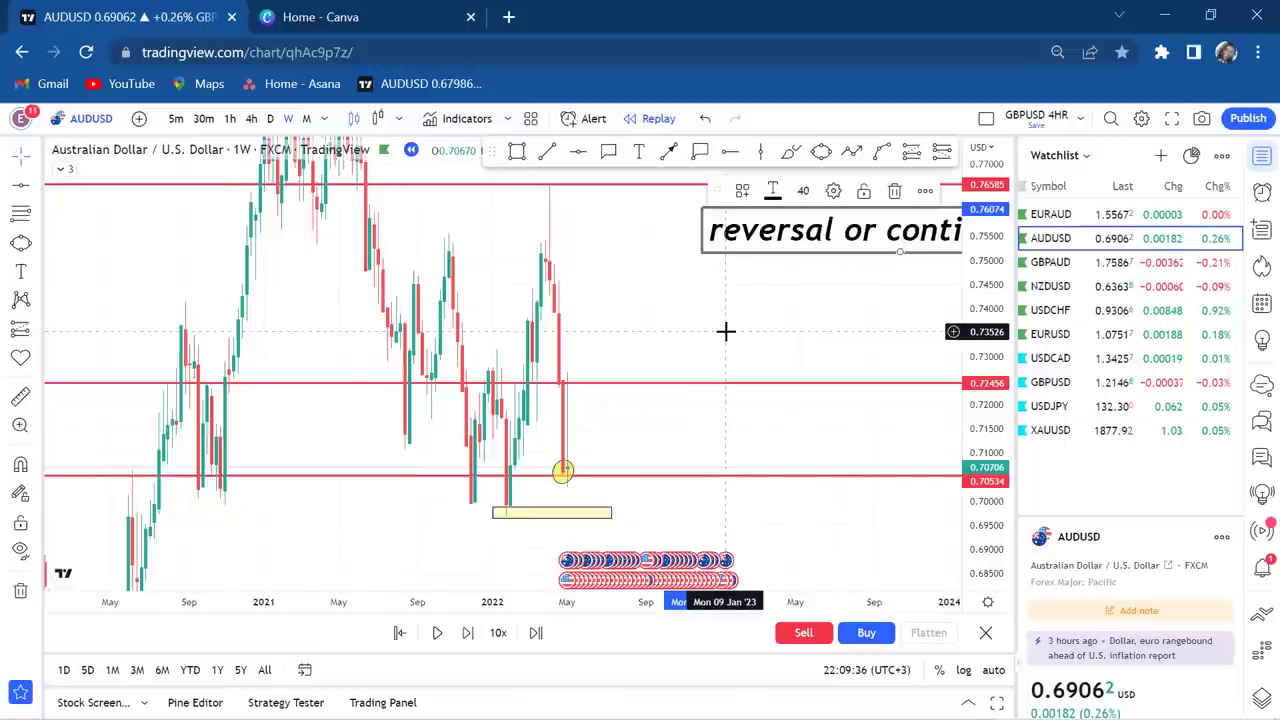
- Draw an ellipse around the candles of the late-2021 swing high, near 0.755
scroll(726, 329, "up", 4)
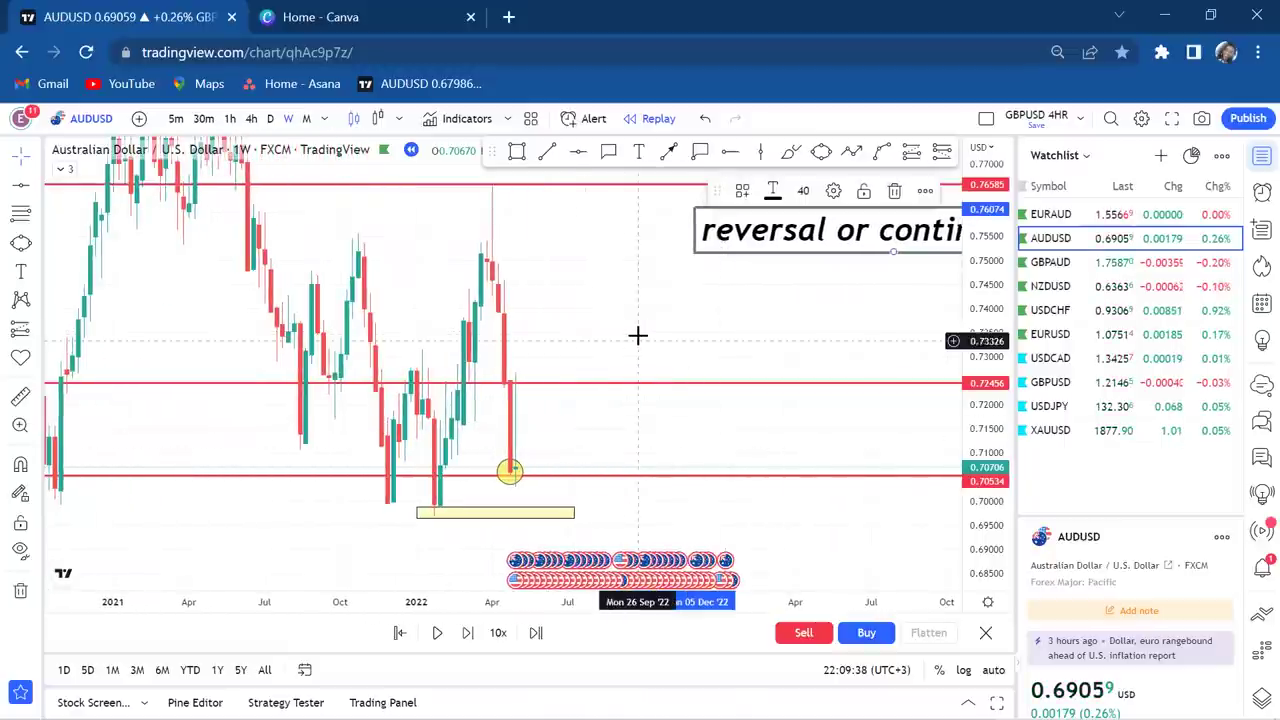
scroll(665, 355, "left", 5)
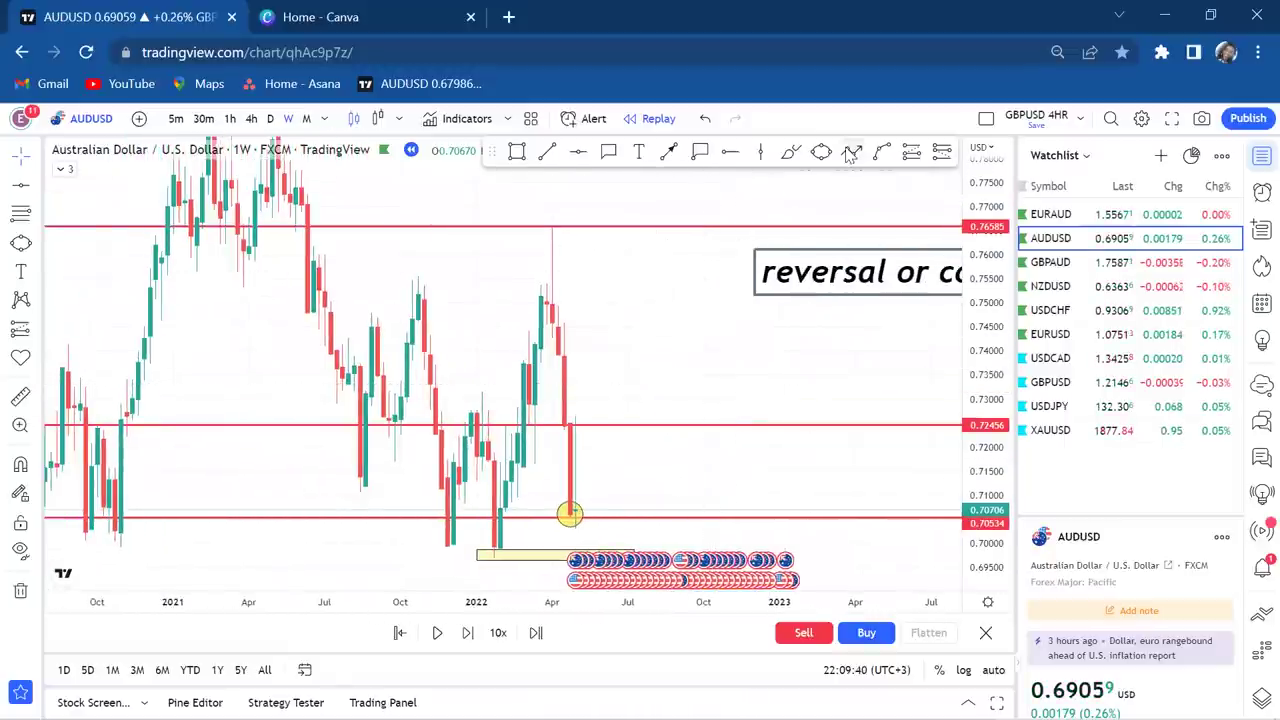
left_click(820, 152)
left_click(383, 305)
left_click(464, 275)
left_click(460, 297)
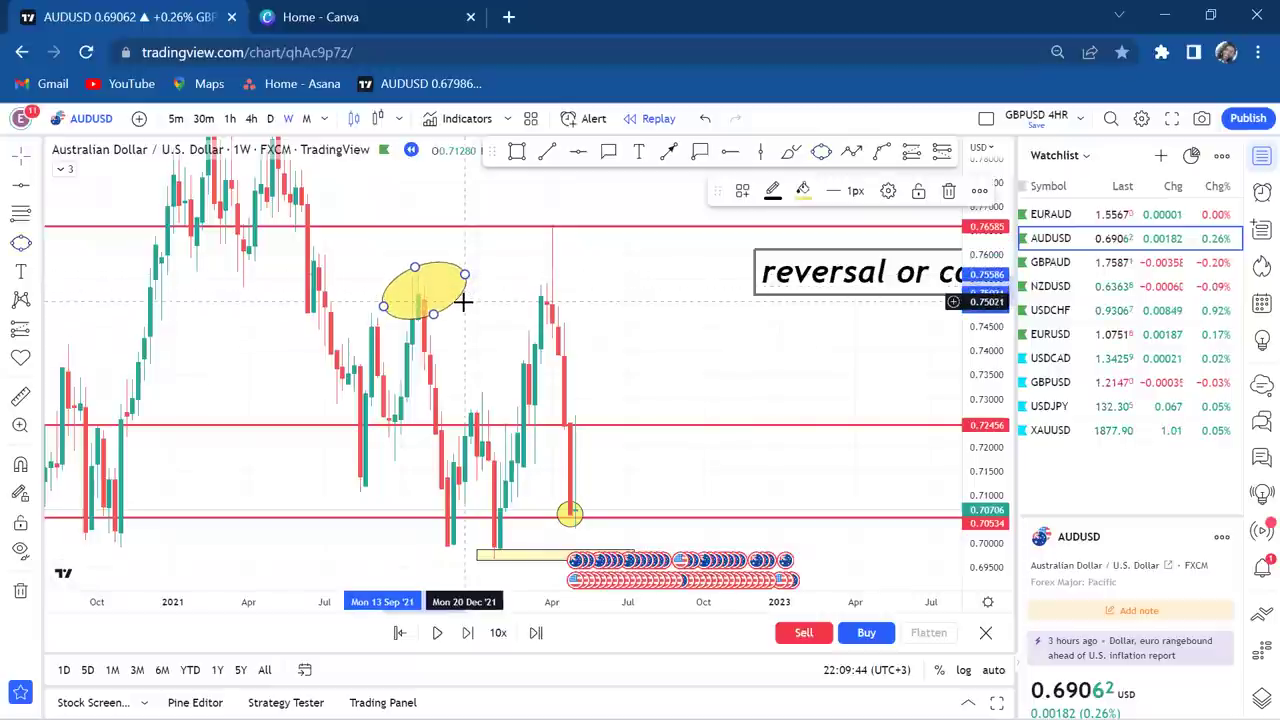
- Draw a second ellipse around the candles of the April 2022 swing high
left_click(821, 158)
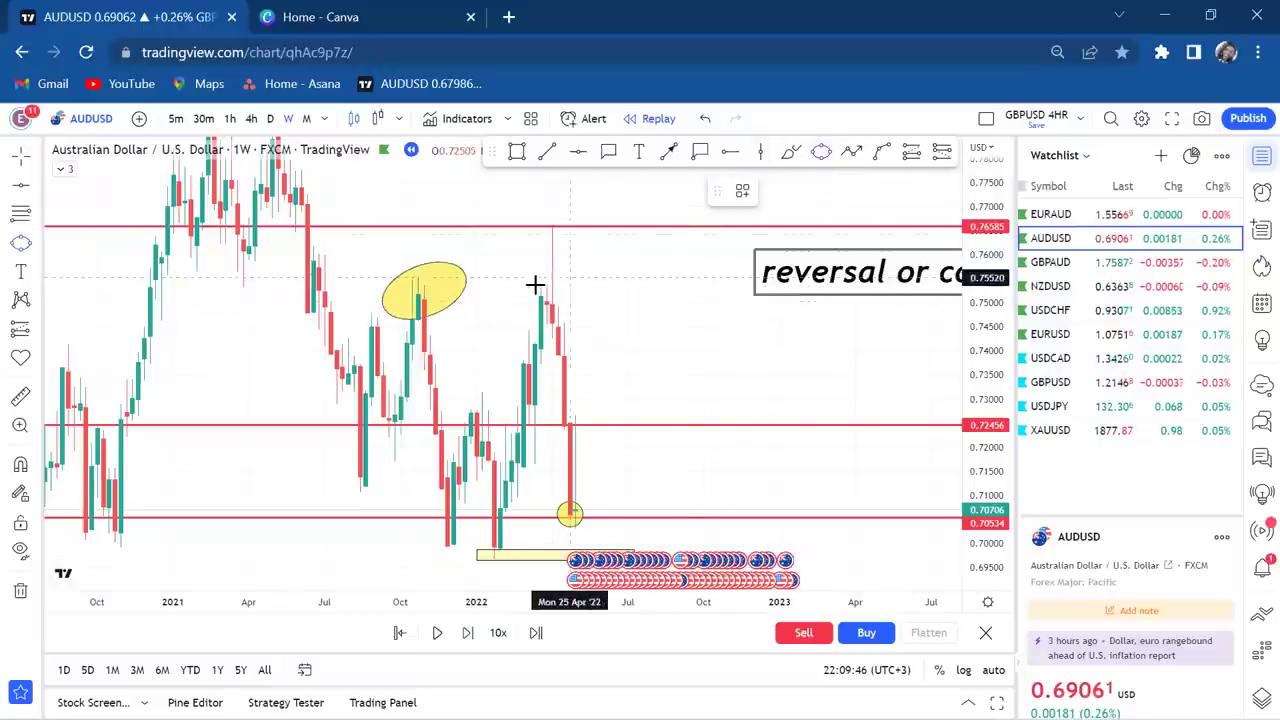
left_click(528, 289)
left_click(582, 268)
left_click(583, 303)
- Draw a rectangle across both circled highs from 5 Jul 2021 to 29 Aug 2022, between about 0.75636 and 0.75204, and fill it black
left_click_drag(558, 293, 616, 252)
left_click(517, 155)
left_click_drag(366, 240, 716, 262)
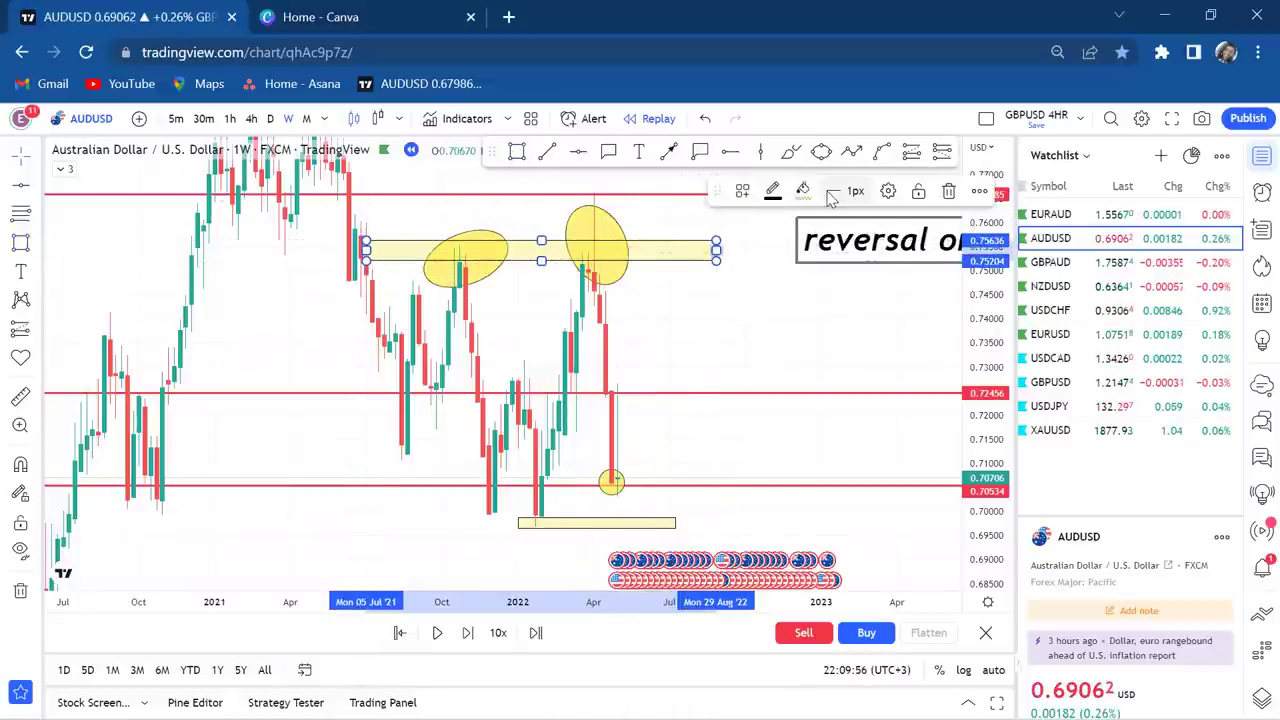
left_click(816, 194)
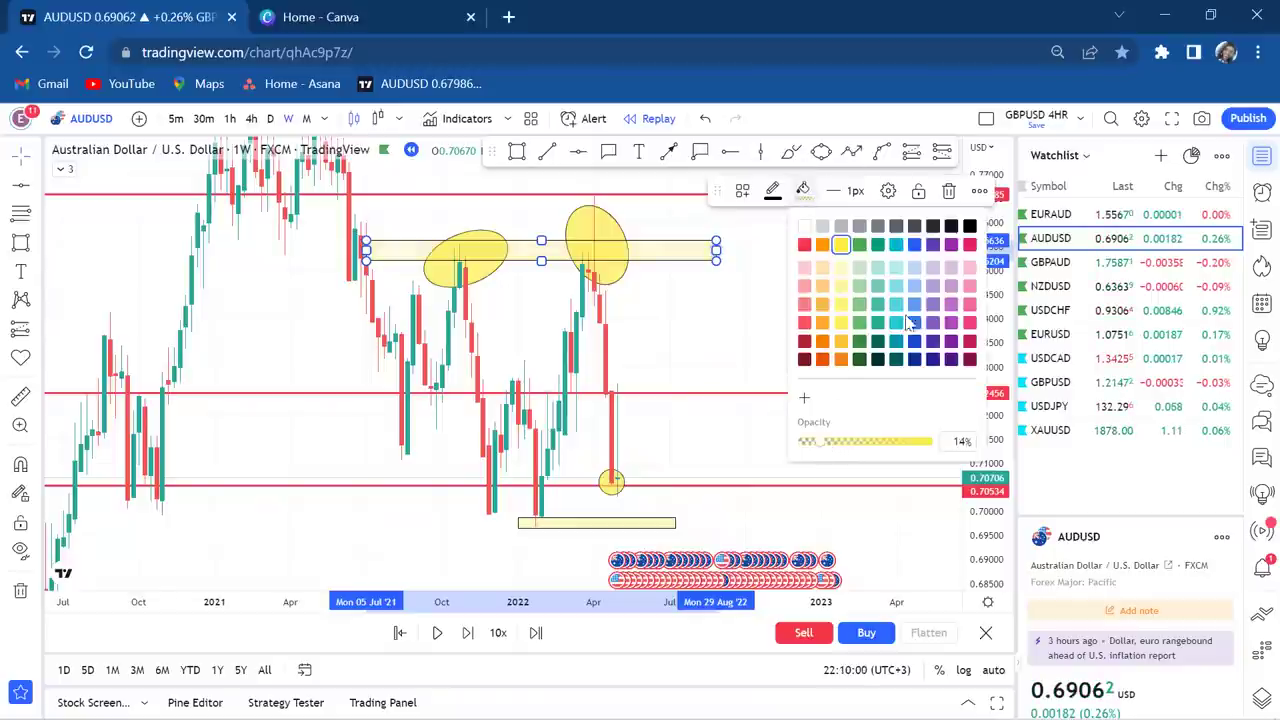
left_click(969, 227)
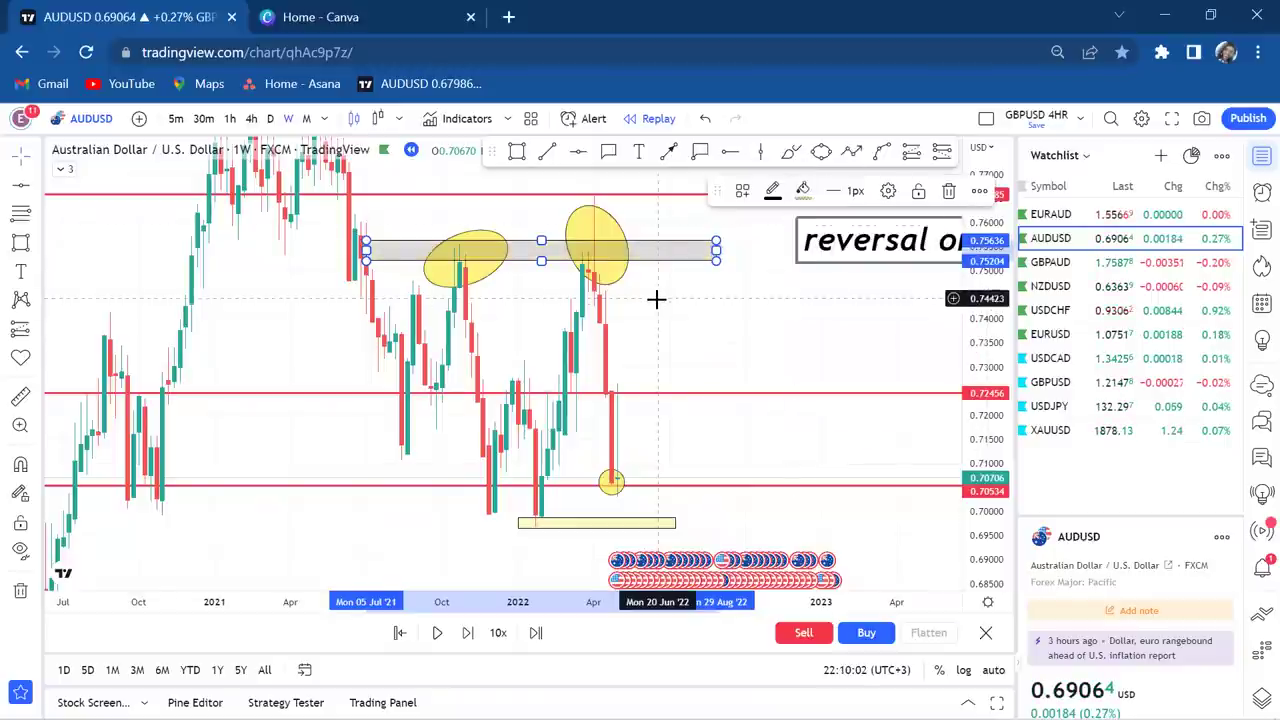
- Examine the two circled highs and the resistance zone on the daily timeframe, and again on the weekly one
scroll(656, 298, "up", 3)
scroll(656, 298, "up", 2)
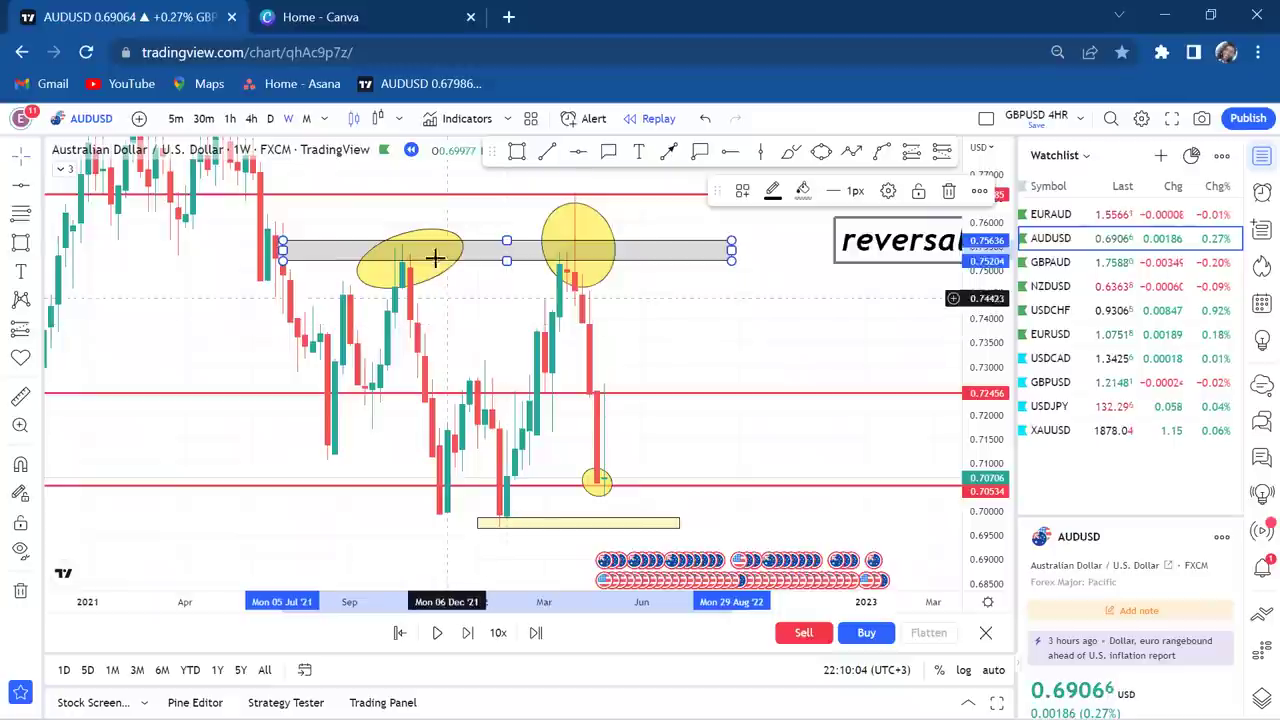
left_click(270, 118)
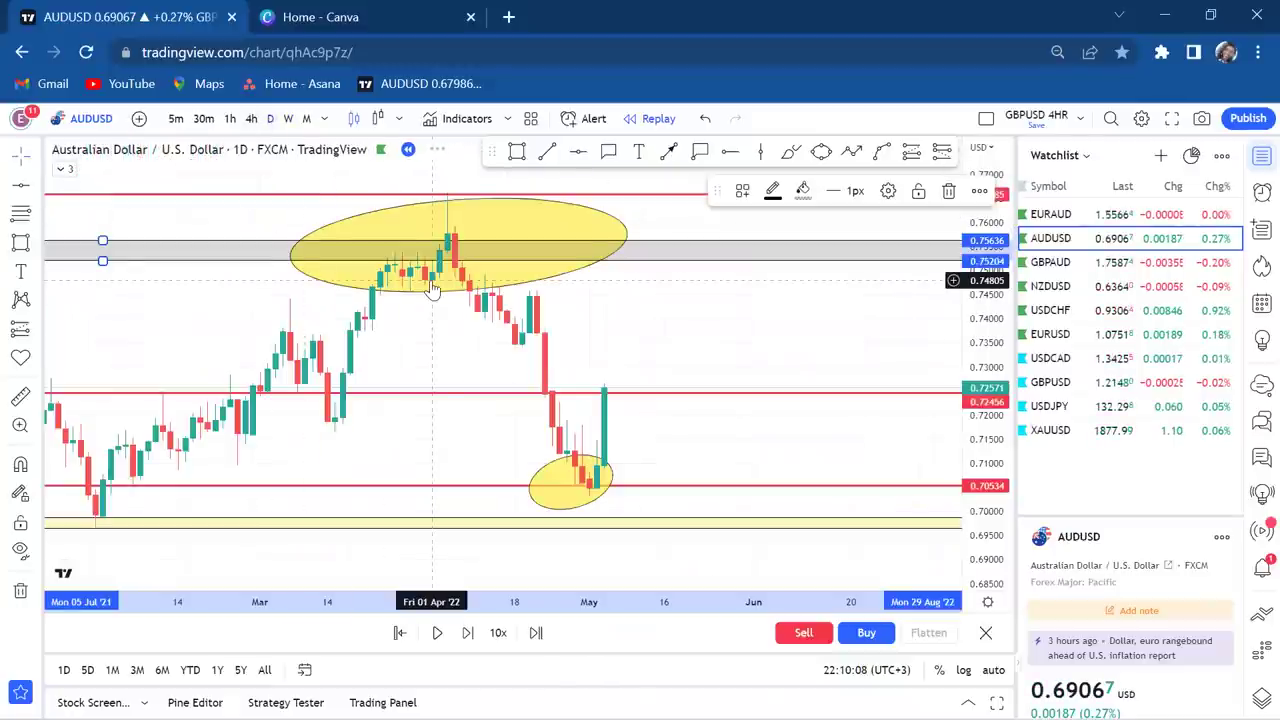
scroll(432, 288, "down", 3)
left_click_drag(300, 293, 583, 300)
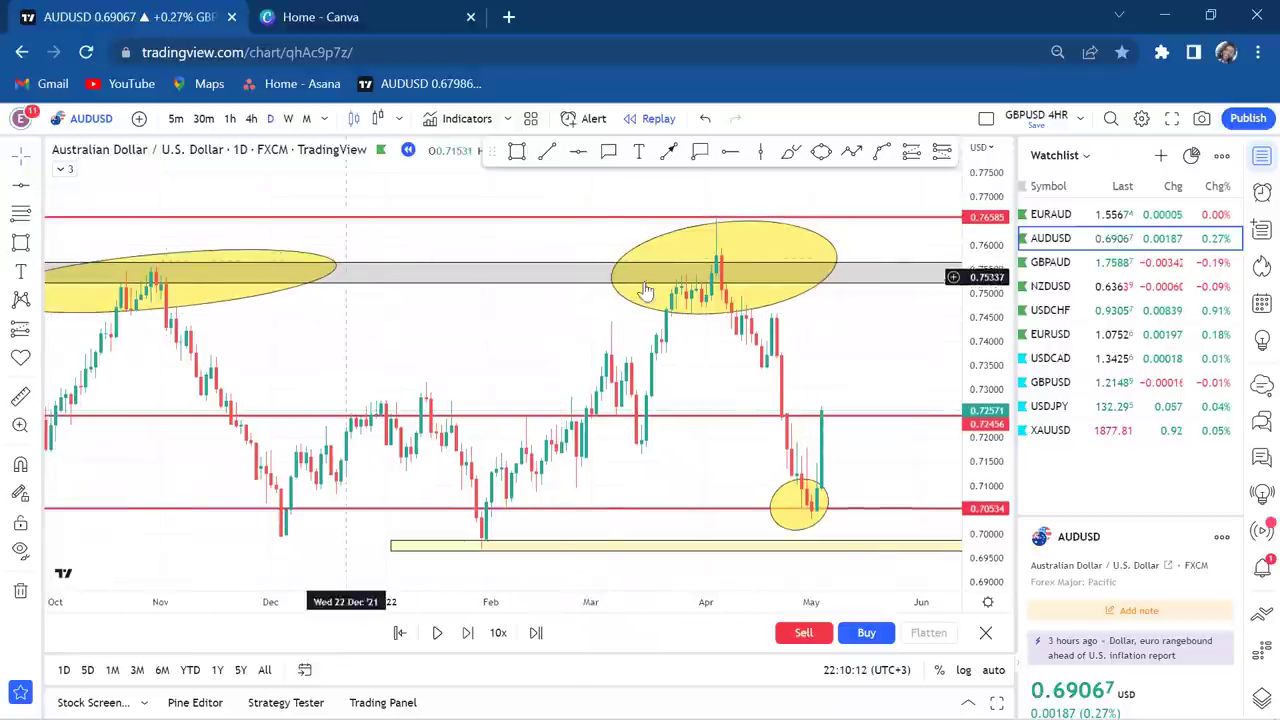
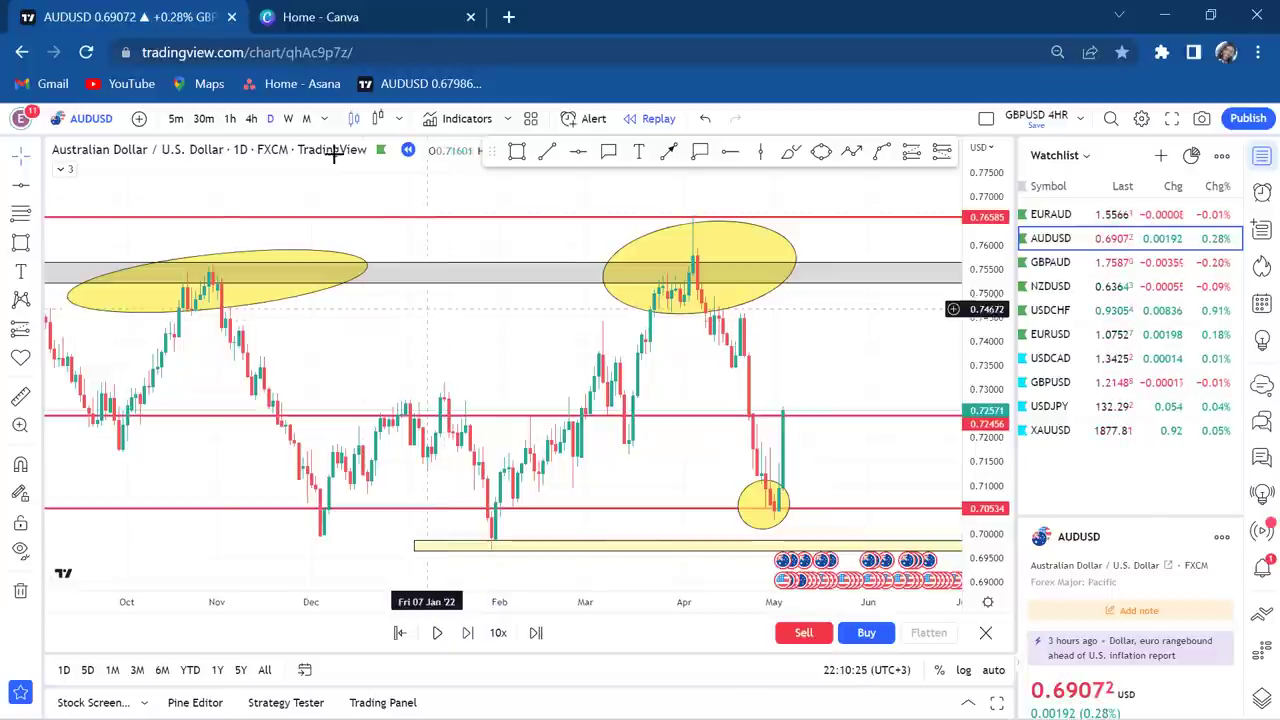
left_click(288, 119)
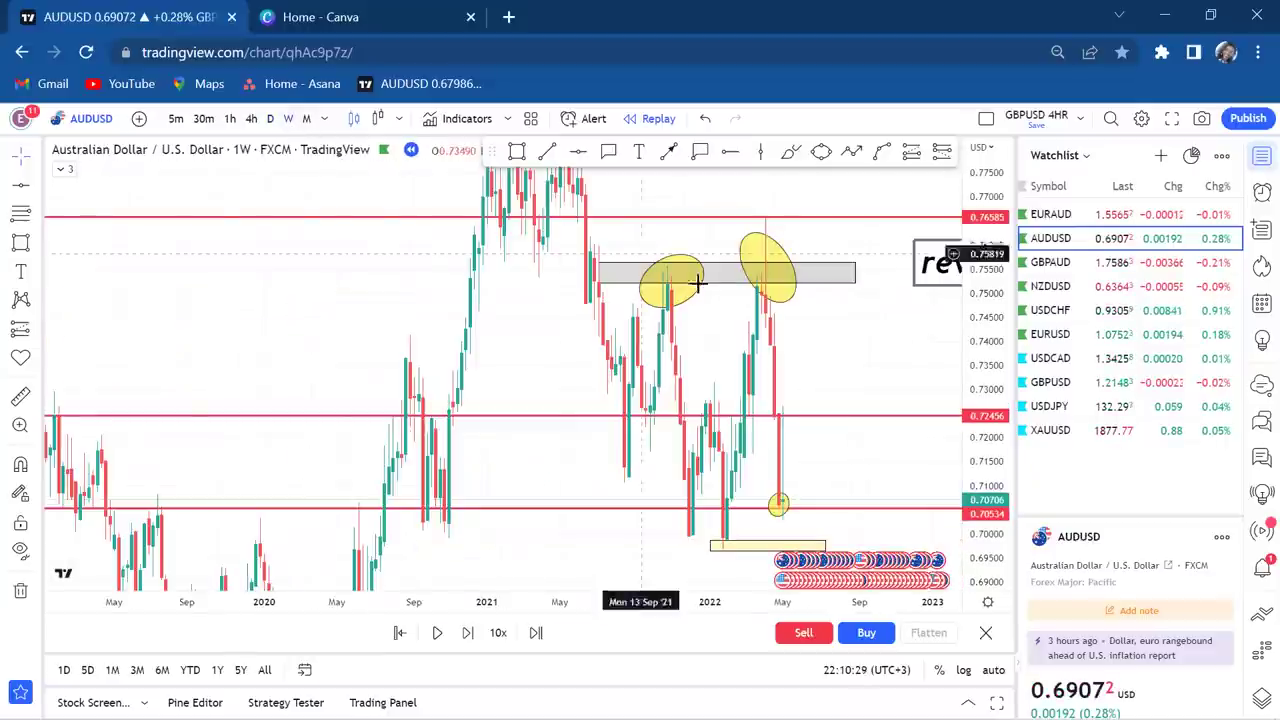
scroll(714, 290, "up", 3)
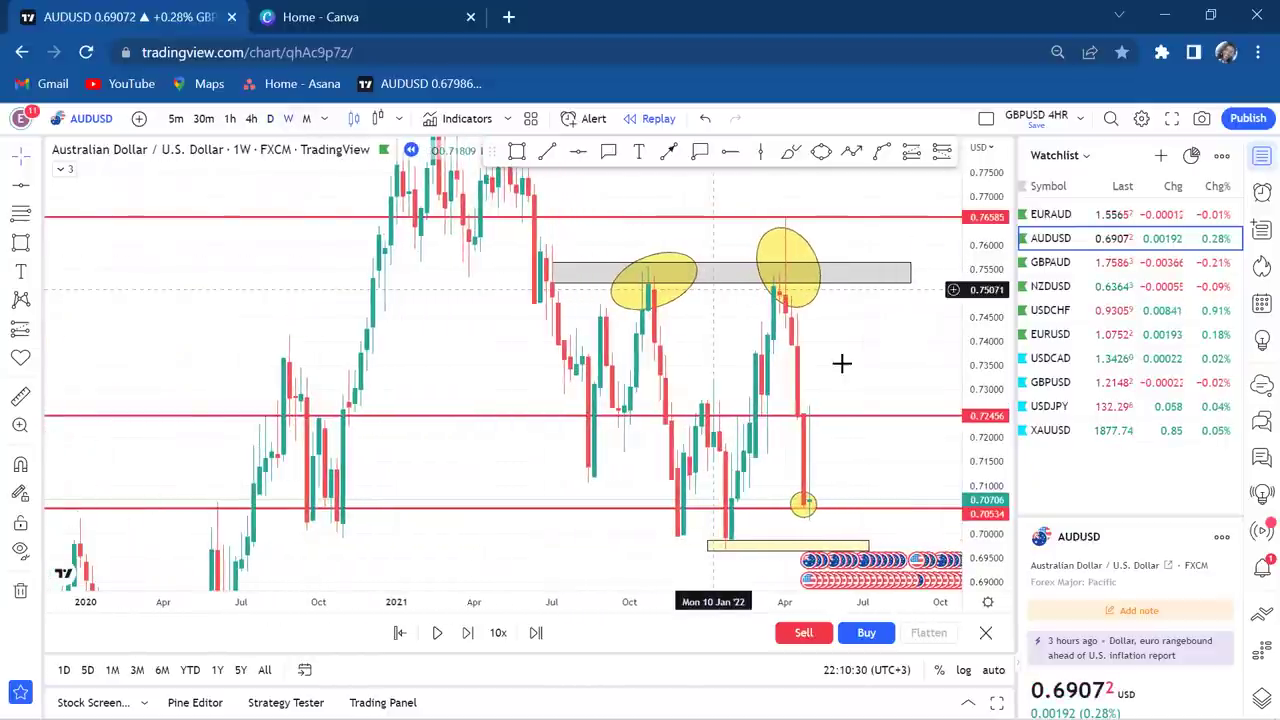
left_click_drag(803, 349, 709, 340)
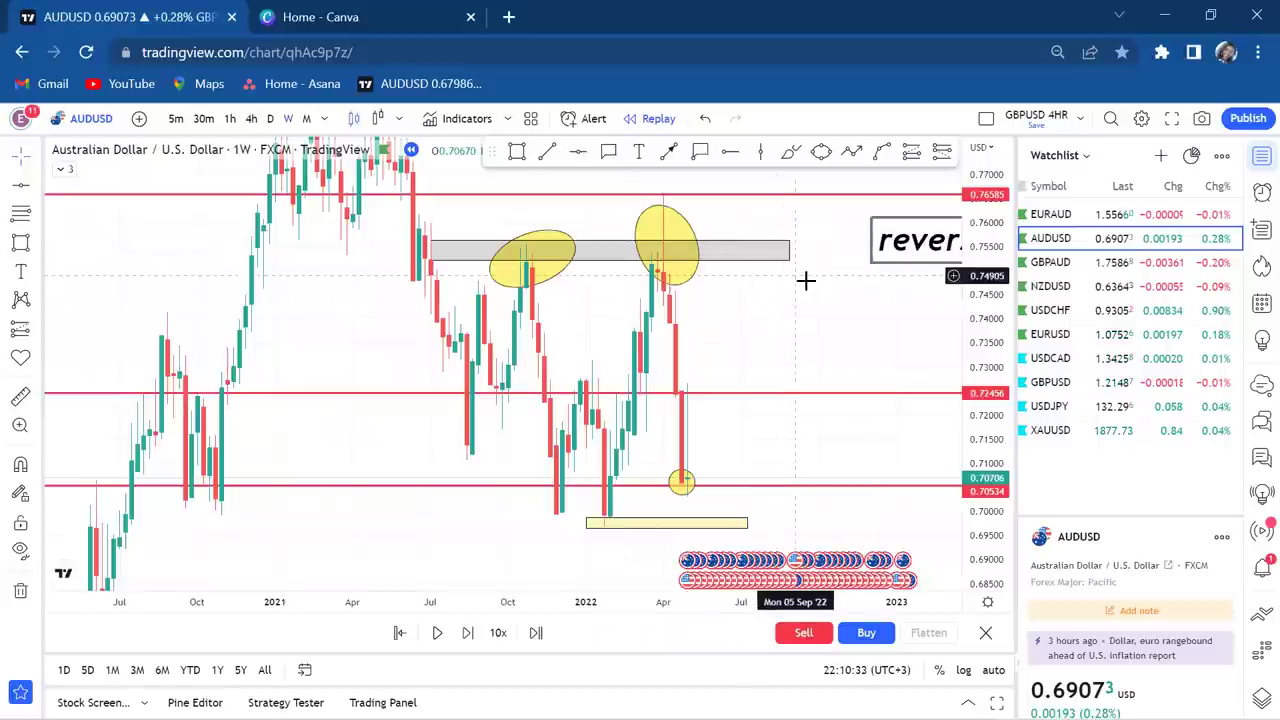
- Add the text label "double top" and position it between the two circled highs, just above the grey zone
left_click_drag(814, 286, 624, 268)
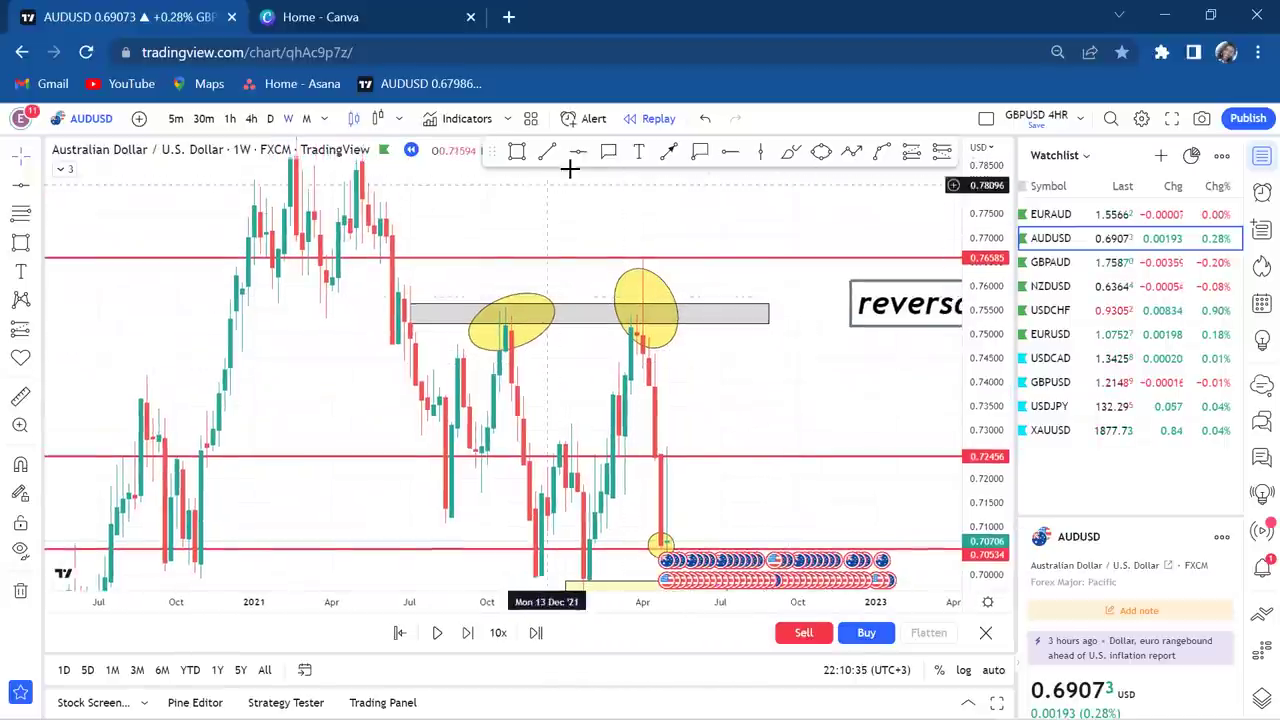
left_click(639, 151)
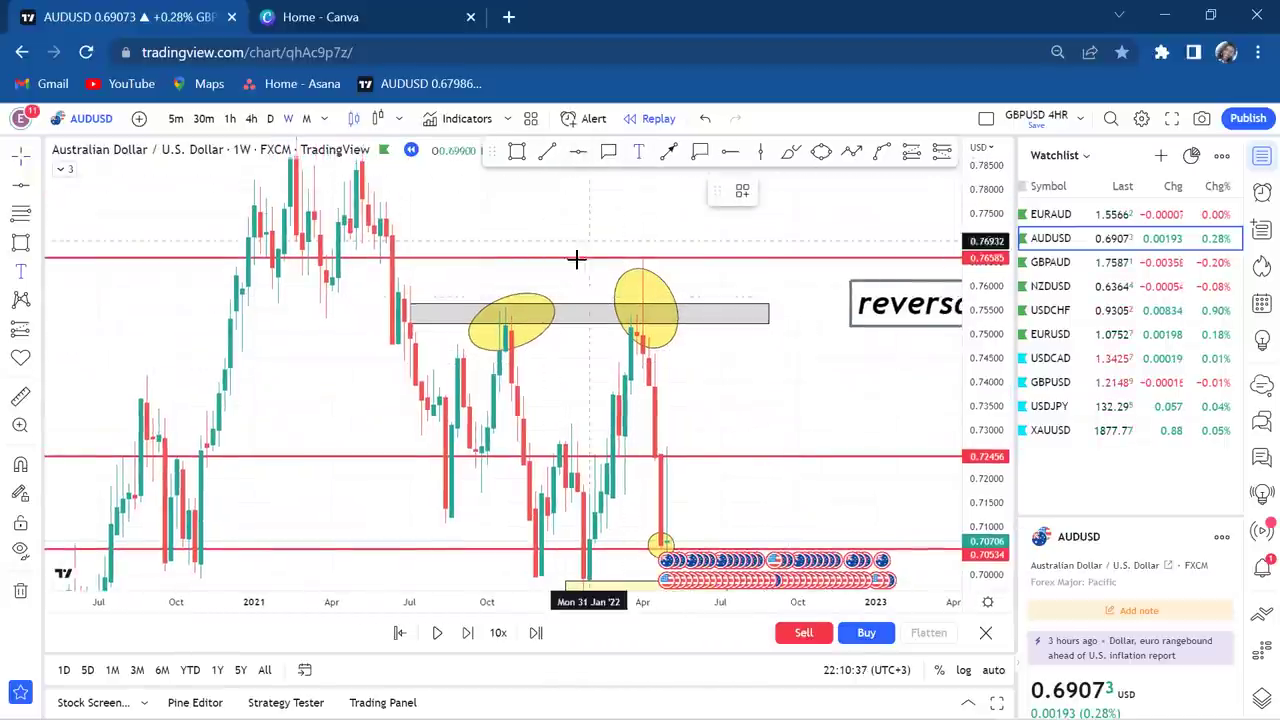
left_click(534, 289)
type("double top")
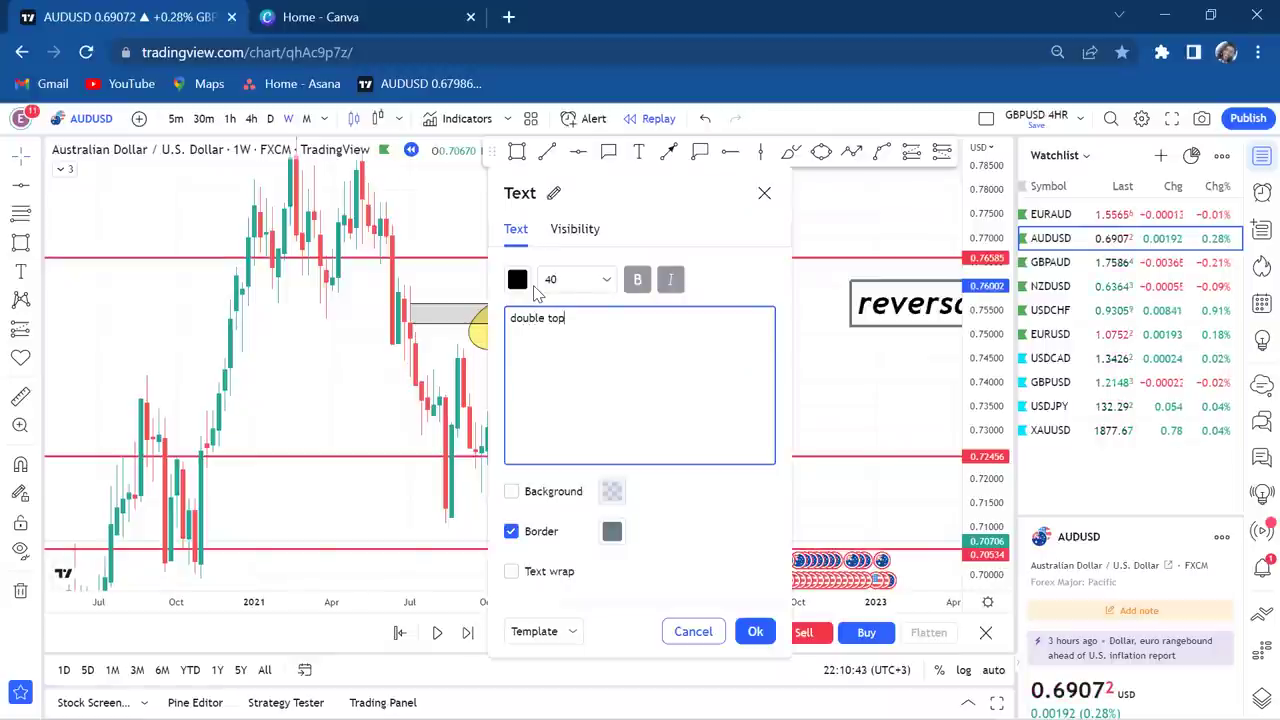
left_click(856, 361)
scroll(871, 284, "up", 3)
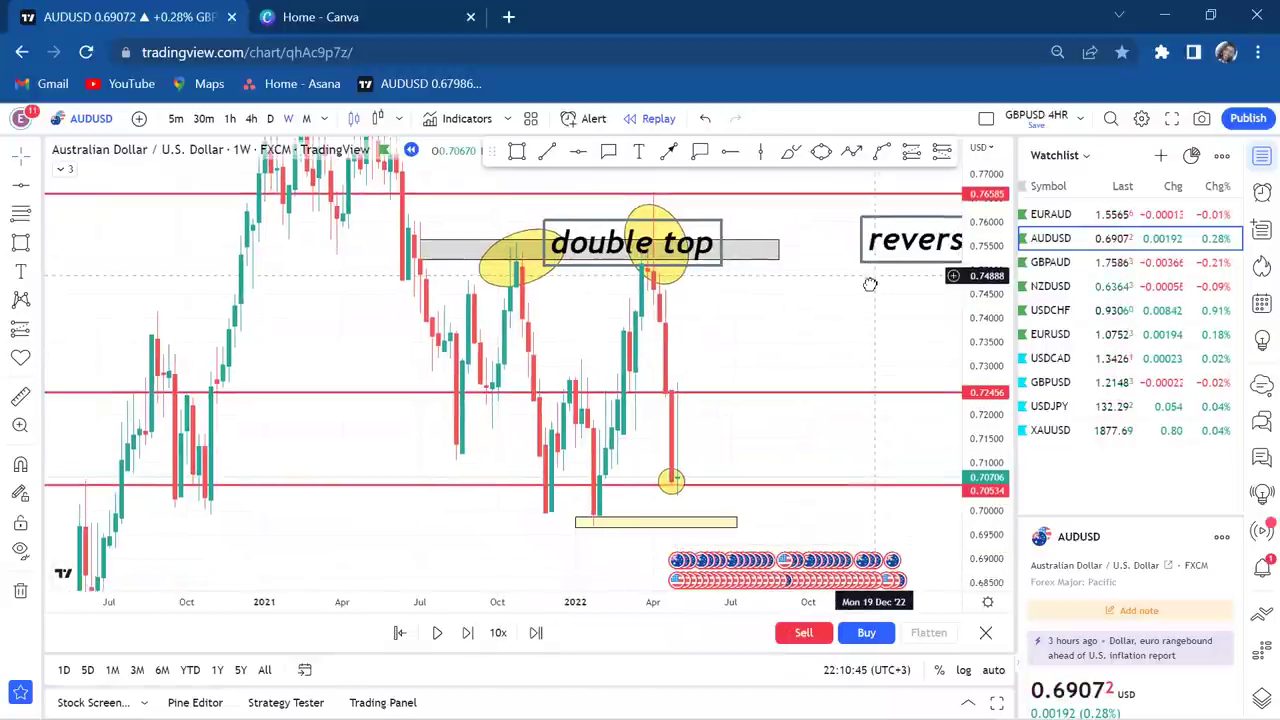
left_click(650, 263)
left_click_drag(650, 263, 590, 233)
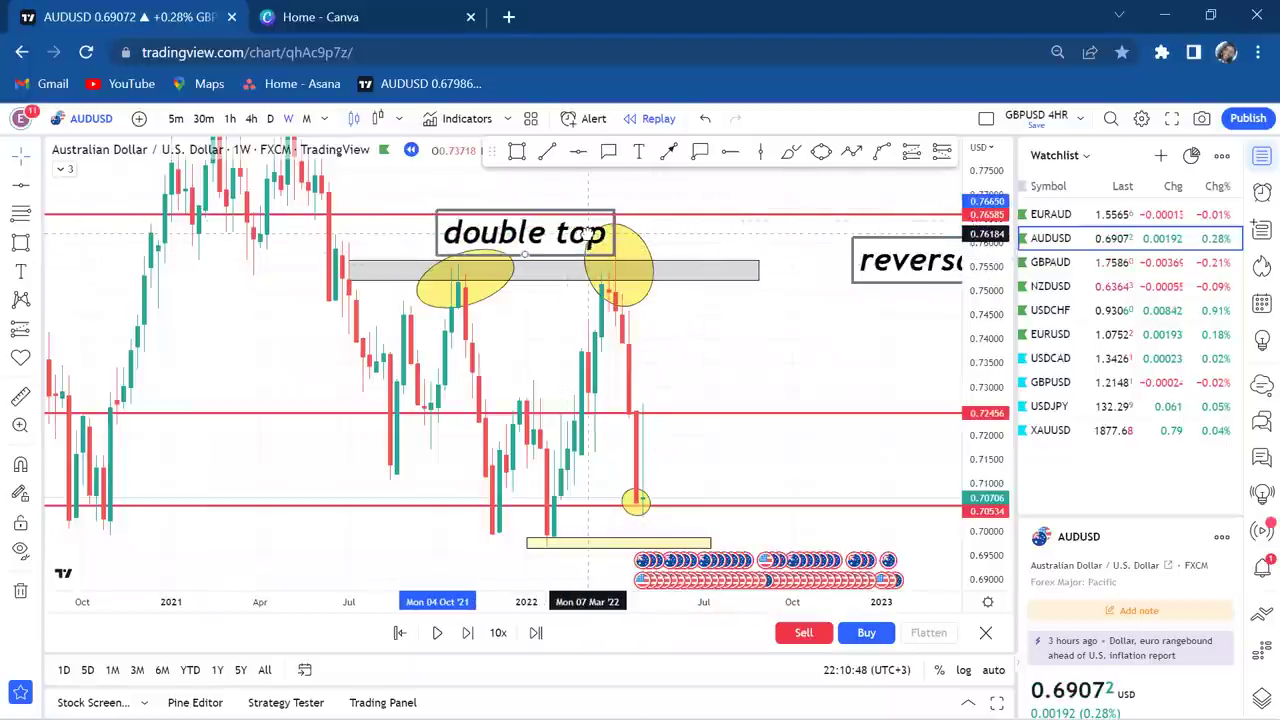
- Delete the horizontal line at 0.72456 and lower the 0.70534 line to 0.69703, beneath the early-2022 low
left_click(740, 418)
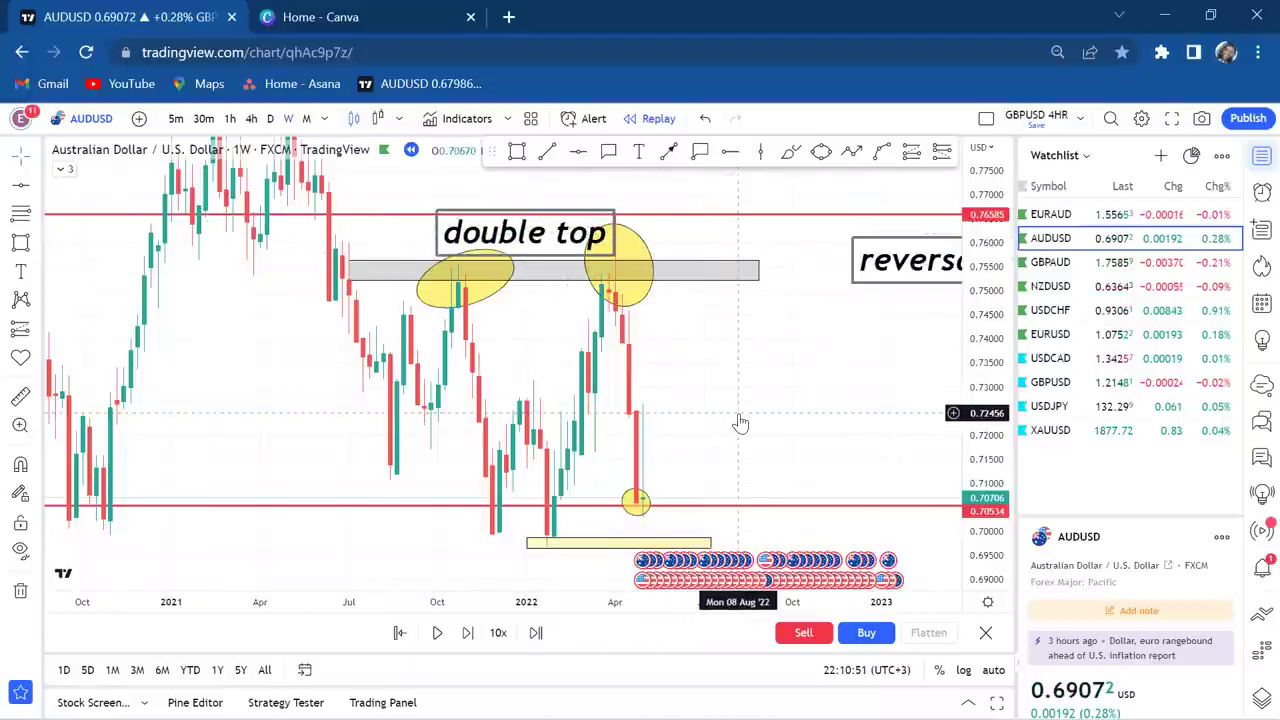
left_click(740, 509)
left_click_drag(749, 486, 766, 386)
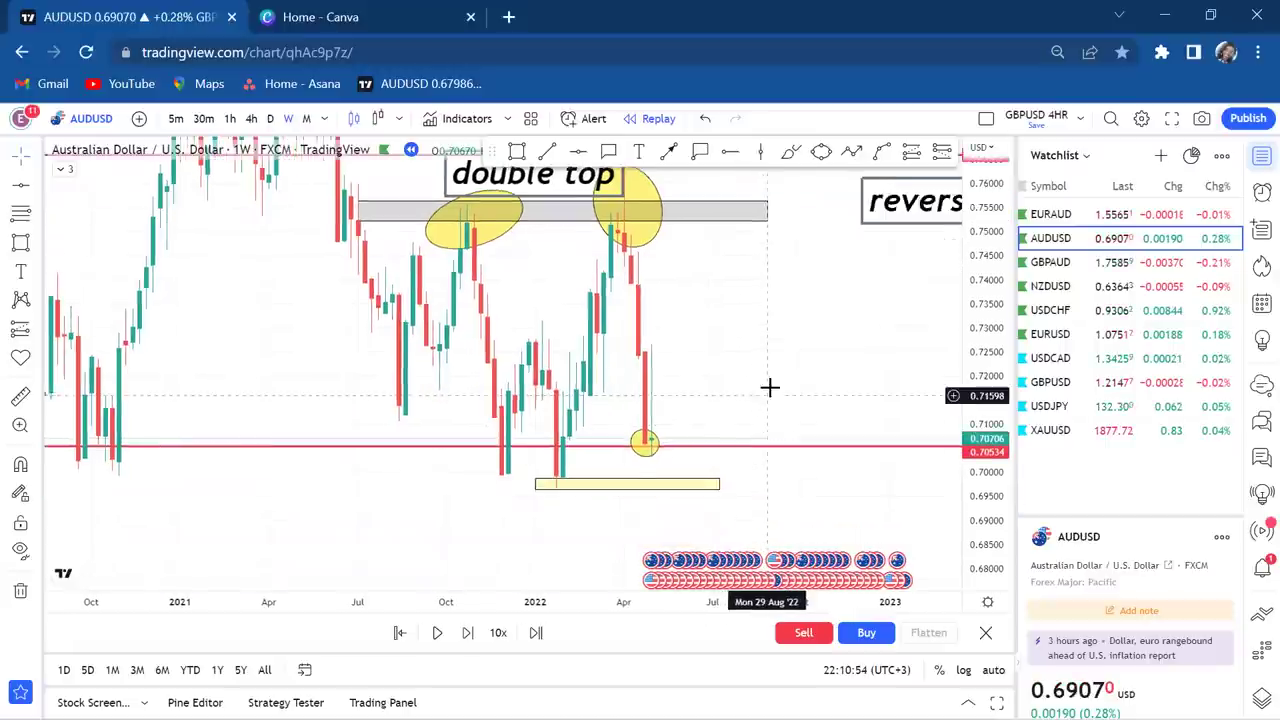
left_click_drag(710, 441, 685, 484)
- Delete the yellow support rectangle beneath the early-2022 low
left_click(720, 474)
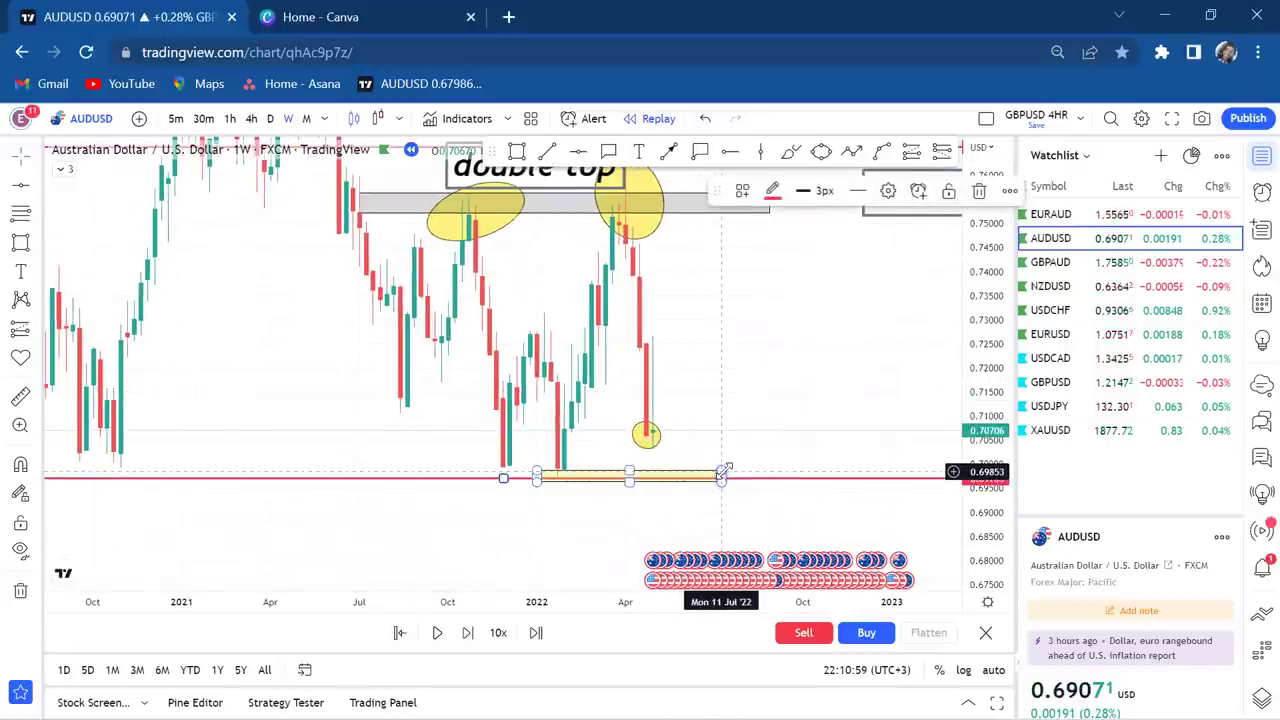
key("Delete")
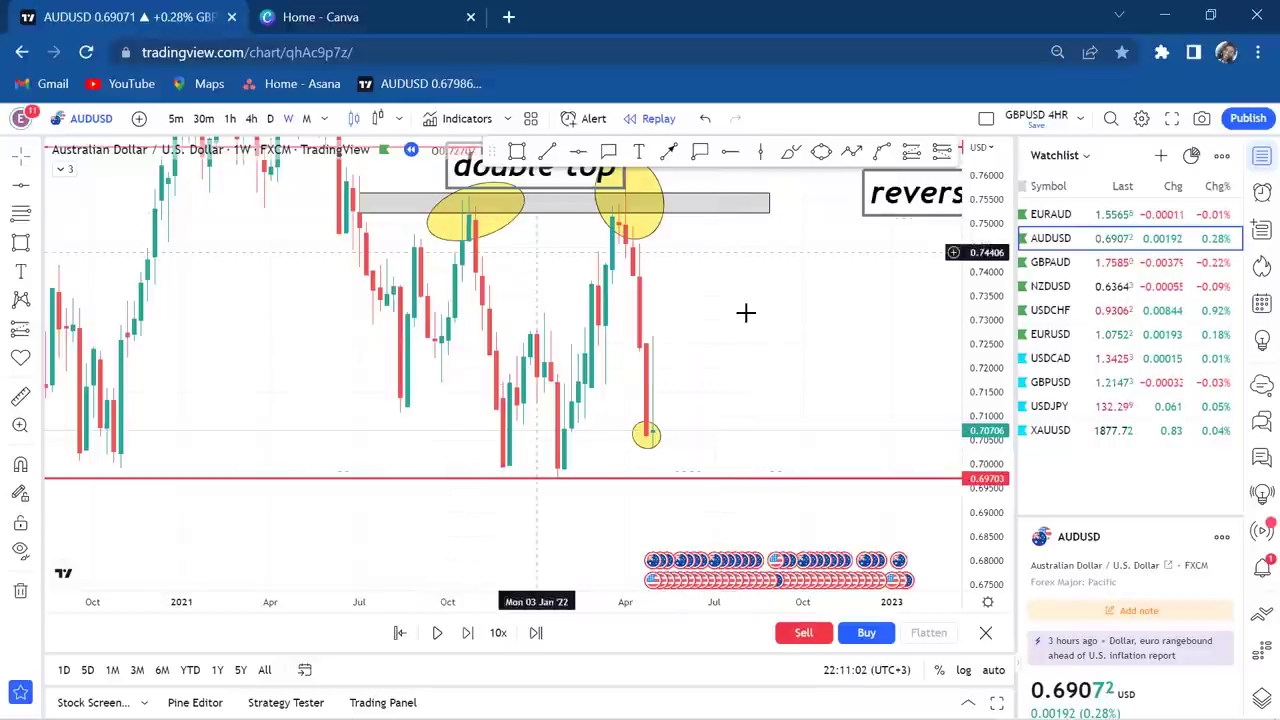
- Measure the price range from the resistance zone at about 0.75603 down to the lowest horizontal line
scroll(795, 345, "up", 1)
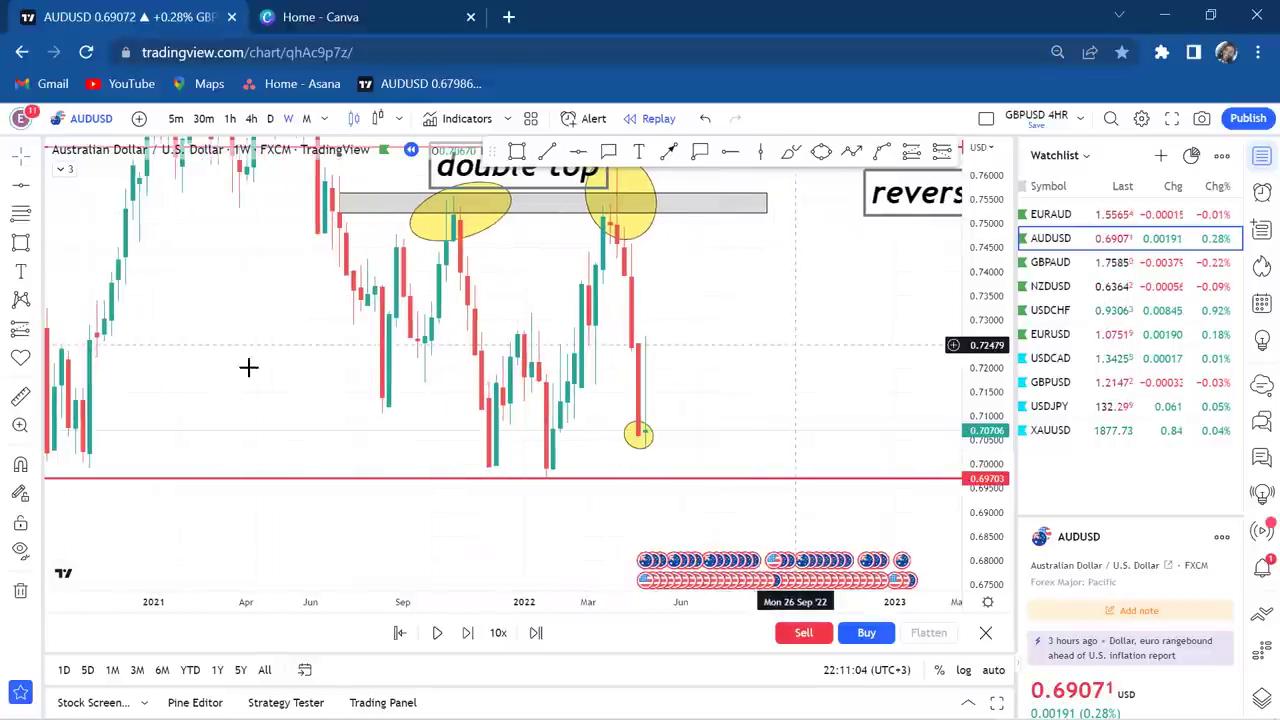
left_click(14, 398)
left_click(395, 195)
left_click(802, 480)
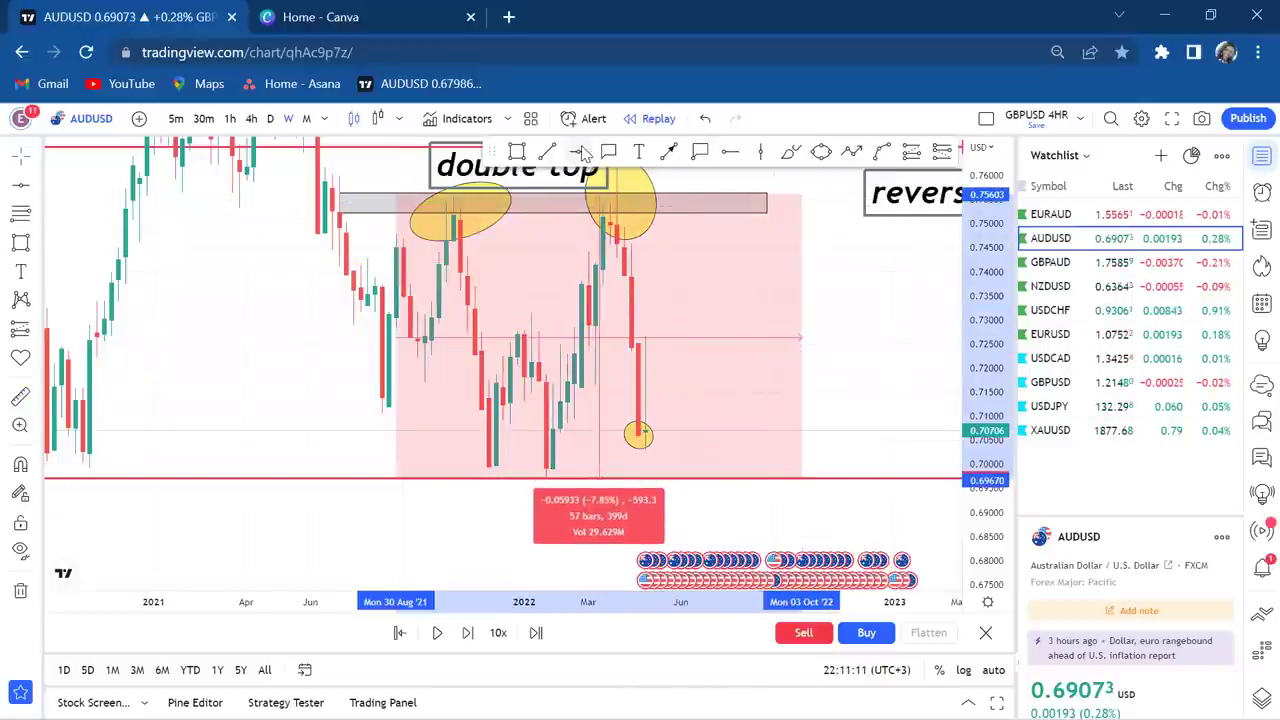
- Place a horizontal line at 0.72628, halfway between the resistance zone and the lowest line, and colour it green
left_click(668, 339)
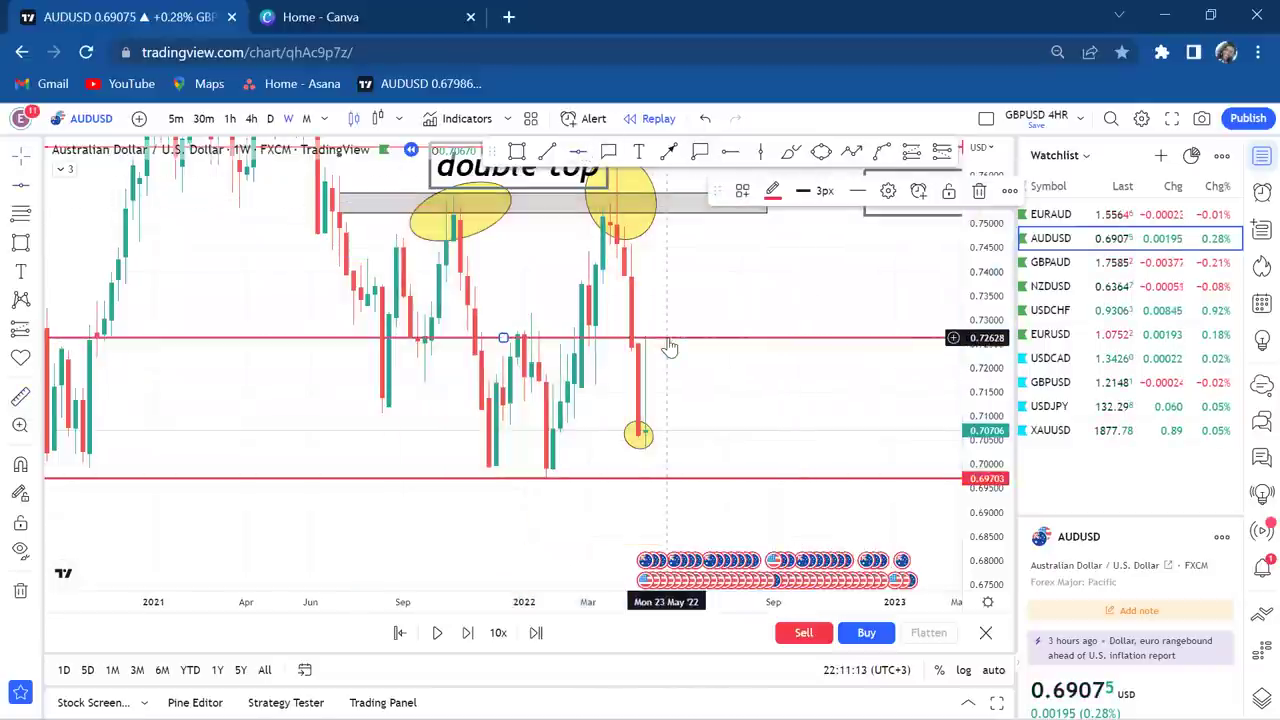
left_click(772, 190)
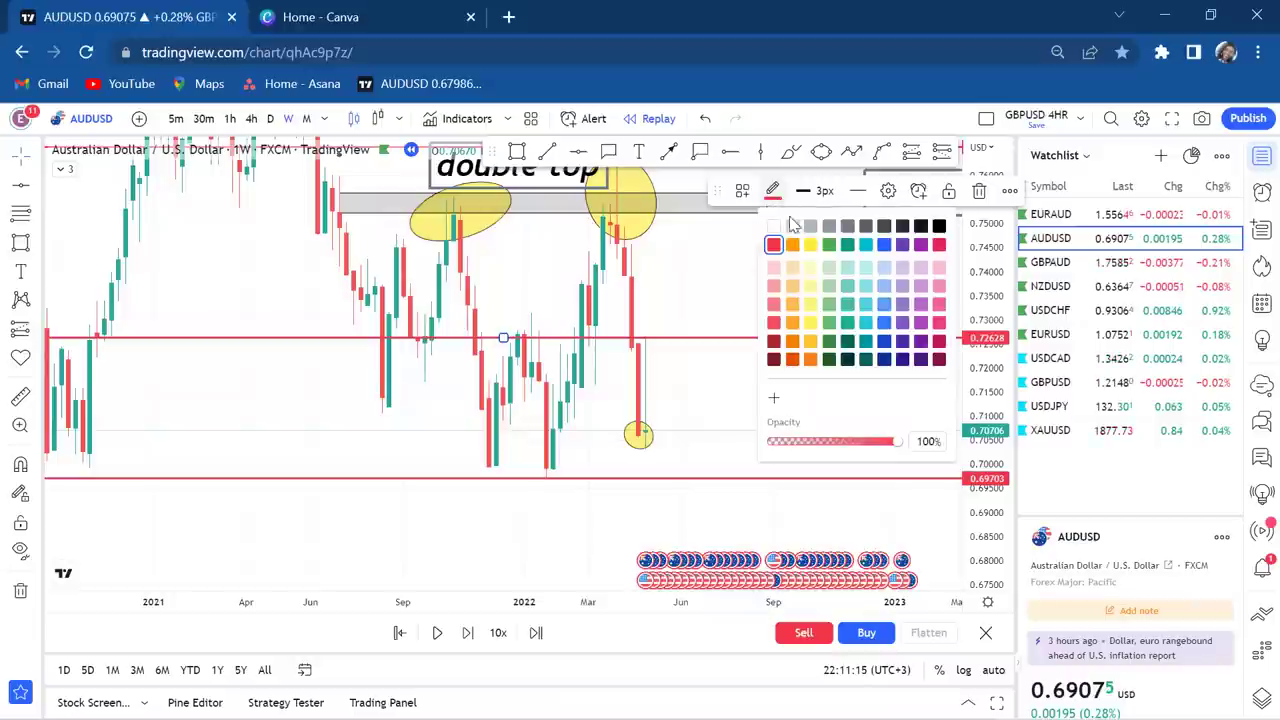
left_click(829, 245)
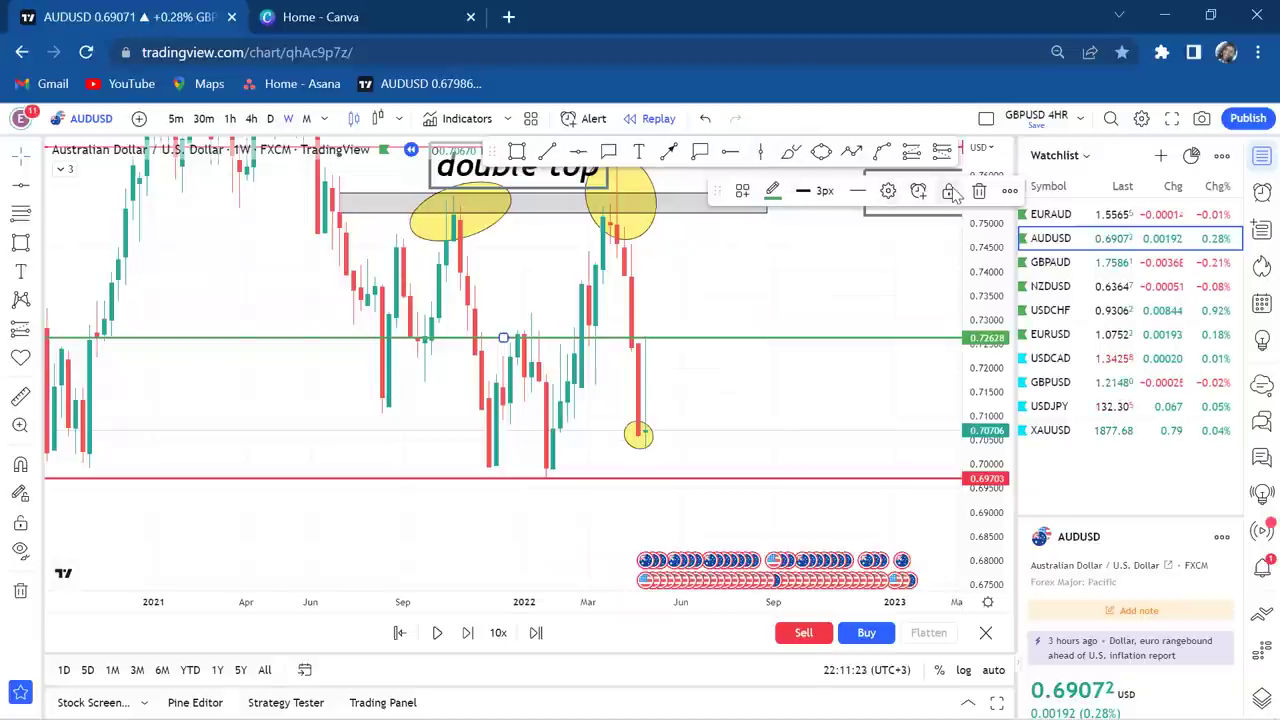
mouse_move(743, 291)
left_mouse_down()
mouse_move(763, 320)
mouse_move(732, 409)
mouse_move(779, 327)
left_mouse_up()
scroll(779, 327, "up", 3)
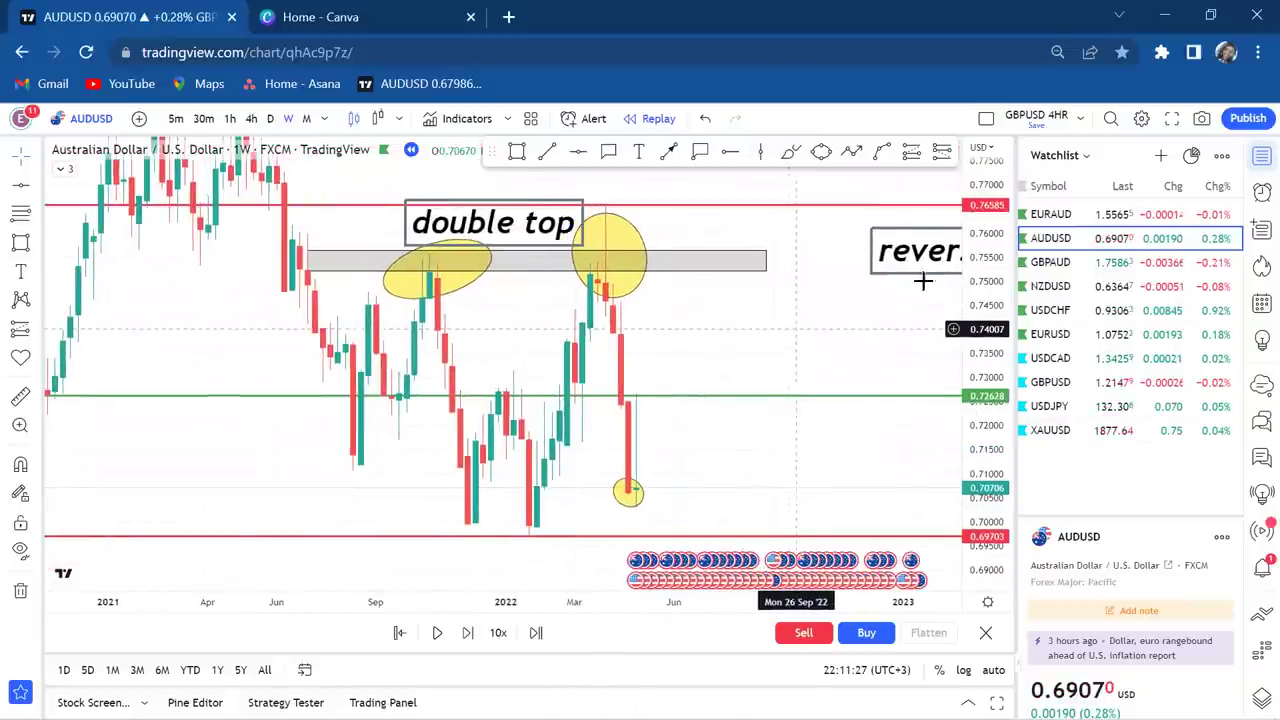
- Switch the chart to the 4-hour timeframe and examine price between the green midpoint line and the lower red support line
left_click_drag(972, 222, 974, 246)
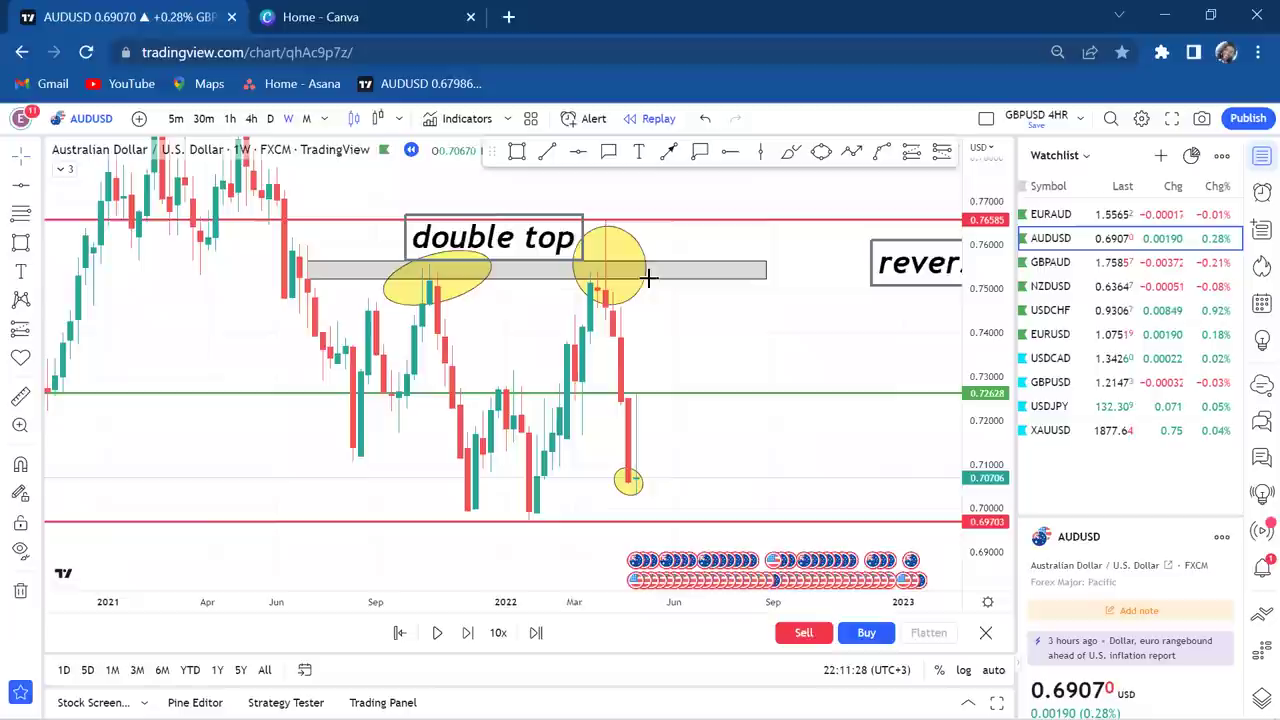
left_click(251, 119)
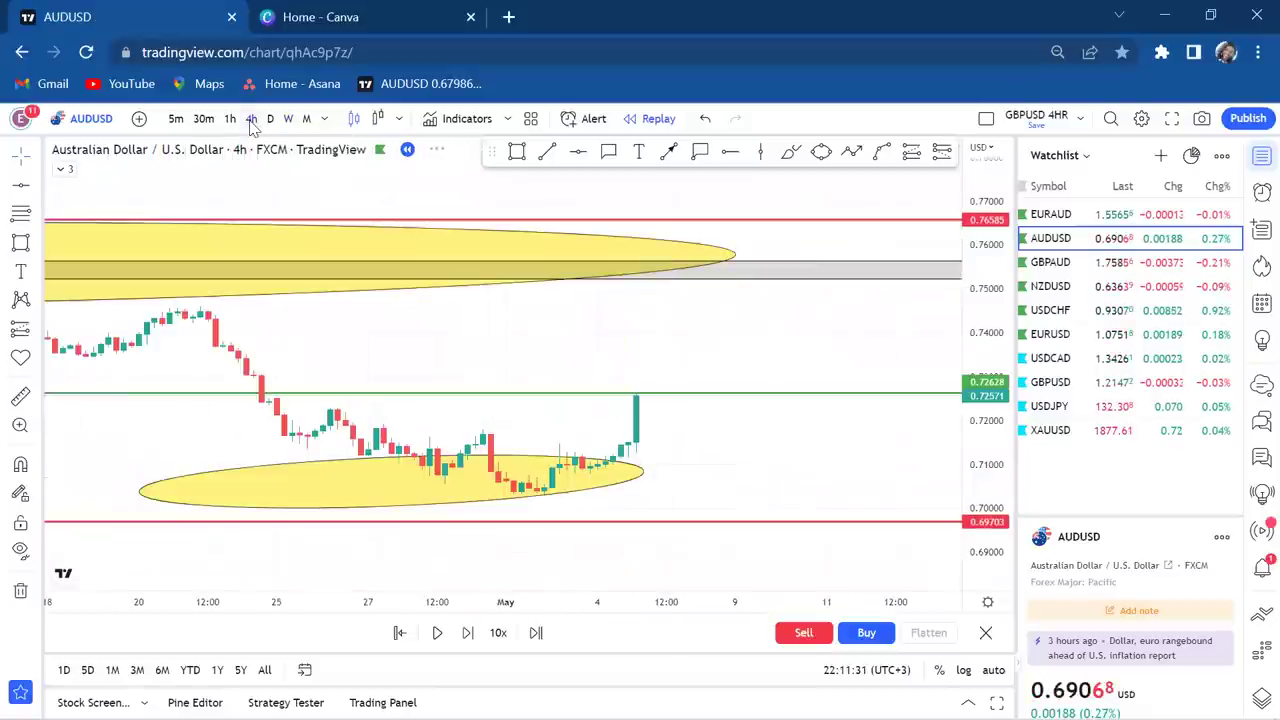
scroll(517, 304, "down", 5)
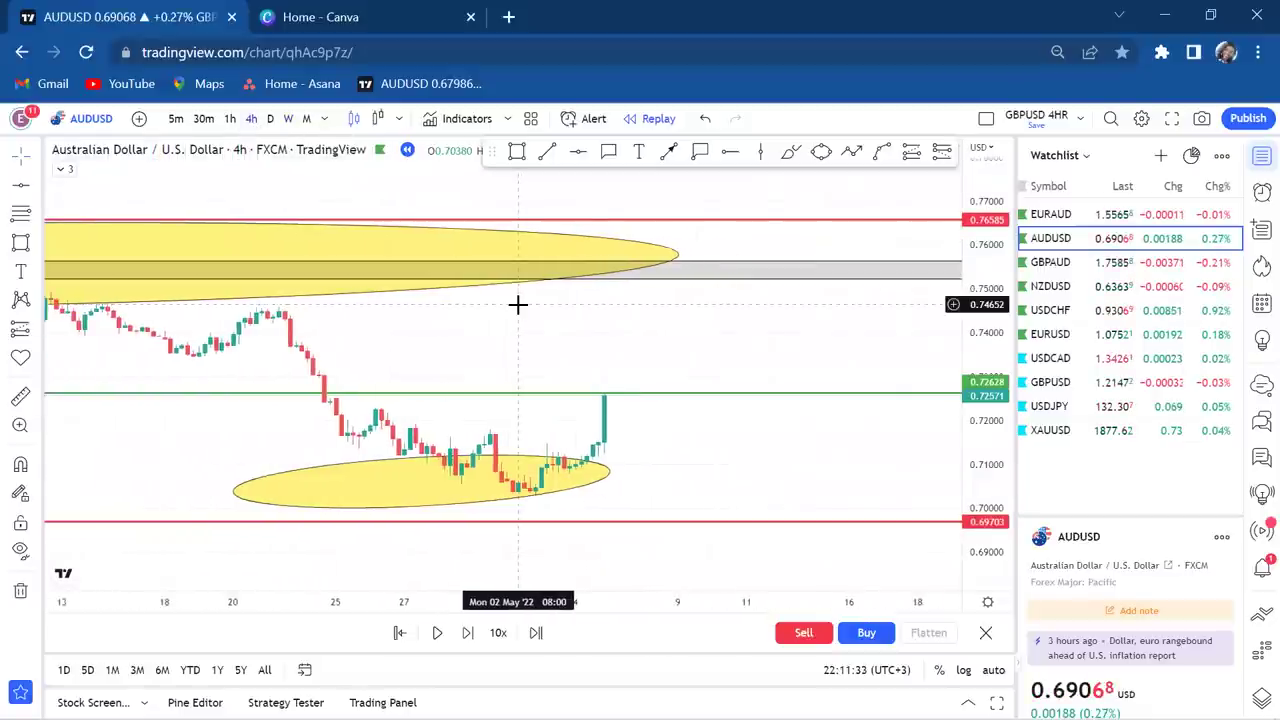
left_click_drag(517, 300, 831, 277)
scroll(831, 277, "down", 5)
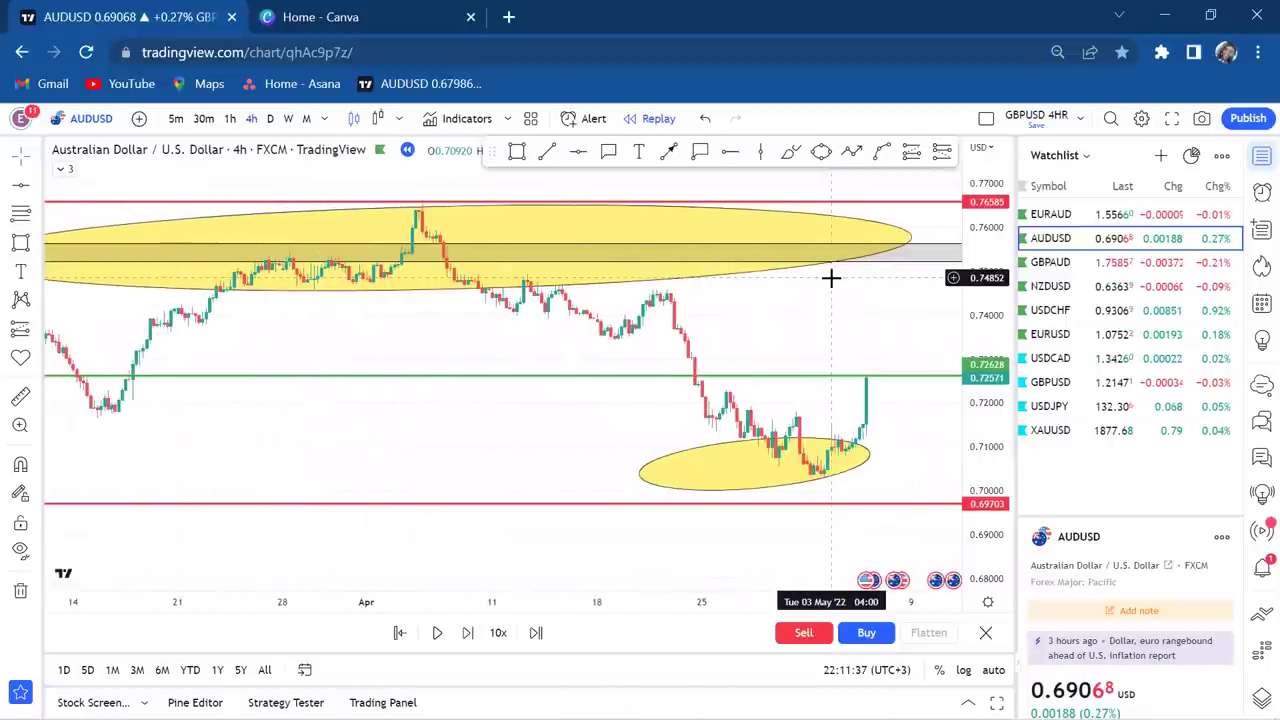
left_click_drag(838, 224, 835, 164)
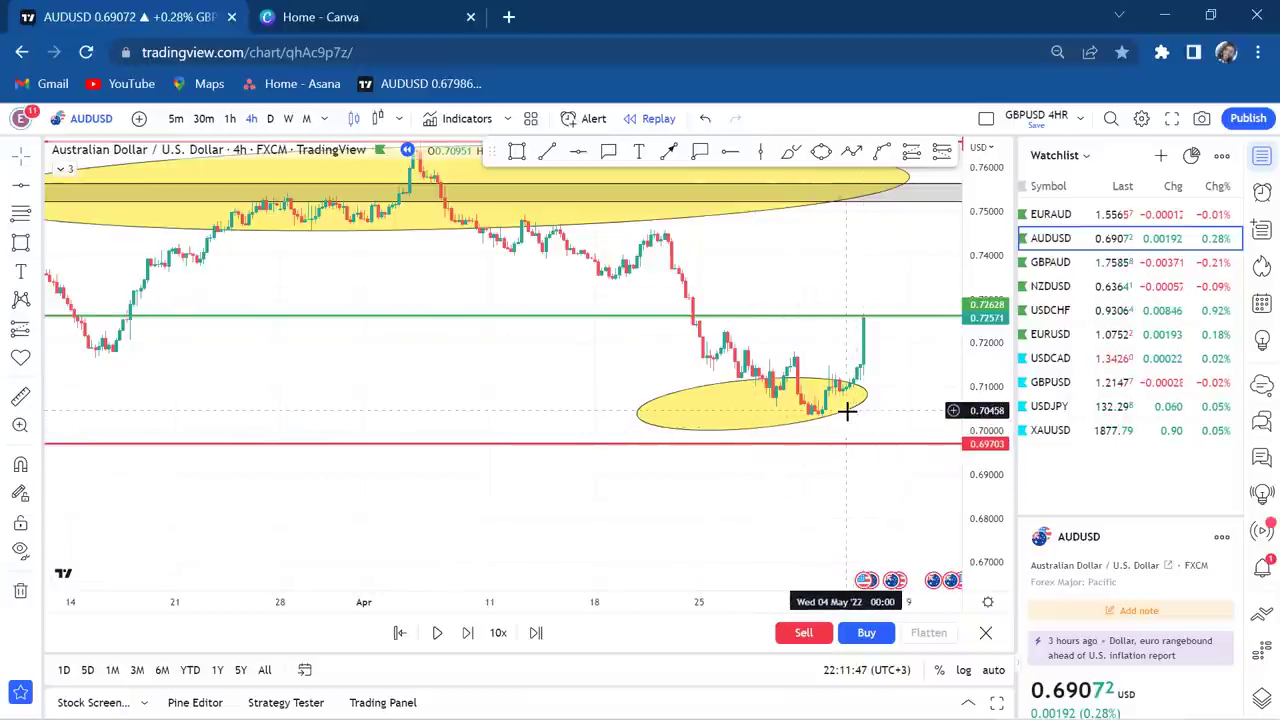
scroll(846, 408, "down", 3)
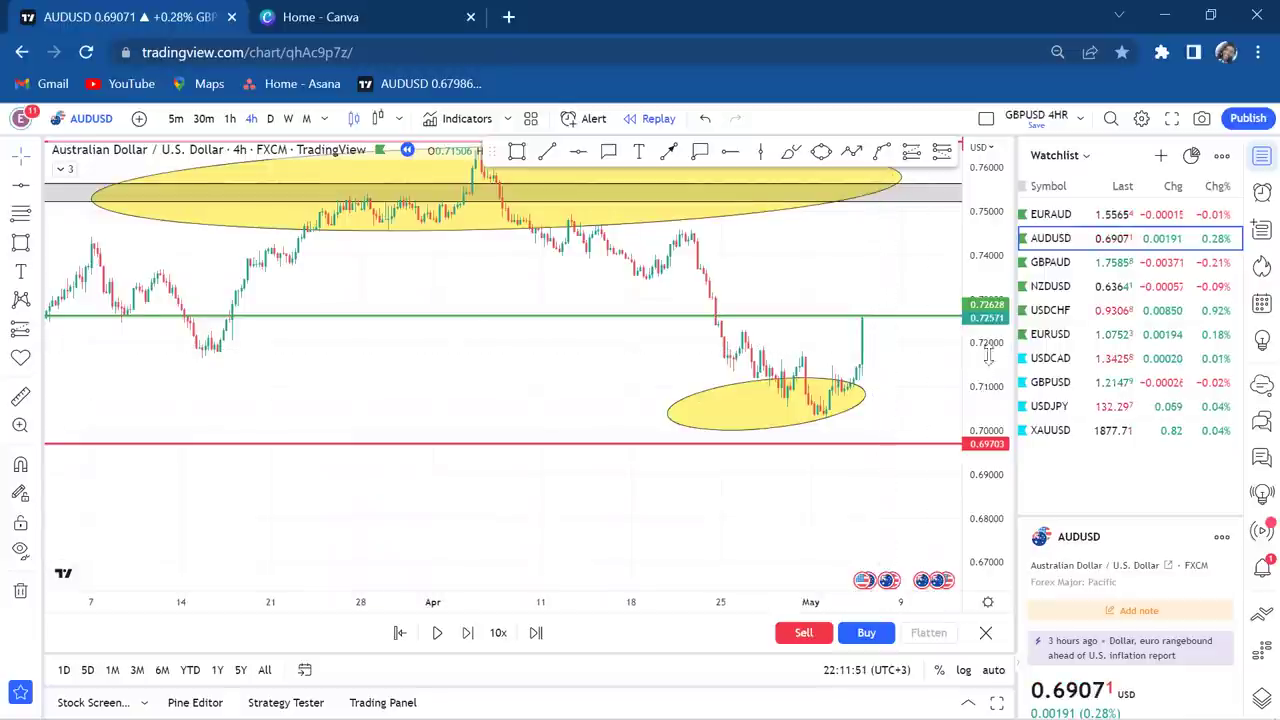
left_click_drag(988, 355, 988, 330)
left_click_drag(897, 366, 729, 372)
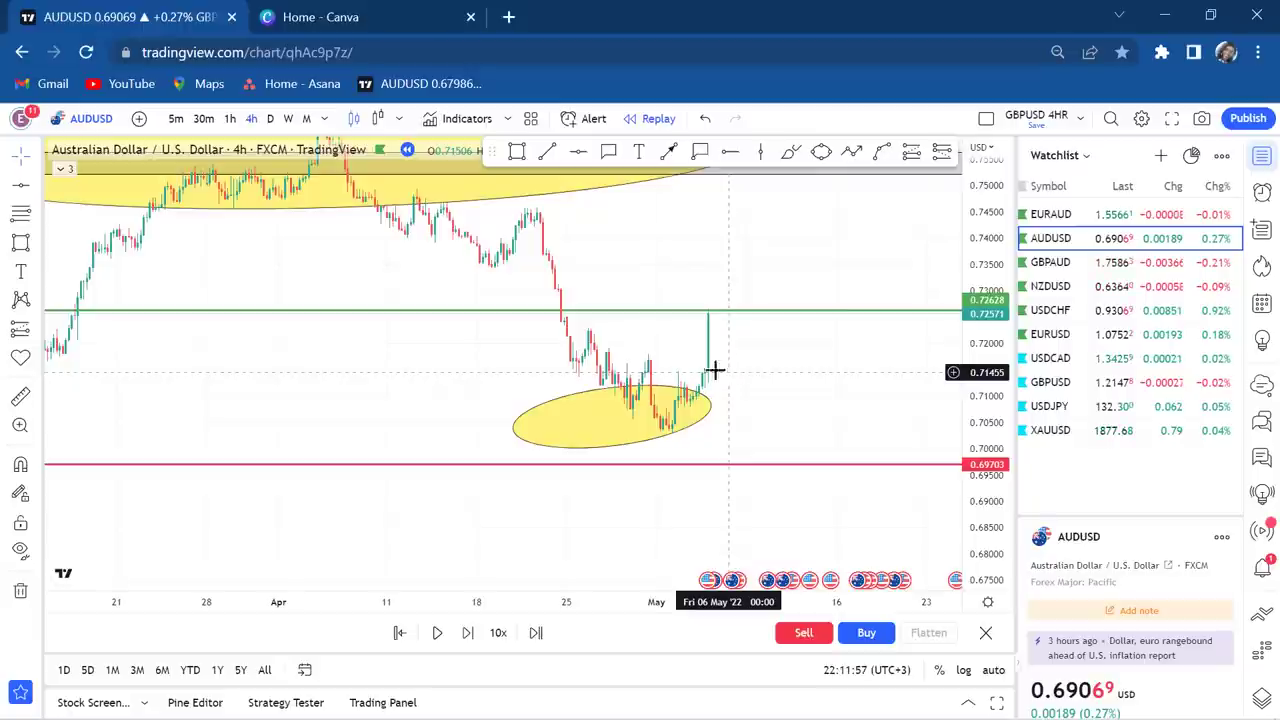
- Switch the chart to the daily timeframe and examine the latest candles against the double top, midpoint and support line
left_click(269, 119)
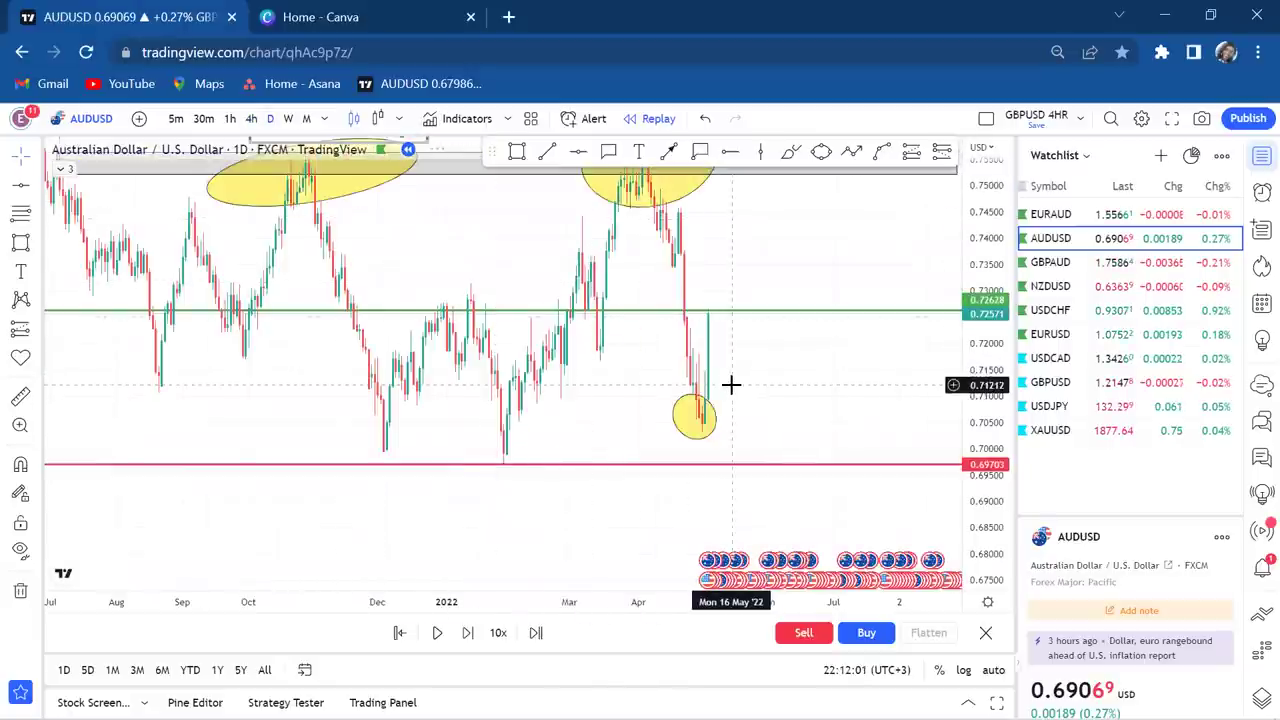
scroll(731, 385, "up", 4)
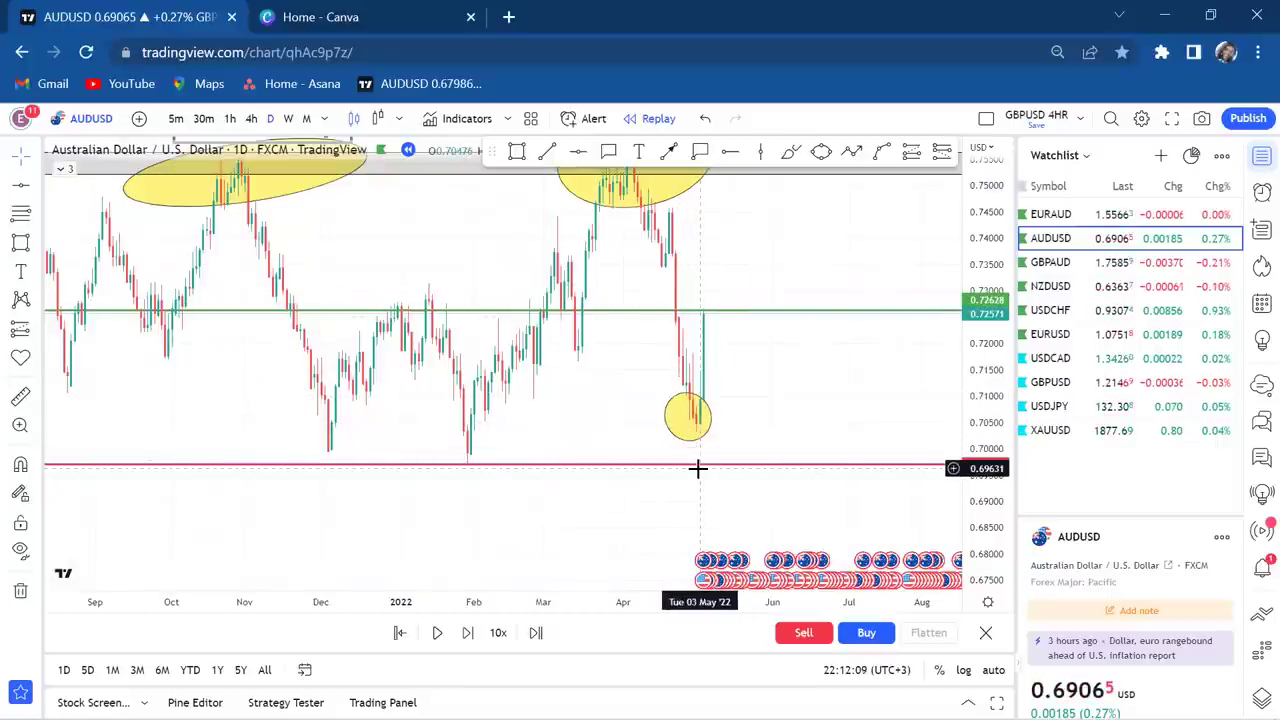
scroll(766, 329, "up", 3)
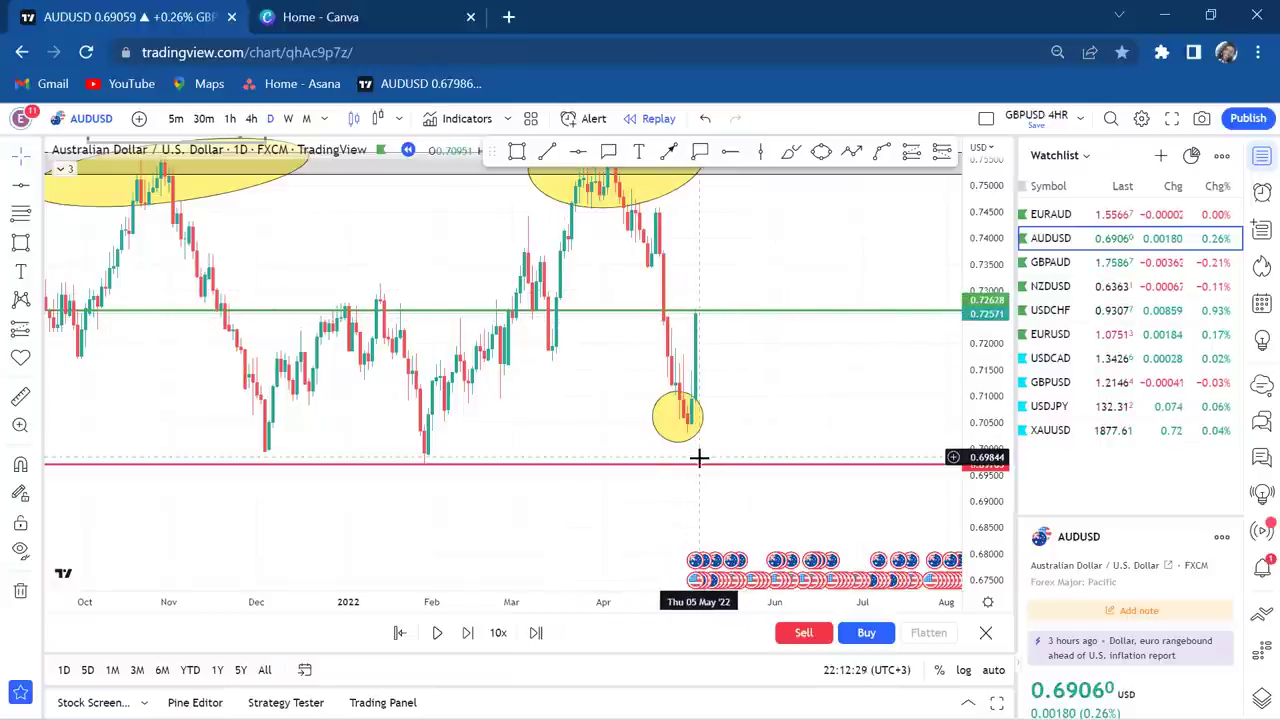
left_click_drag(731, 240, 723, 294)
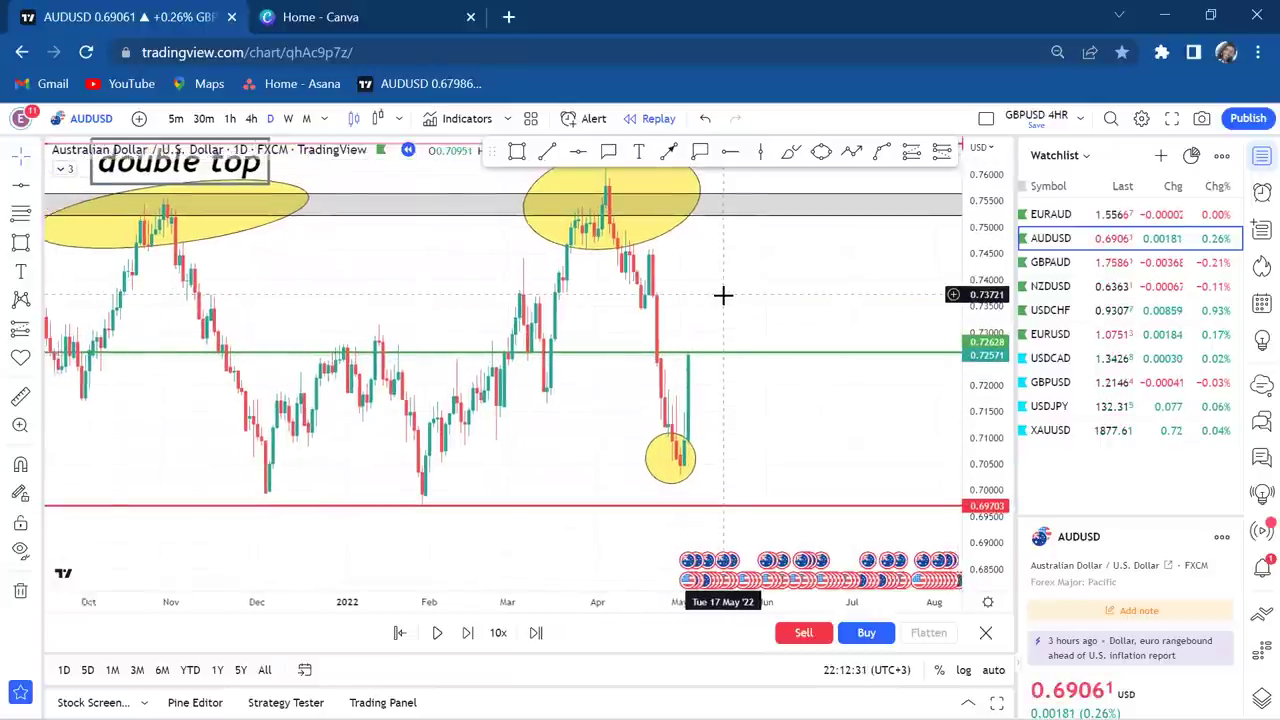
scroll(723, 294, "down", 2)
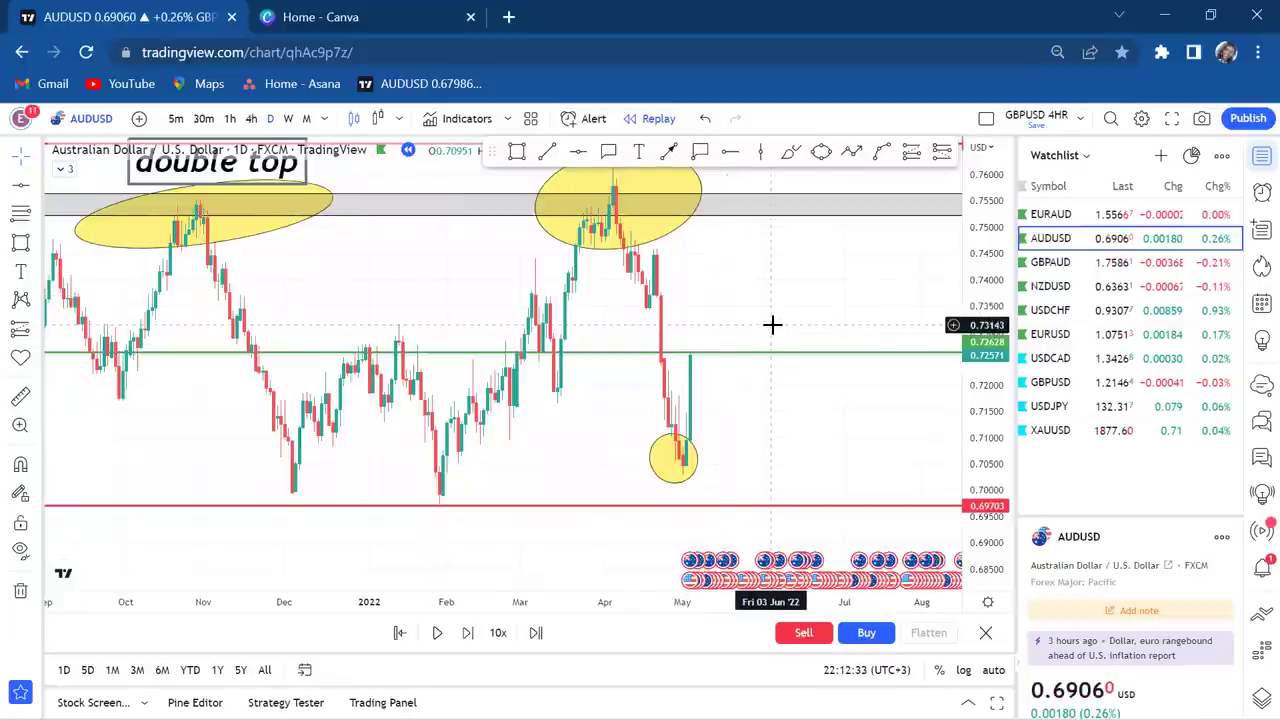
scroll(772, 324, "left", 1)
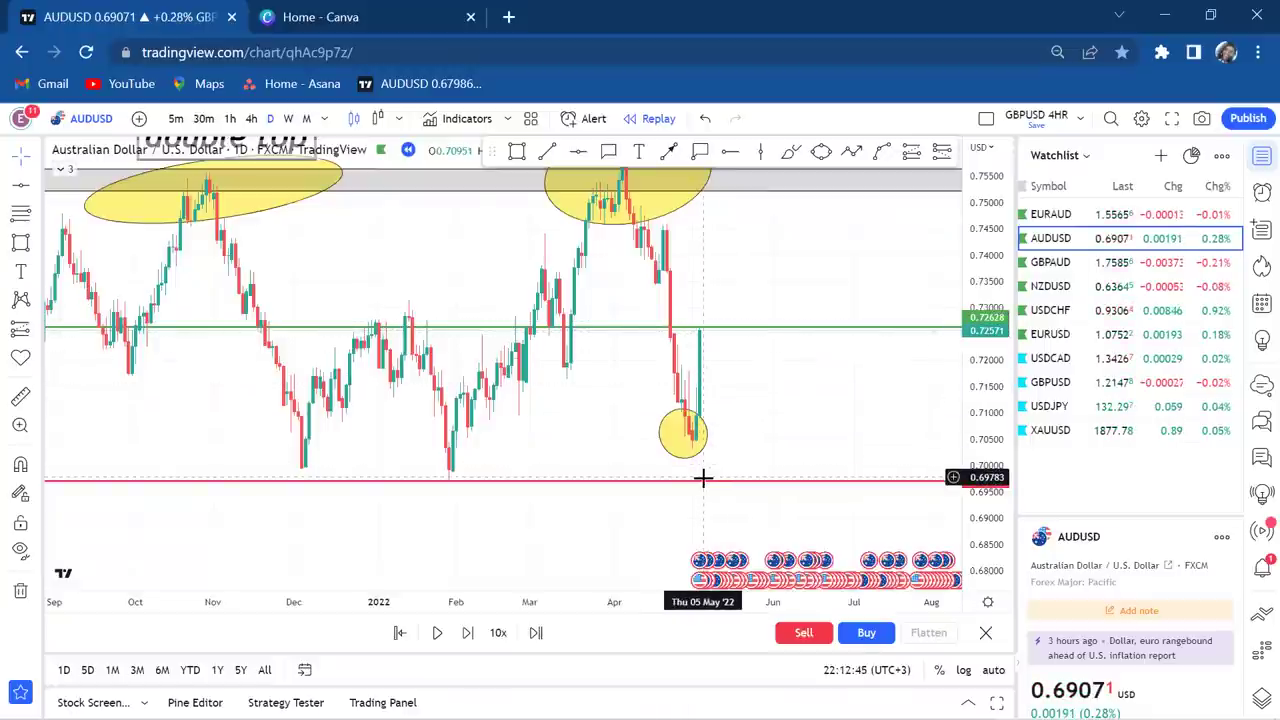
left_click_drag(753, 281, 771, 329)
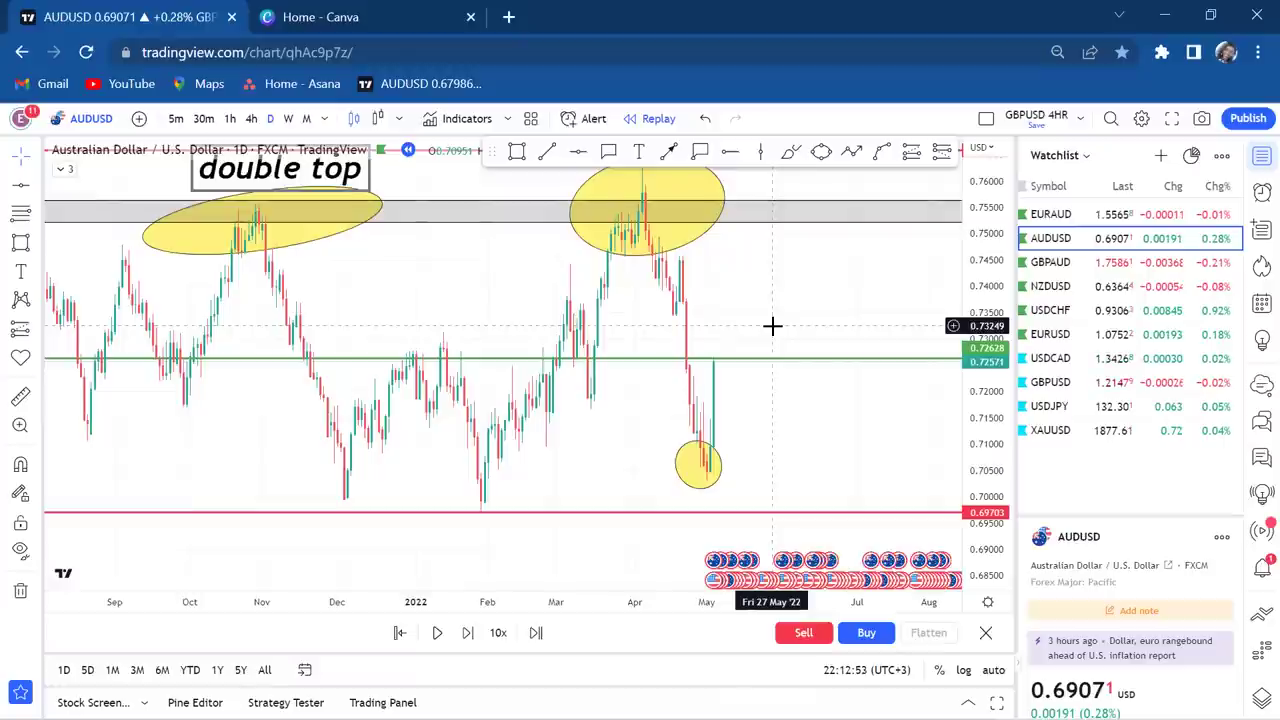
scroll(772, 325, "up", 1)
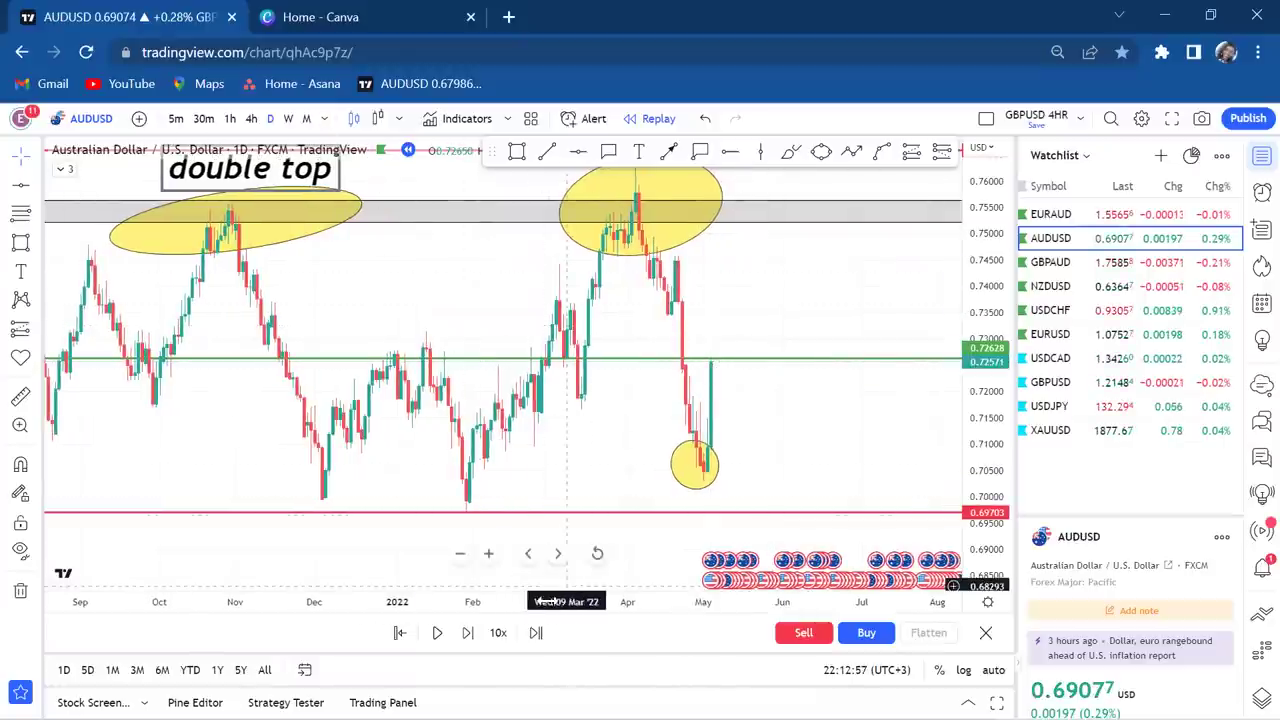
- Advance the replay by one daily candle and examine the reaction at the green midpoint line
left_click(470, 633)
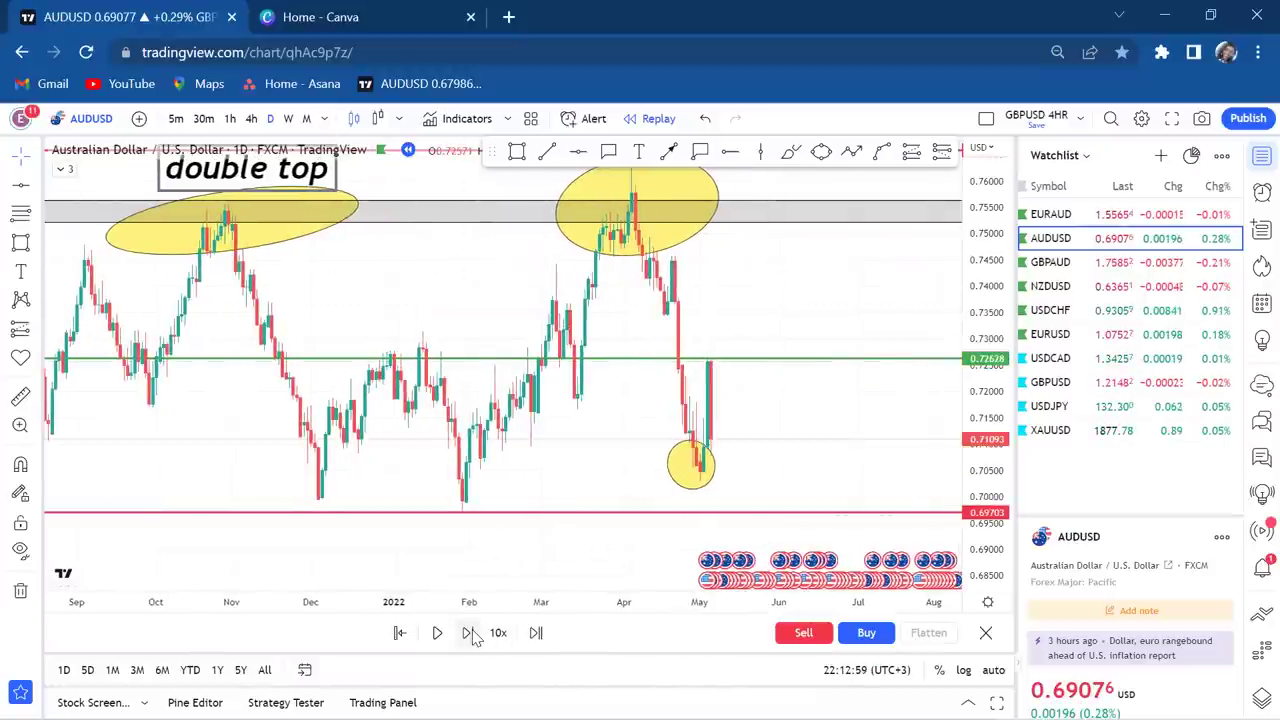
scroll(755, 412, "up", 4)
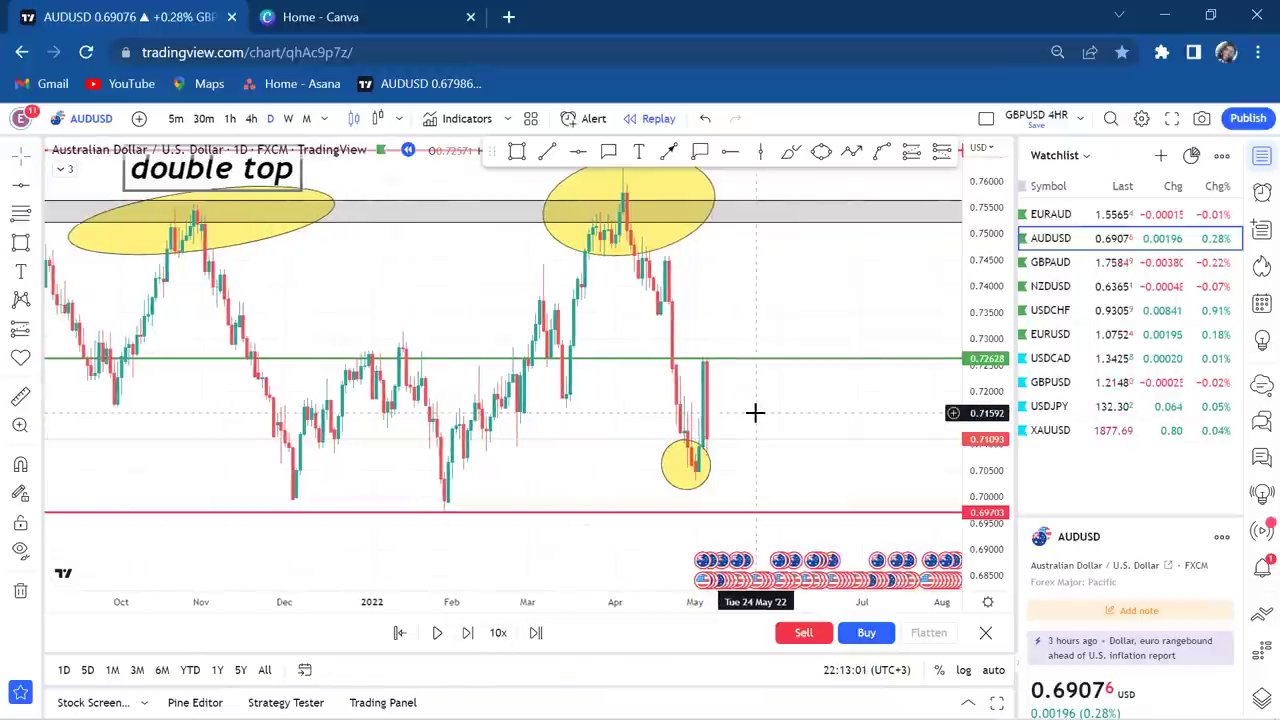
scroll(755, 412, "up", 1)
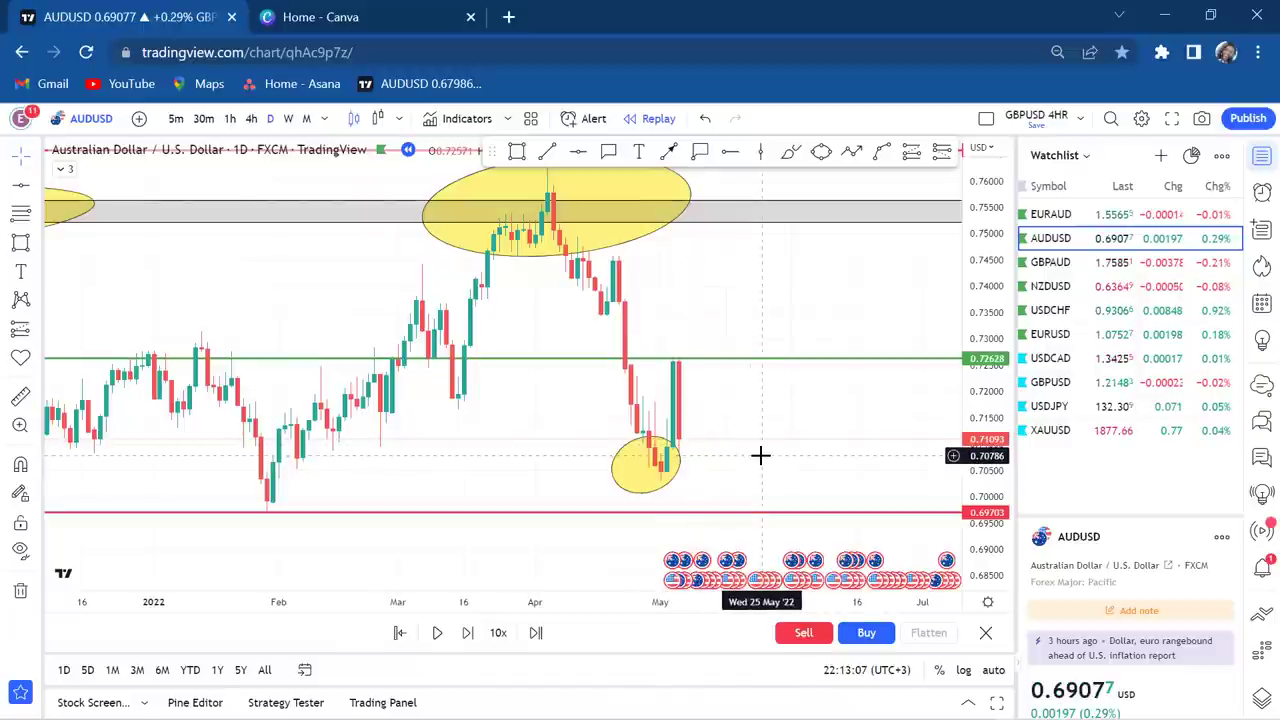
scroll(863, 406, "down", 3)
scroll(863, 406, "down", 2)
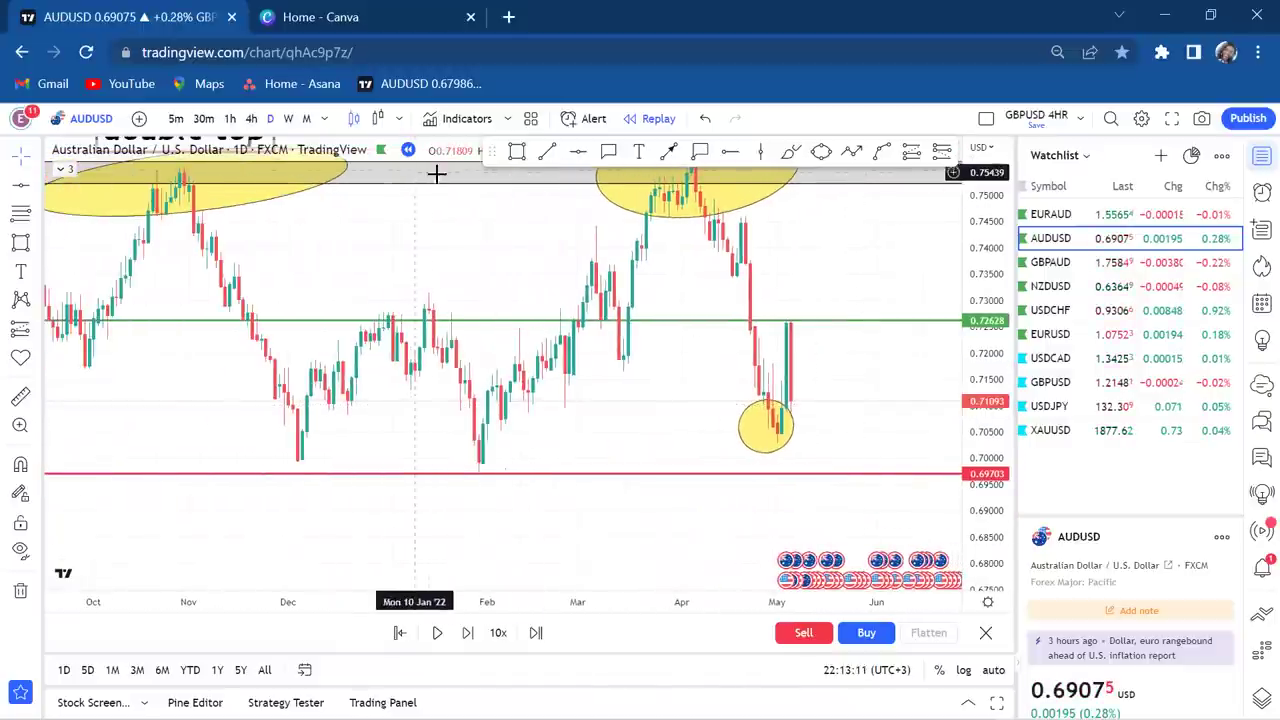
- Return to the 4-hour timeframe and restart the replay from the early-May candle that reaches the green midpoint line
left_click(252, 121)
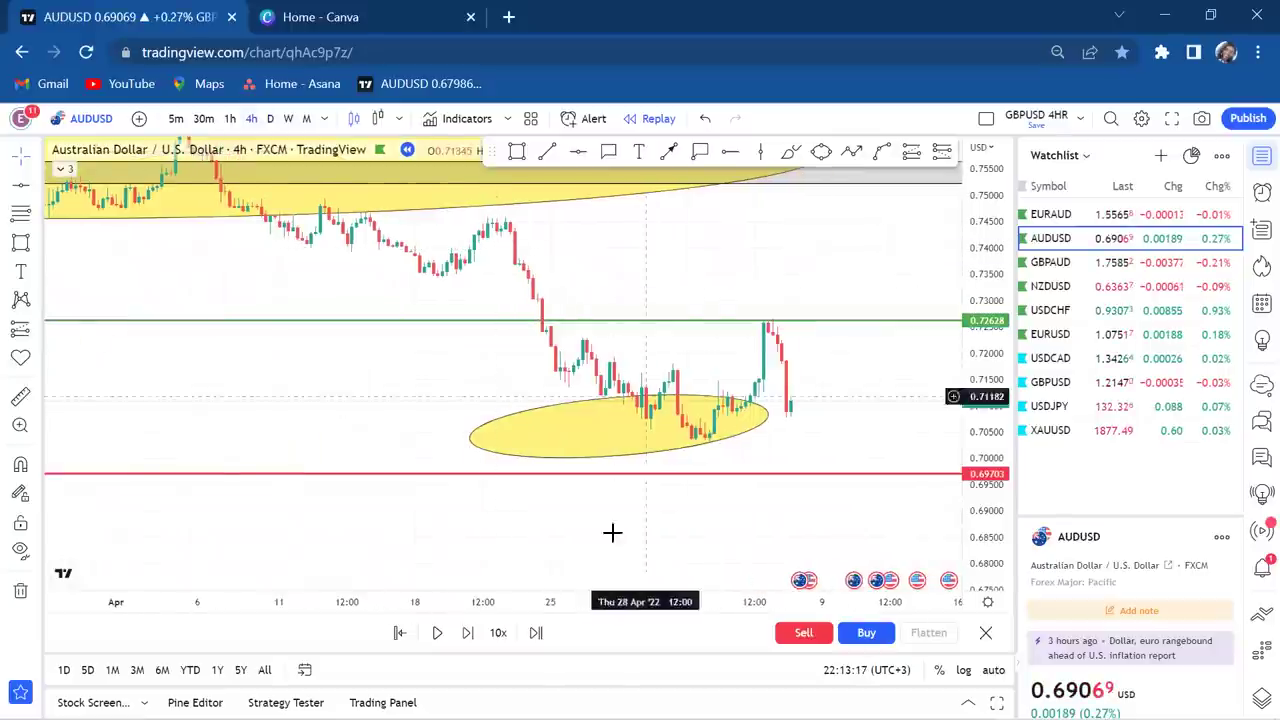
left_click(399, 633)
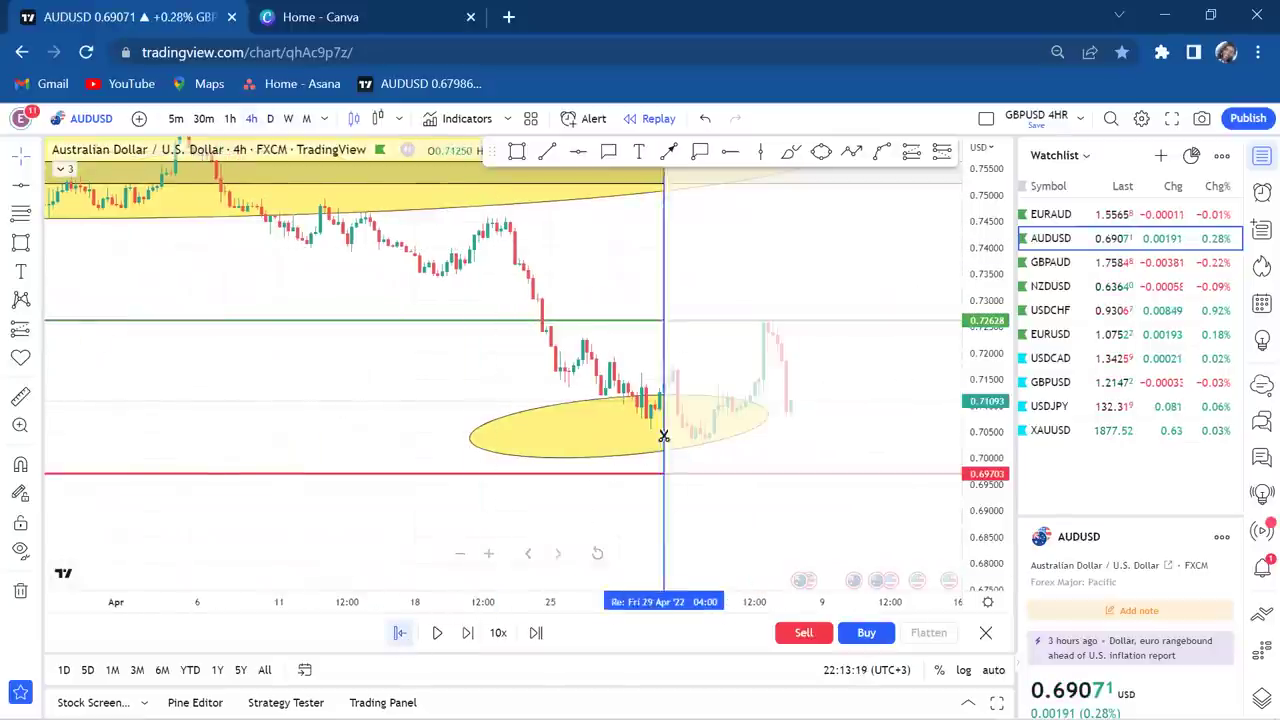
left_click(767, 395)
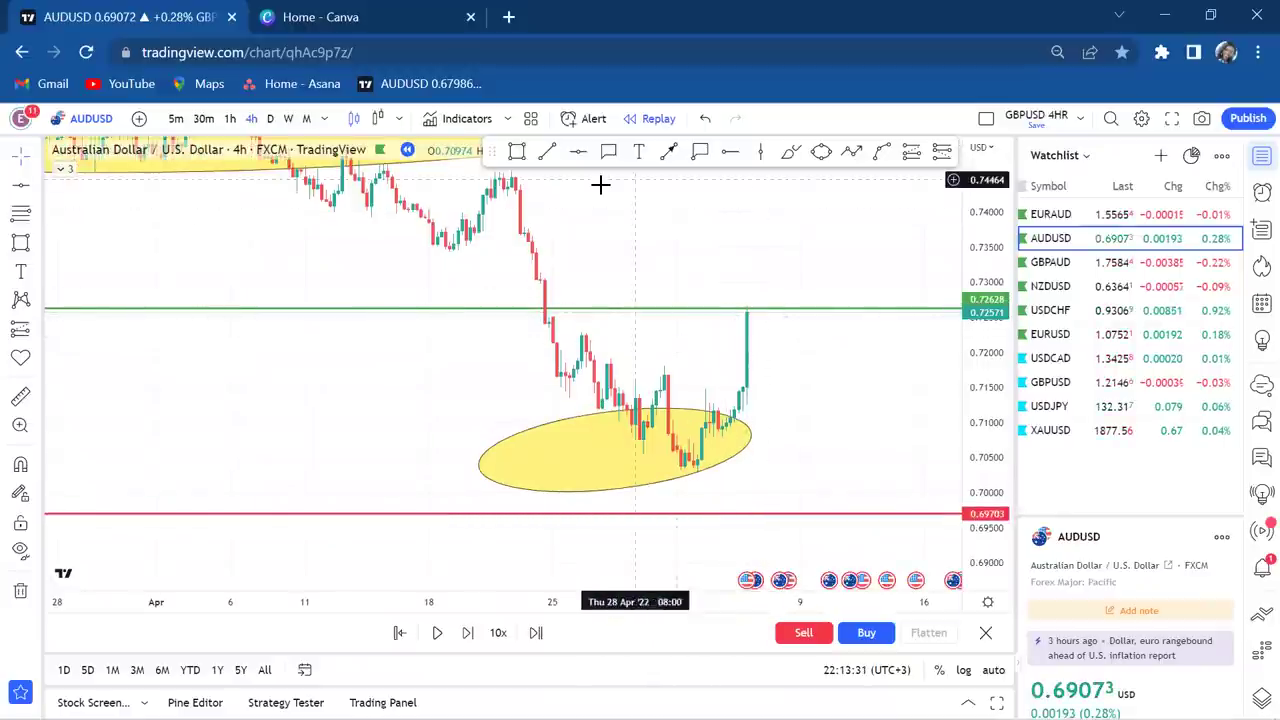
- Draw a rectangle around the late-April to early-May price action, from about 0.7254 just below the green line down to about 0.7030
left_click(517, 152)
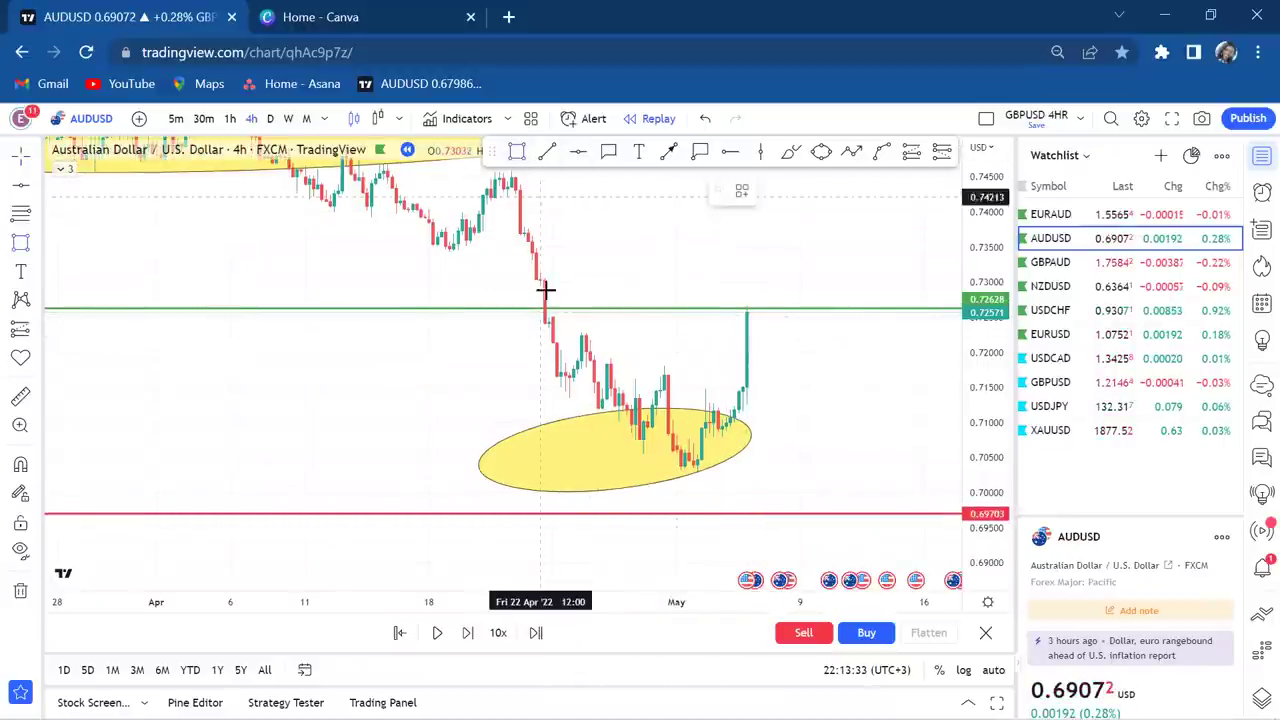
mouse_move(500, 315)
left_mouse_down()
mouse_move(768, 366)
mouse_move(789, 457)
mouse_move(841, 472)
left_mouse_up()
left_click_drag(843, 260, 744, 248)
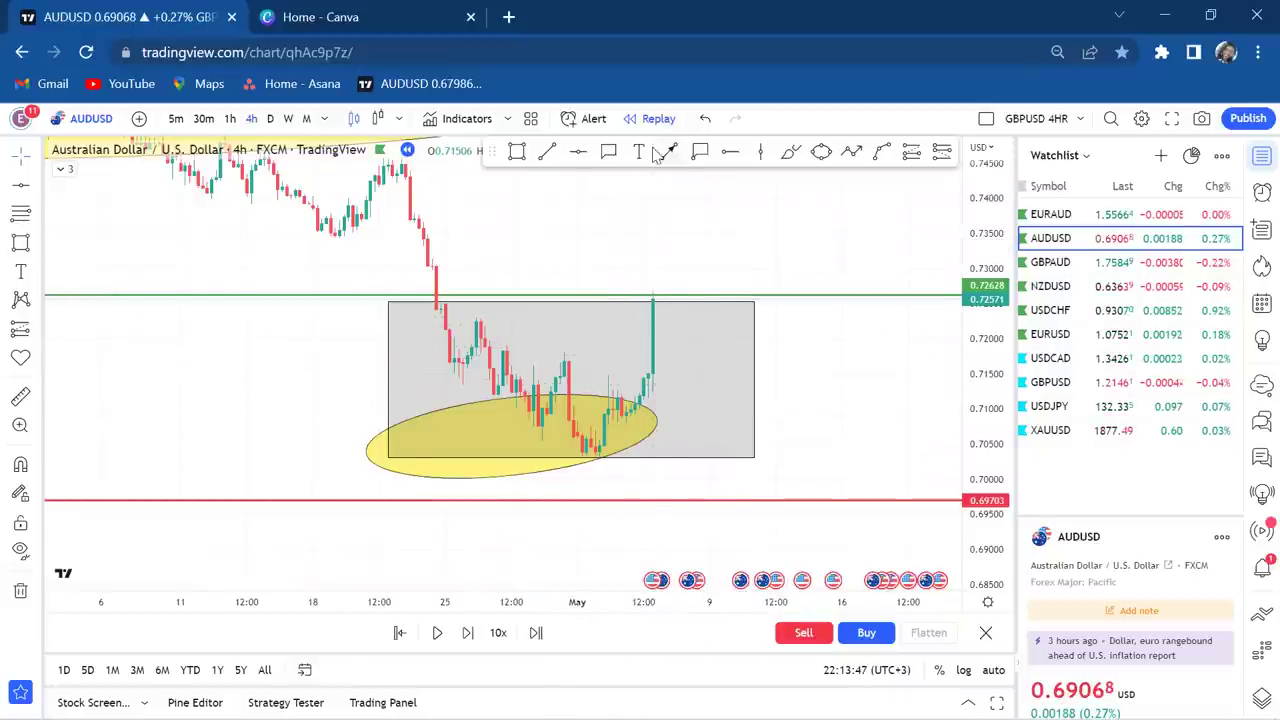
- Add a callout reading "WAIT BWA" that points to the latest candle at the green line, and place its label above the rectangle
left_click(667, 300)
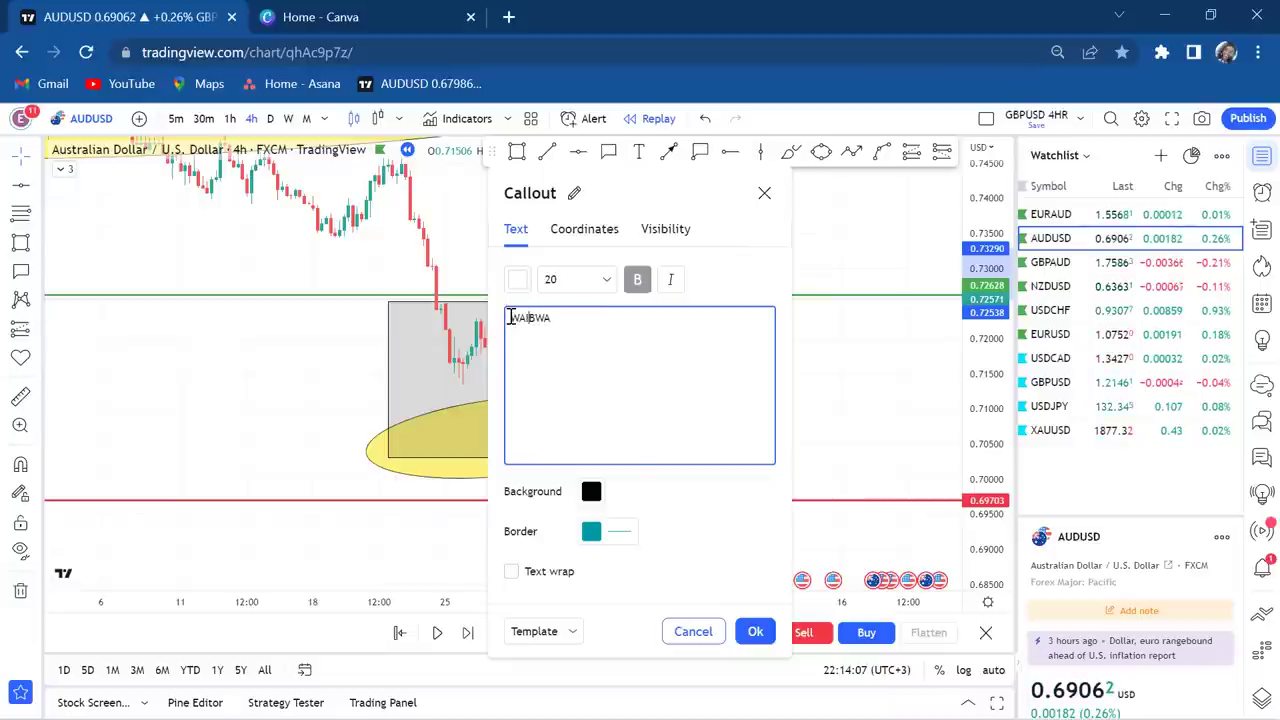
left_click(840, 364)
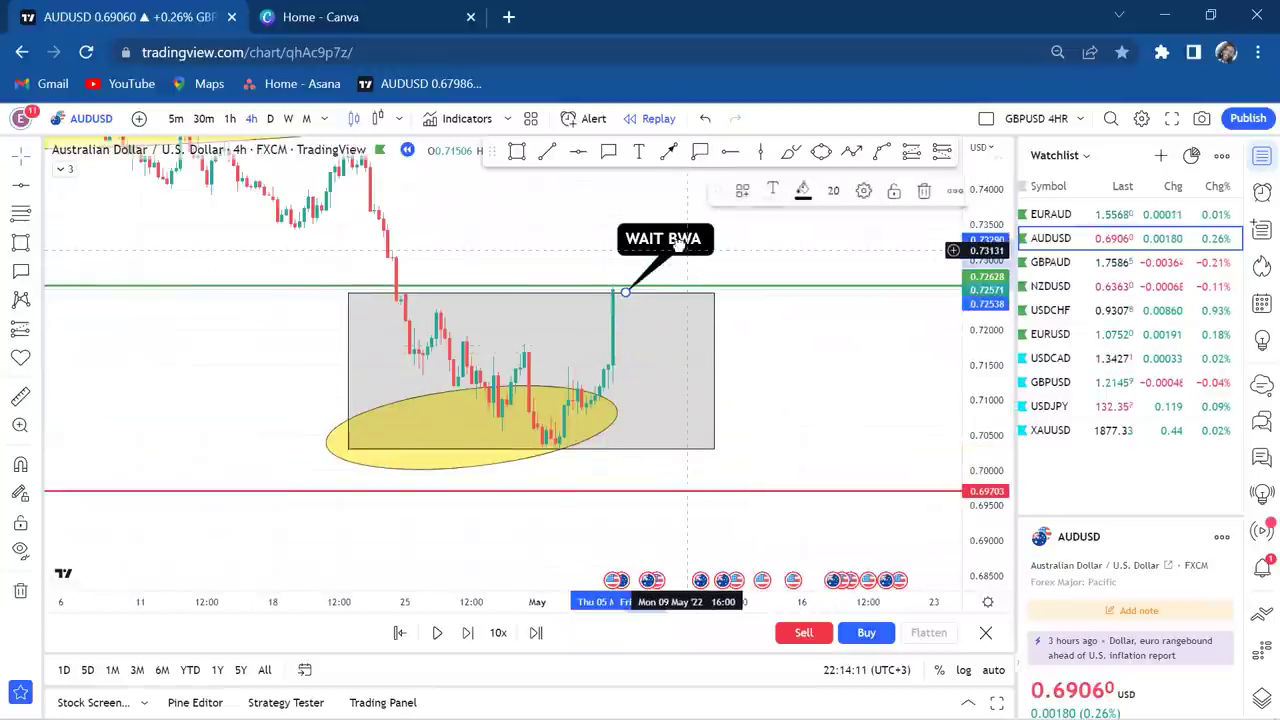
left_click_drag(692, 266, 680, 237)
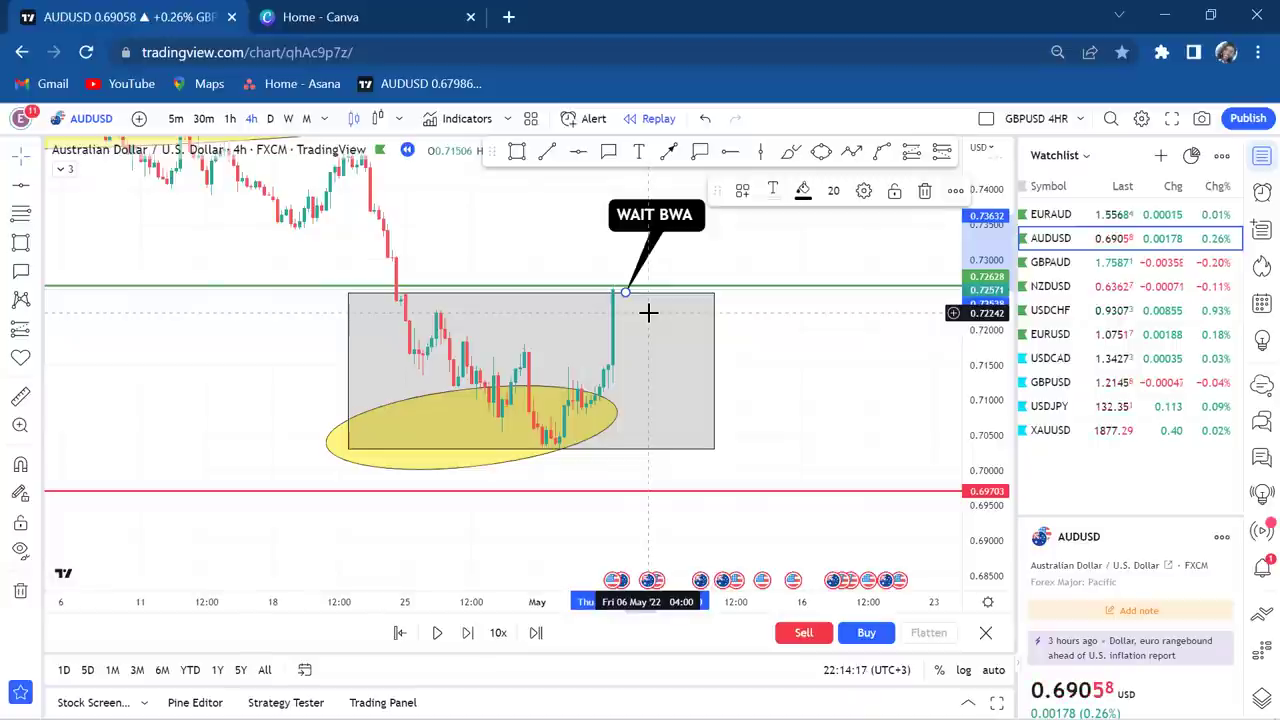
- Switch the chart to the weekly timeframe and examine where the marked rectangle and callout sit relative to the support line
scroll(648, 313, "down", 3)
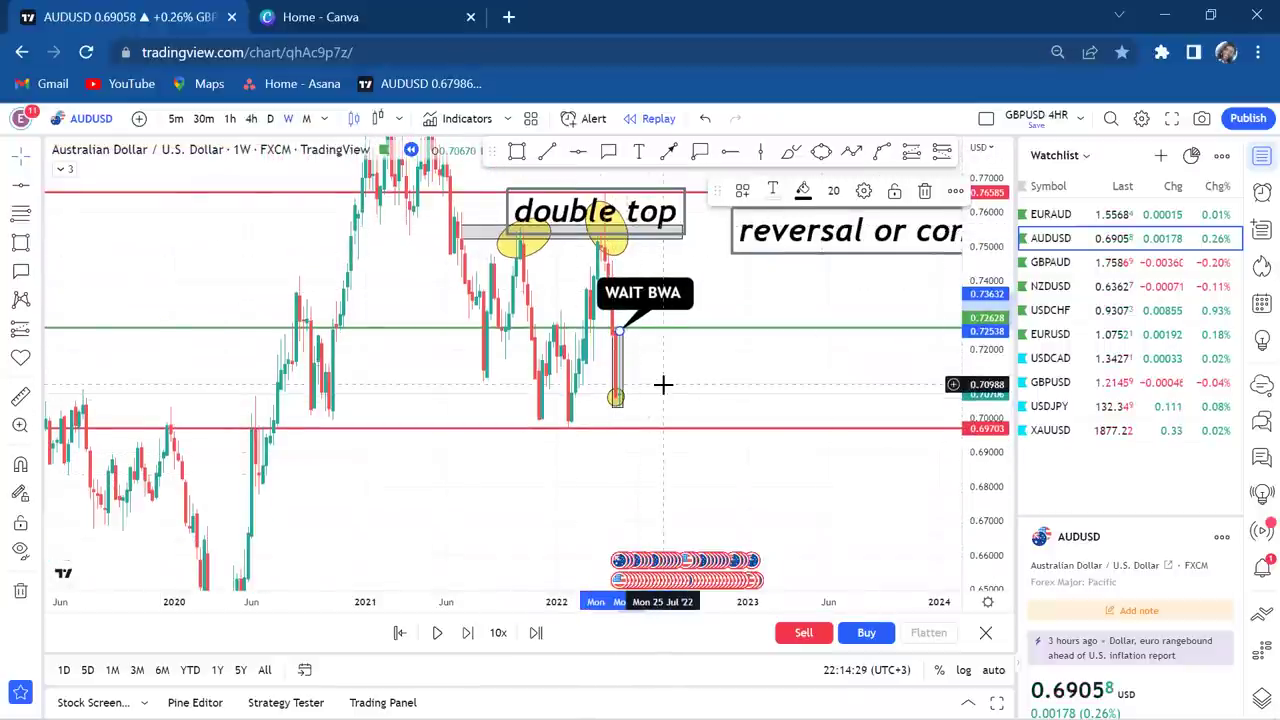
scroll(663, 384, "up", 3)
left_click_drag(663, 384, 674, 346)
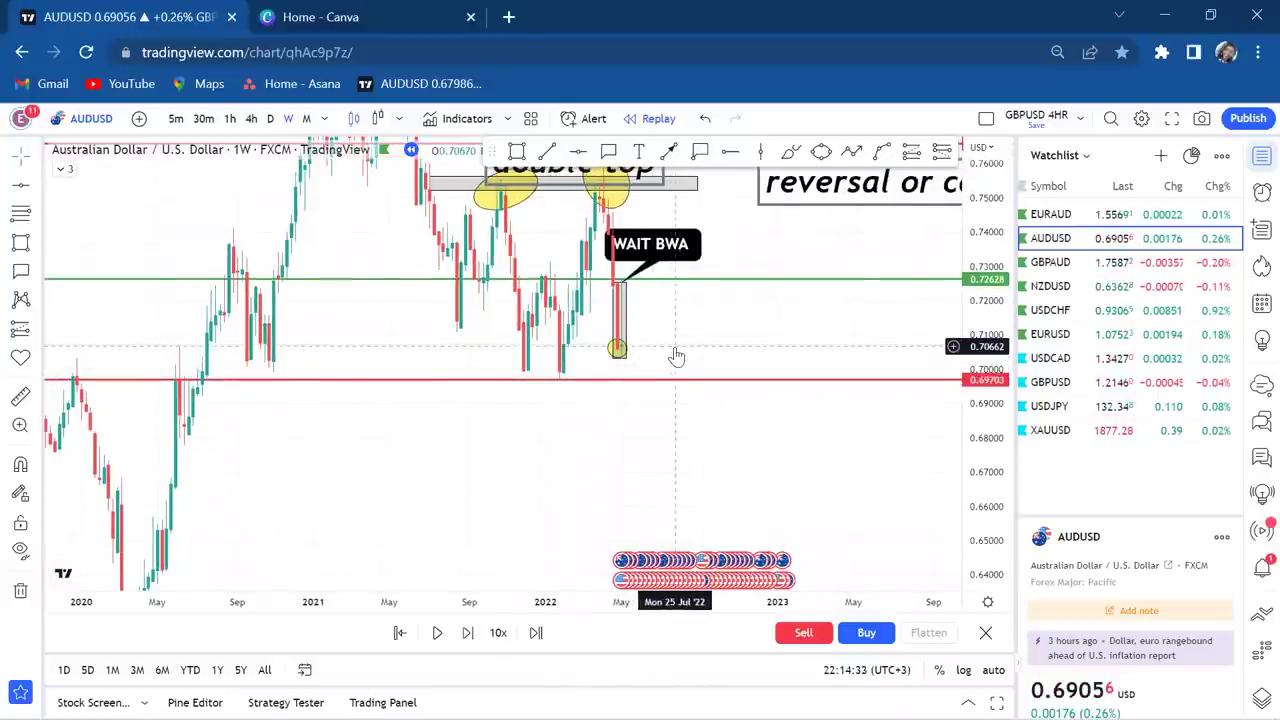
scroll(676, 356, "up", 2)
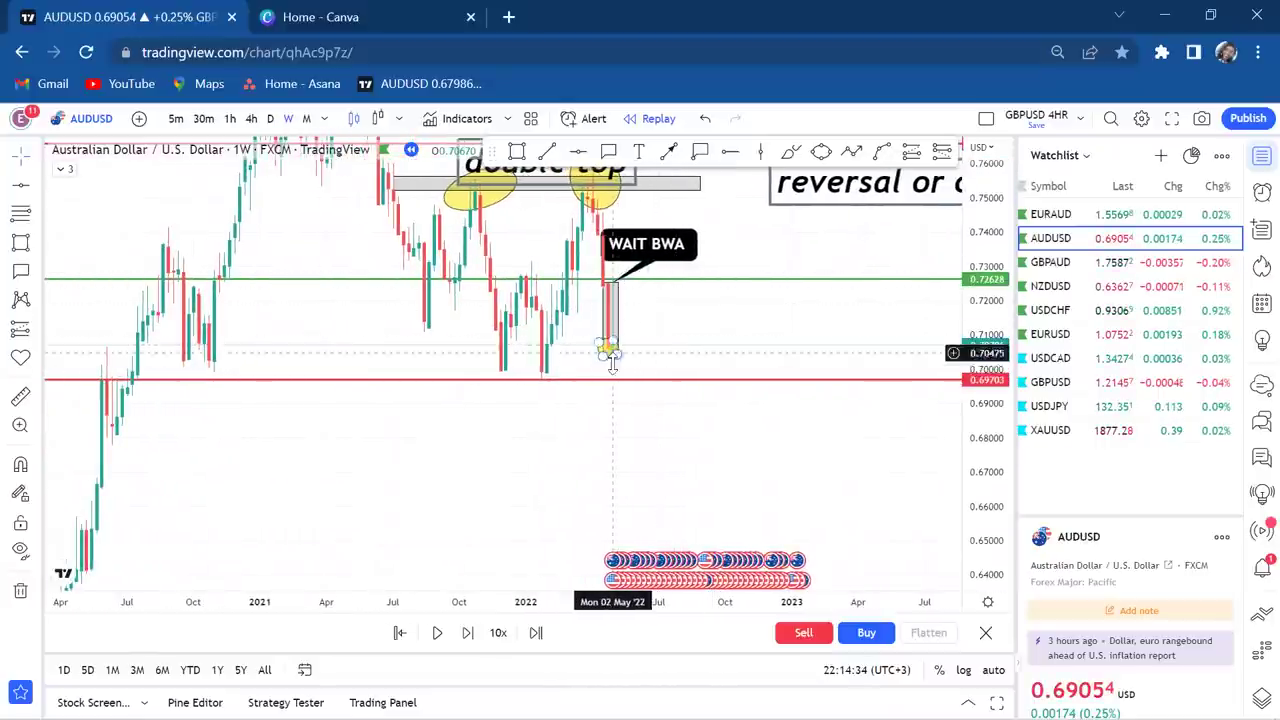
- Measure the price distance from the current price level down to the lower red support line
left_click(621, 382)
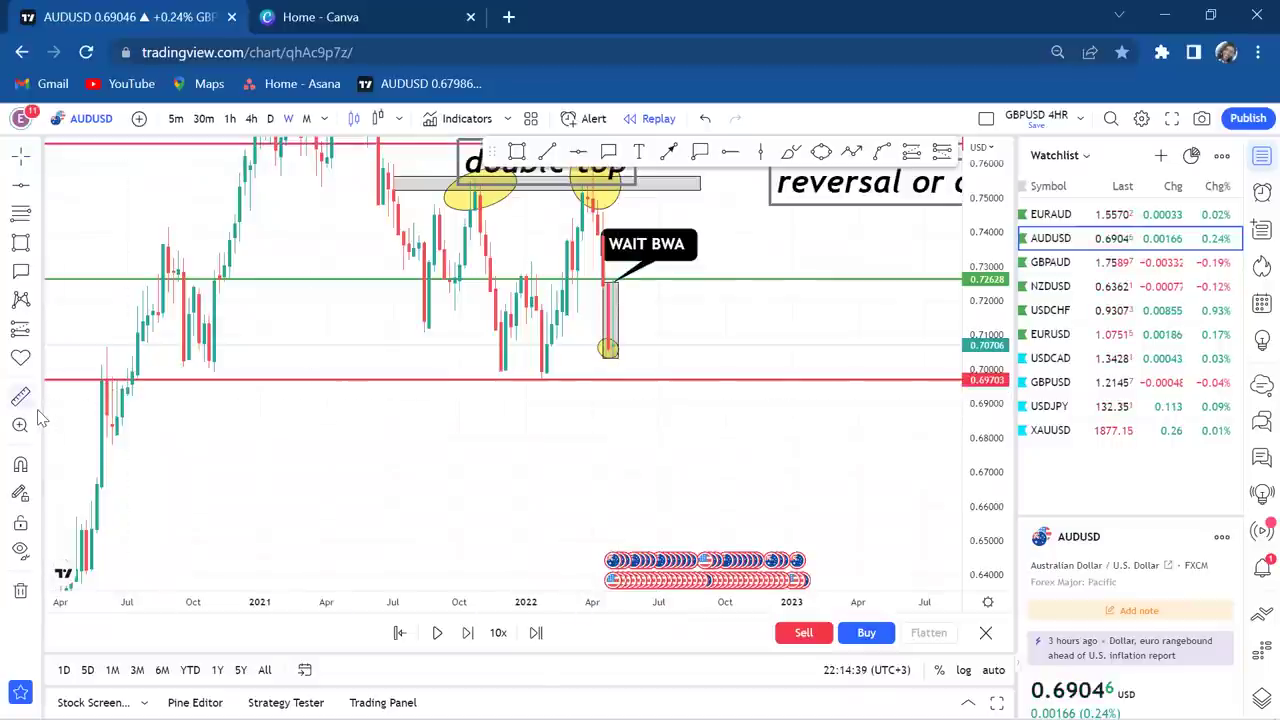
left_click(553, 347, "shift")
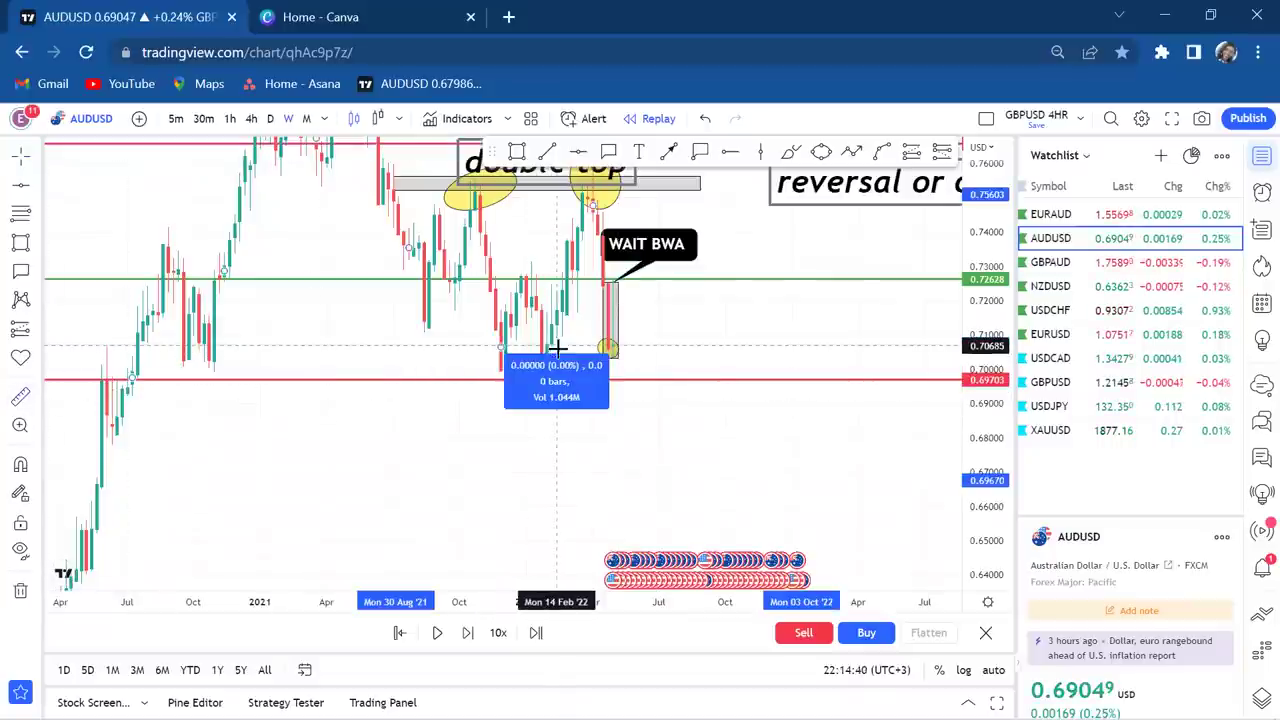
left_click(611, 378)
left_click(660, 351)
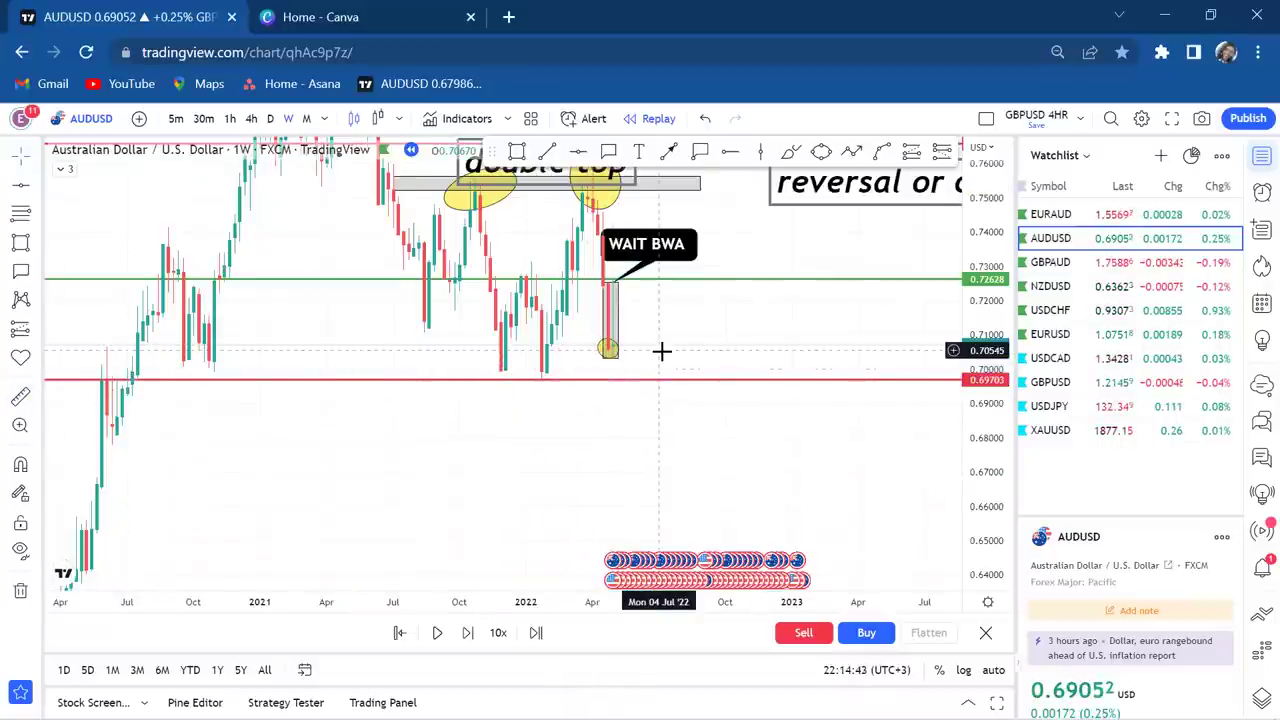
- Advance the replay by one step on the weekly chart
scroll(661, 351, "up", 3)
left_click_drag(662, 351, 756, 368)
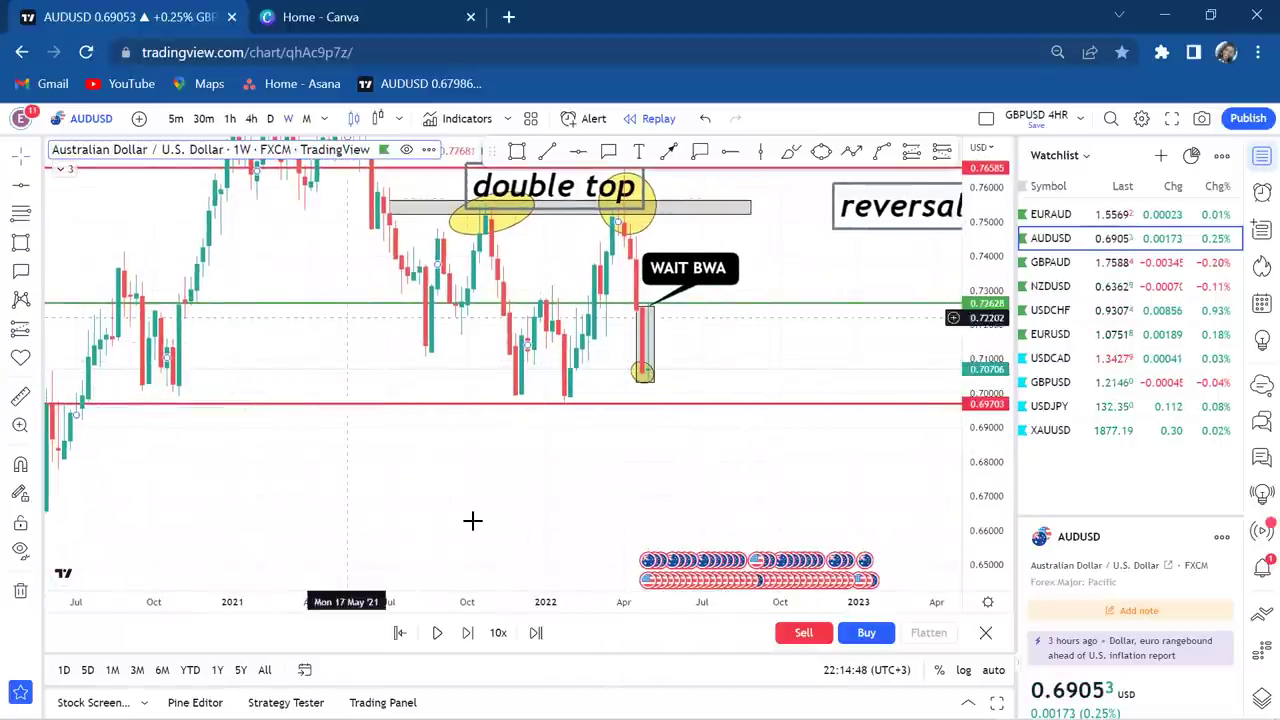
left_click(468, 632)
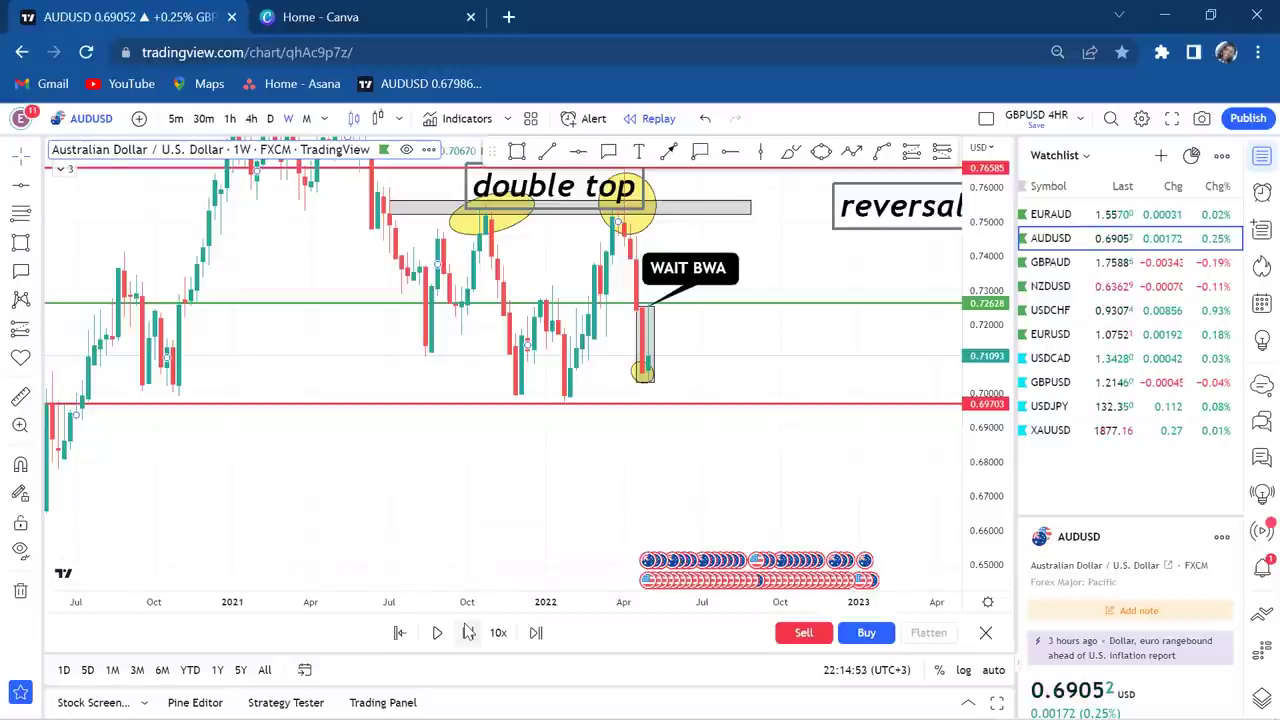
- Advance the weekly replay by six steps to follow price through the lower red support line
left_click(468, 632)
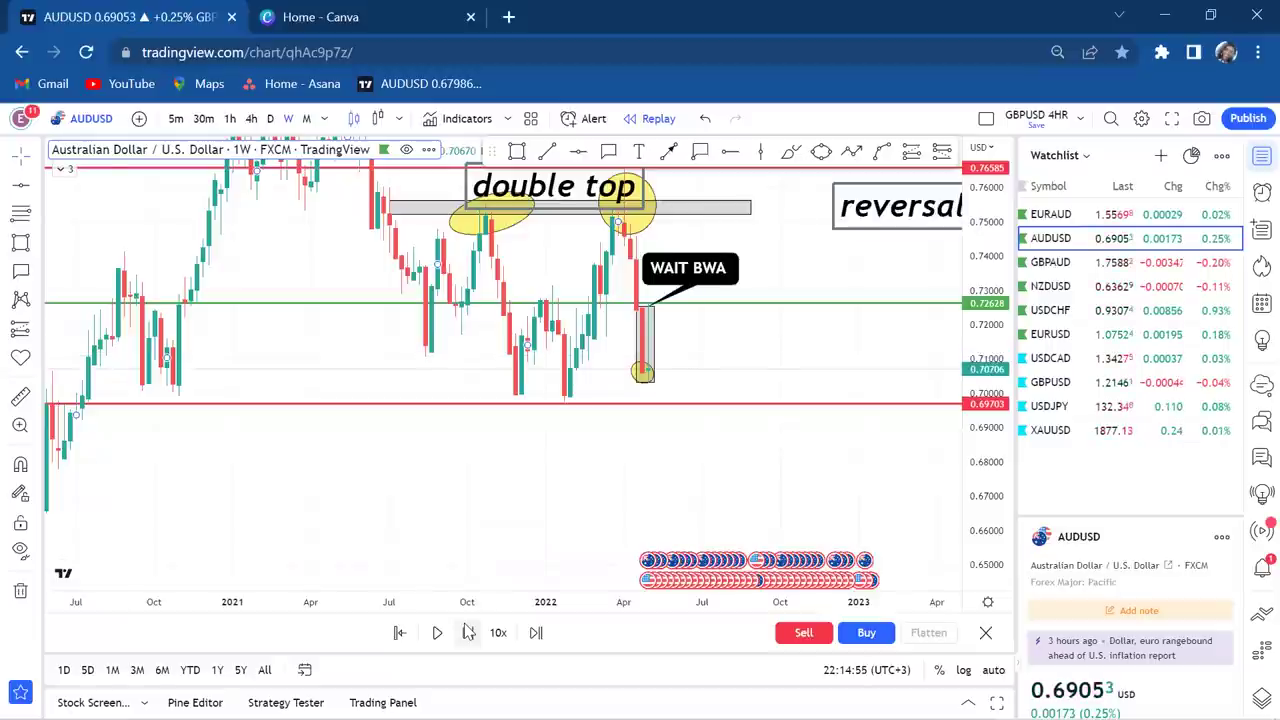
left_click(468, 632)
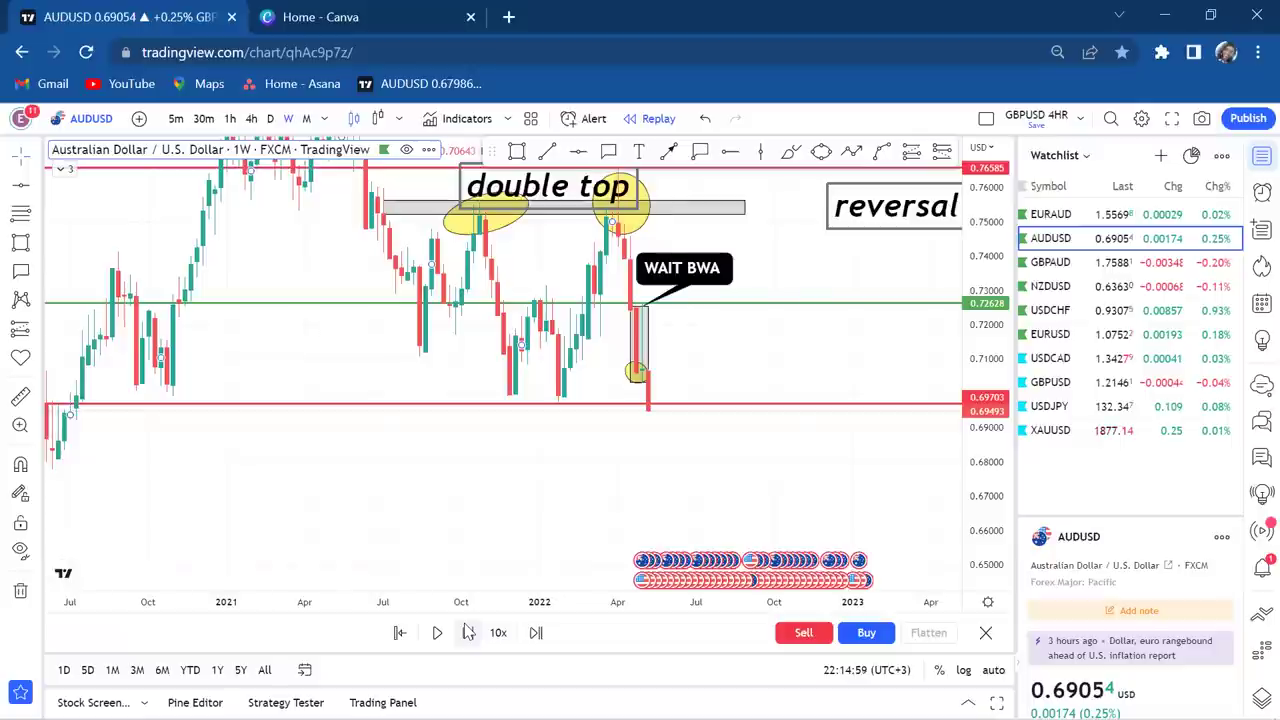
left_click(468, 632)
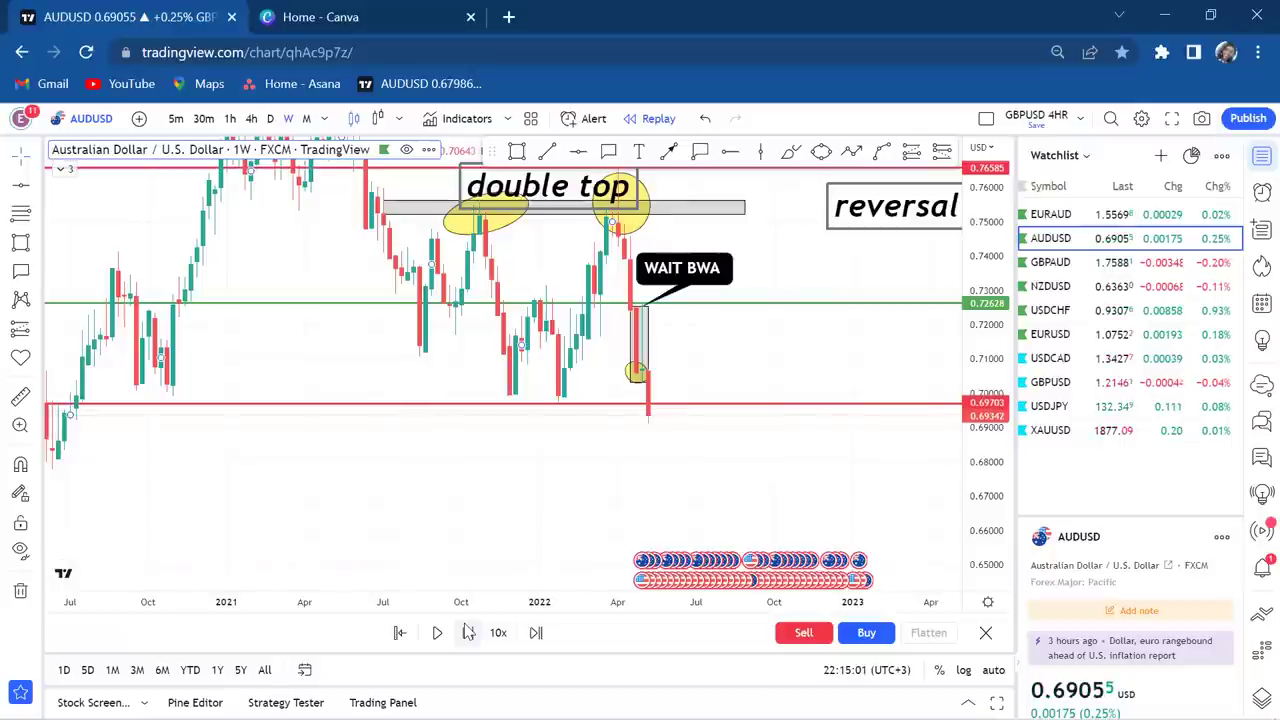
left_click(468, 632)
left_click(468, 632)
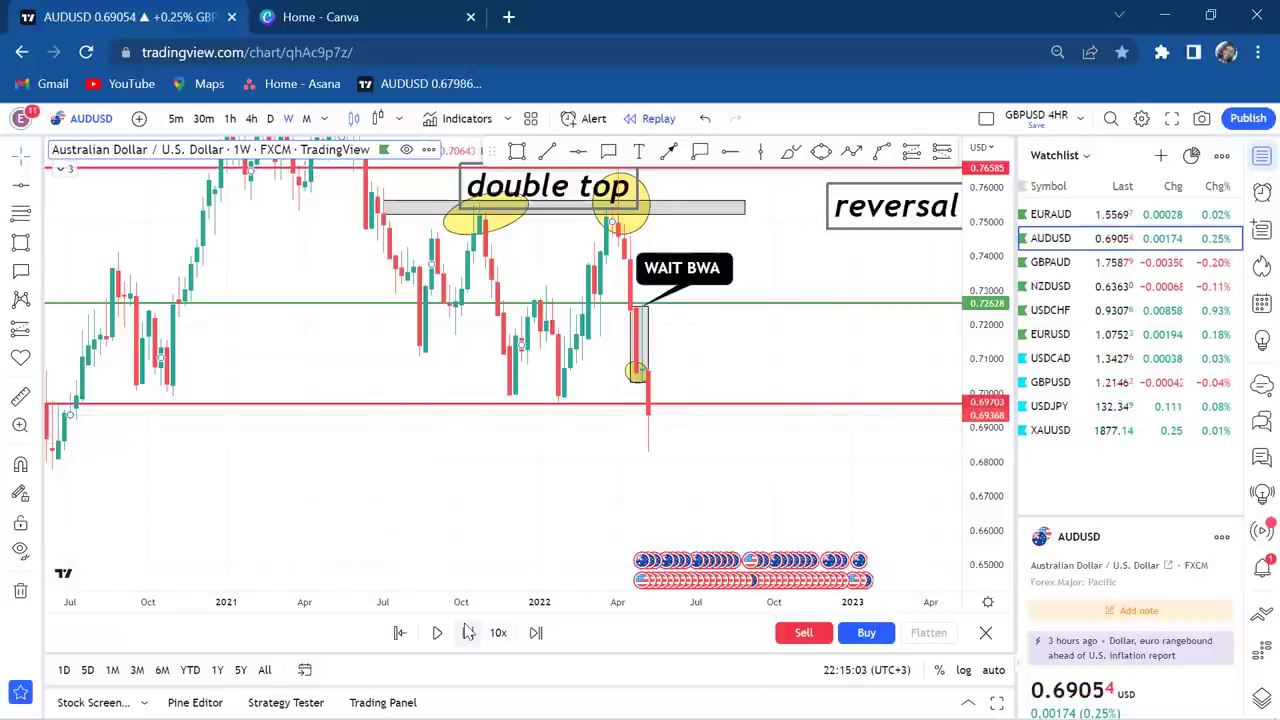
left_click(468, 632)
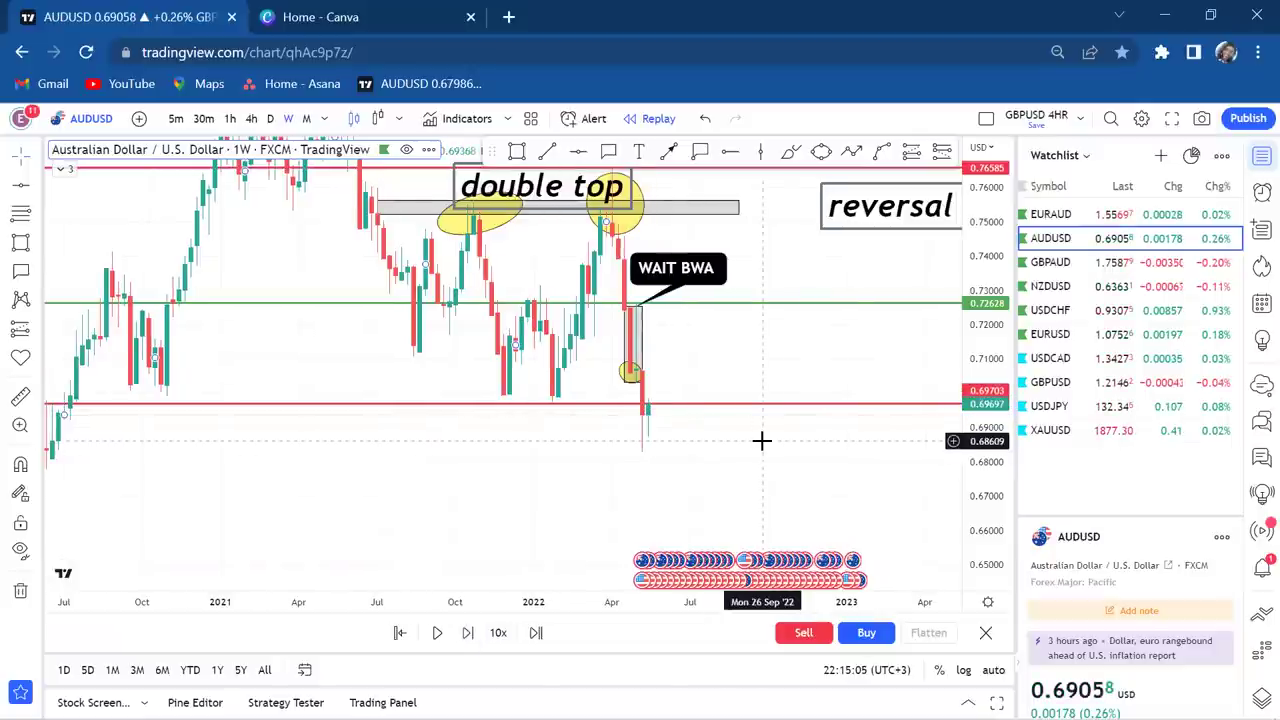
- Draw a rectangle from the double-top zone at about 0.757 down to the red support line, and move it directly below that line
scroll(760, 440, "up", 5)
left_click_drag(675, 454, 820, 495)
left_click_drag(982, 295, 978, 380)
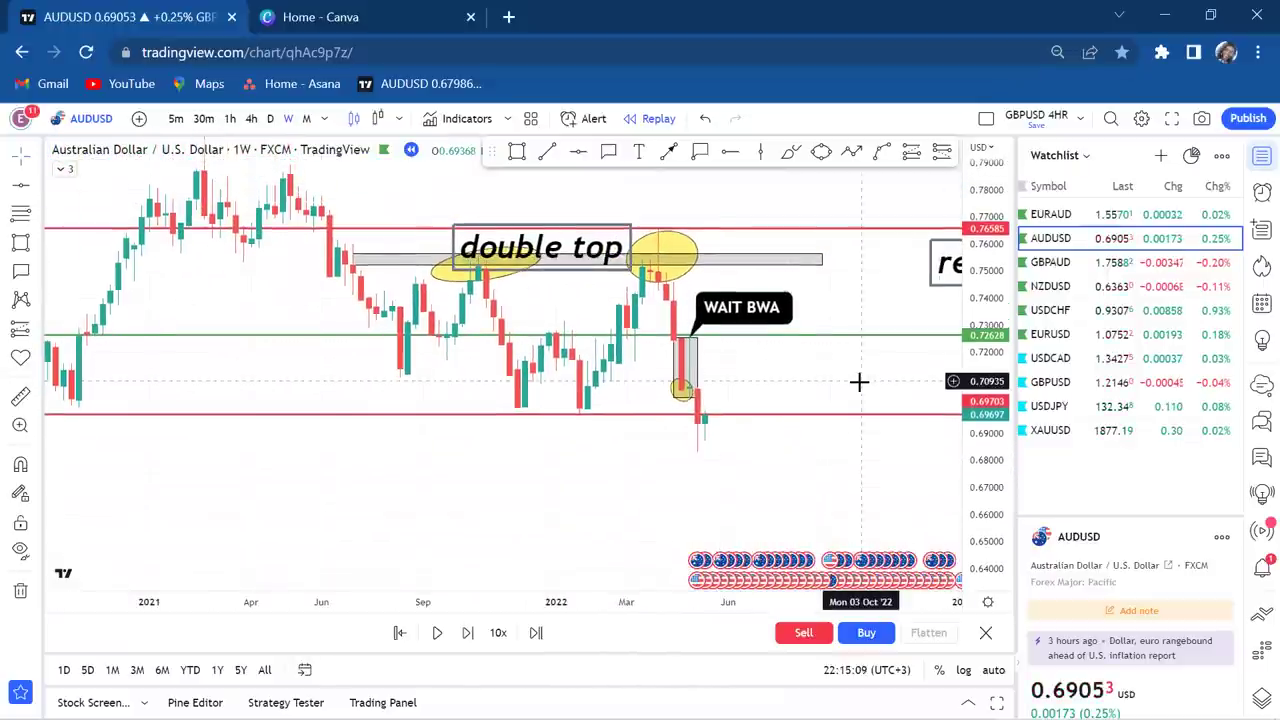
scroll(857, 380, "down", 1)
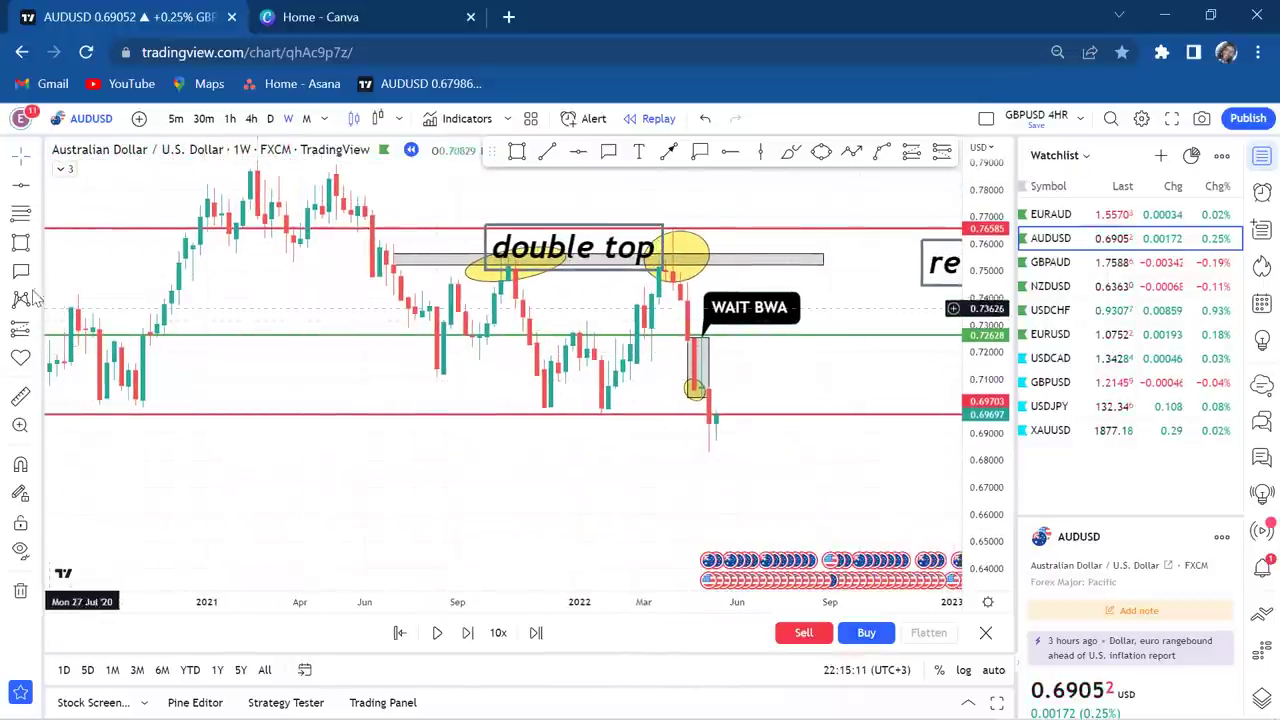
left_click(22, 246)
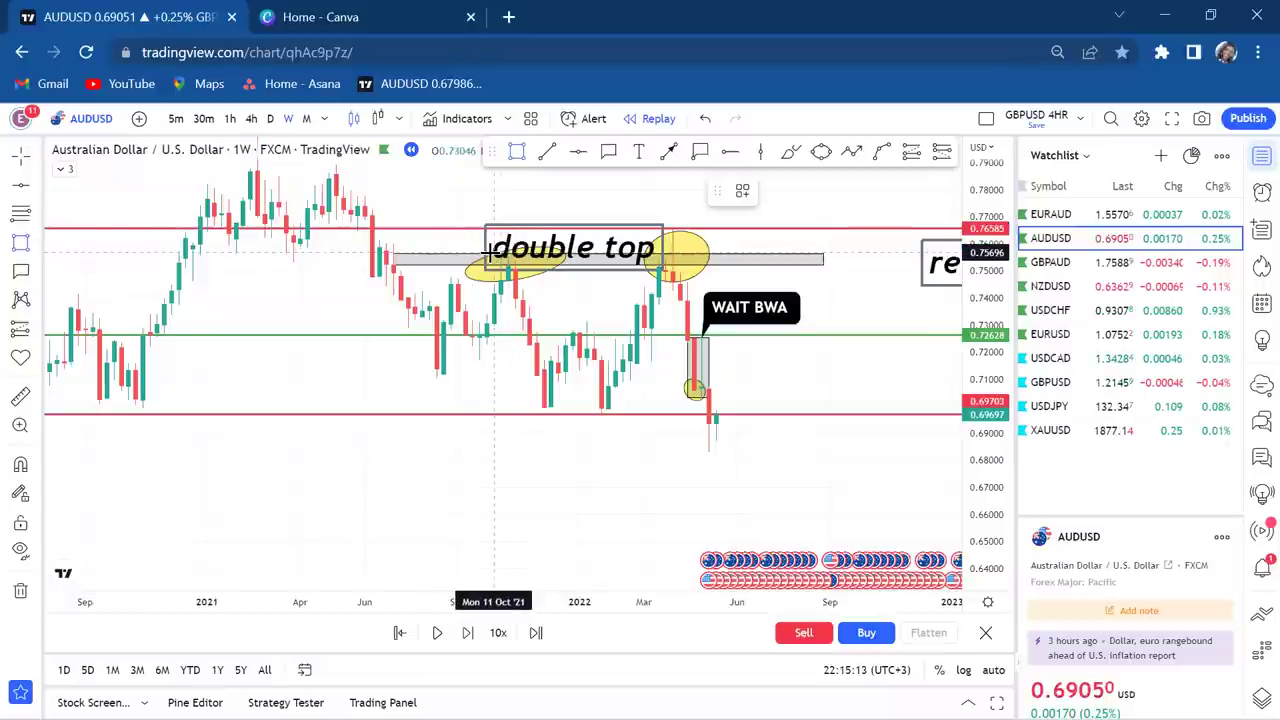
left_click_drag(488, 251, 579, 418)
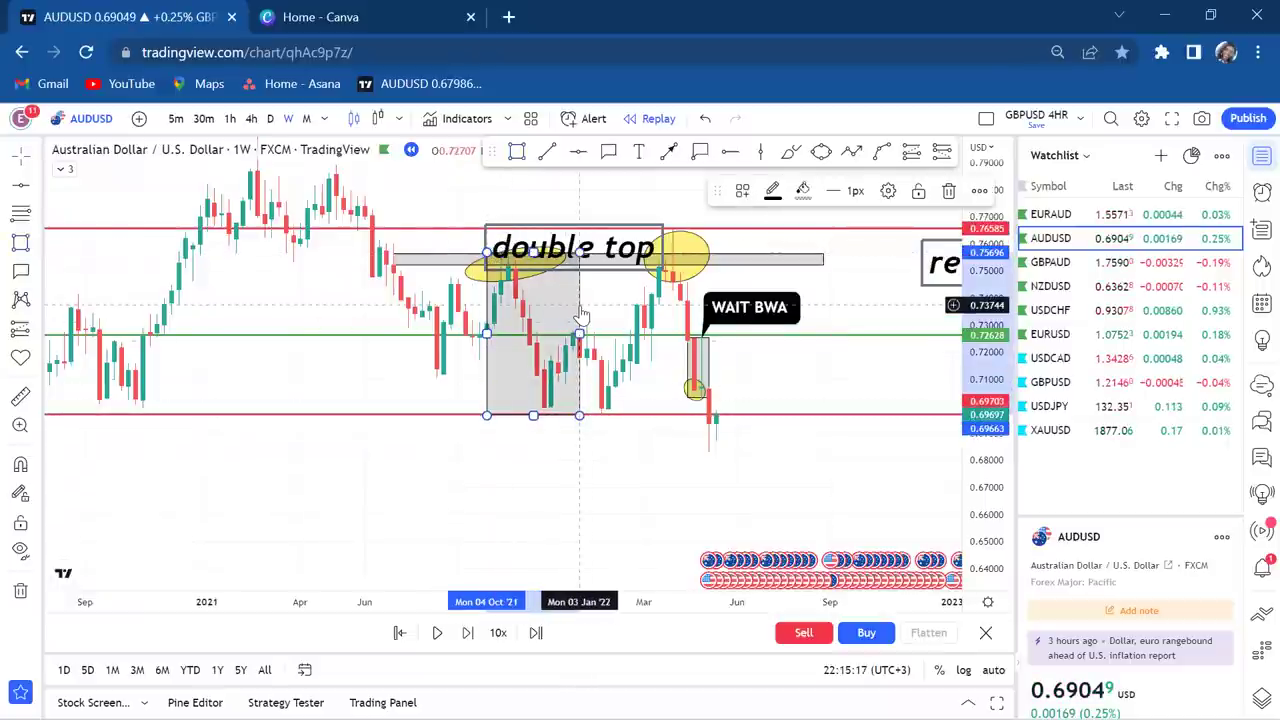
left_click_drag(584, 429, 641, 590)
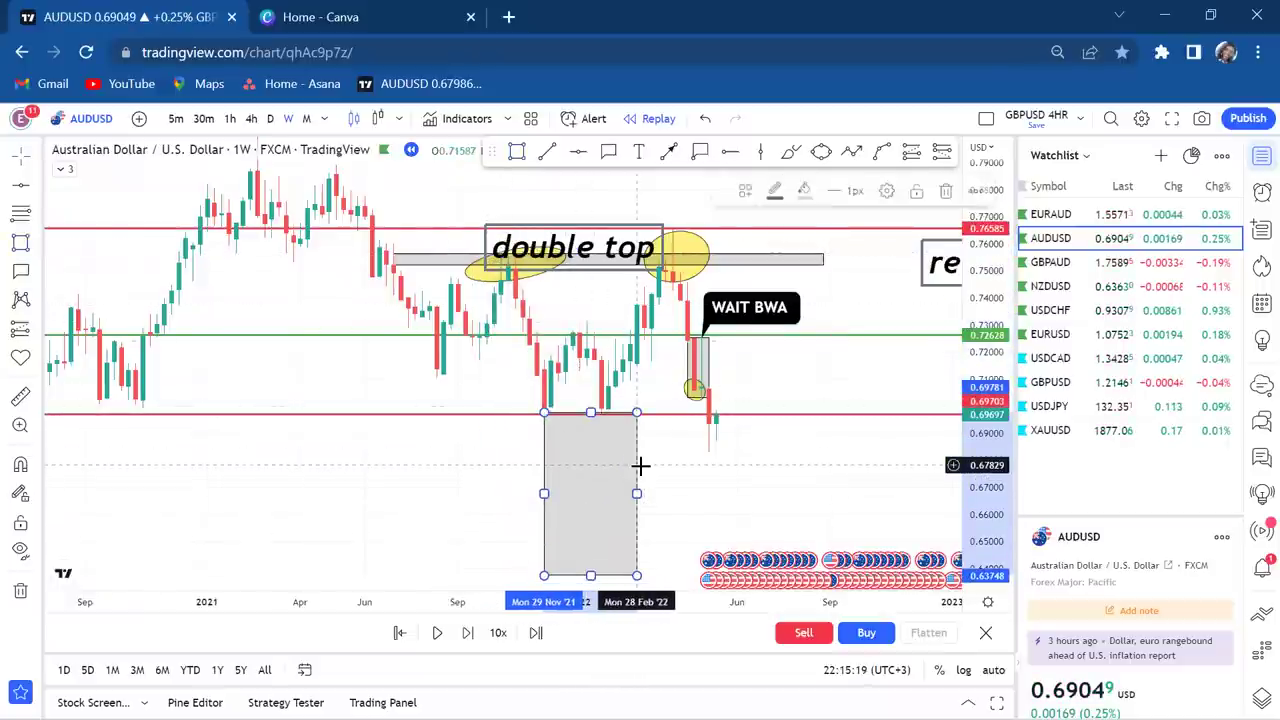
- Place a horizontal line at the lower edge of the projected rectangle, at about 0.63659
left_click_drag(663, 465, 703, 334)
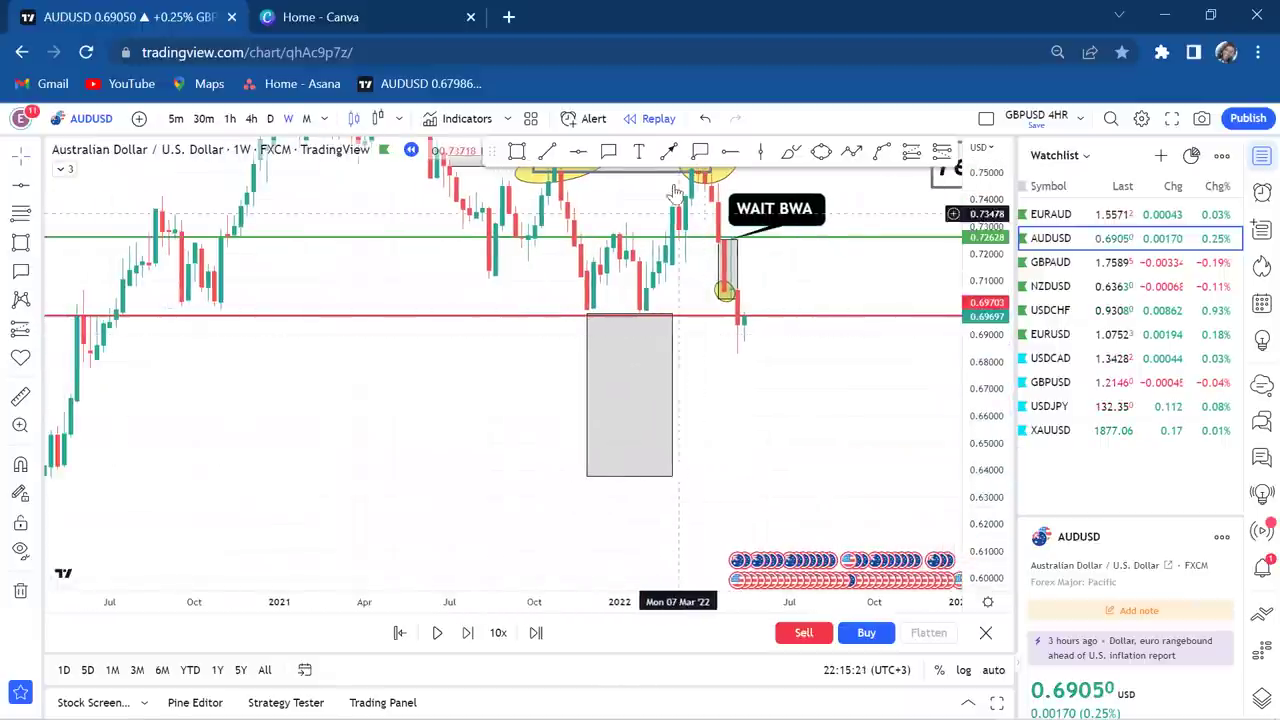
left_click(579, 154)
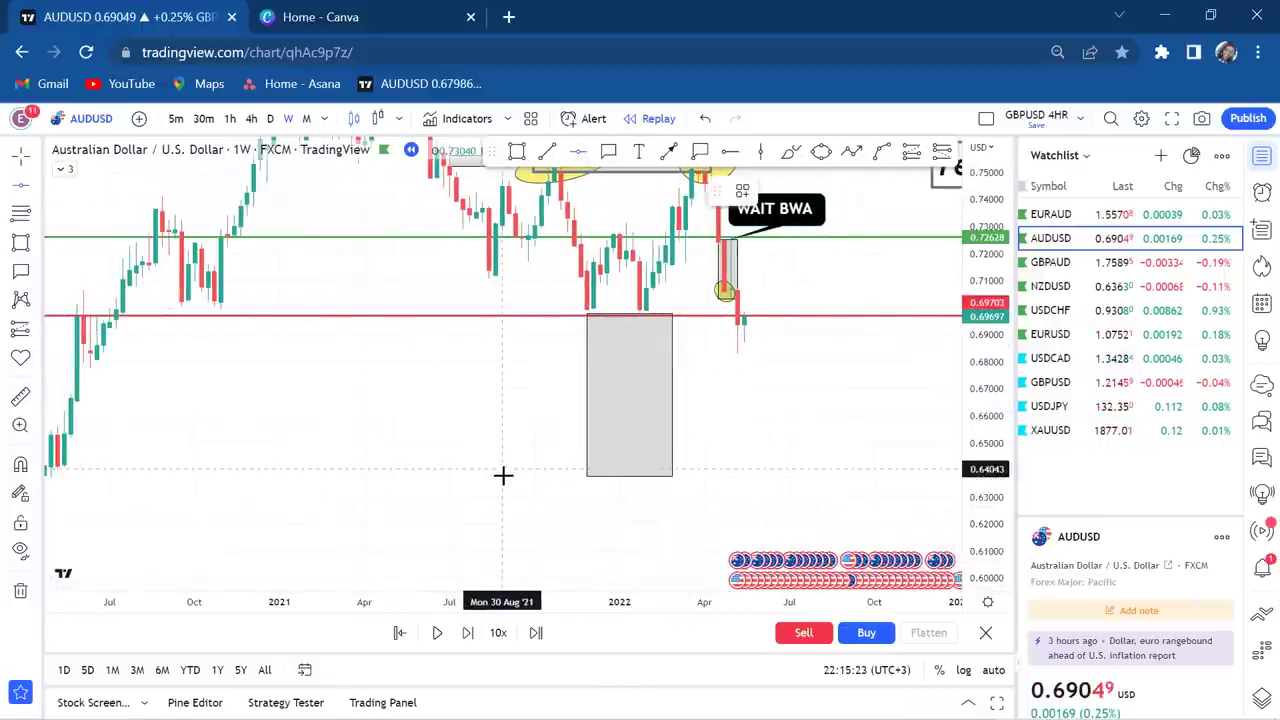
left_click(518, 479)
left_click_drag(826, 400, 747, 424)
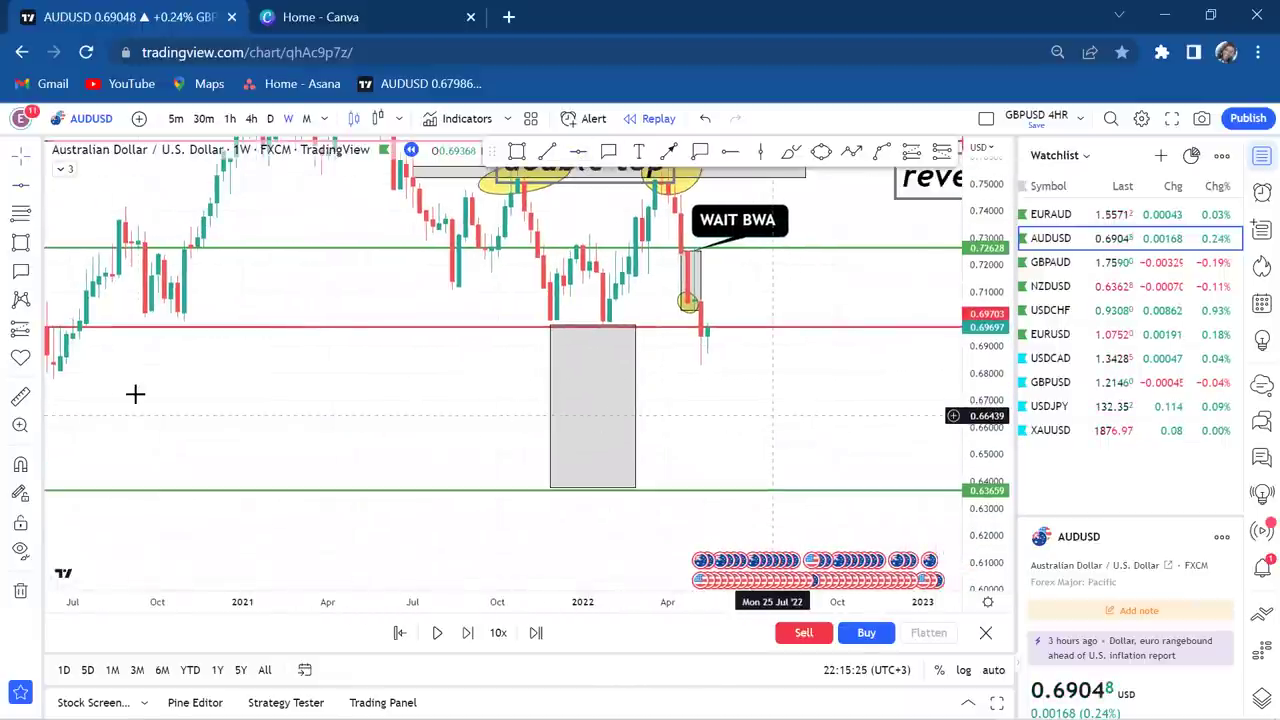
- Measure from the red support line to the lowest green line and add a horizontal line at the midpoint, about 0.66587
left_click(20, 397)
left_click(386, 331)
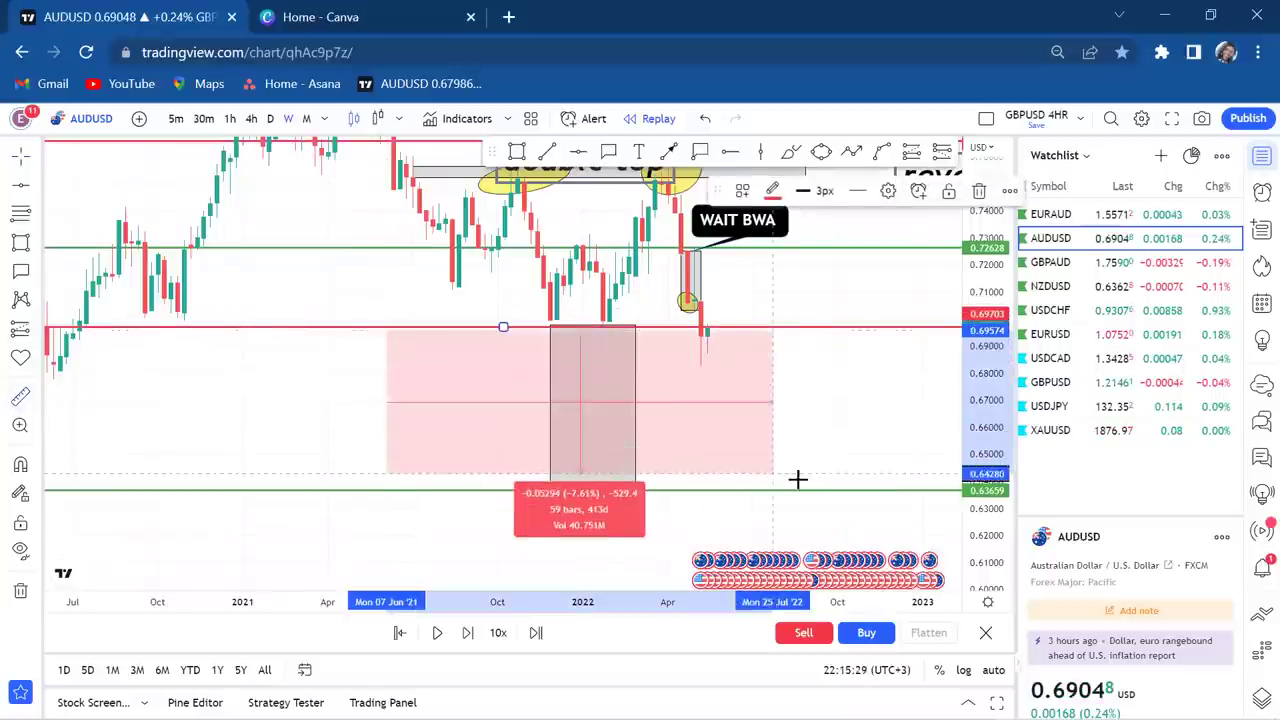
left_click(818, 487)
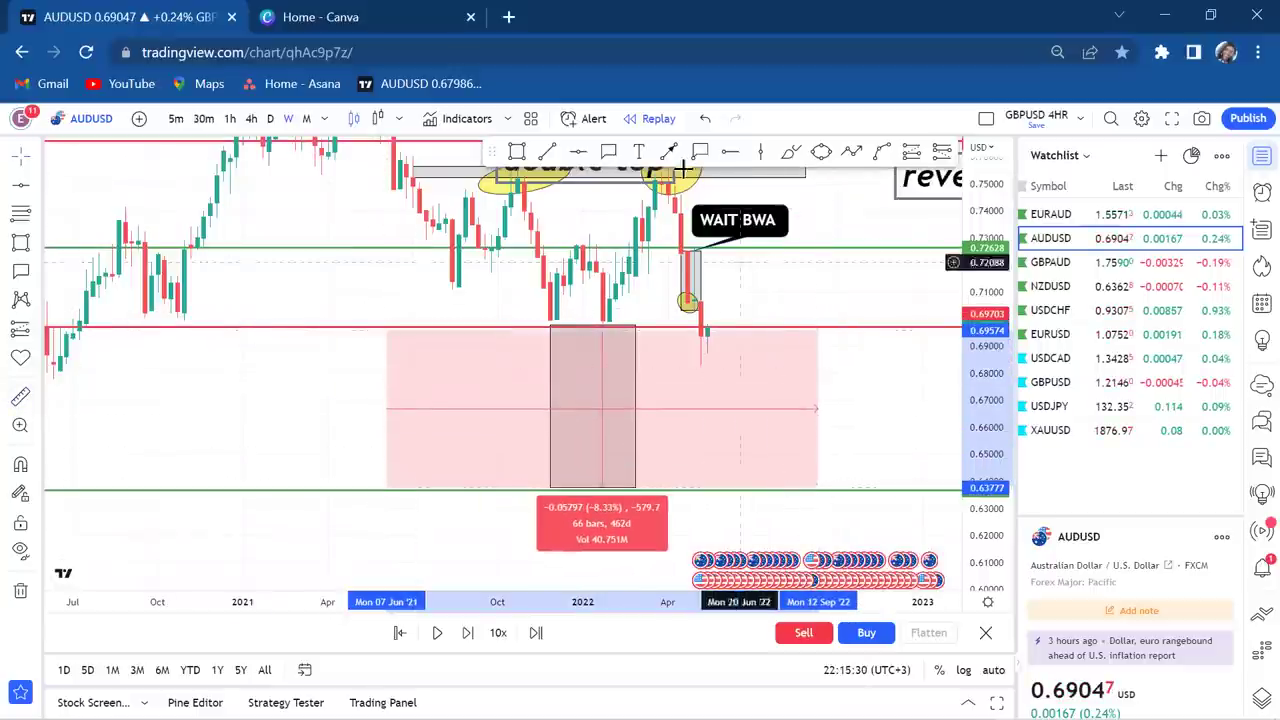
left_click(578, 152)
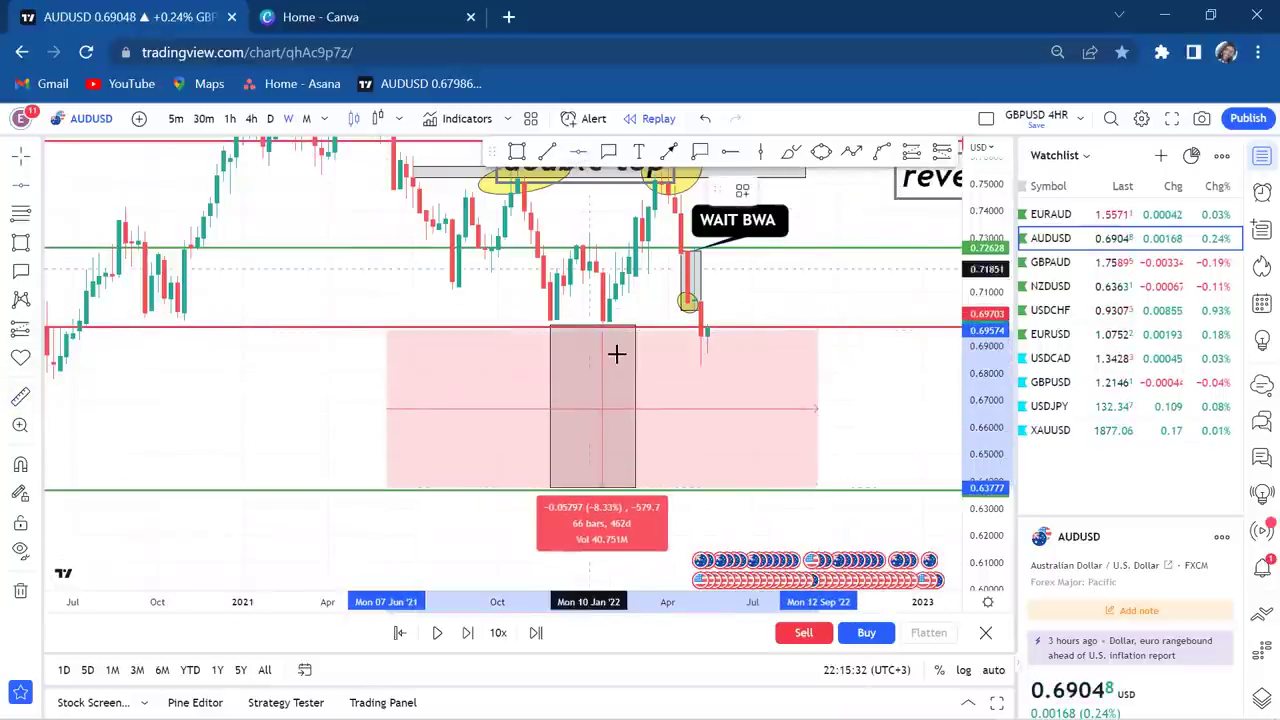
left_click(579, 411)
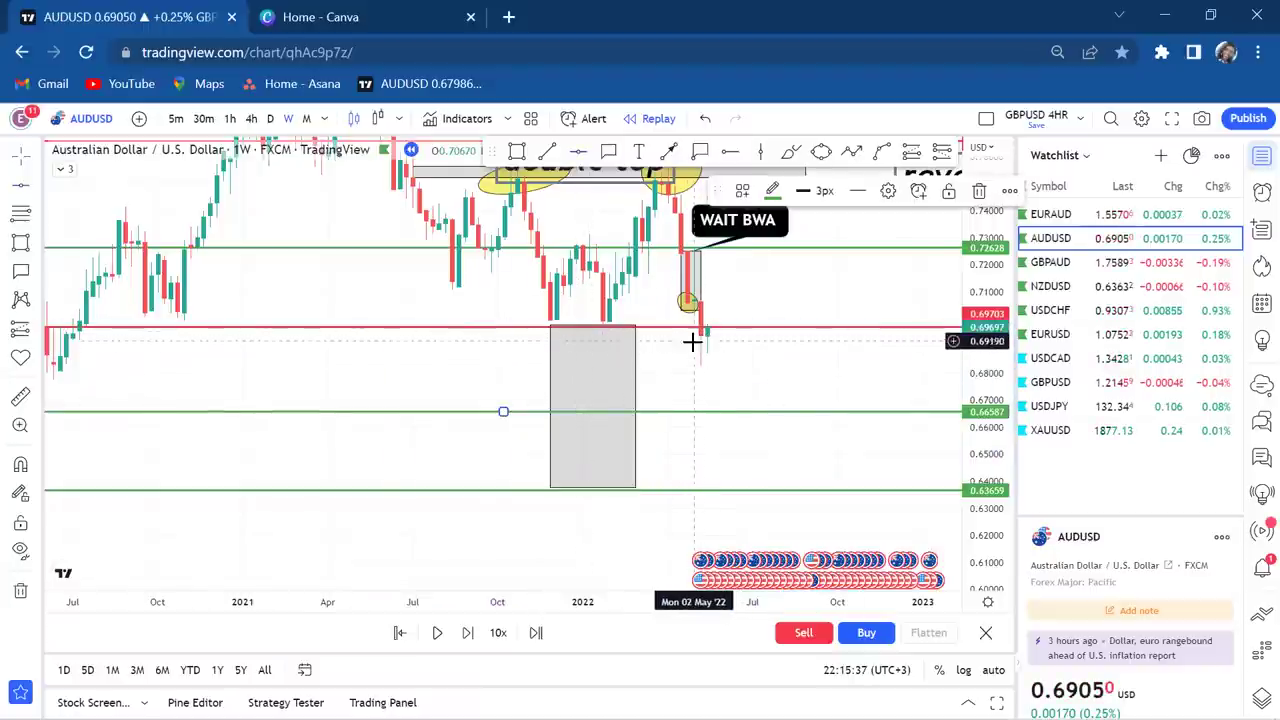
- Switch the chart to the daily timeframe and advance the replay by two candles
scroll(736, 311, "up", 3)
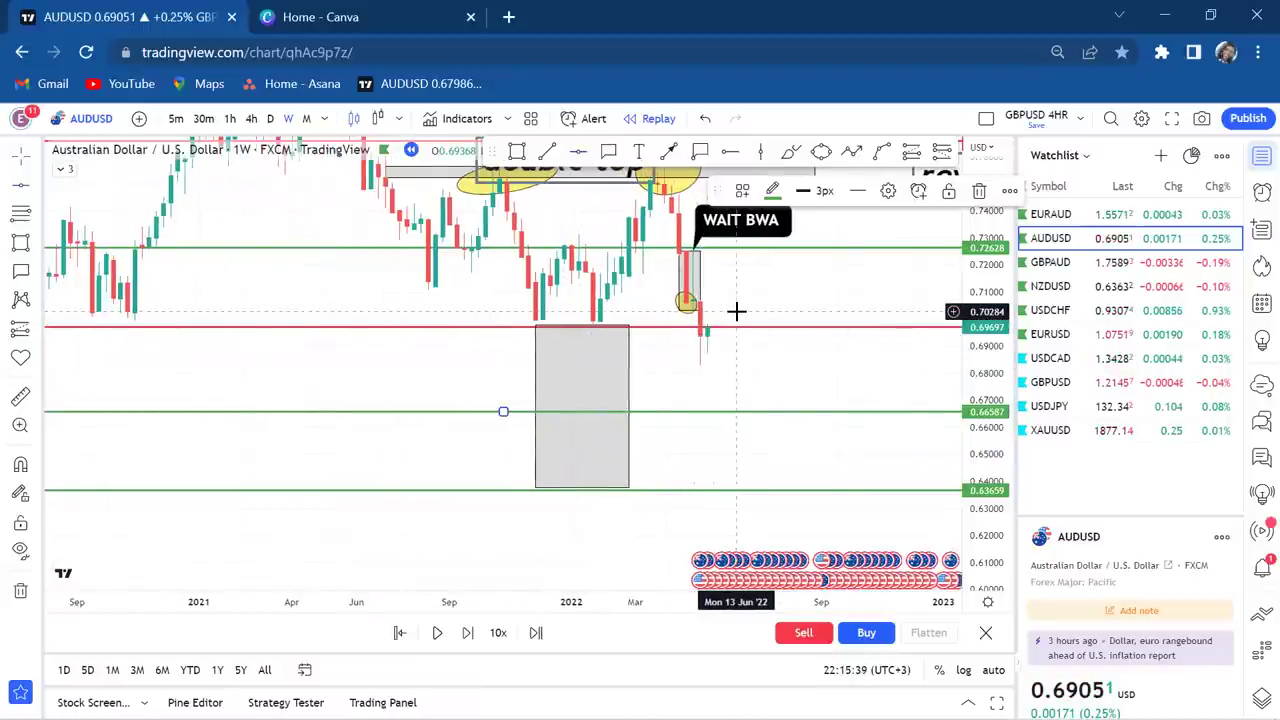
left_click(270, 119)
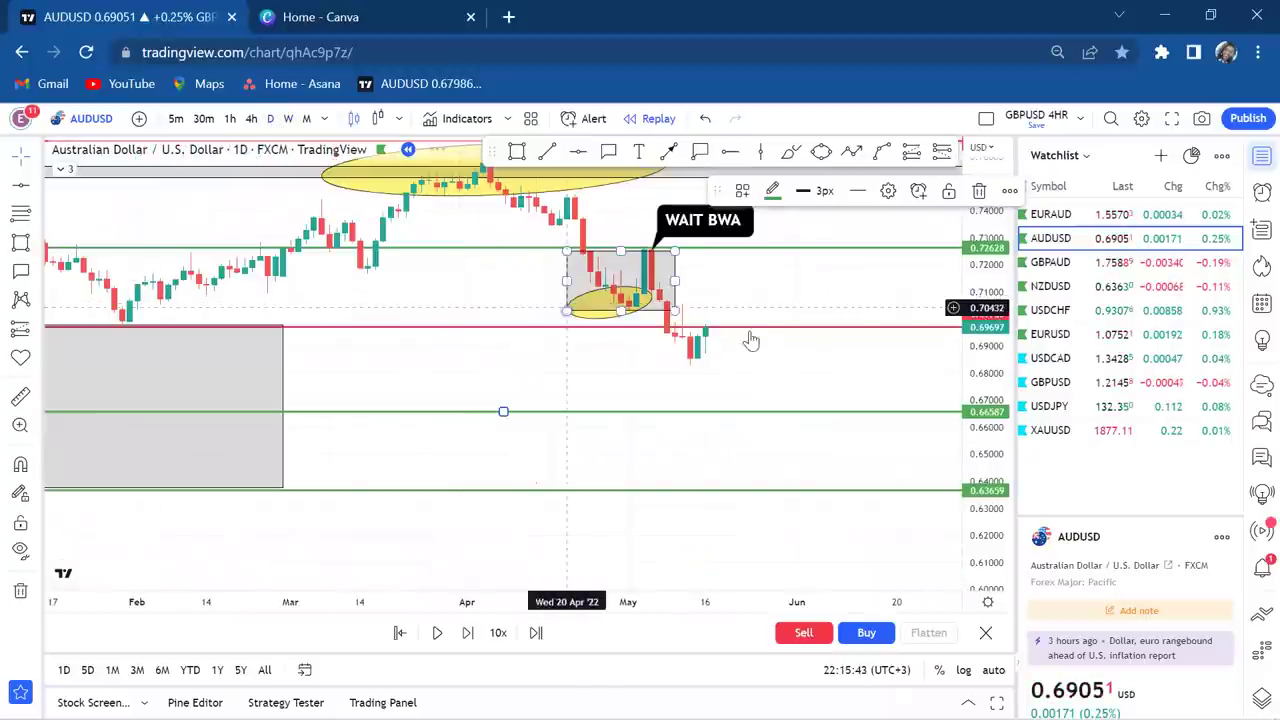
left_click_drag(983, 430, 984, 400)
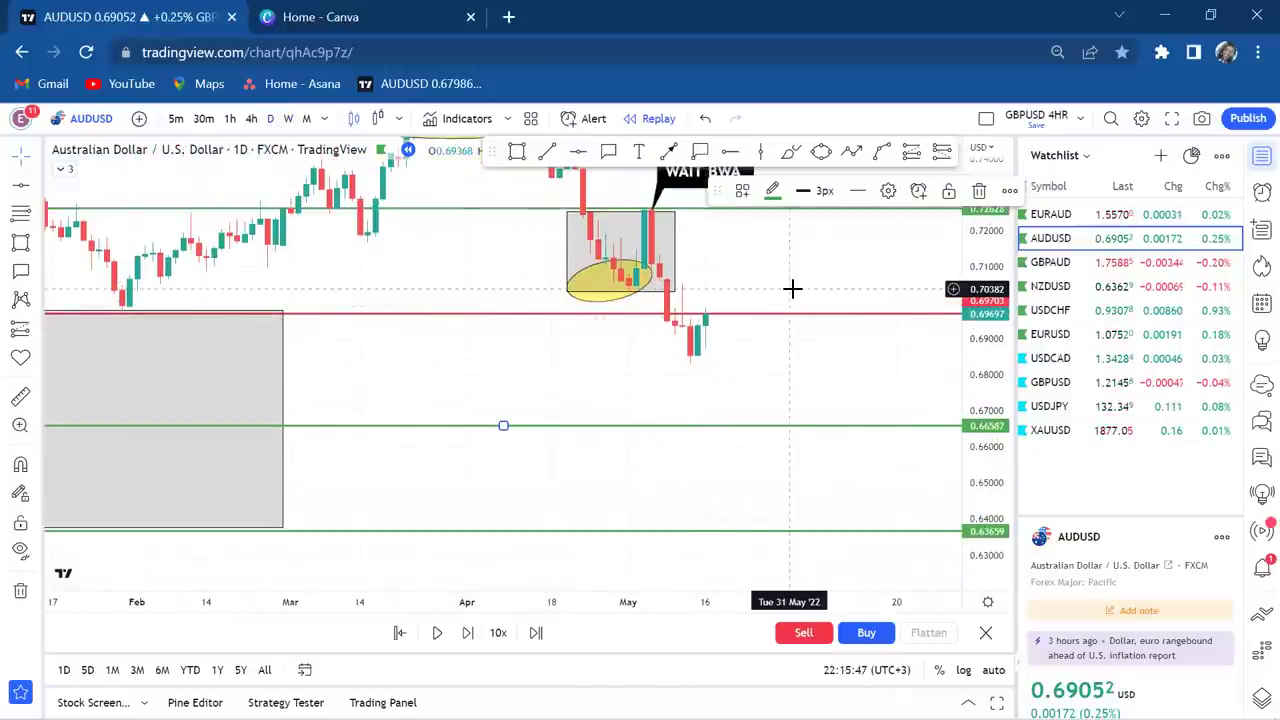
left_click_drag(780, 289, 709, 303)
scroll(730, 330, "down", 2)
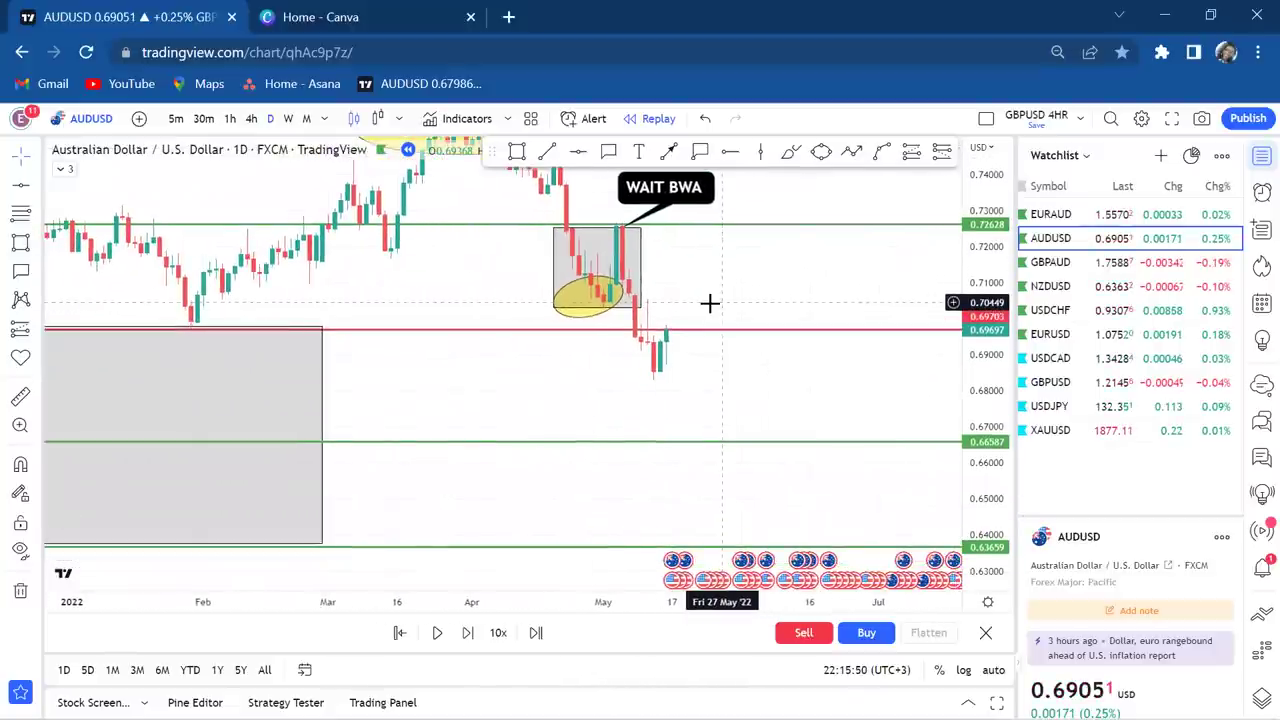
left_click(467, 634)
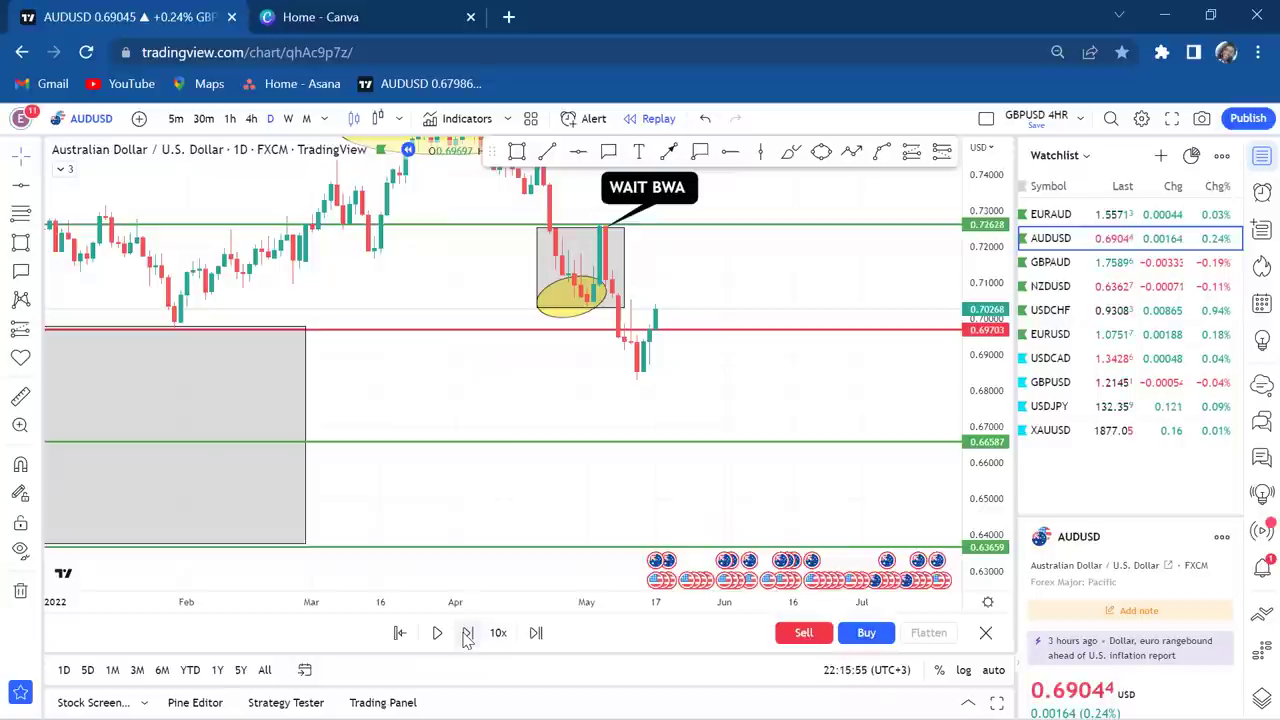
left_click(466, 636)
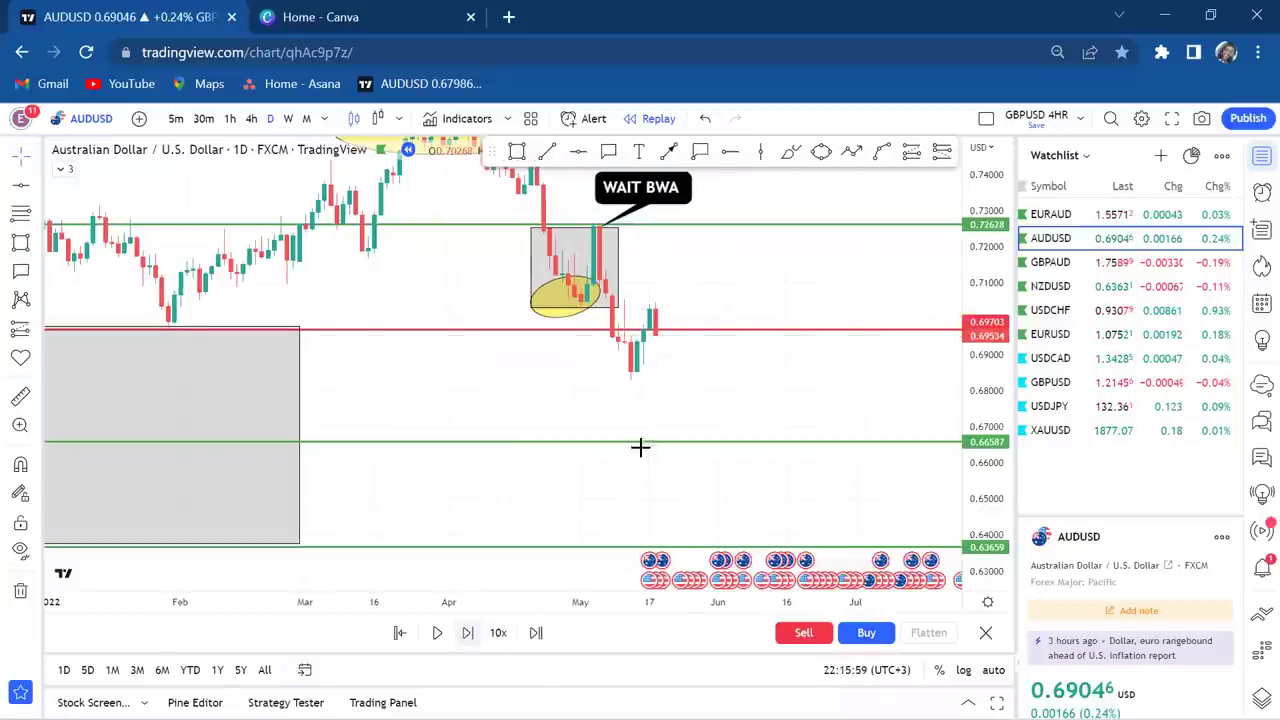
- Measure the price distance from the red support line up to the green line at the WAIT BWA callout
left_click_drag(975, 370, 975, 258)
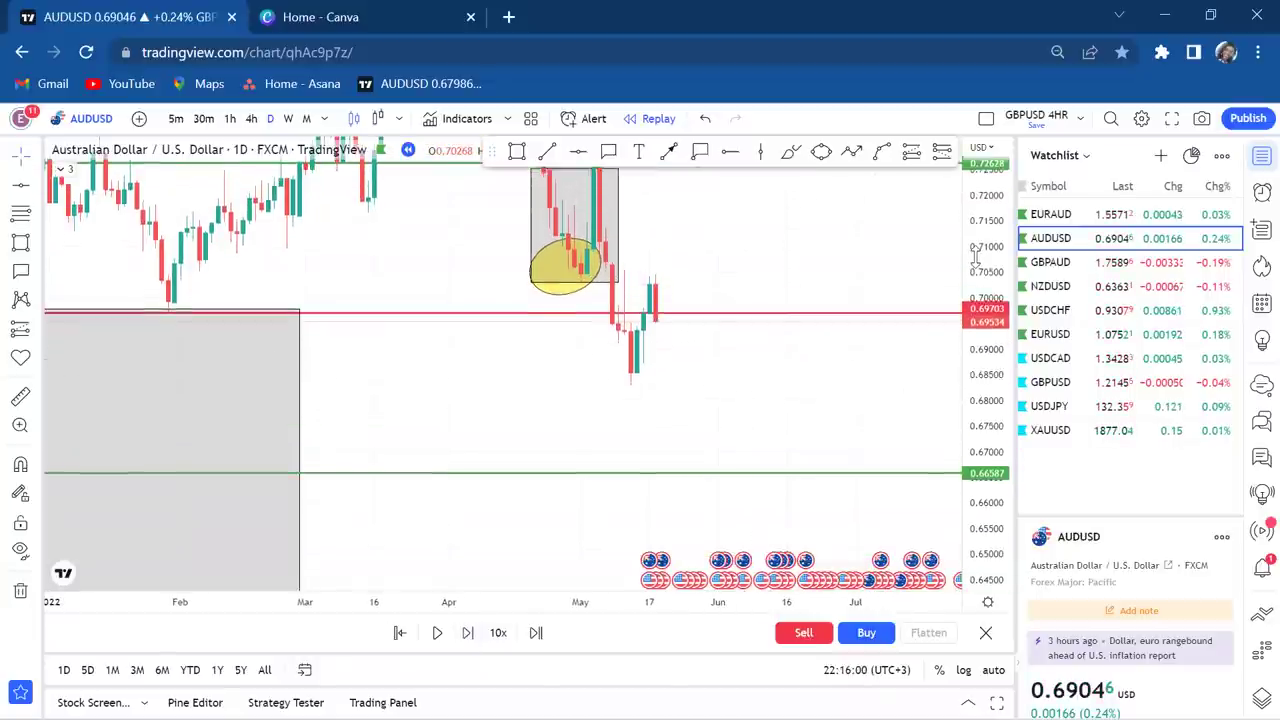
scroll(843, 280, "up", 2)
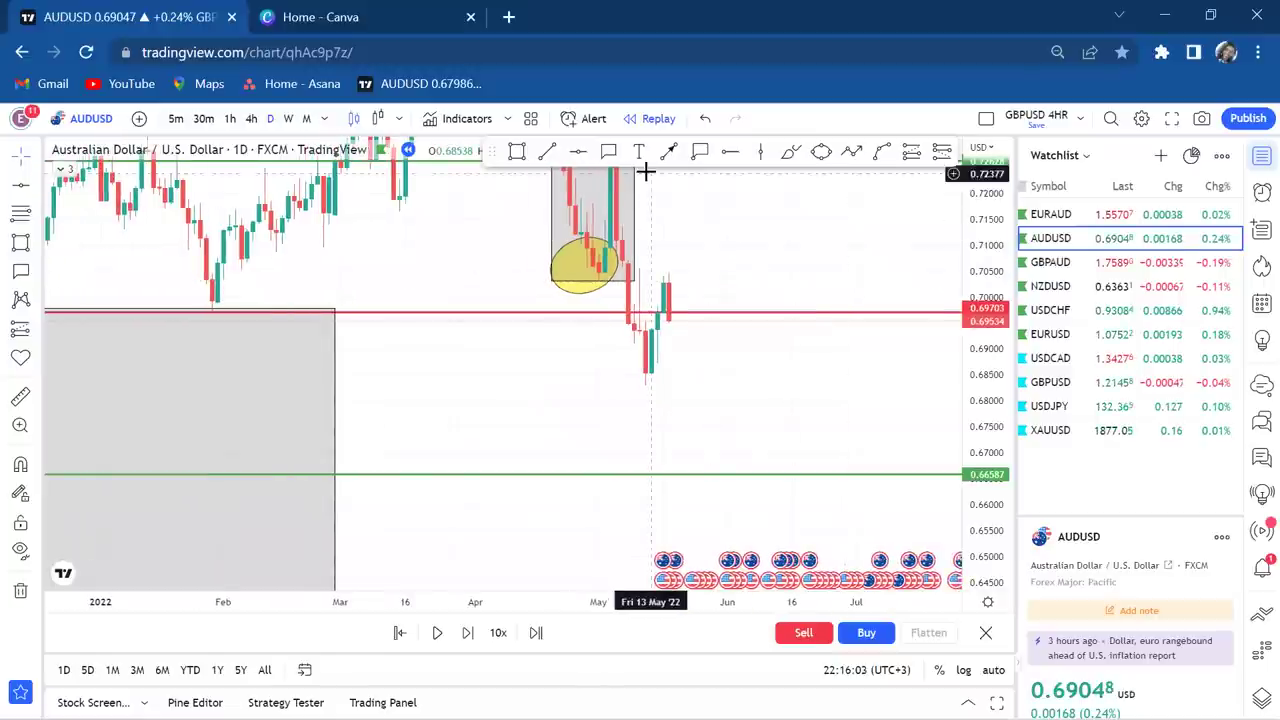
left_click_drag(980, 249, 963, 354)
left_click_drag(793, 310, 723, 320)
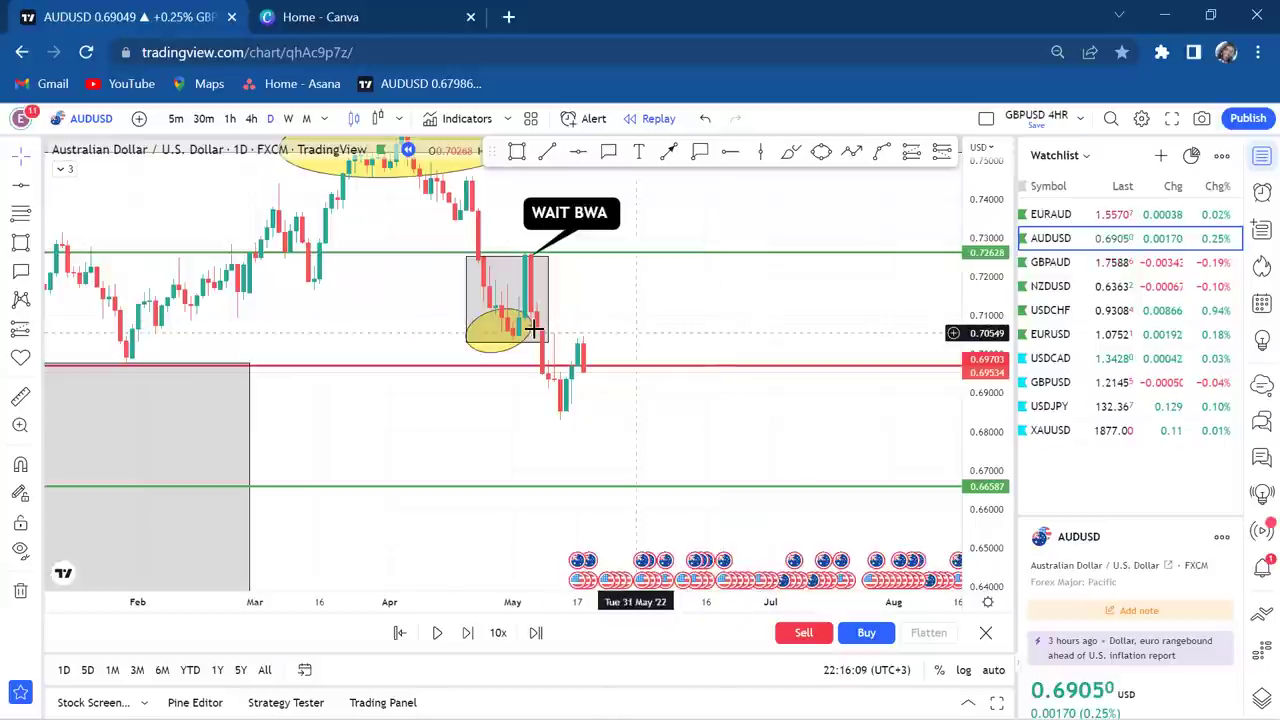
left_click(20, 396)
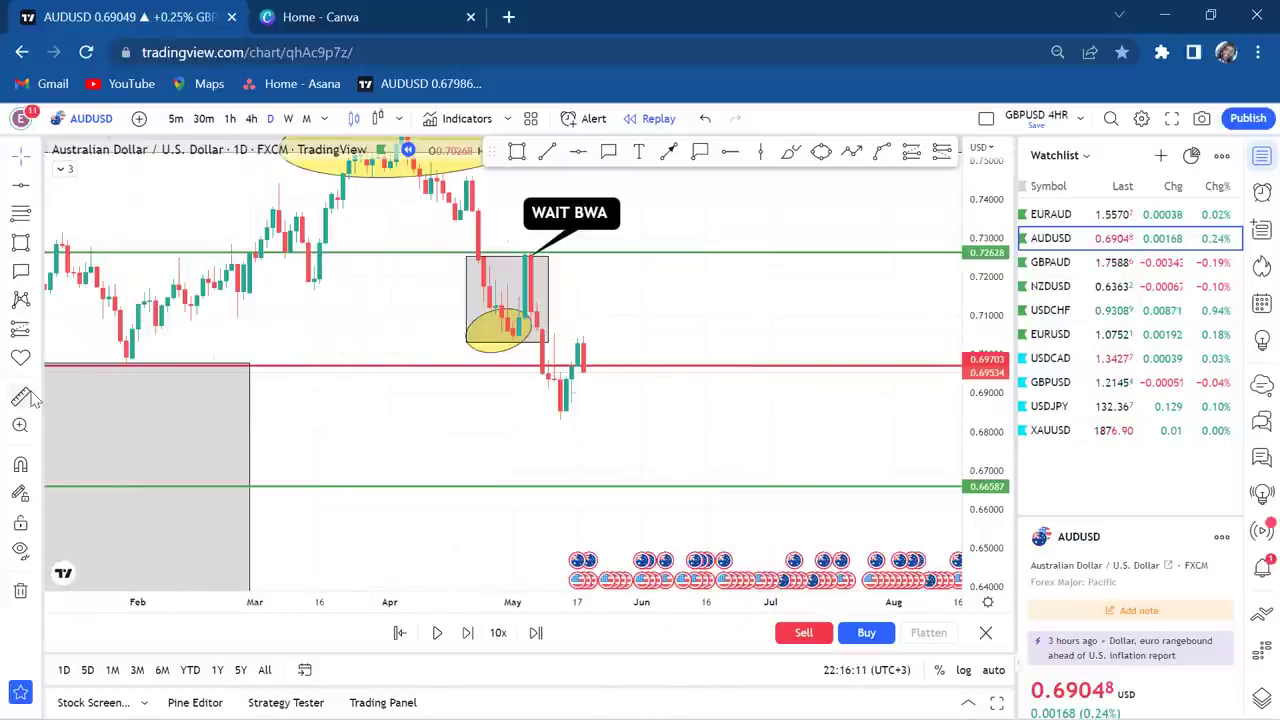
left_click(495, 370)
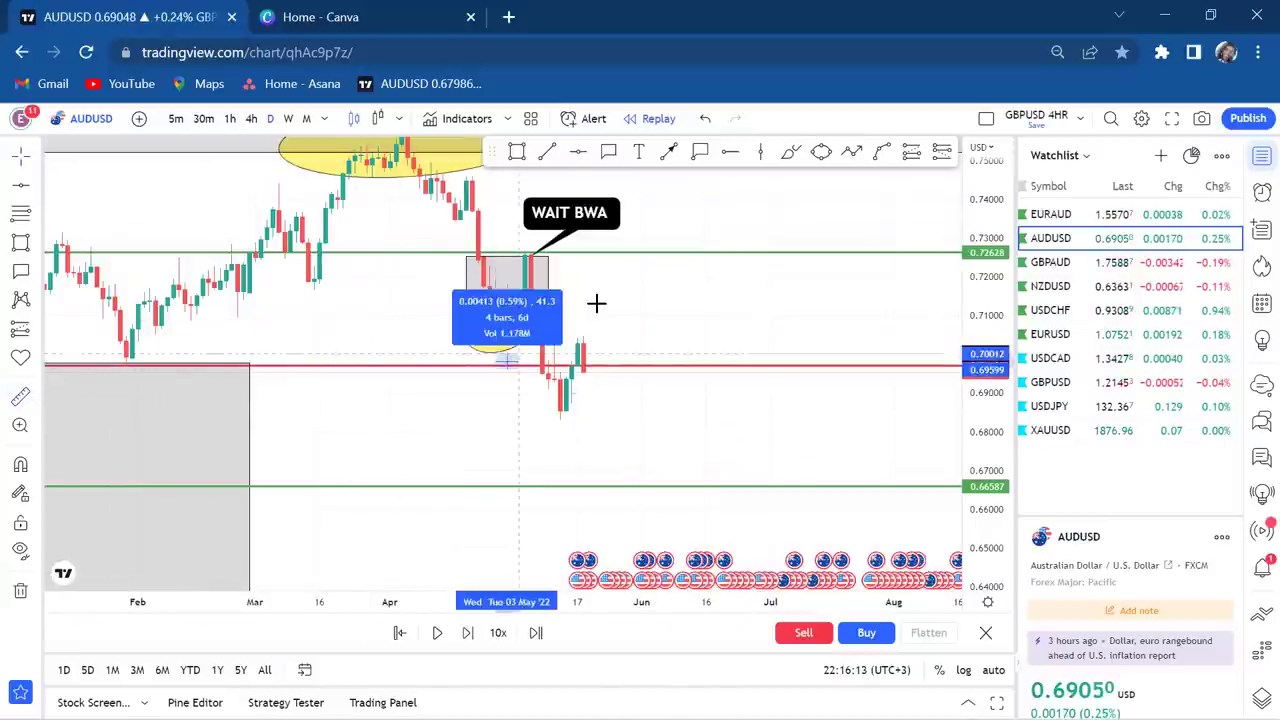
left_click(665, 255)
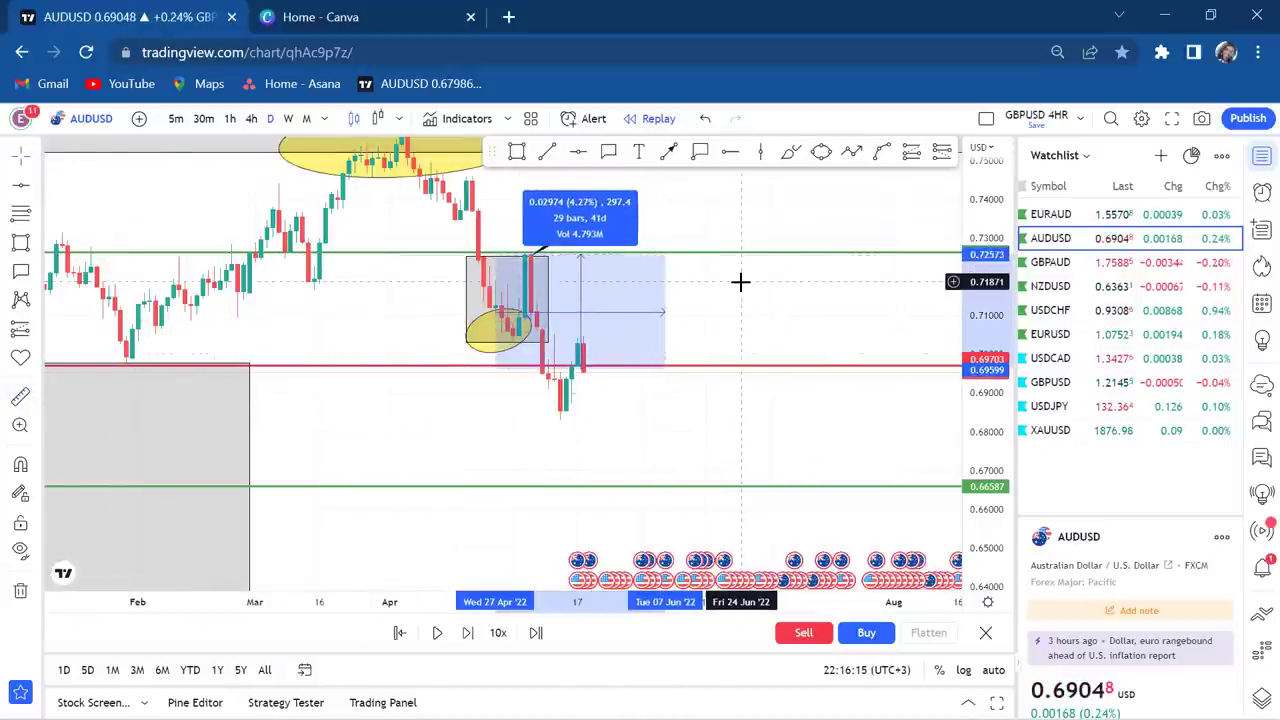
- Measure the price distance from the red support line down to the green midpoint line of the projected rectangle
scroll(740, 280, "up", 3)
left_click_drag(773, 272, 831, 240)
scroll(869, 251, "down", 2)
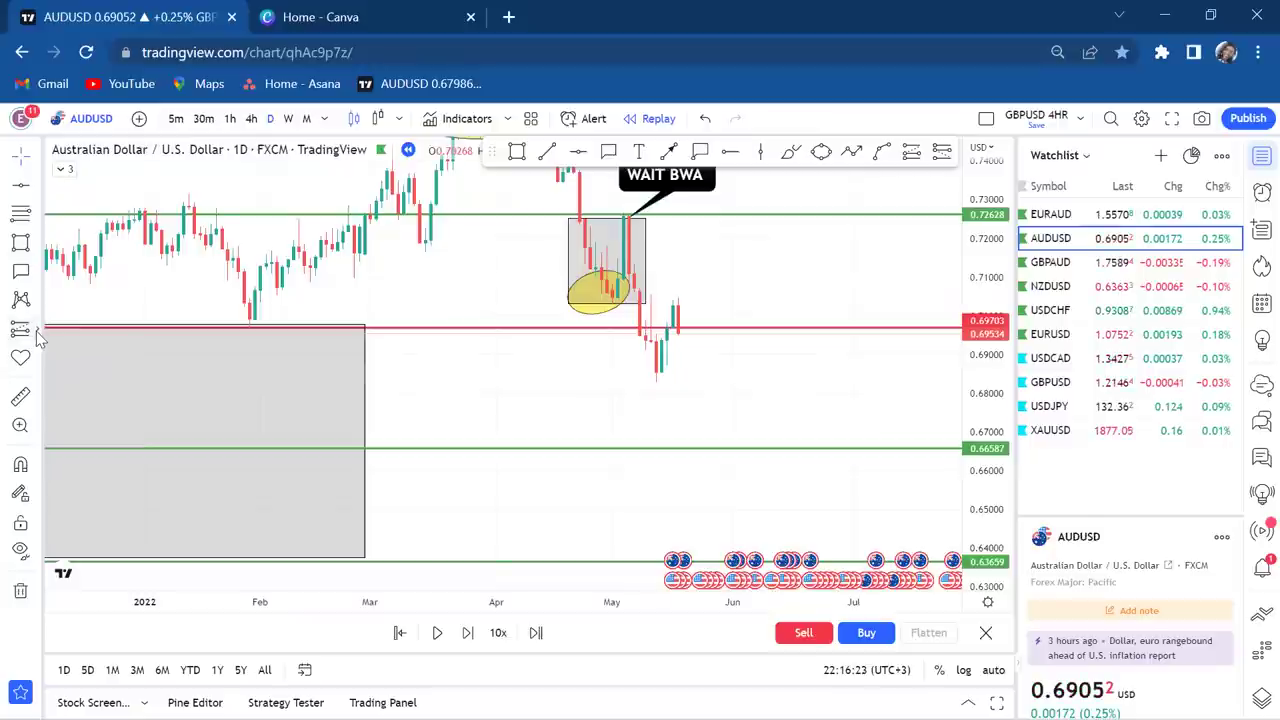
left_click(20, 397)
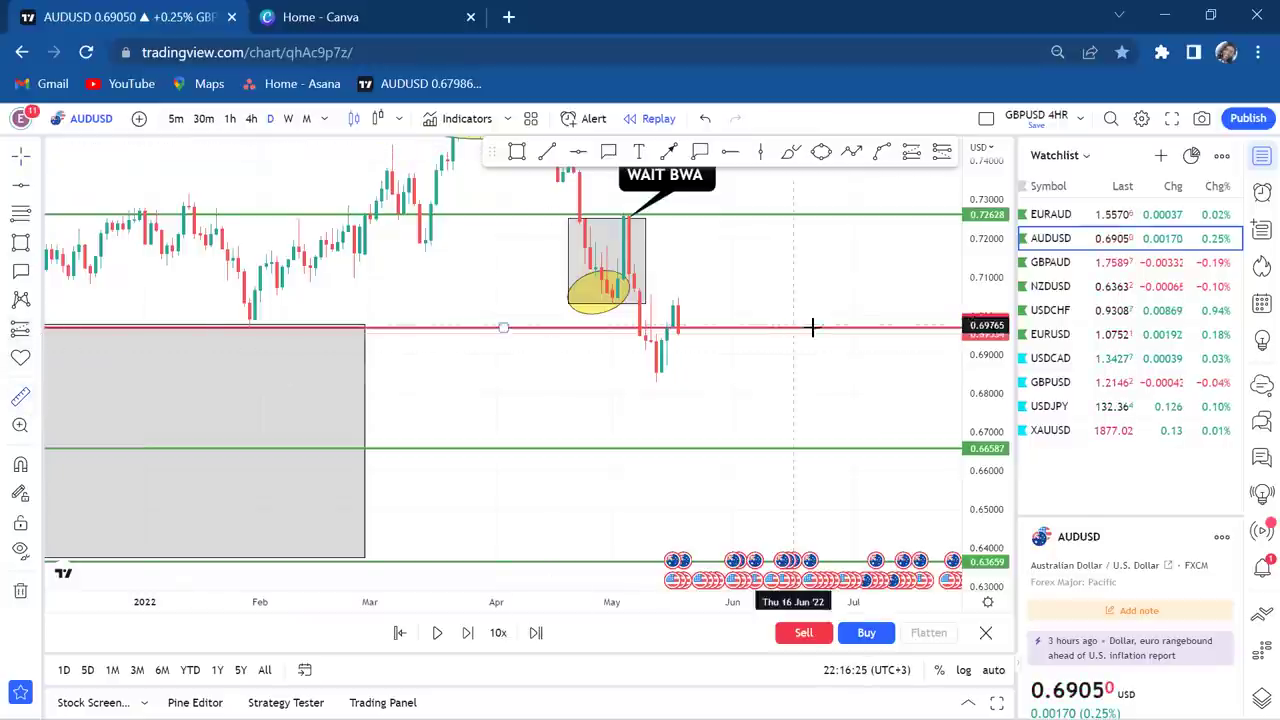
left_click(689, 331)
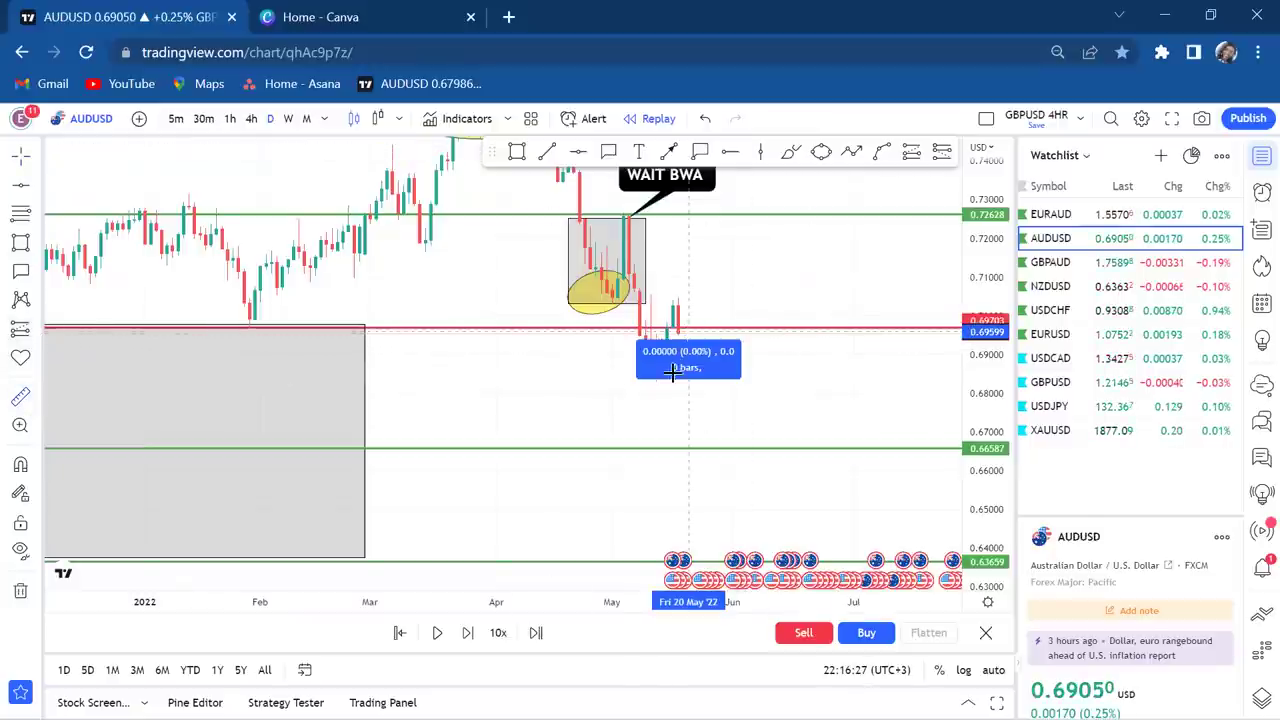
left_click(658, 457)
- Measure the price distance from the red support line down to the lowest green line, and clear the measurement
left_click_drag(737, 406, 734, 354)
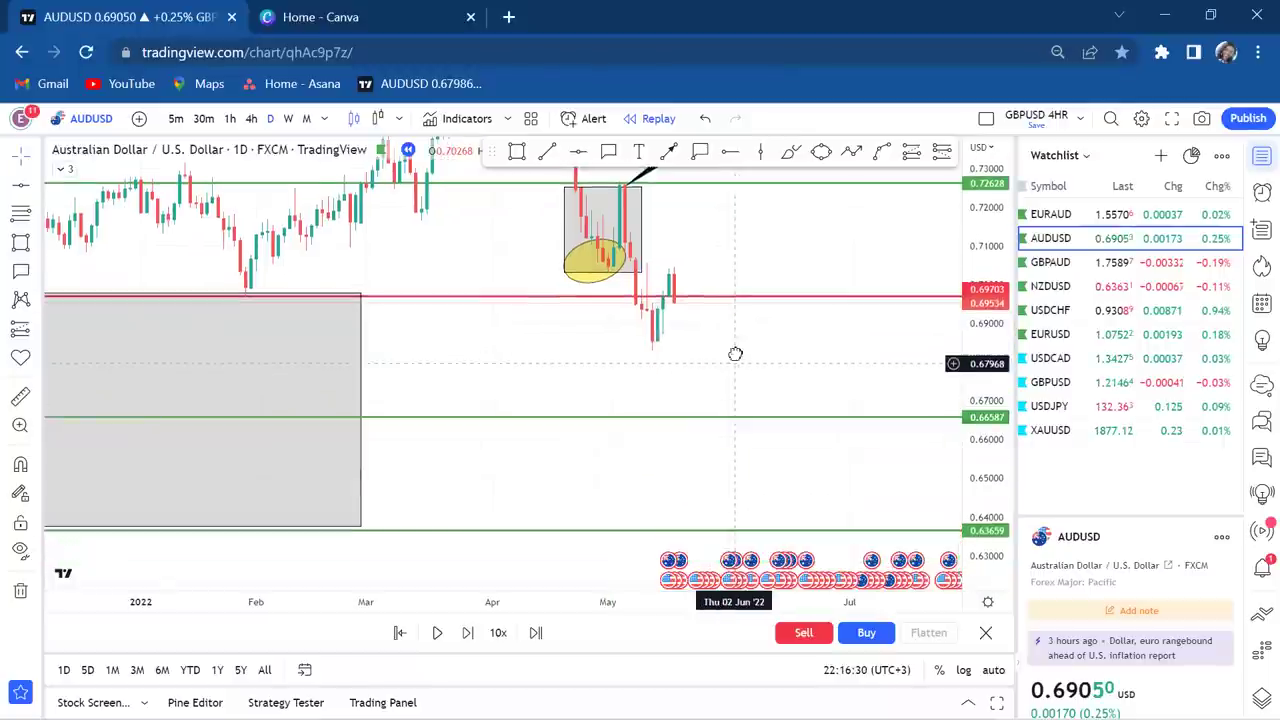
left_click(21, 398)
left_click(680, 289)
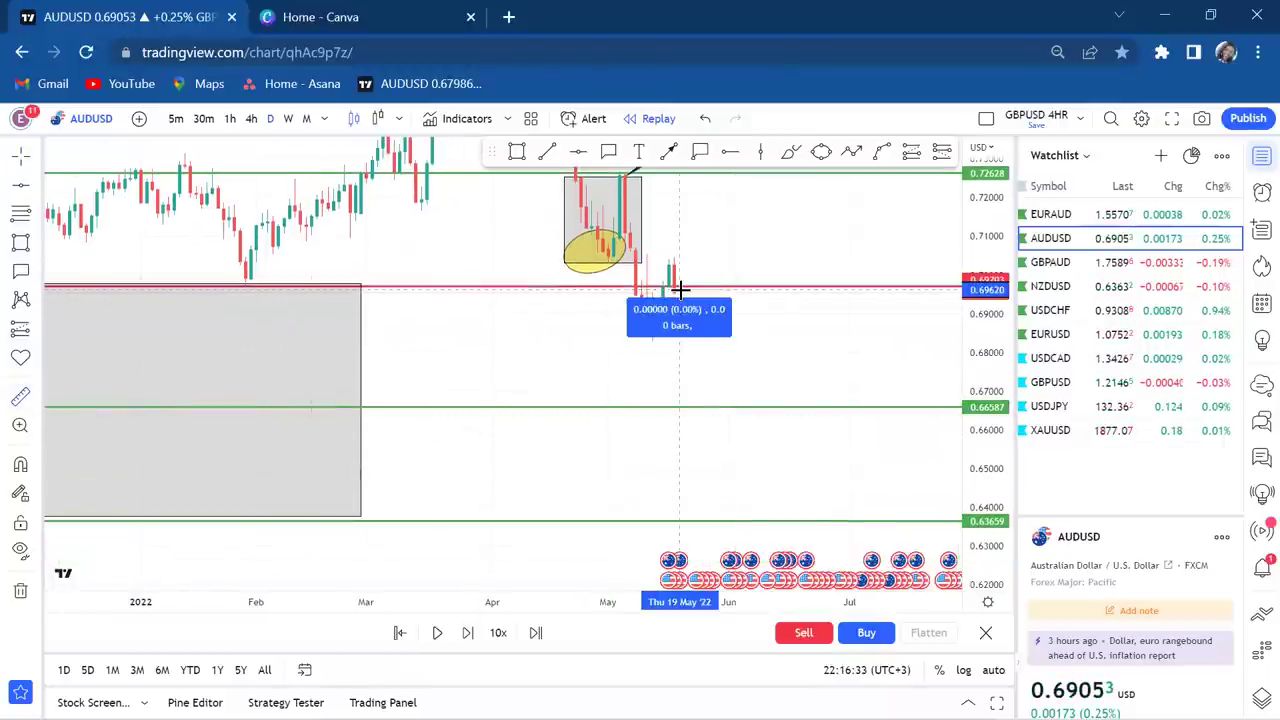
left_click(578, 530)
left_click(759, 371)
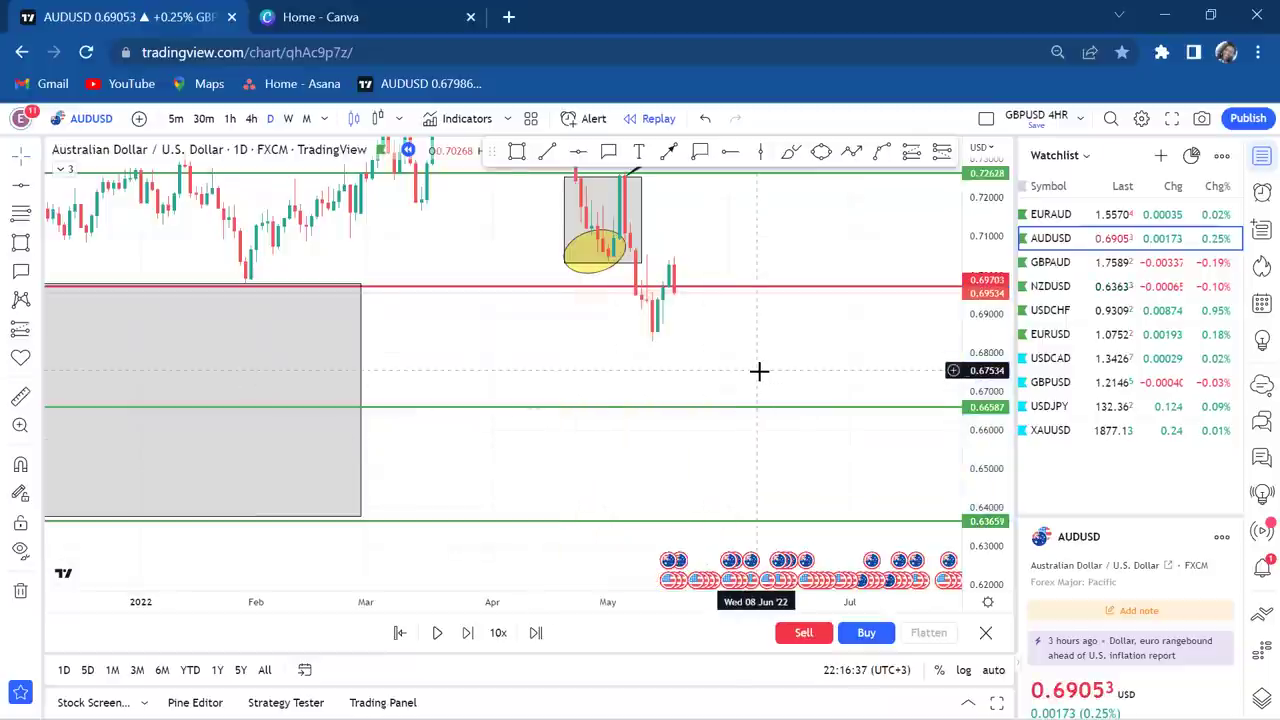
- Measure the price distance from the latest daily candle's close up to the green line at the WAIT BWA callout, and clear the measurement
scroll(745, 380, "down", 2)
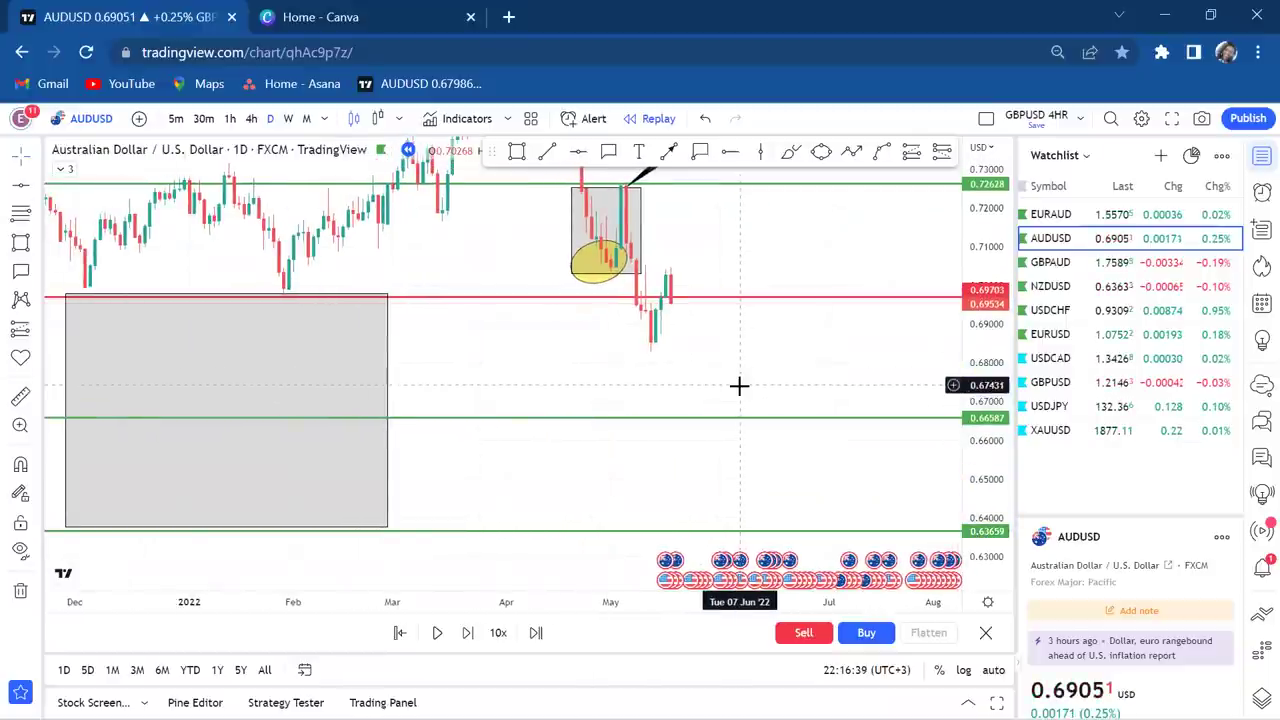
left_click_drag(720, 403, 639, 383)
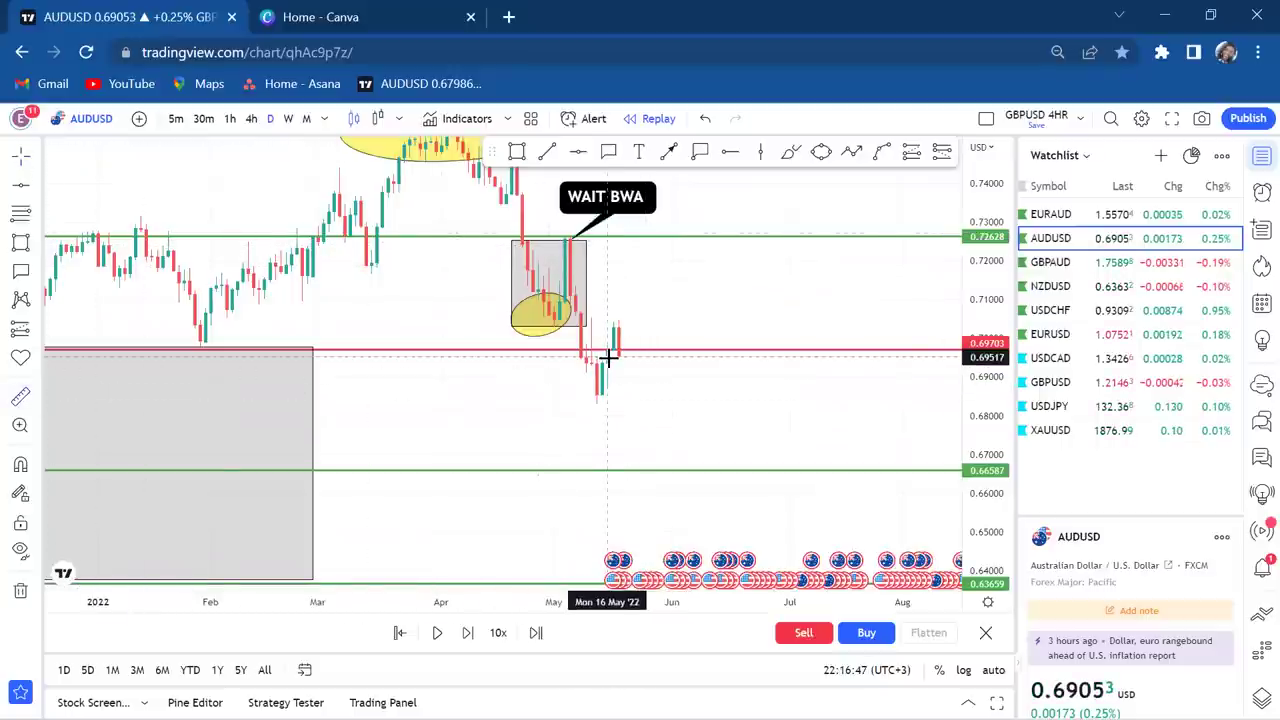
left_click_drag(613, 355, 693, 238)
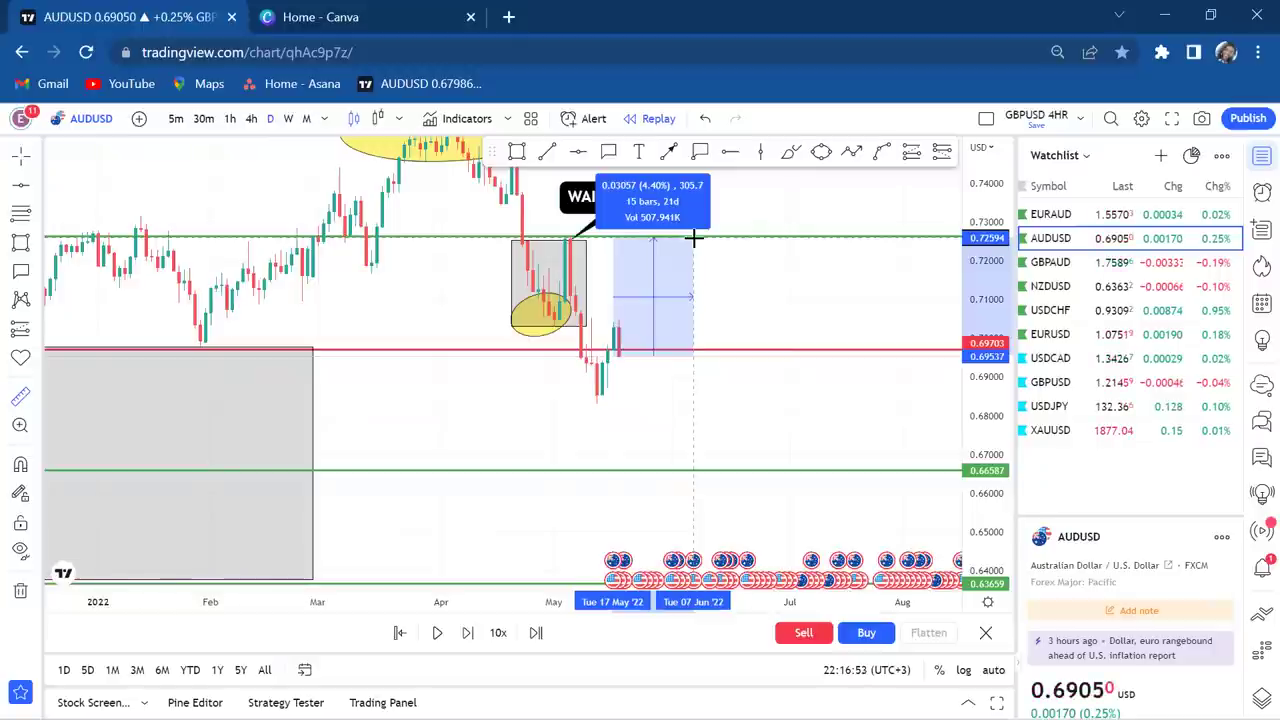
left_click_drag(693, 238, 737, 267)
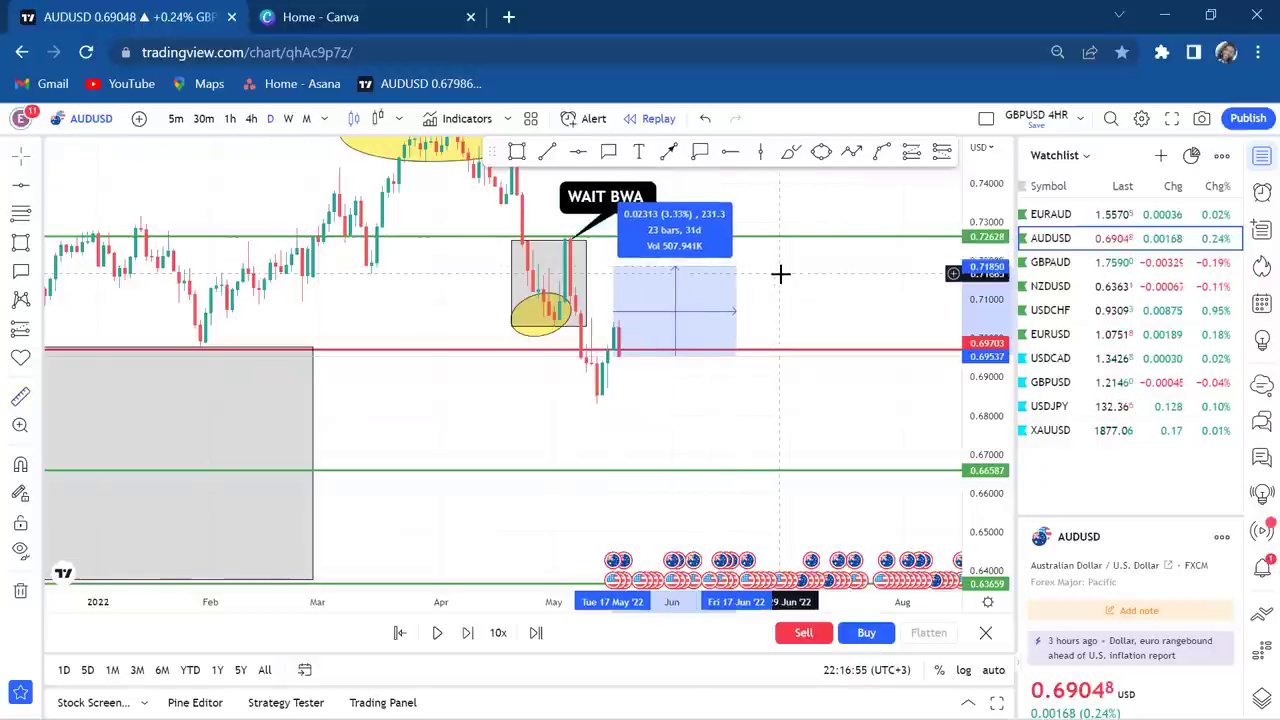
scroll(780, 273, "up", 2)
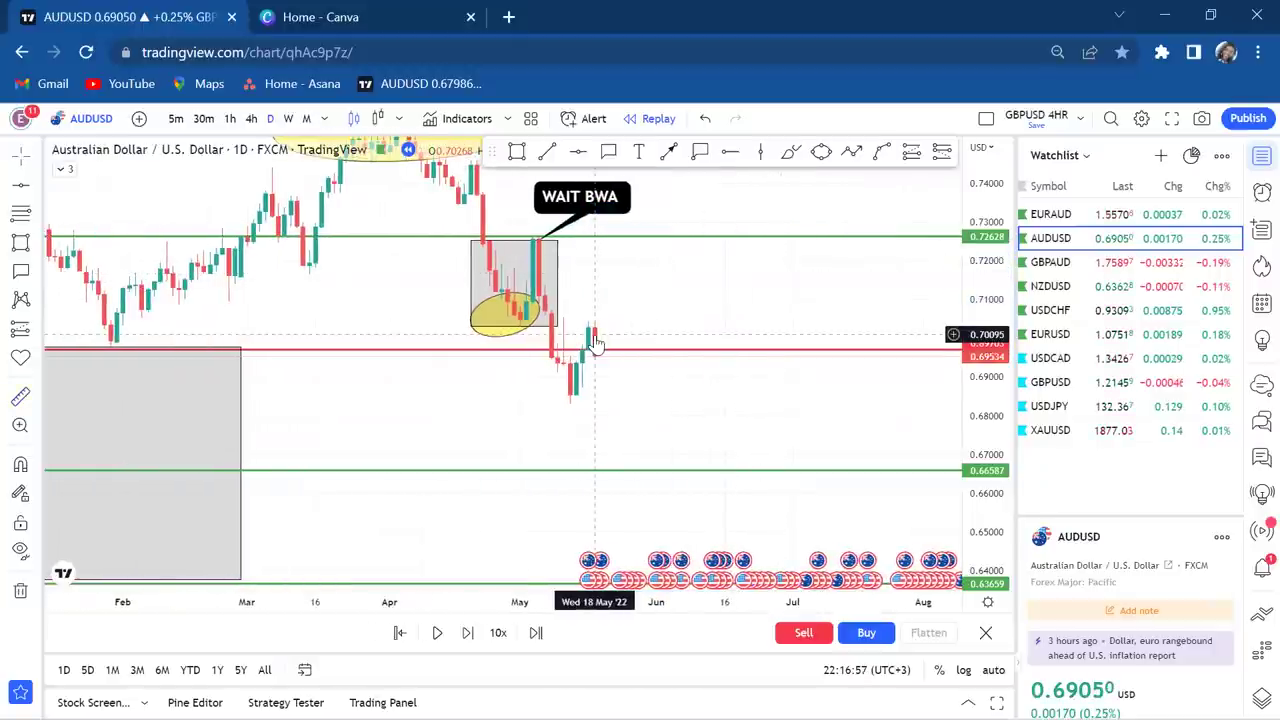
scroll(594, 342, "up", 1)
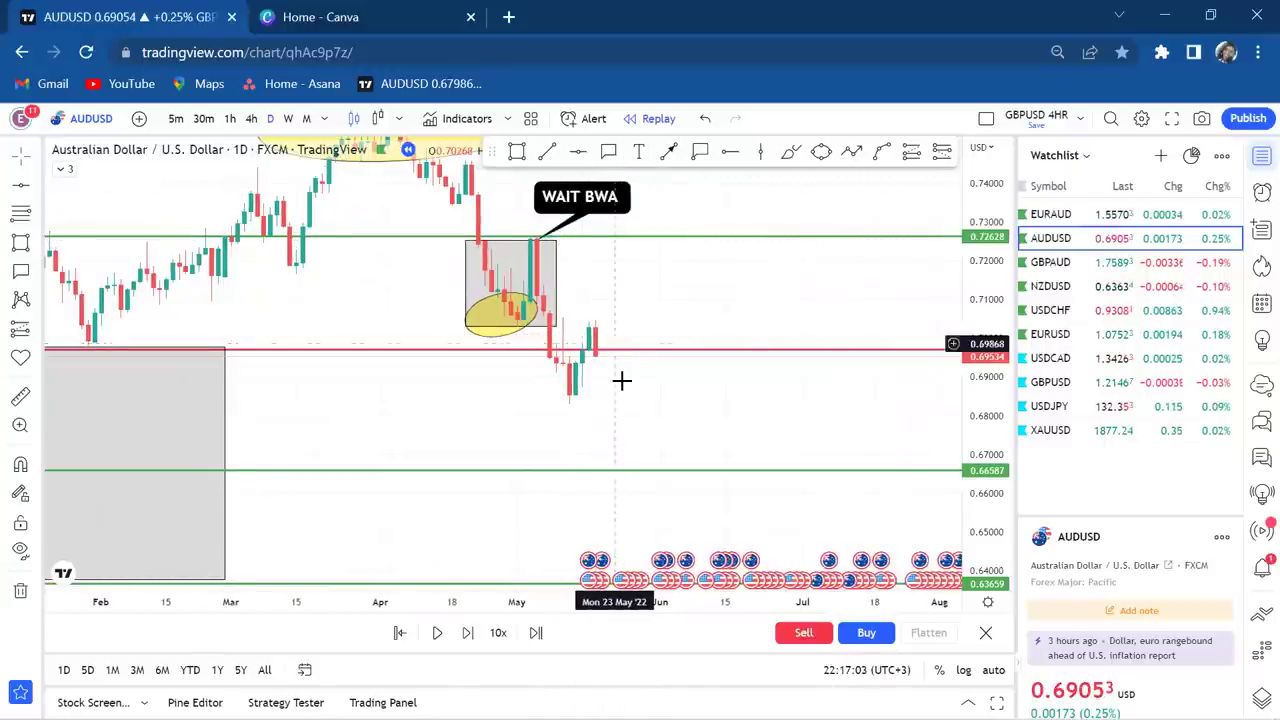
- Place a short position with its entry at 0.69496 just under the red support line and extend its target to 0.63713 near the lowest green line
scroll(646, 294, "down", 2)
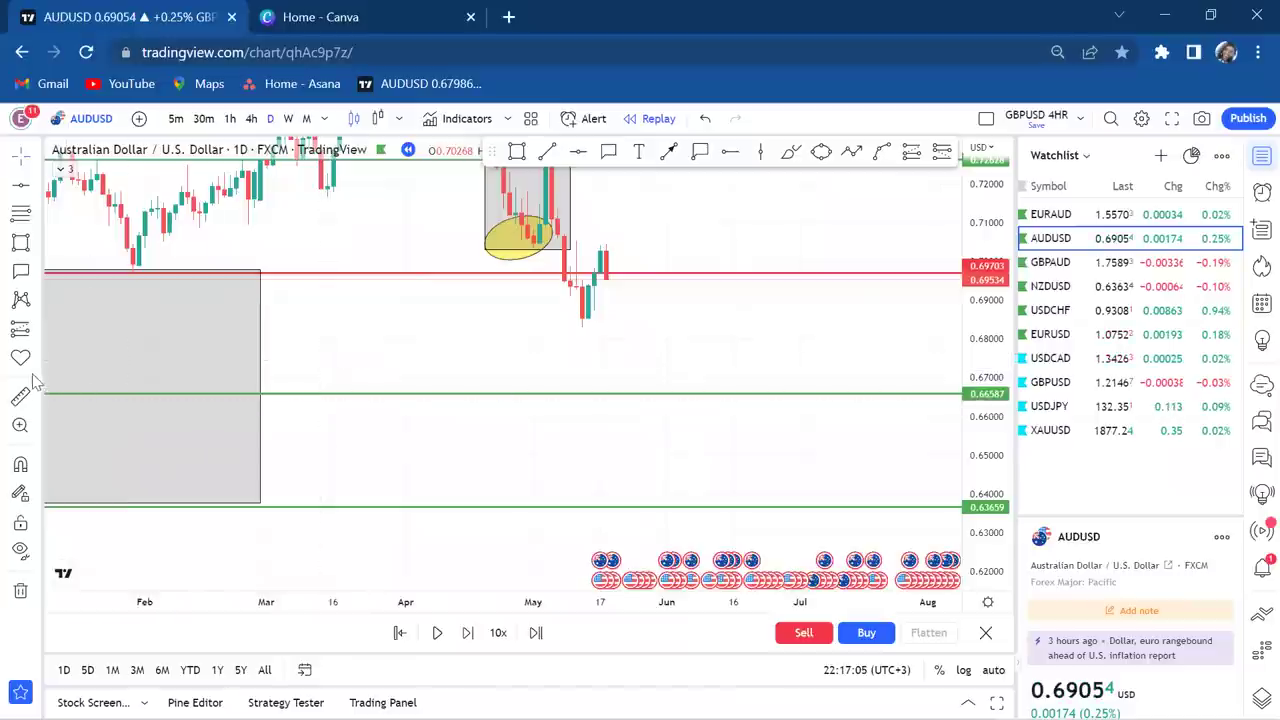
left_click(38, 329)
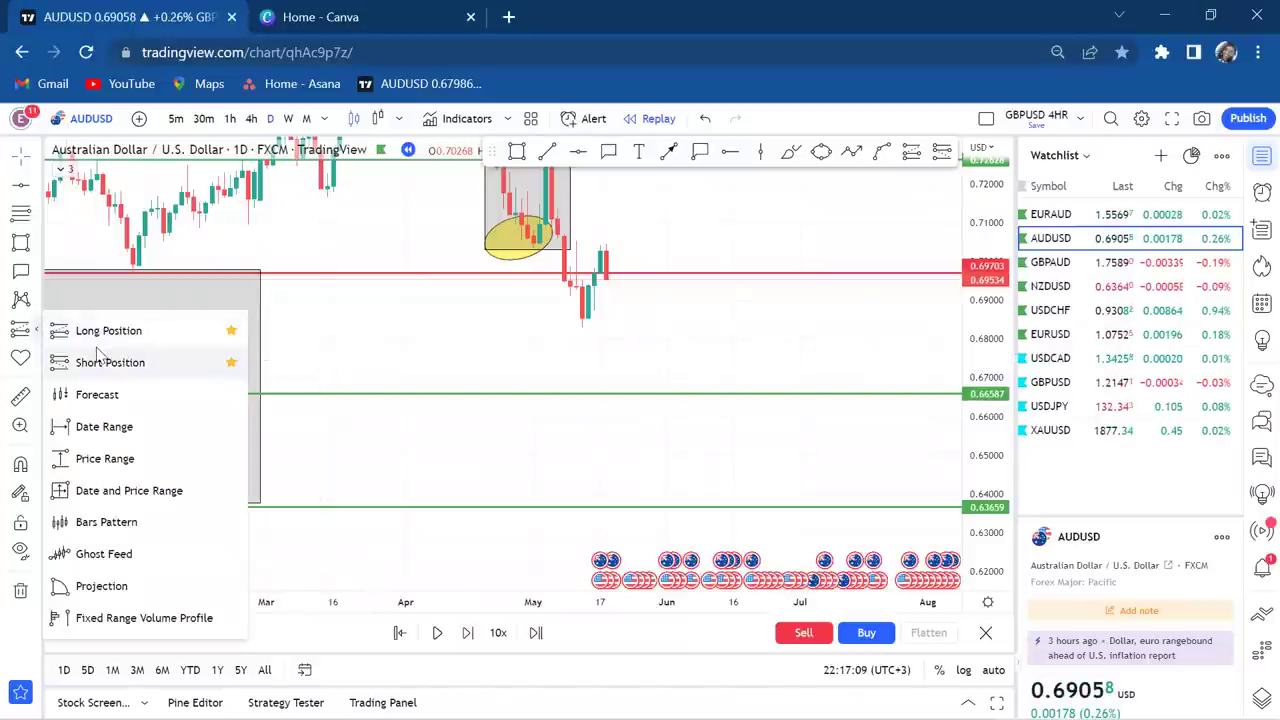
left_click(100, 362)
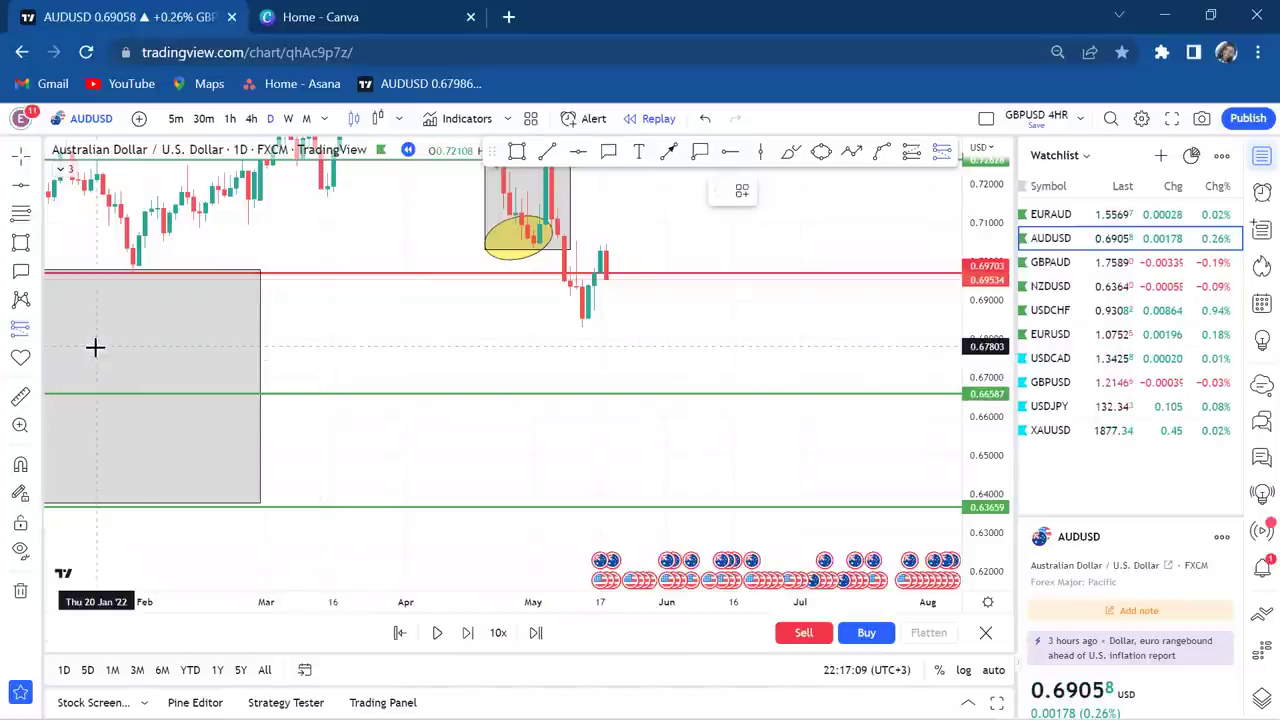
left_click(594, 281)
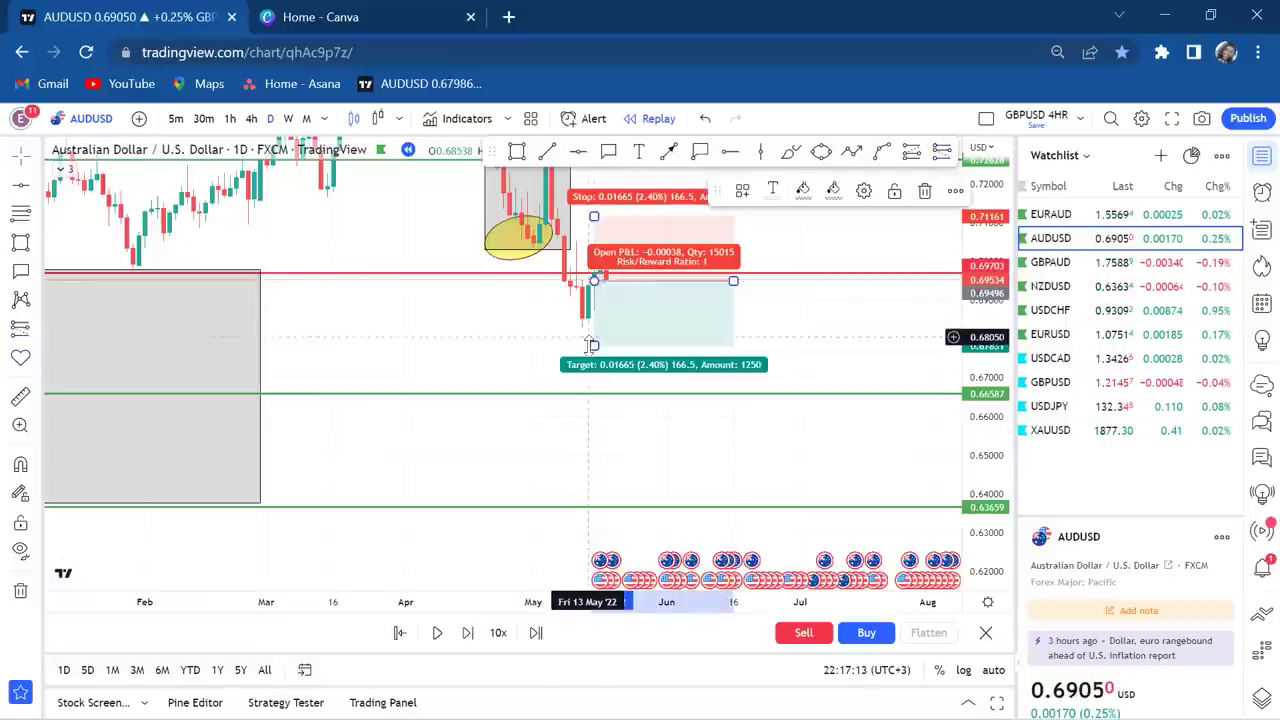
left_click_drag(594, 345, 560, 503)
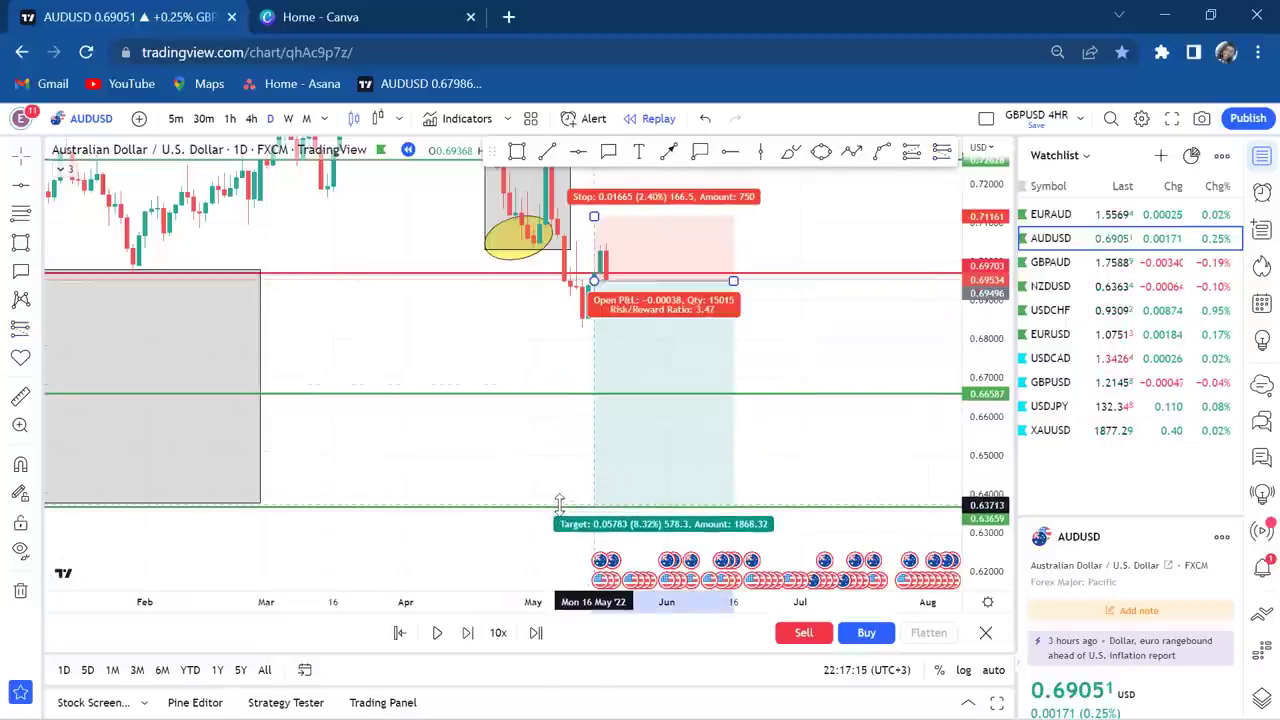
- Shift the short position forward in time past the latest candle, starting on 25 May 2022 with its entry at 0.69517
left_click_drag(828, 315, 816, 372)
left_click(592, 295)
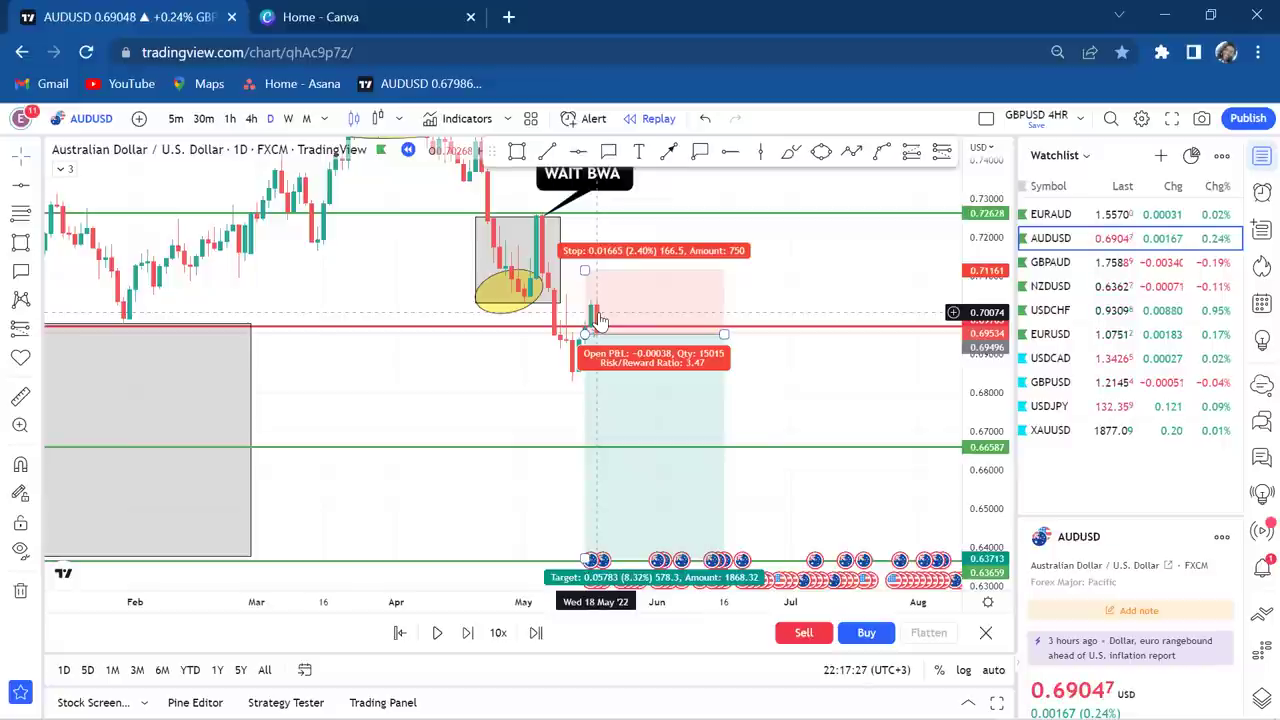
left_click_drag(620, 312, 648, 305)
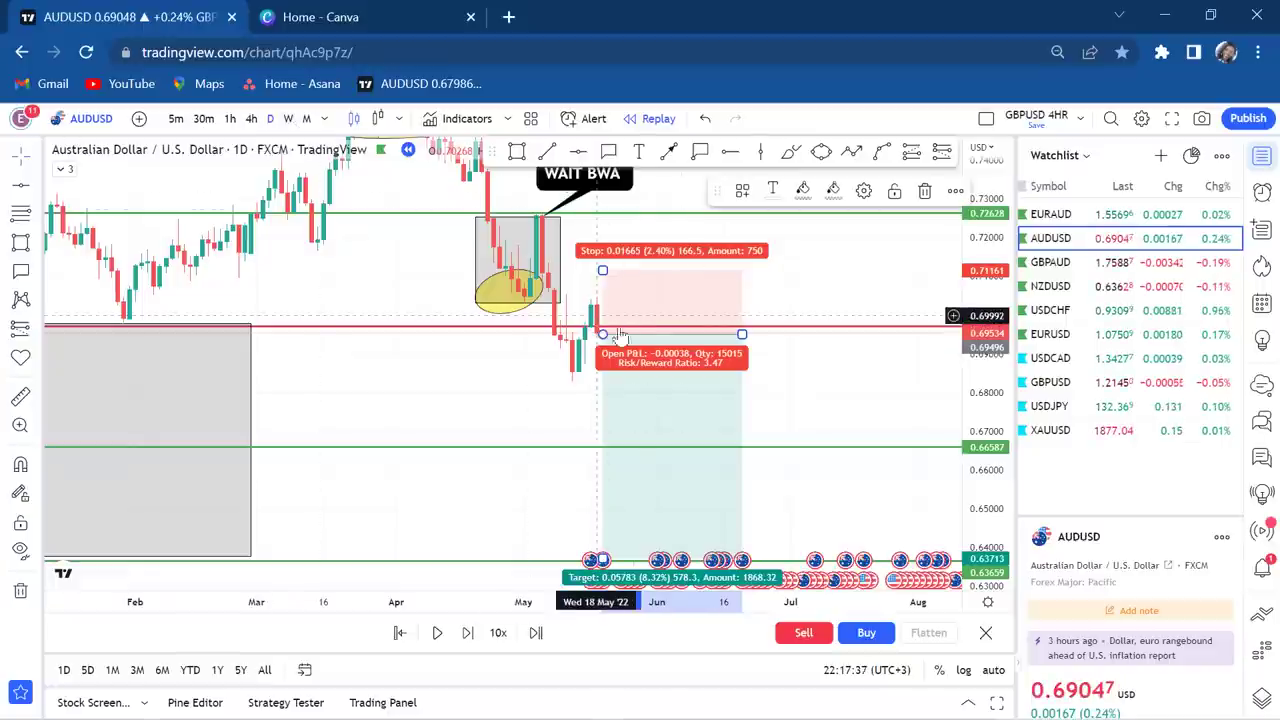
left_click_drag(649, 342, 673, 341)
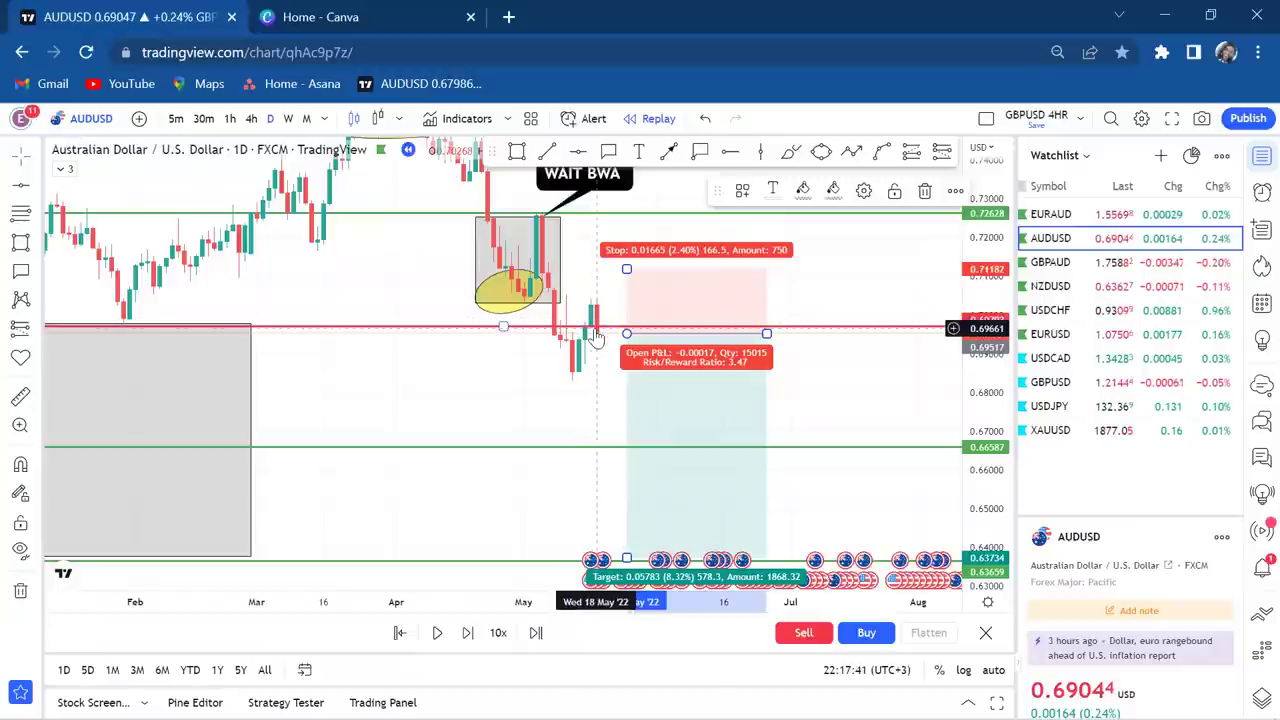
- Advance the replay by two daily candles and move the short position back beside the latest candle, starting on 23 May 2022
left_click(468, 633)
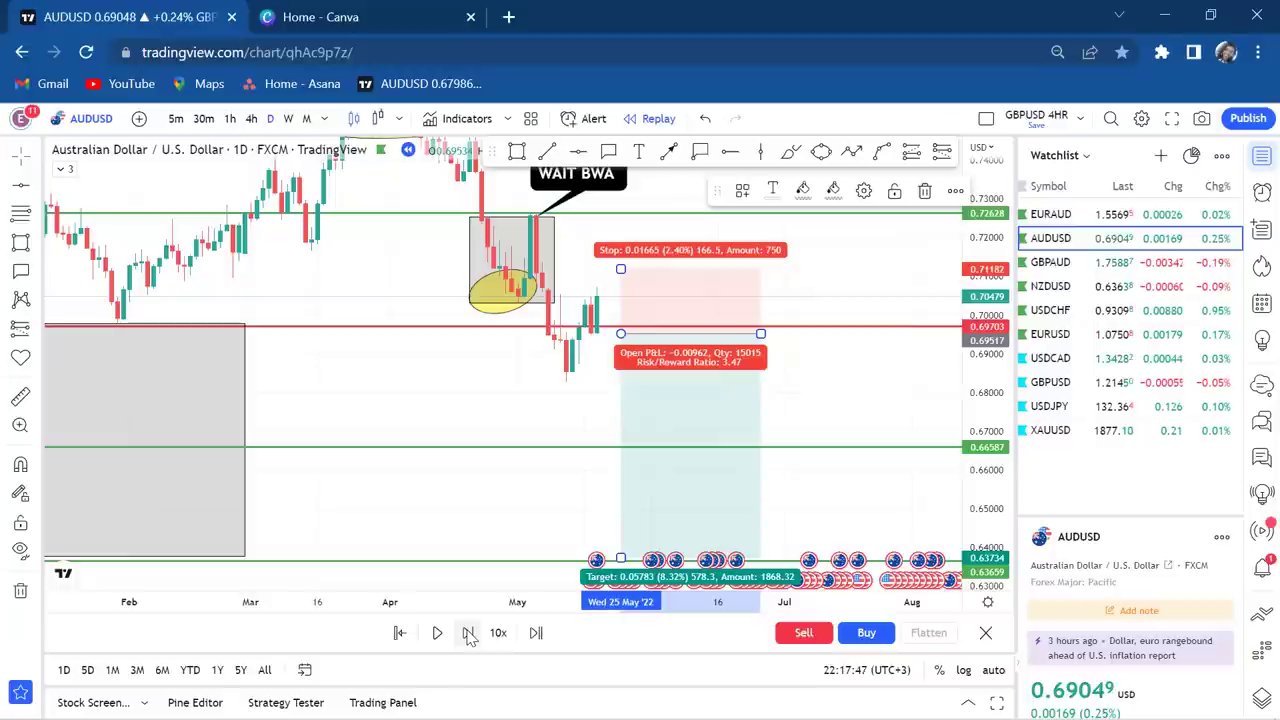
left_click(468, 633)
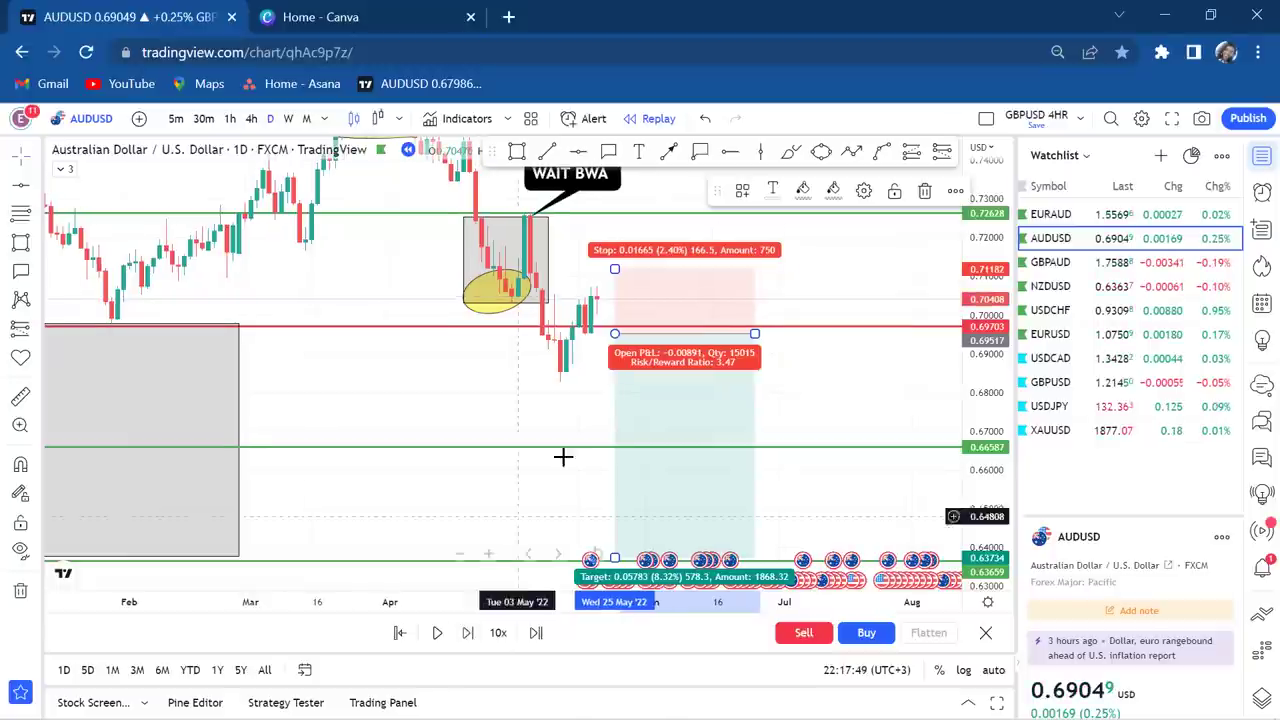
left_click_drag(623, 380, 627, 386)
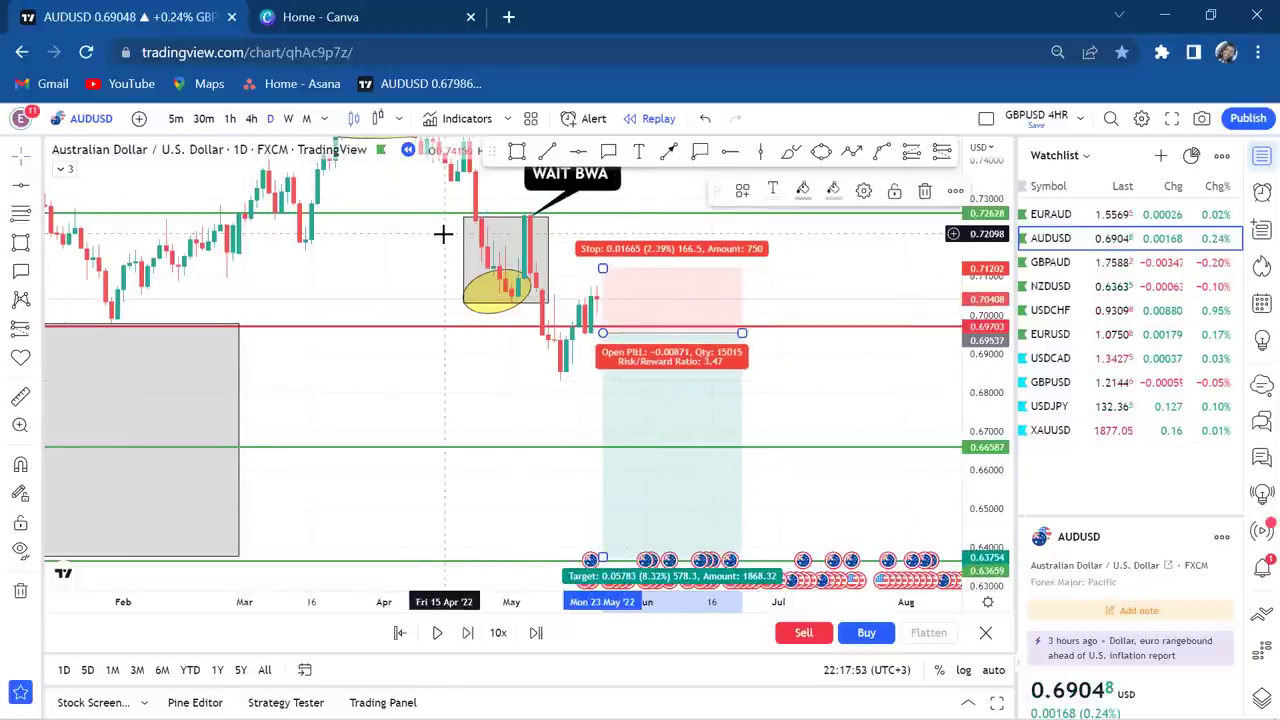
- Switch the chart to the weekly timeframe and delete the short position
left_click(293, 119)
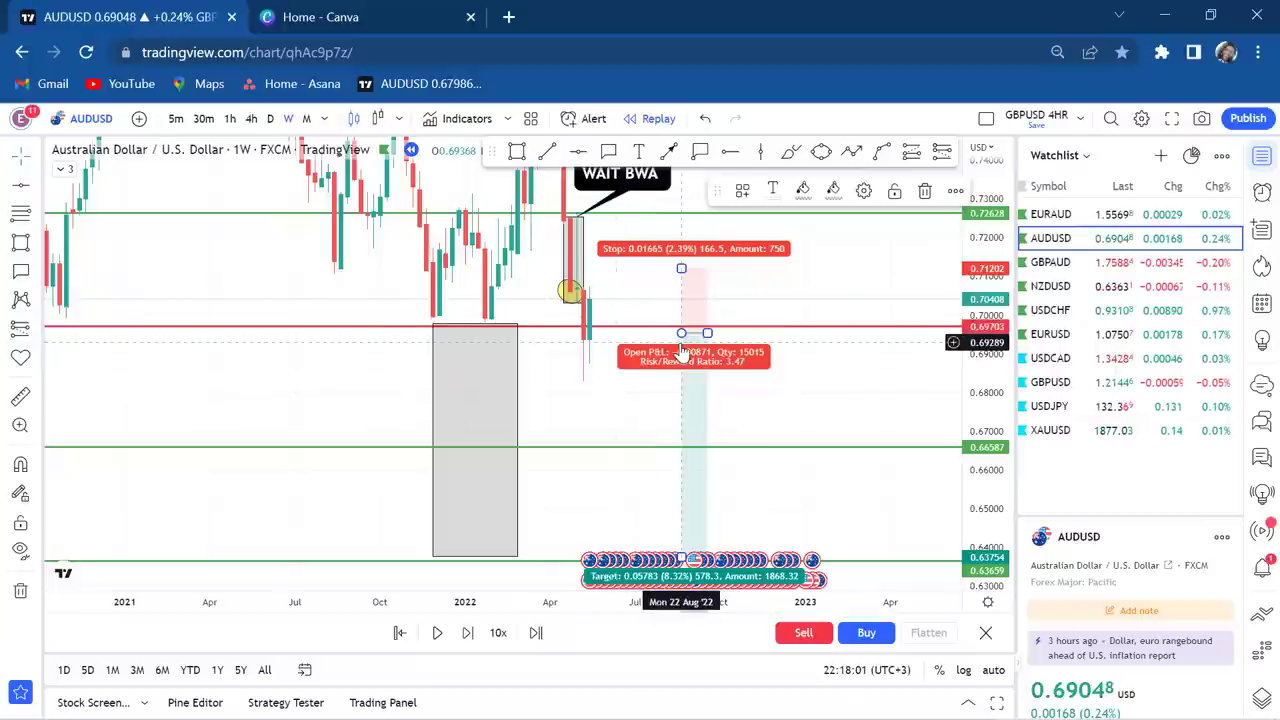
key("Delete")
scroll(681, 352, "up", 2)
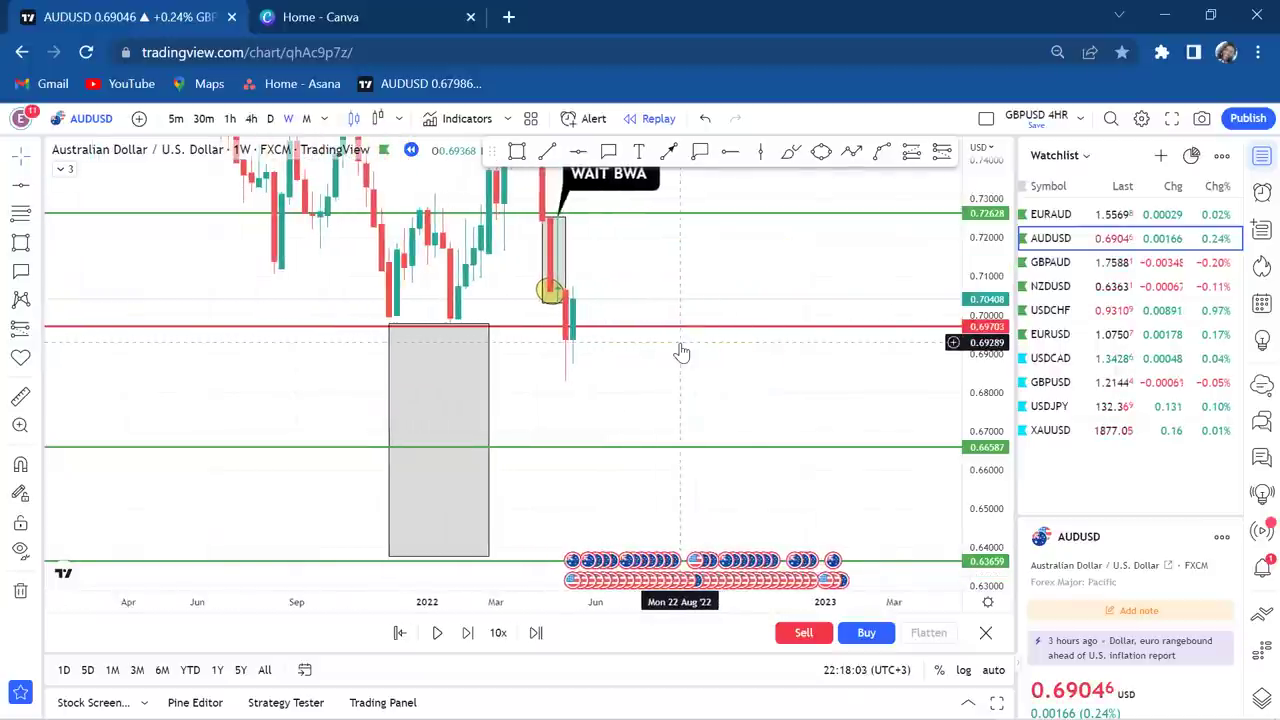
- Move the WAIT BWA callout so it points at the latest weekly candle at 0.69583, with its label below the red support line
left_click_drag(985, 299, 920, 323)
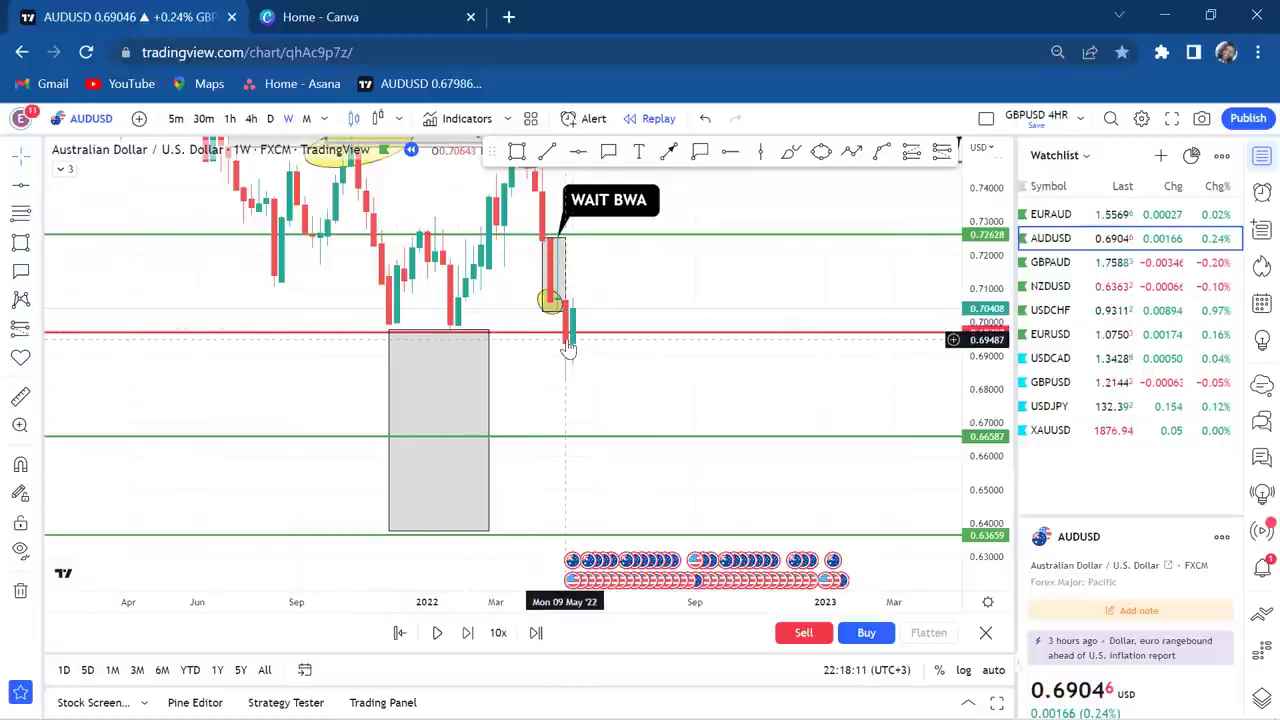
left_click_drag(584, 207, 685, 343)
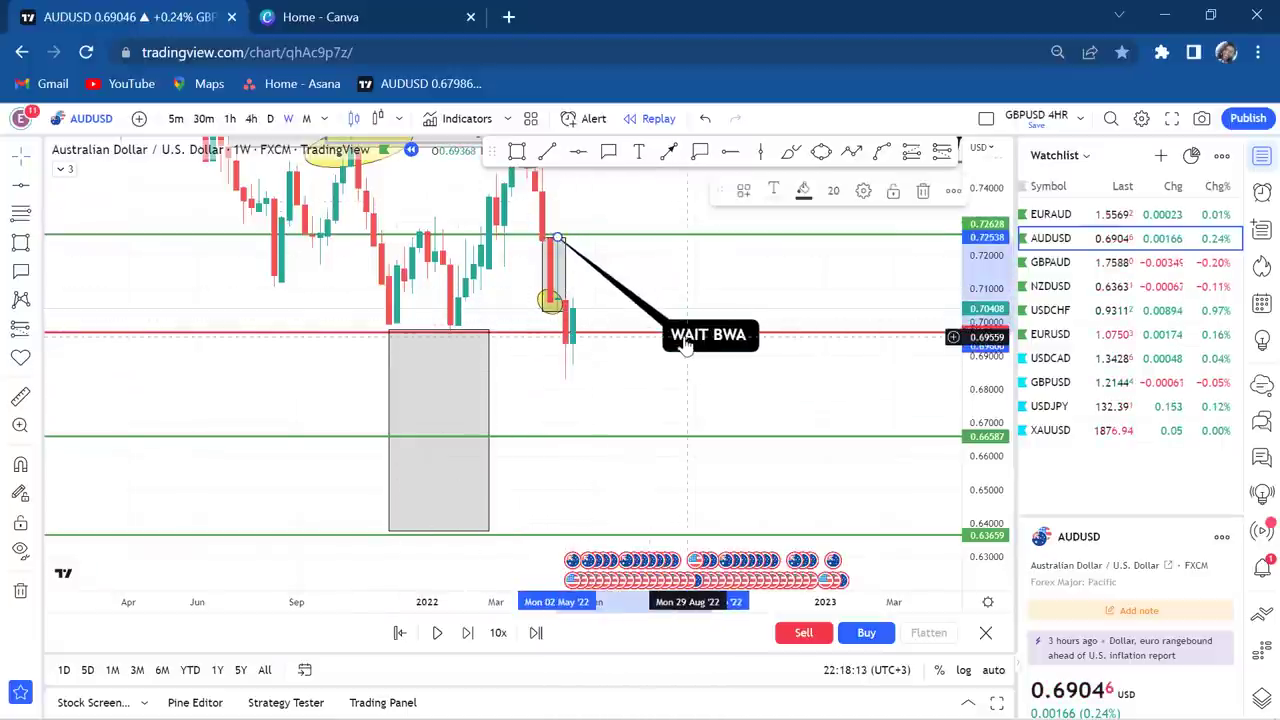
left_click_drag(557, 240, 585, 345)
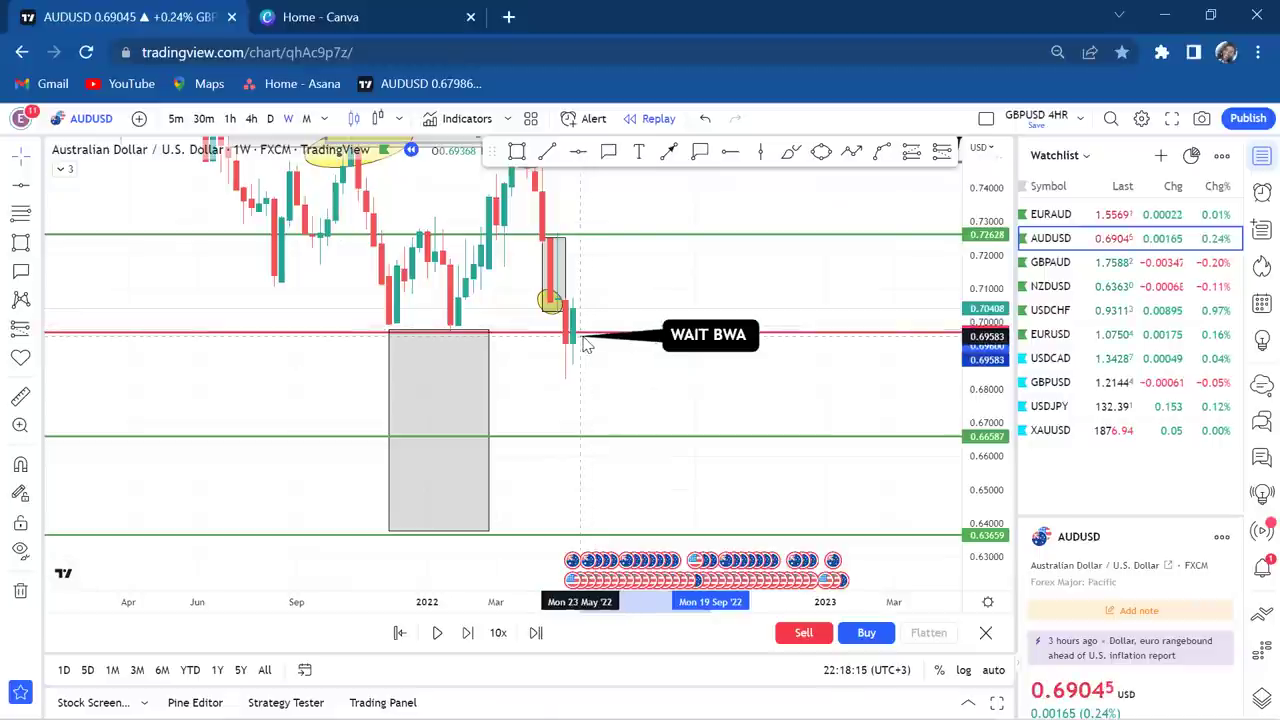
mouse_move(703, 340)
left_mouse_down()
mouse_move(657, 363)
mouse_move(686, 373)
left_mouse_up()
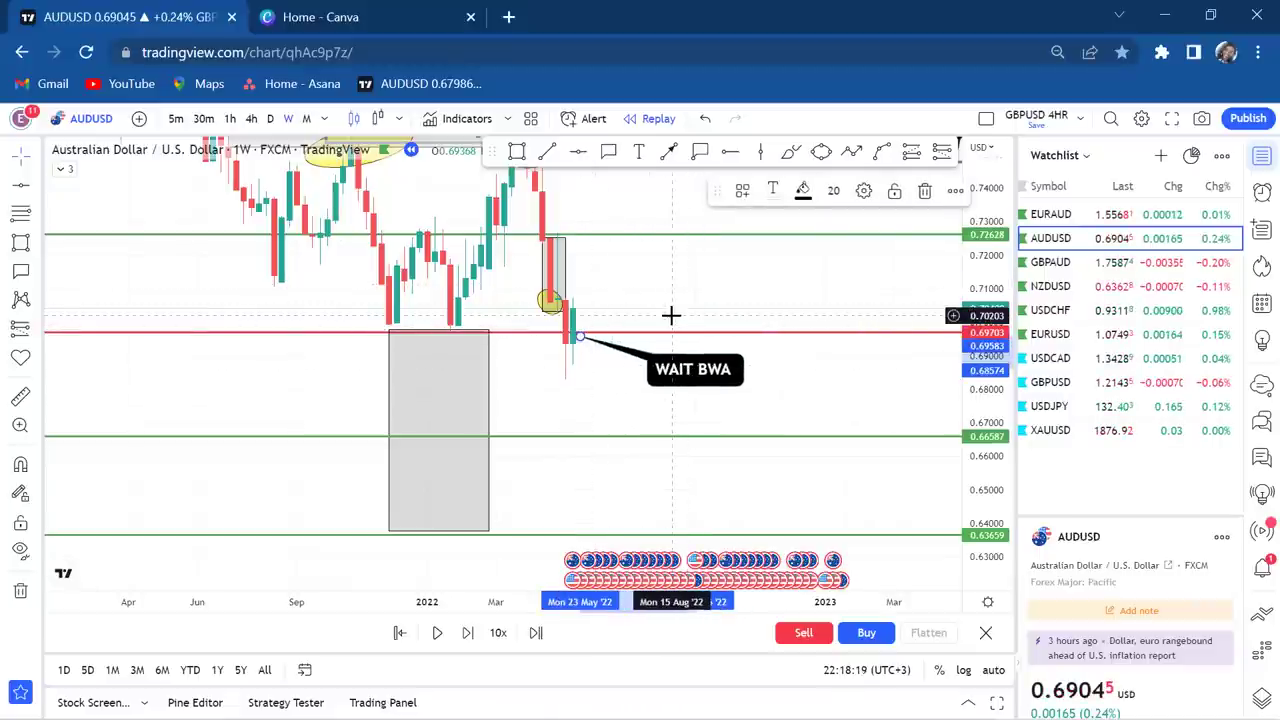
- Return to the daily timeframe and delete the gray rectangle around the drop above the red support line
scroll(669, 329, "up", 1)
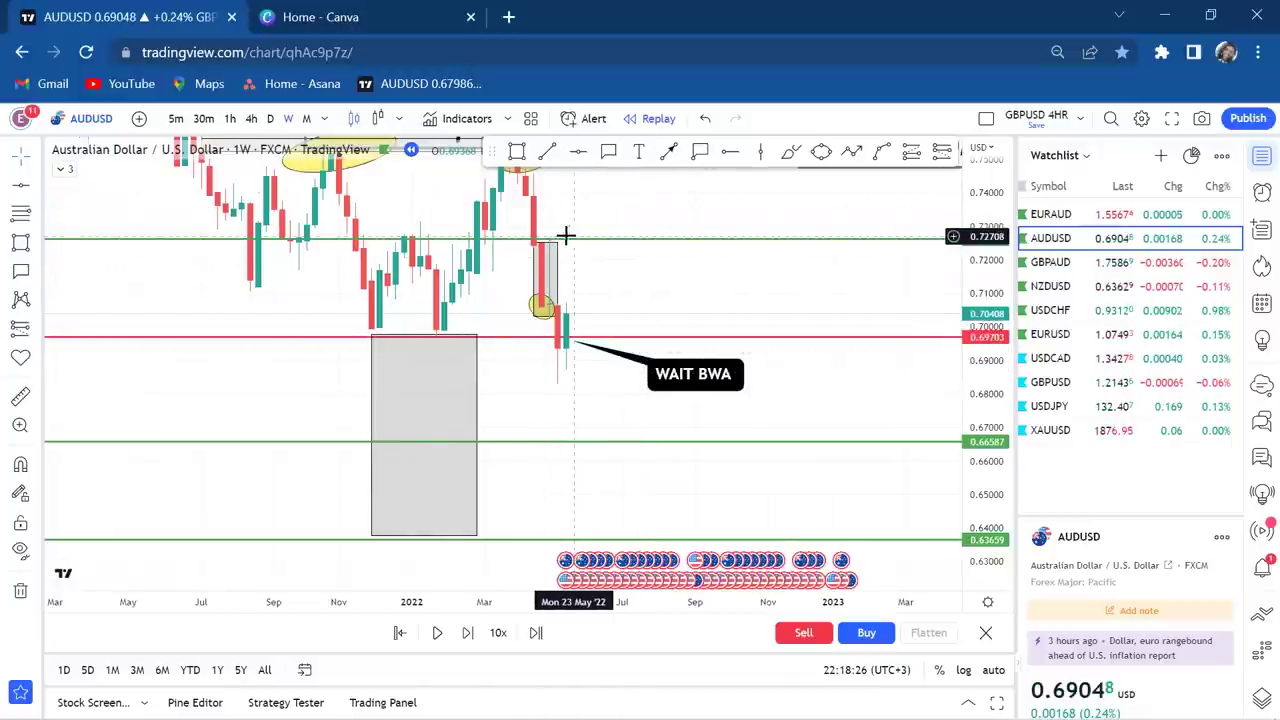
left_click(269, 120)
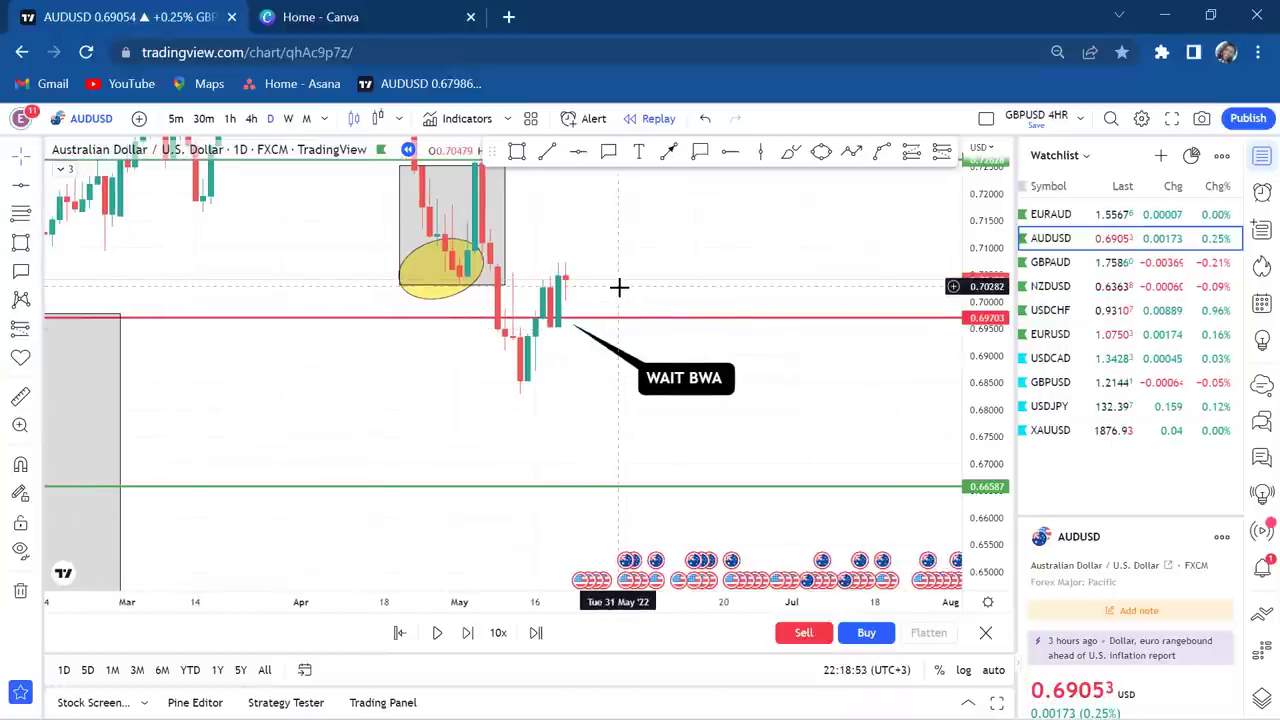
scroll(605, 345, "down", 2)
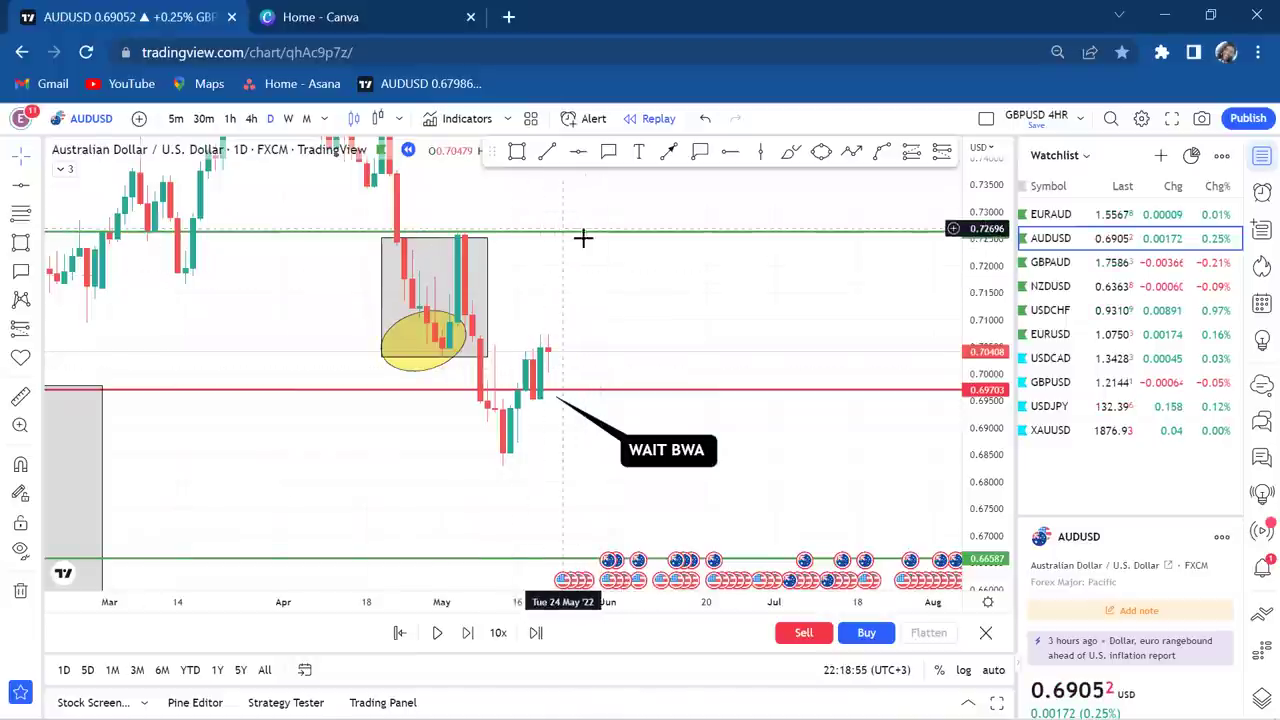
left_click(486, 257)
key("Delete")
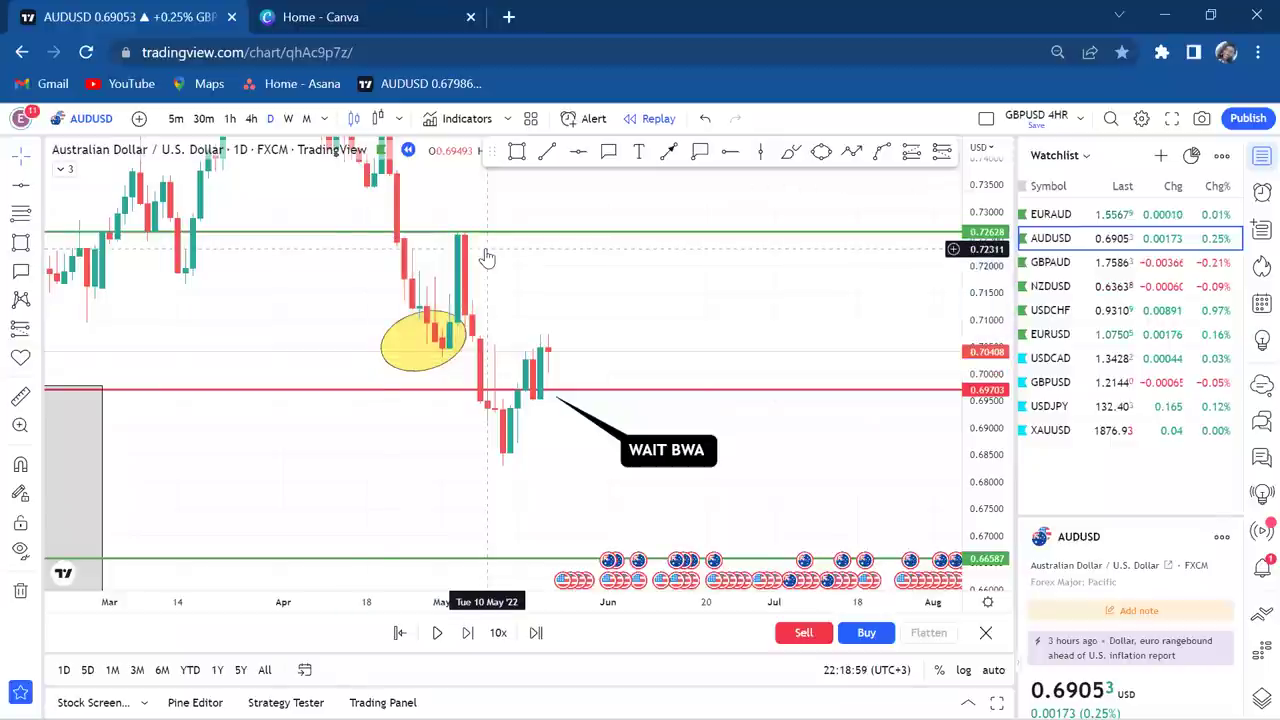
- Draw a thin rectangle along the 0.72628 green line from 26 April to 17 June 2022, about 0.72666 to 0.72533
left_click(517, 151)
left_click_drag(412, 232, 700, 231)
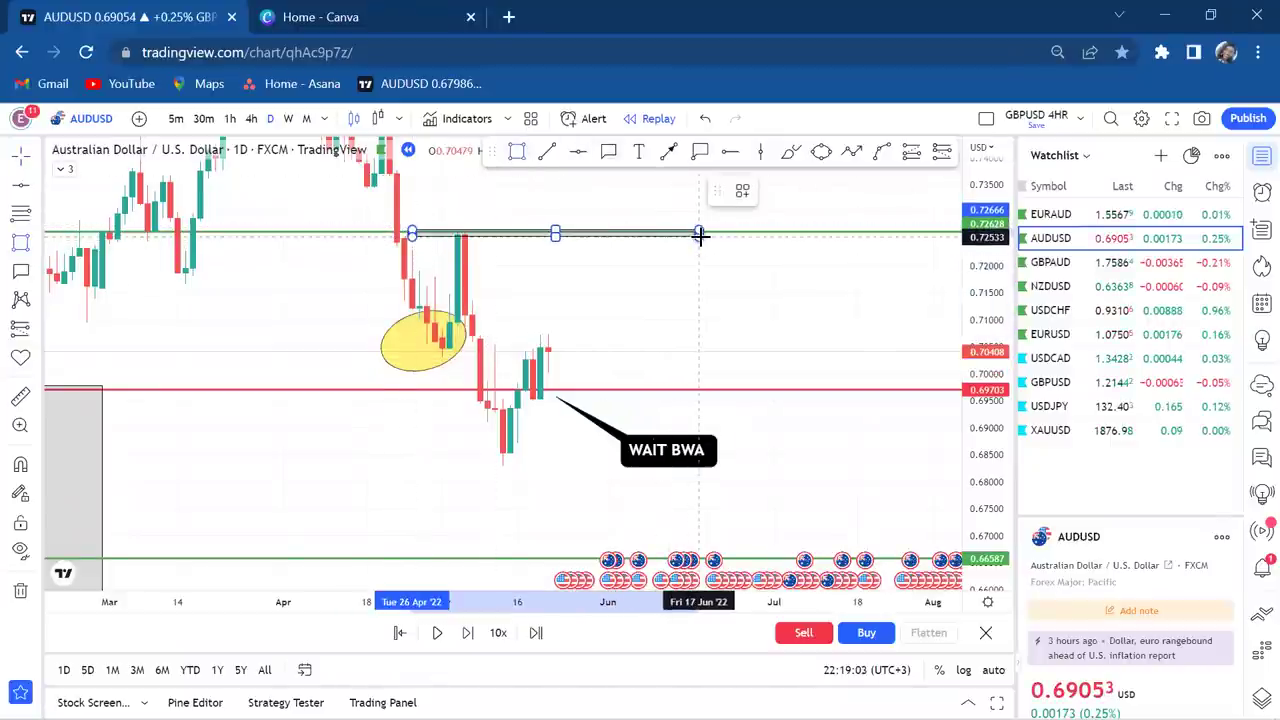
left_click(676, 331)
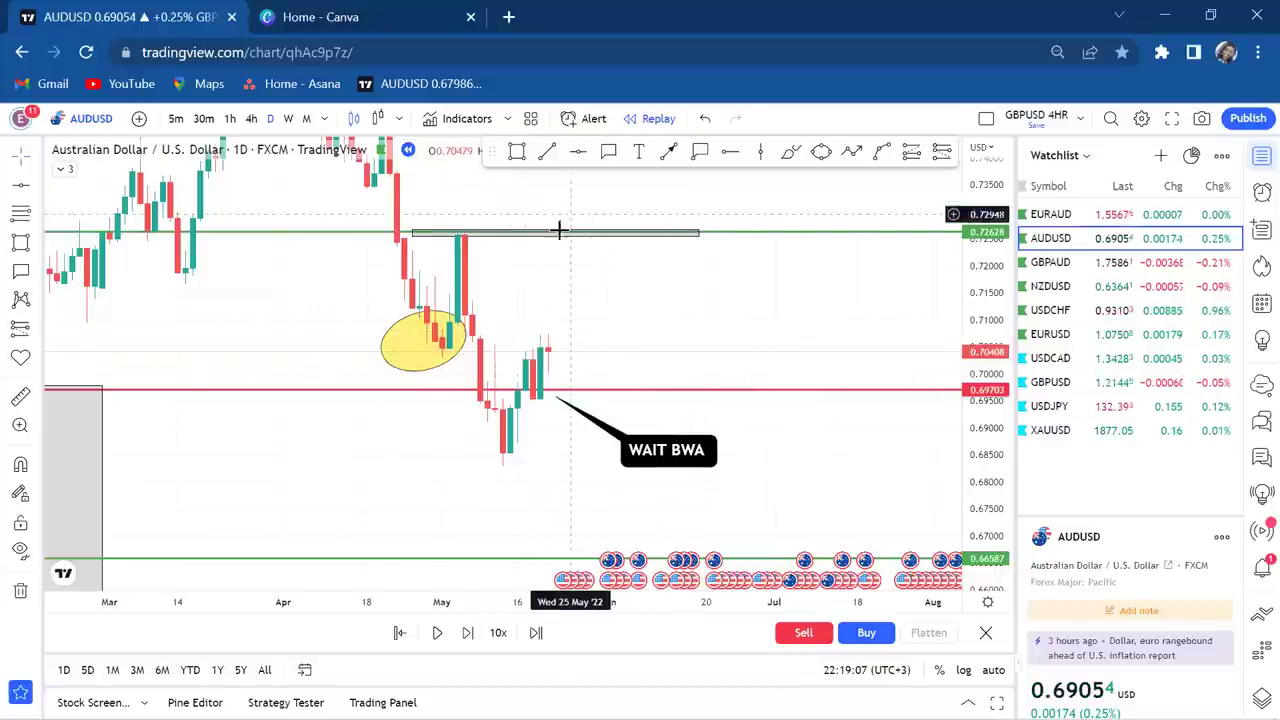
- Measure the price distance from the latest candle's close up to the thin rectangle on the green line, and clear the measurement
left_click(20, 396)
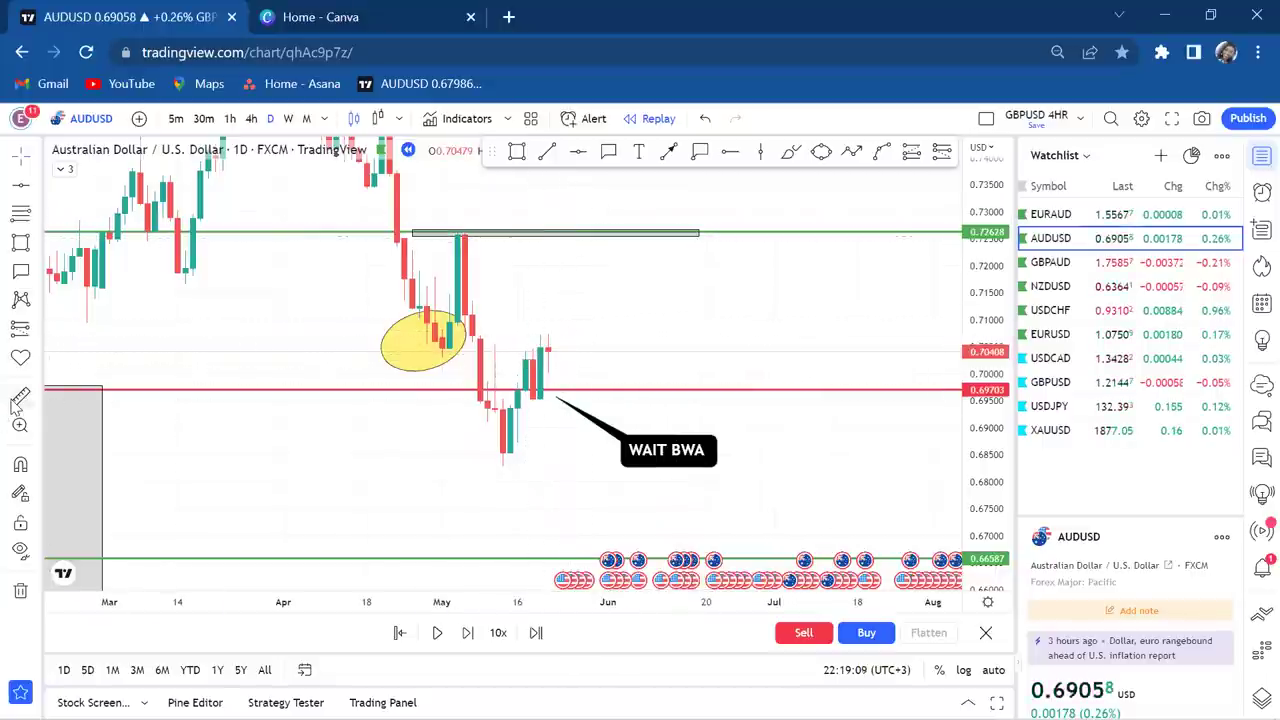
left_click(481, 352)
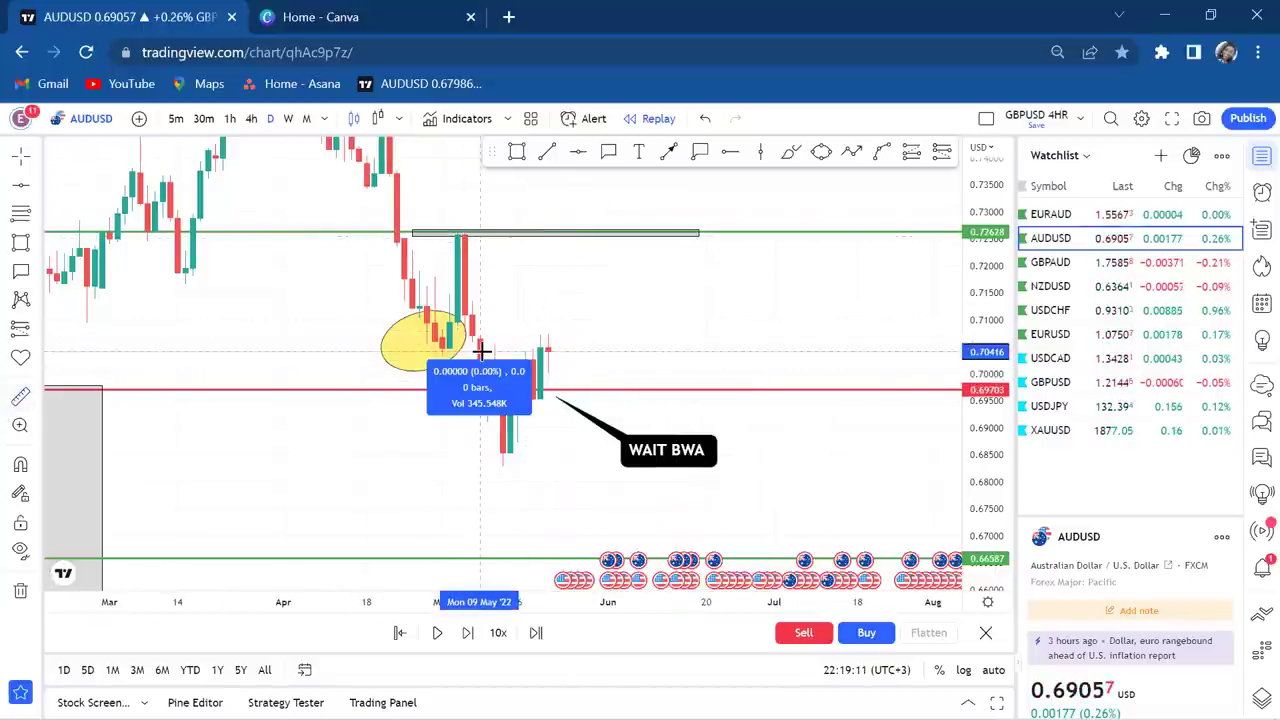
left_click(650, 232)
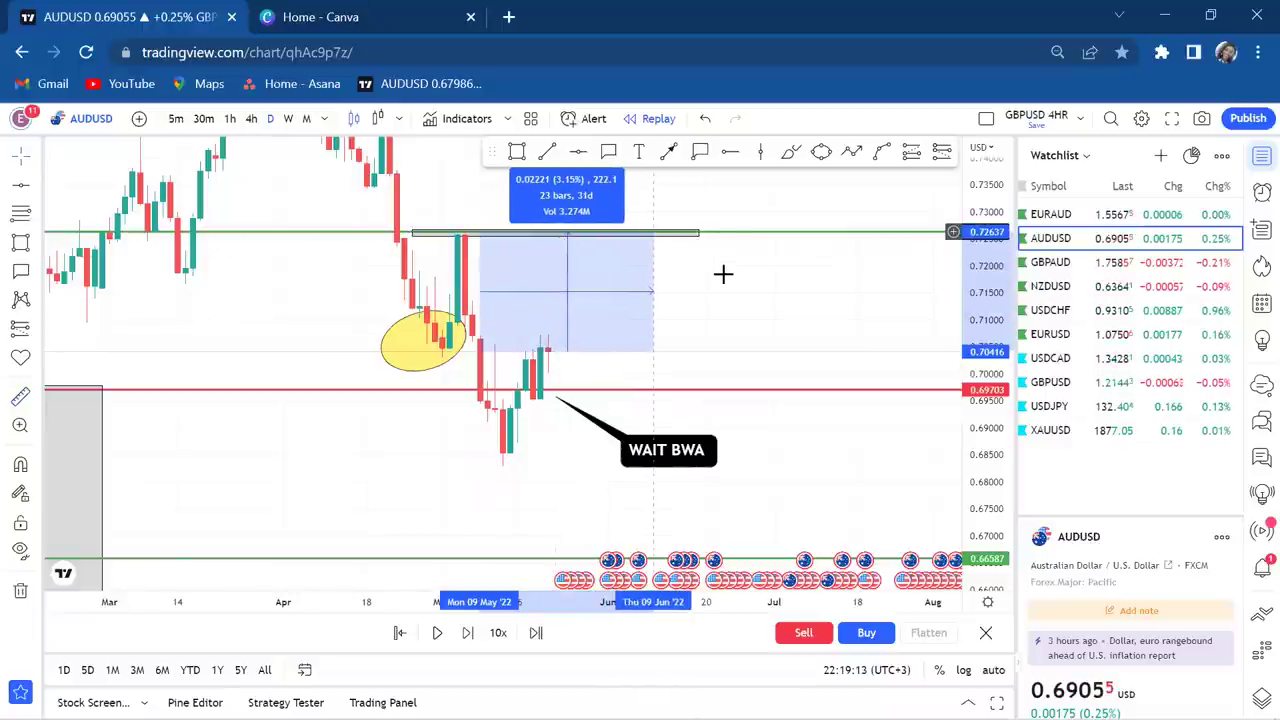
left_click(732, 276)
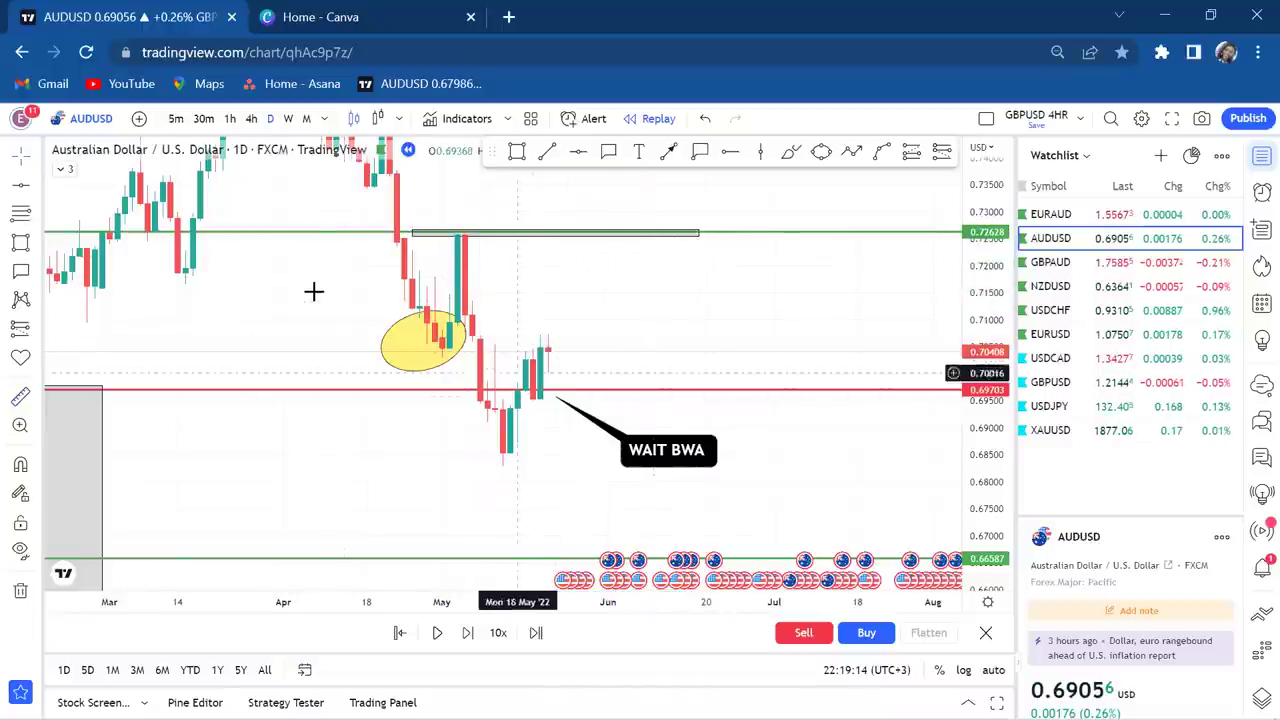
- Measure the price distance from just below the red support line up to the latest candle's close
left_click(22, 399)
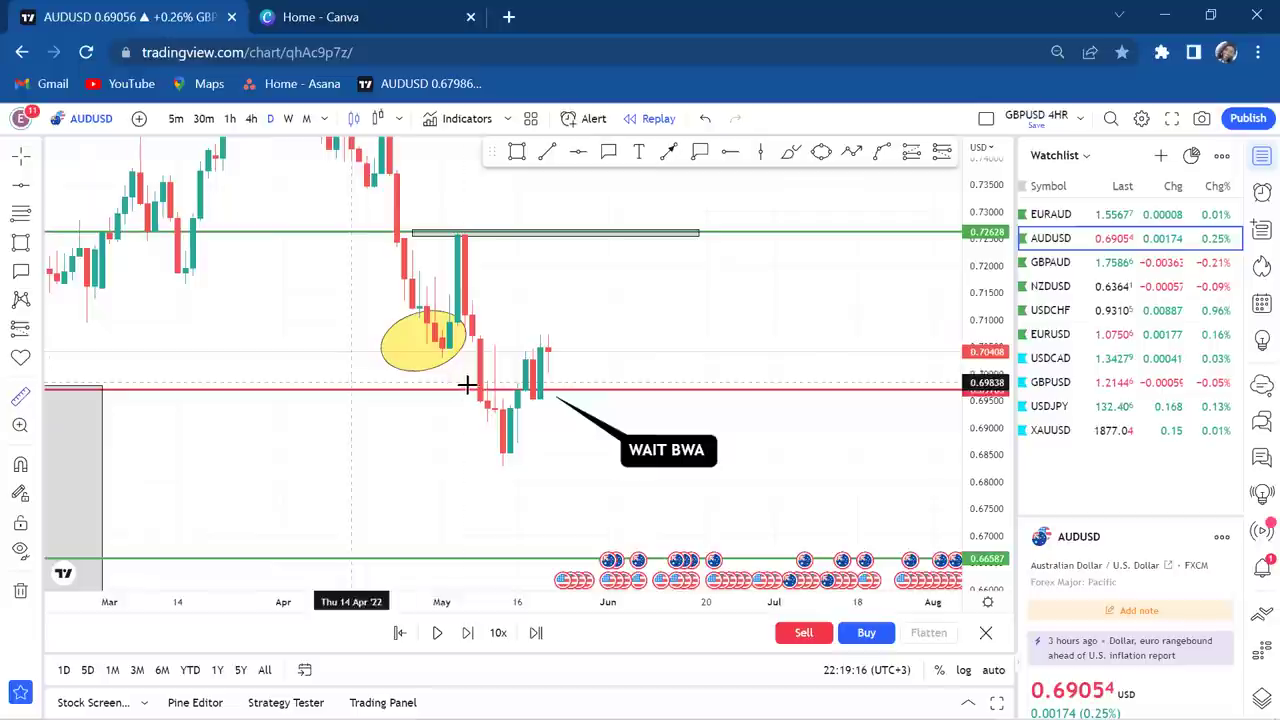
left_click(474, 399)
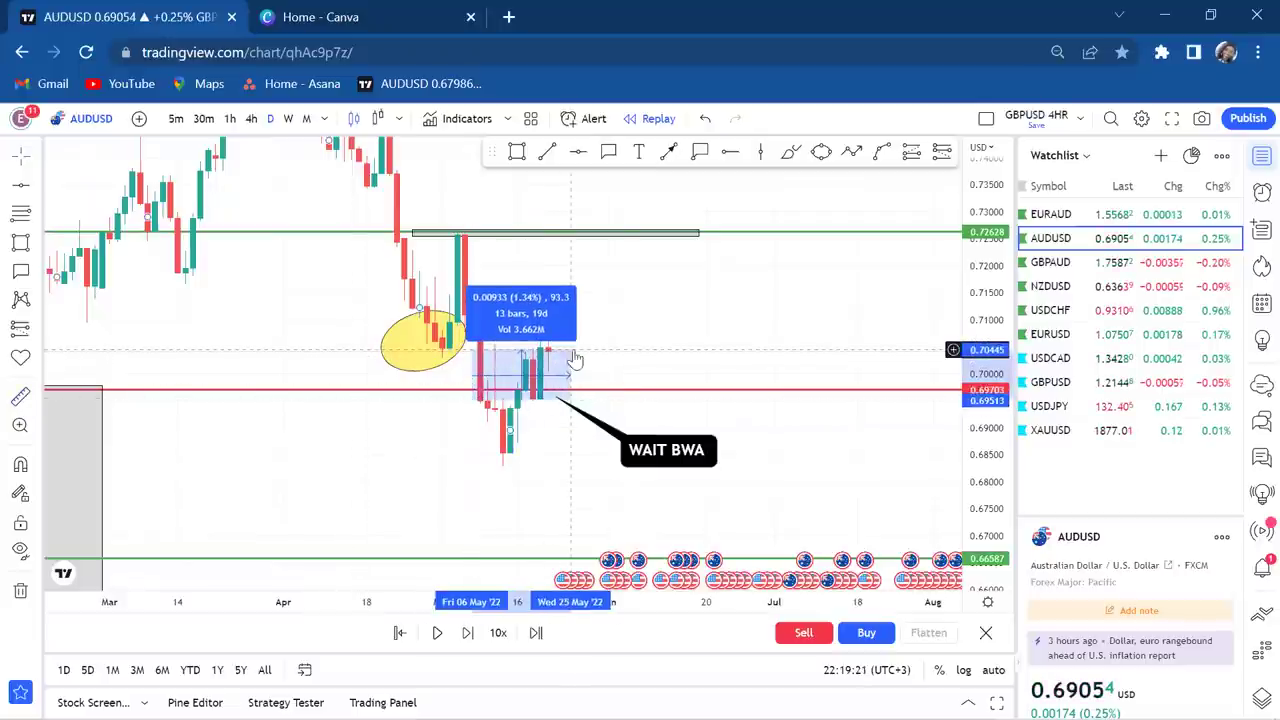
- Clear the measurement and advance the daily replay nine bars, until price reaches the thin rectangle on the 0.72628 green line
left_click(574, 350)
left_click_drag(628, 357, 848, 352)
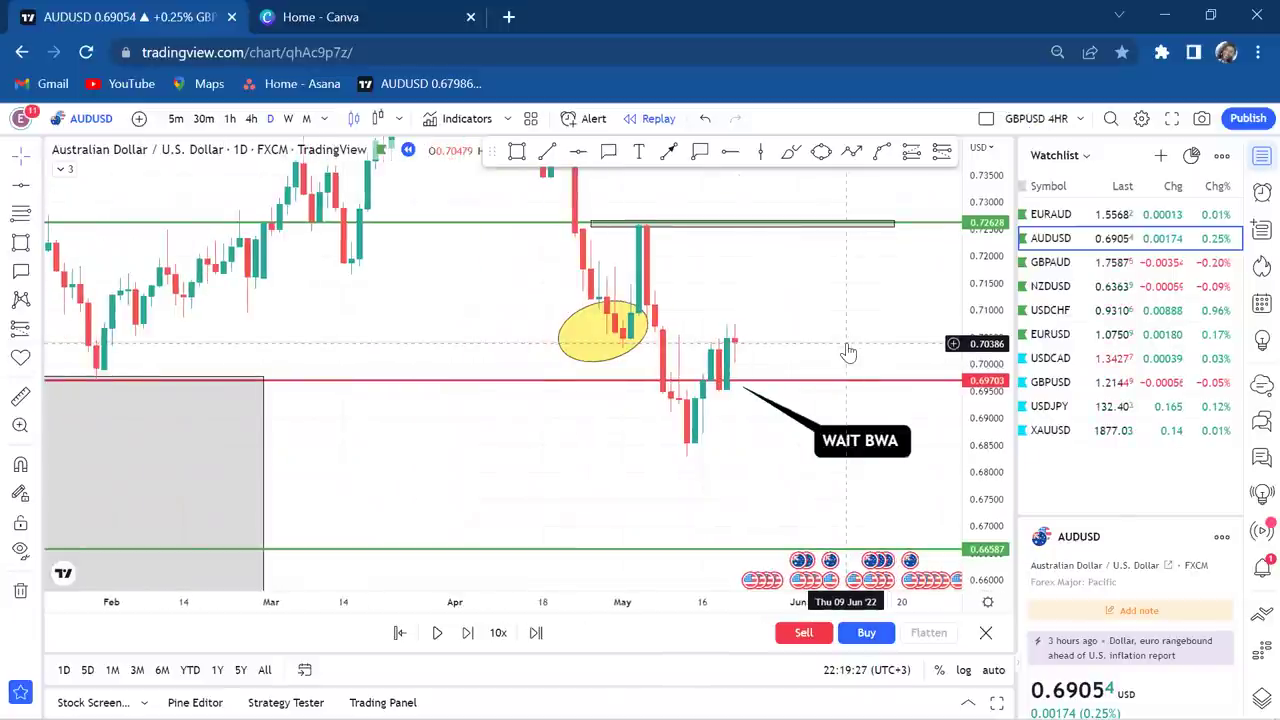
scroll(766, 323, "down", 2)
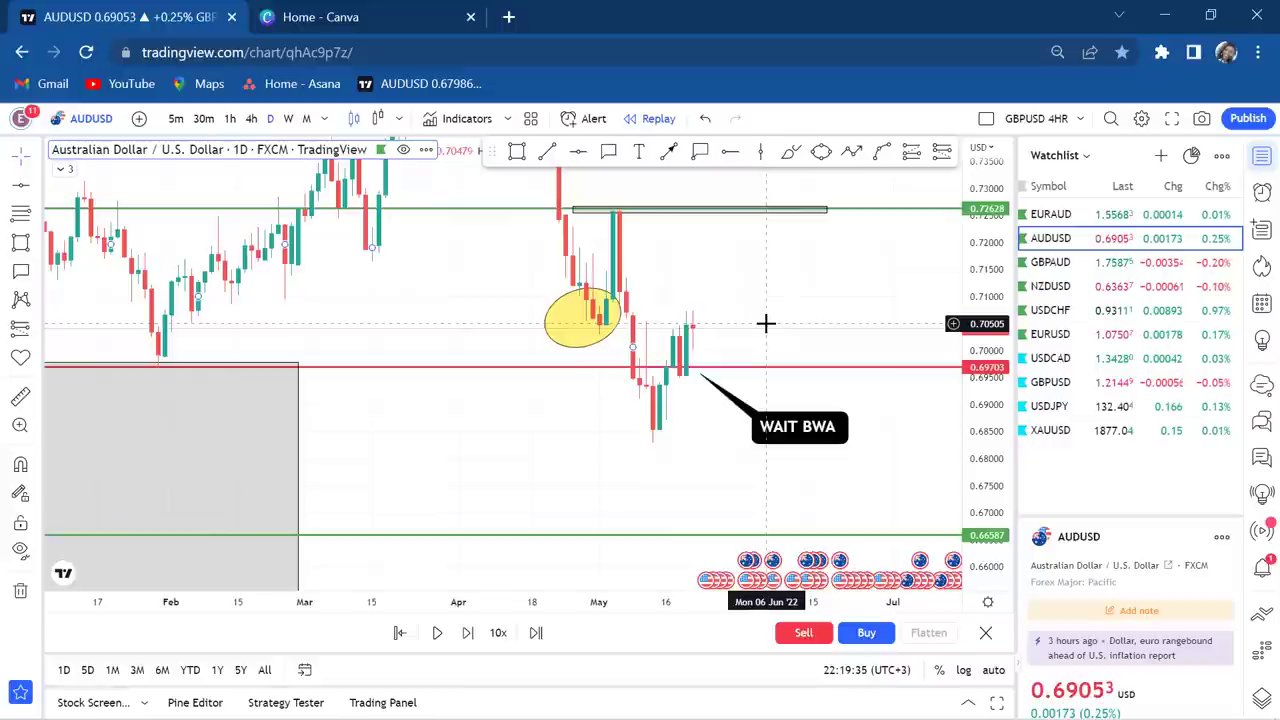
left_click_drag(700, 314, 657, 380)
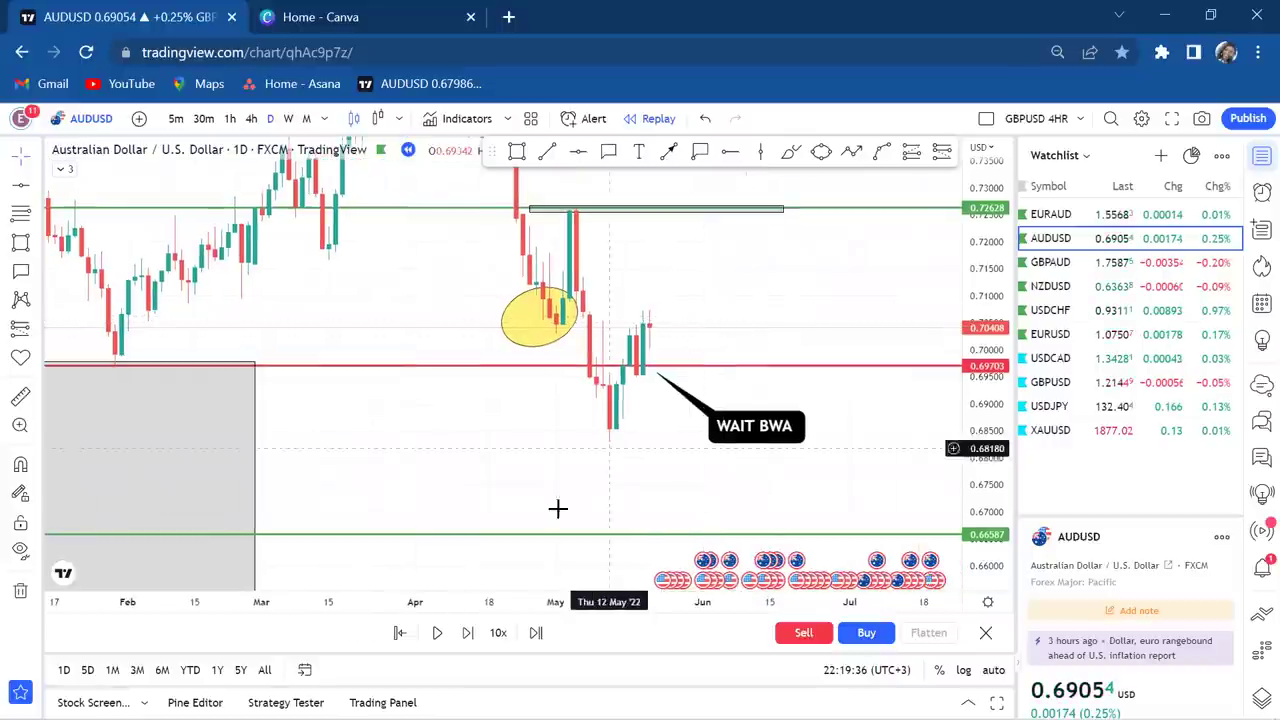
left_click(469, 633)
left_click(469, 633)
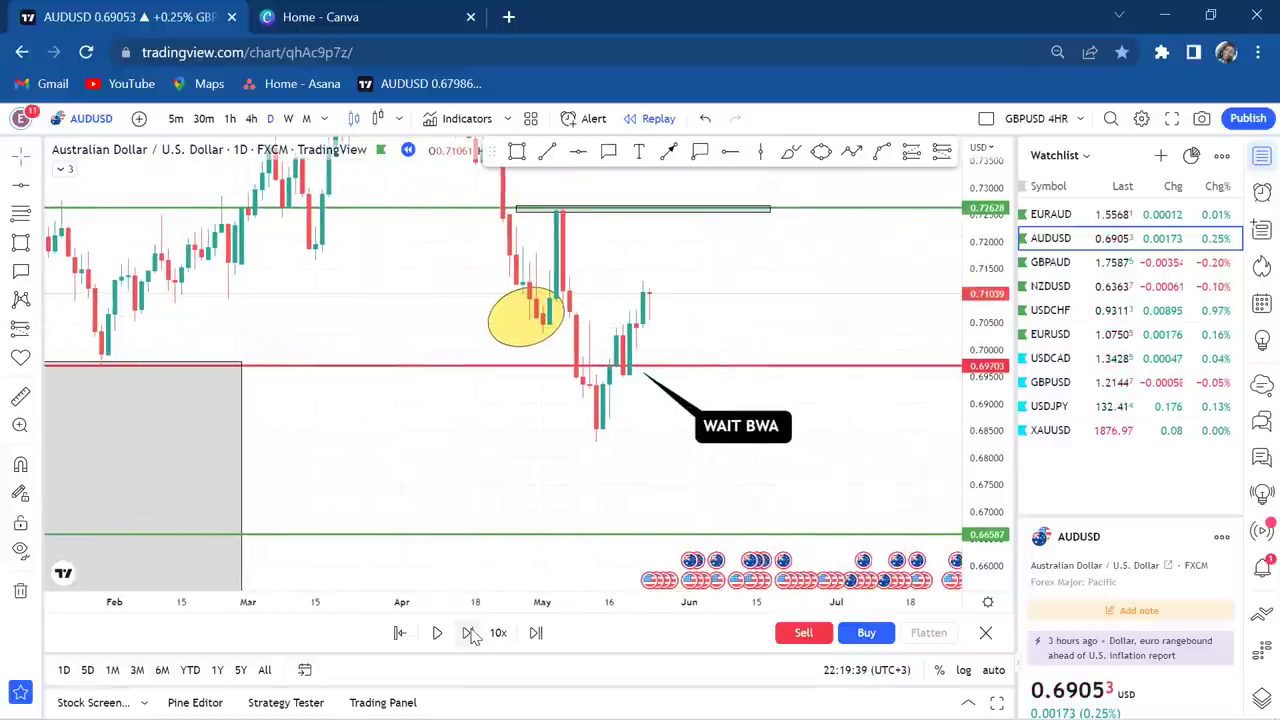
left_click(469, 633)
left_click(469, 633)
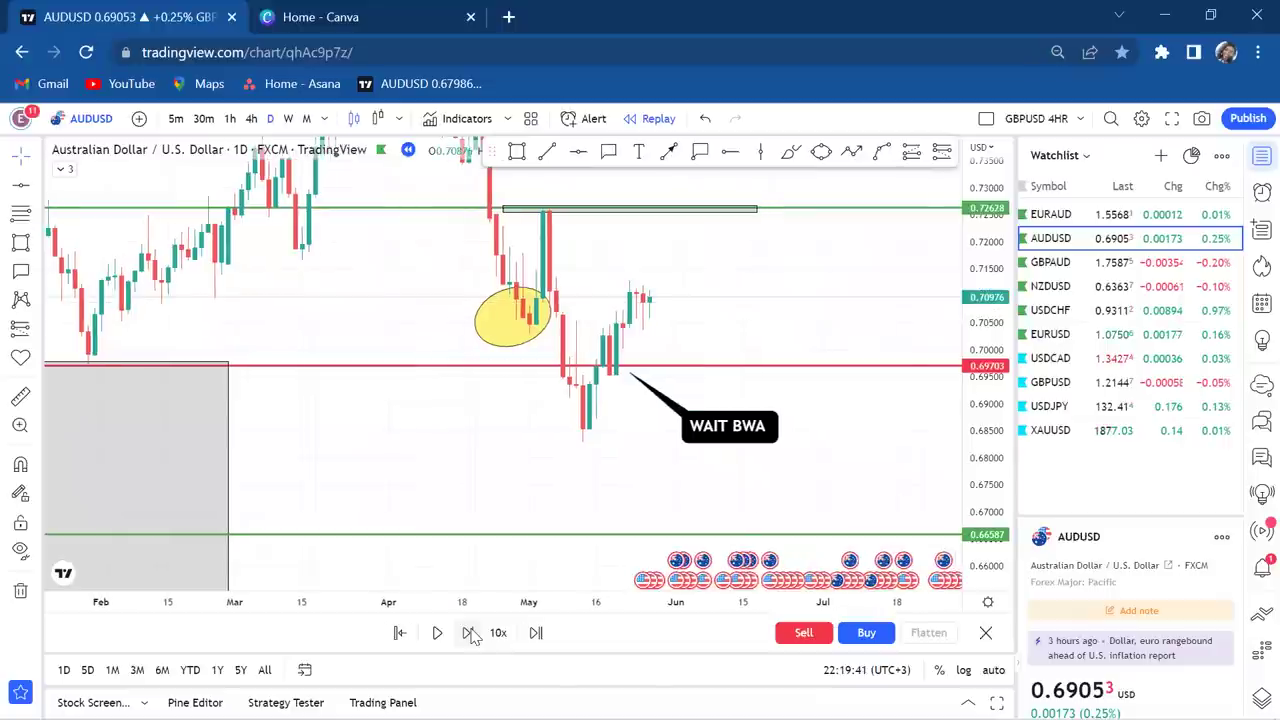
left_click(469, 633)
left_click(469, 633)
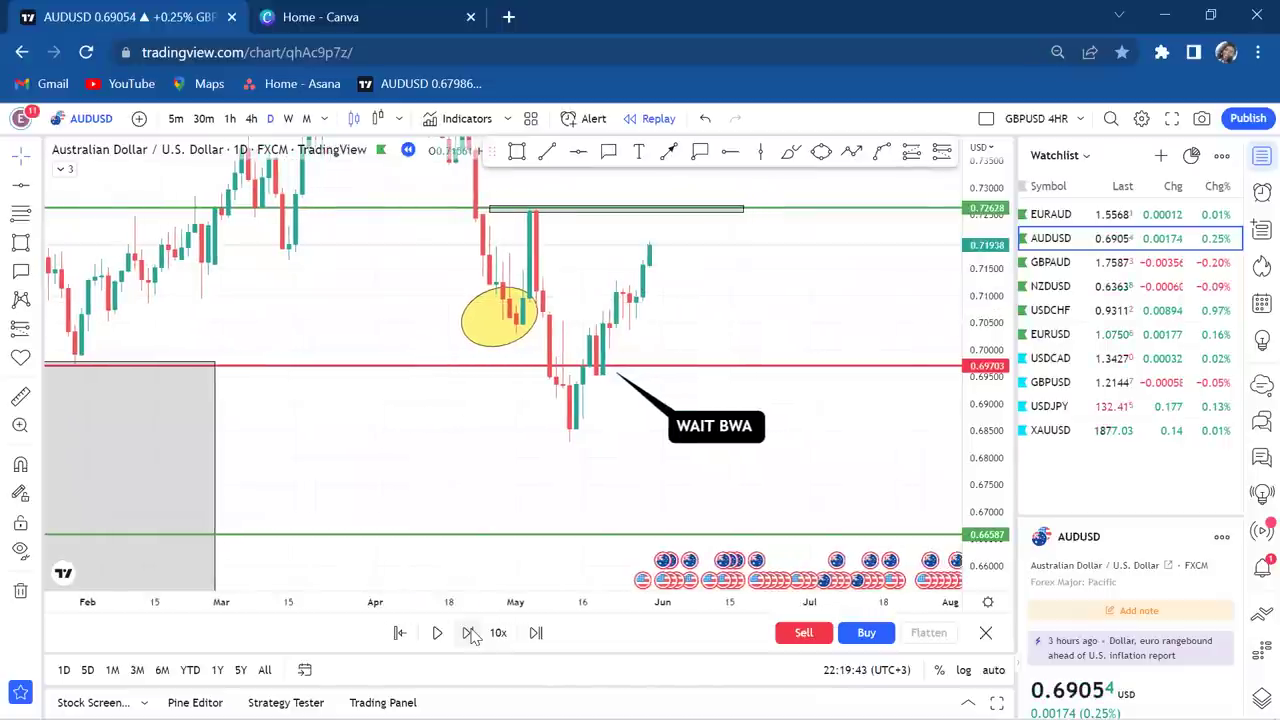
left_click(469, 633)
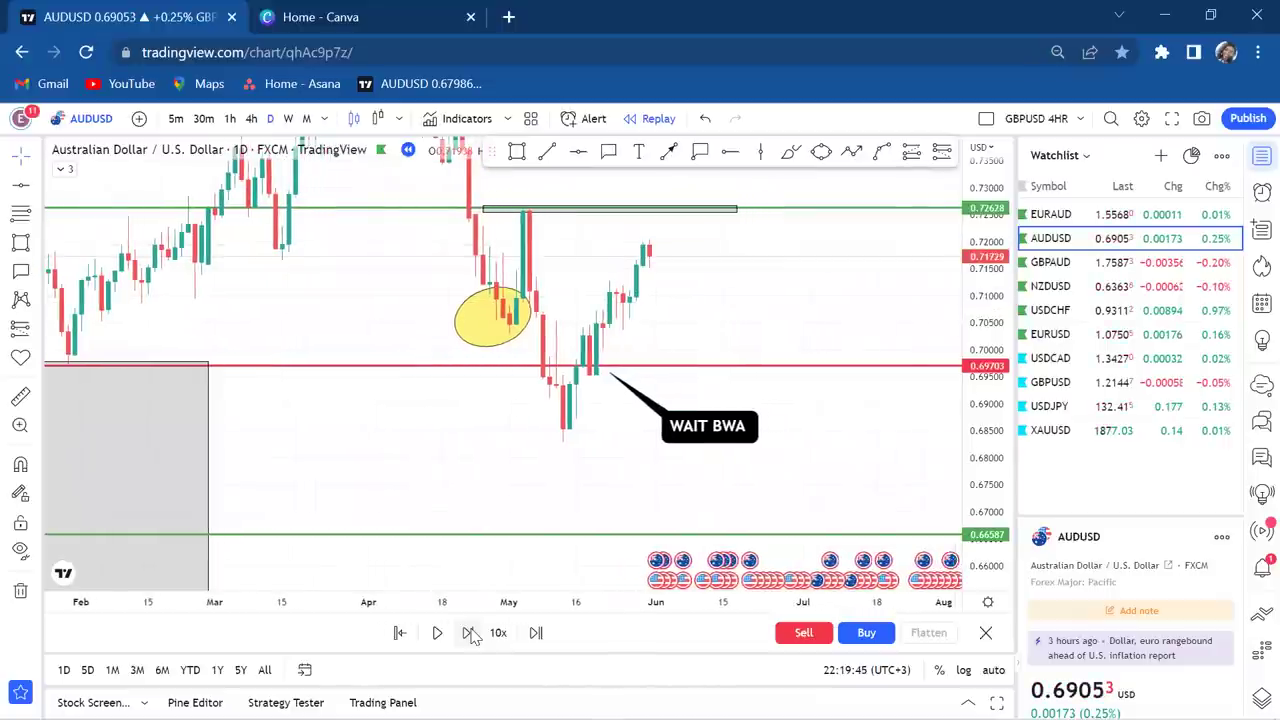
left_click(469, 633)
left_click(469, 633)
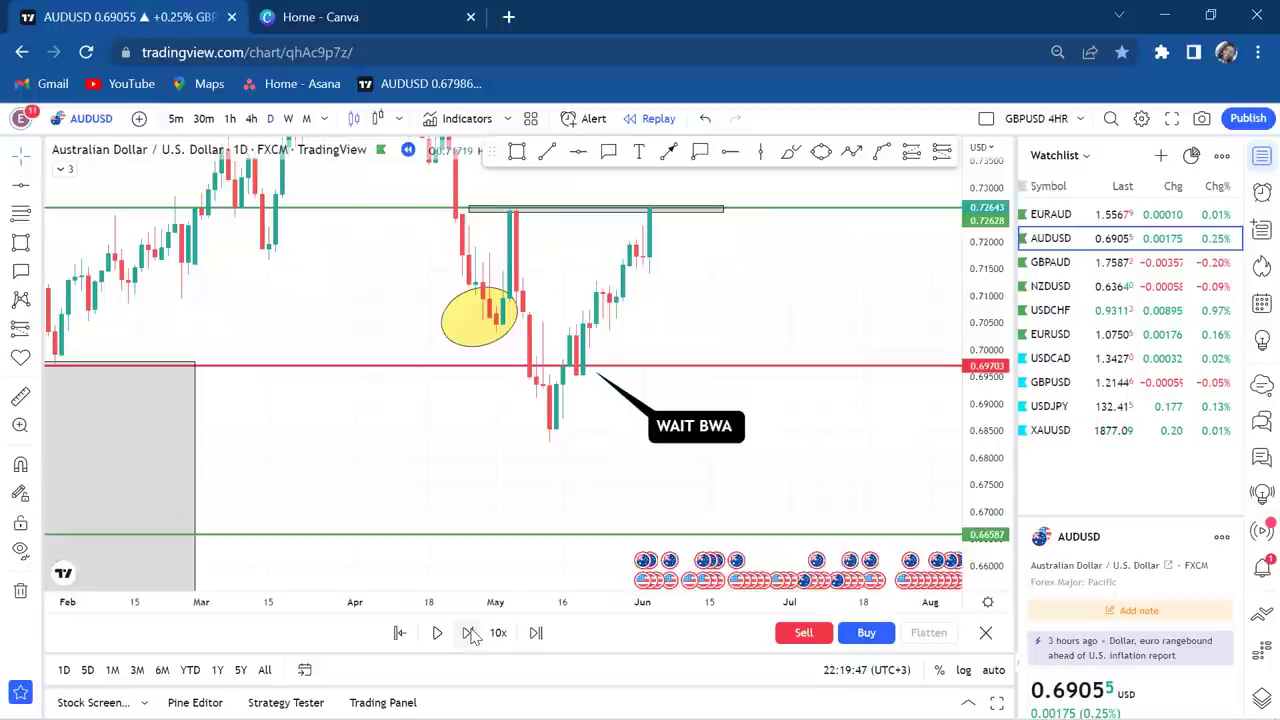
- Examine the rally into the thin rectangle against the red support line and the lower green target lines
scroll(729, 200, "up", 2)
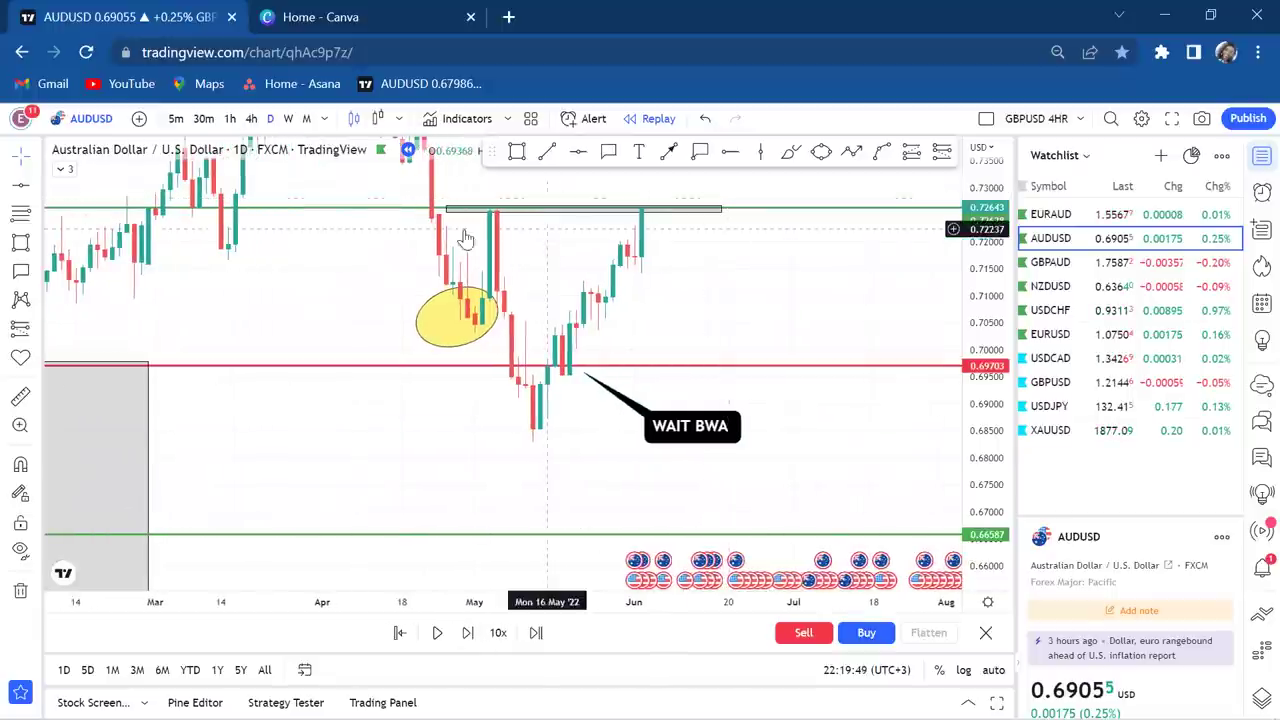
left_click(563, 207)
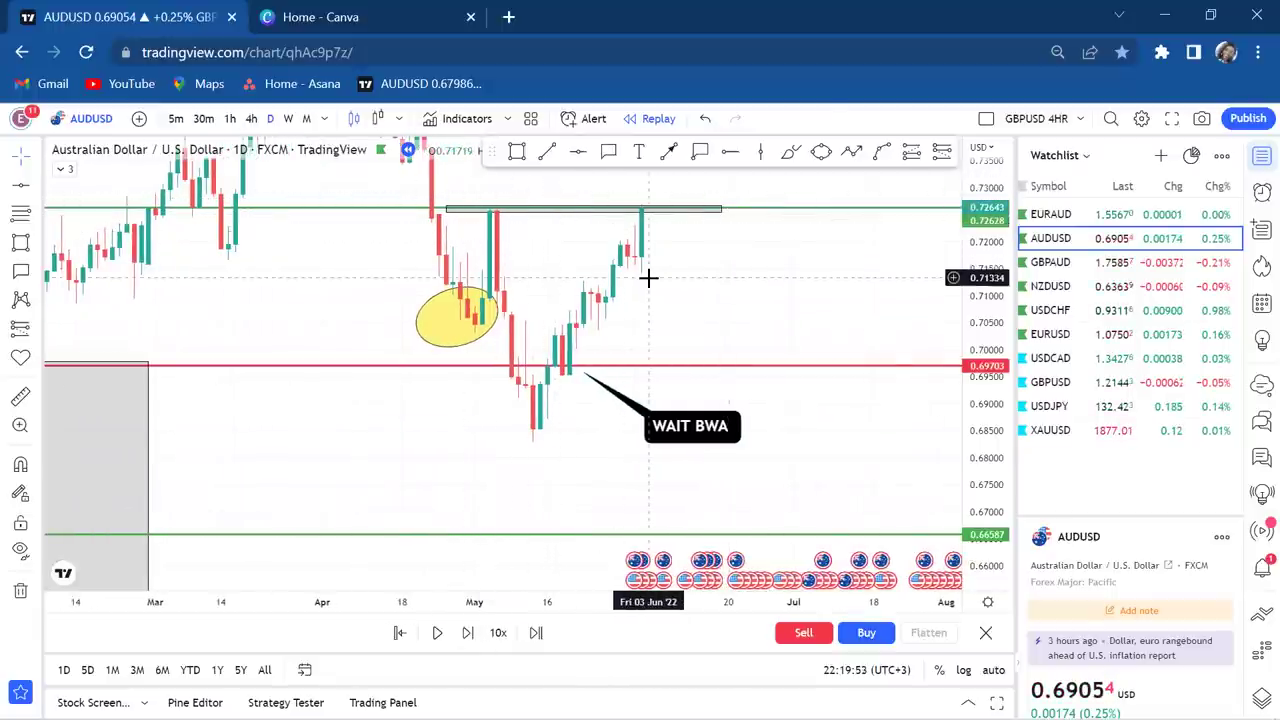
scroll(651, 277, "up", 1)
left_click_drag(651, 277, 613, 273)
scroll(613, 273, "down", 1)
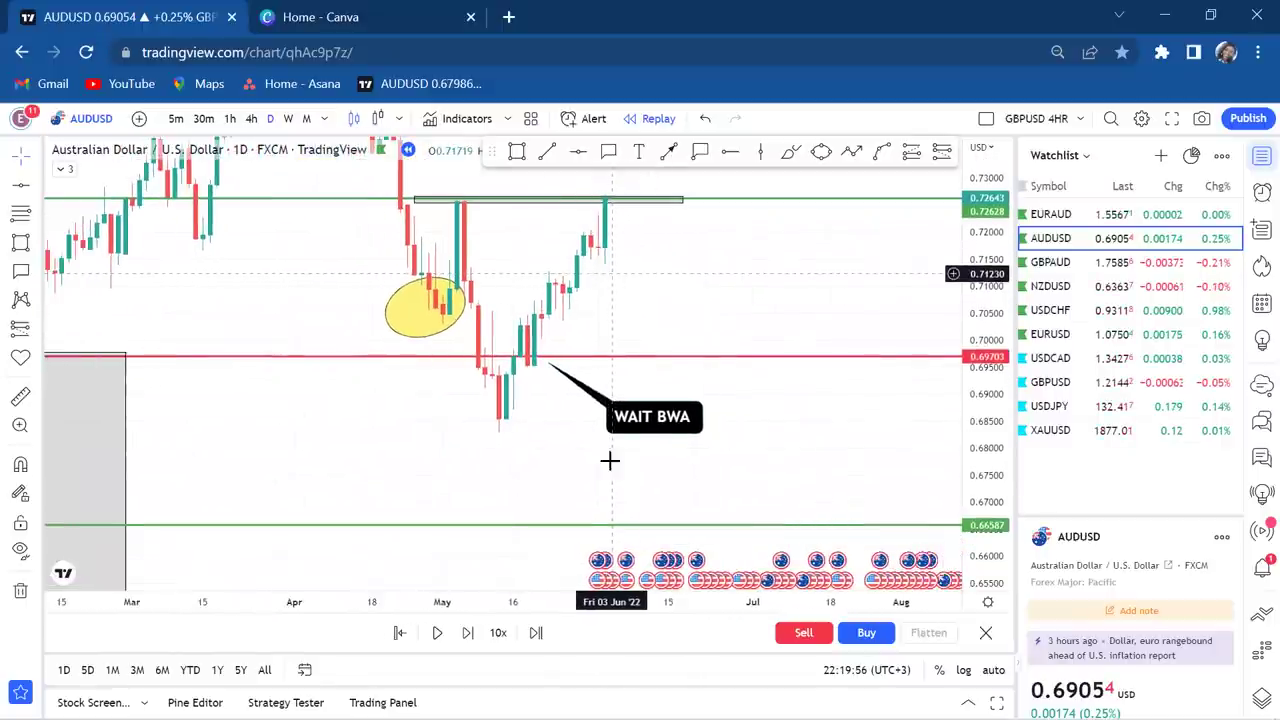
mouse_move(623, 520)
mouse_move(671, 360)
left_mouse_down()
mouse_move(682, 281)
mouse_move(665, 356)
left_mouse_up()
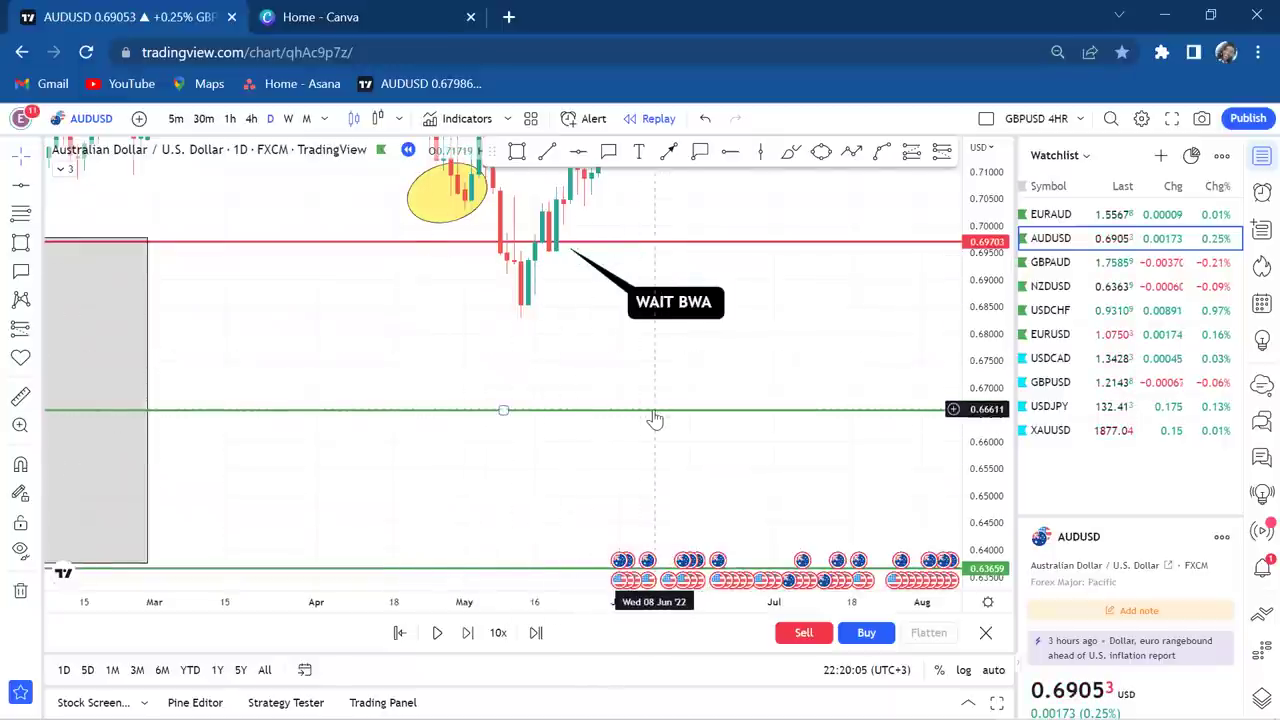
left_click_drag(634, 477, 609, 533)
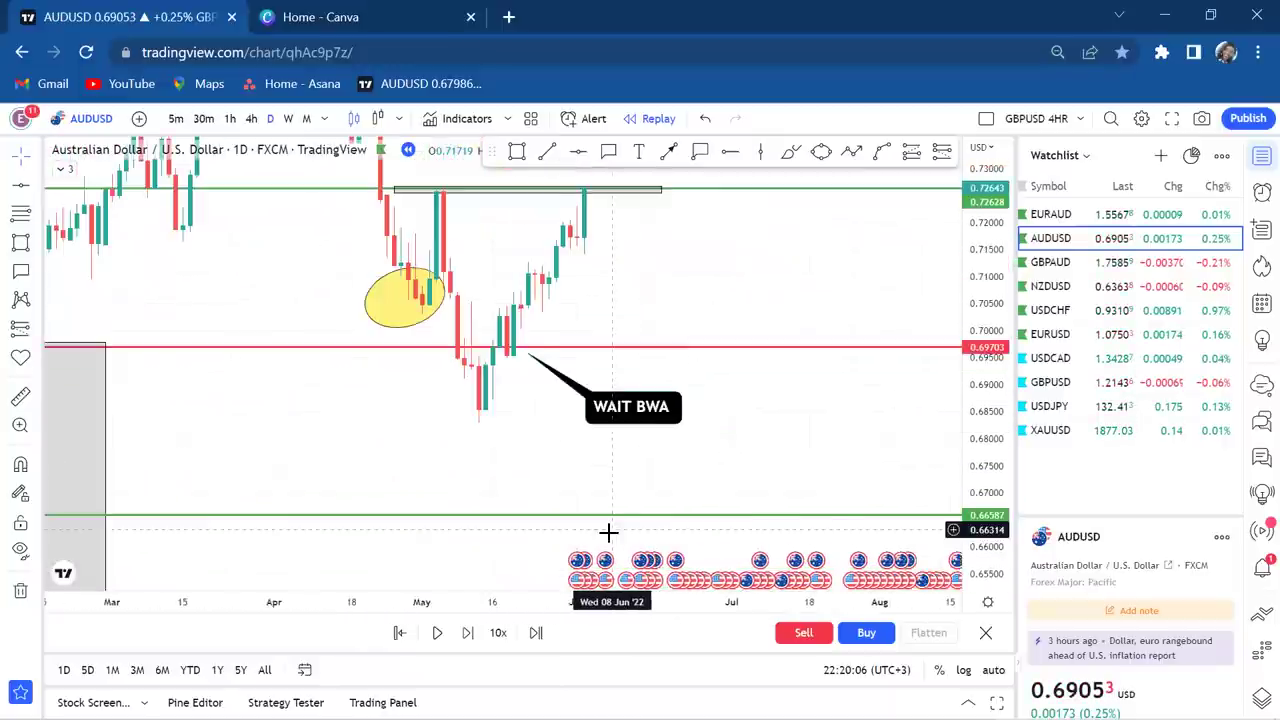
left_click_drag(663, 334, 660, 378)
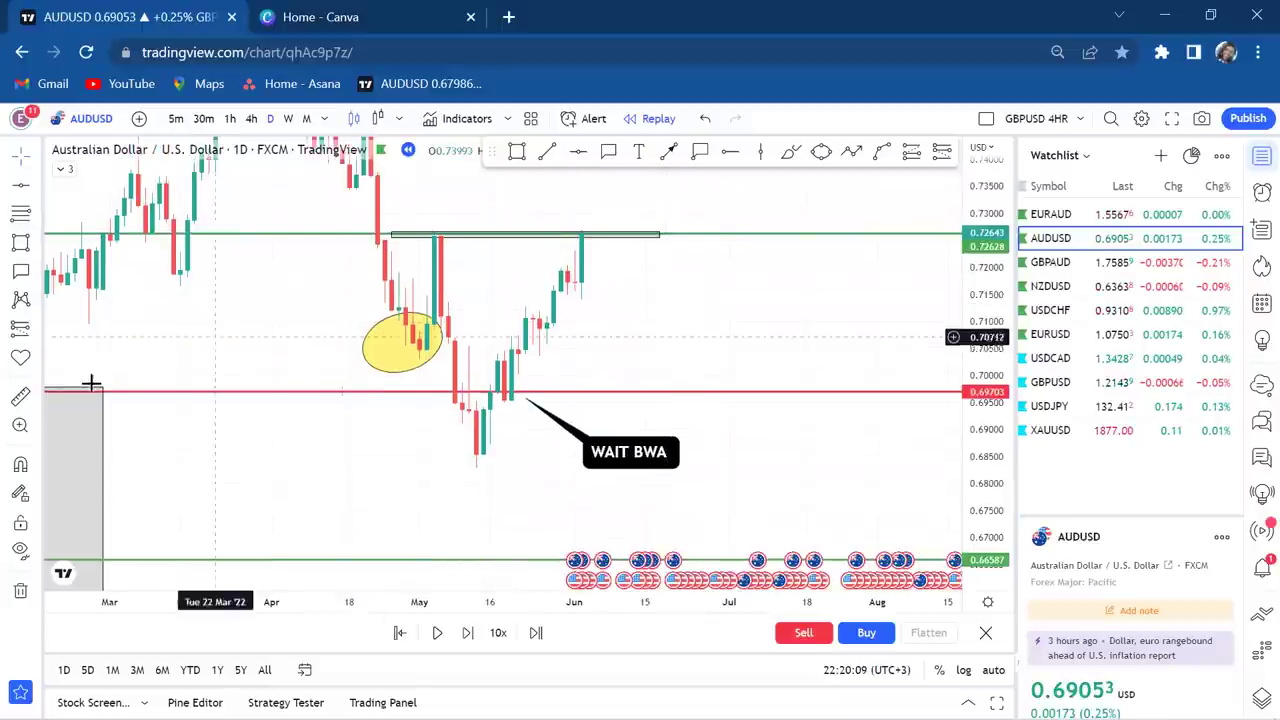
- Measure the range from the thin rectangle down to the May low and place a horizontal ray at its midpoint, 0.70490, from 18 May 2022
left_click(376, 232)
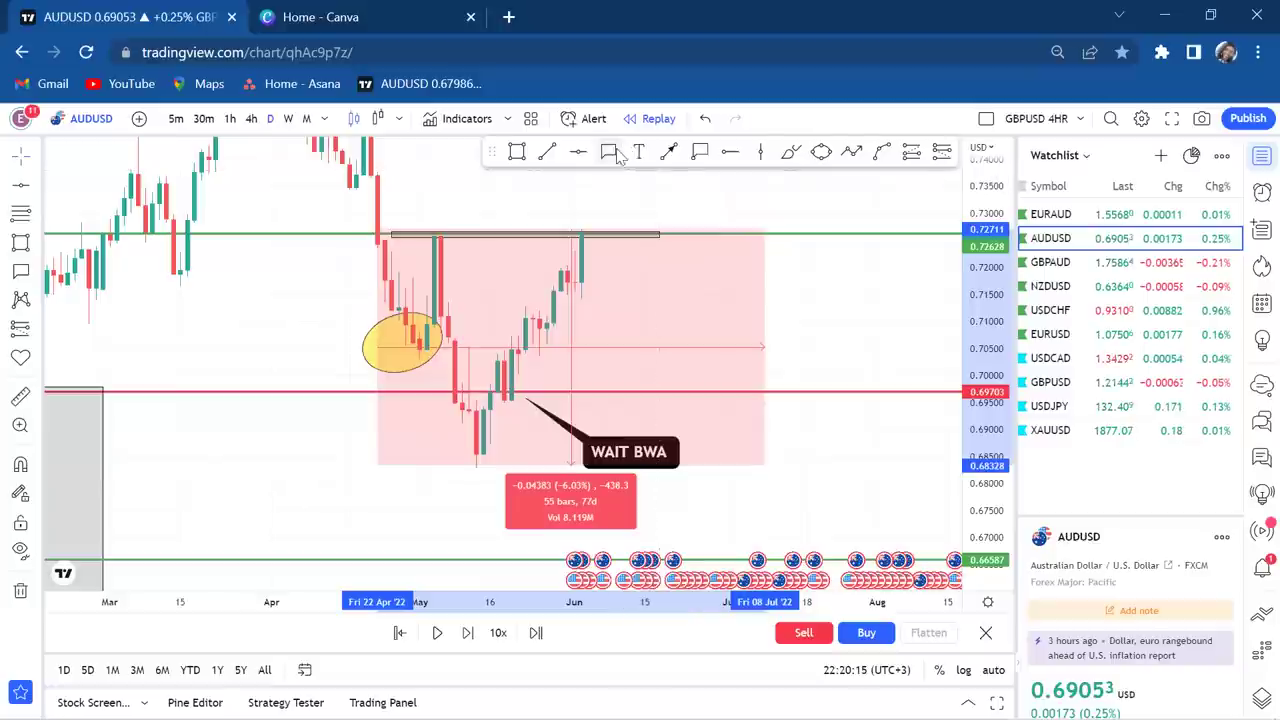
left_click(722, 153)
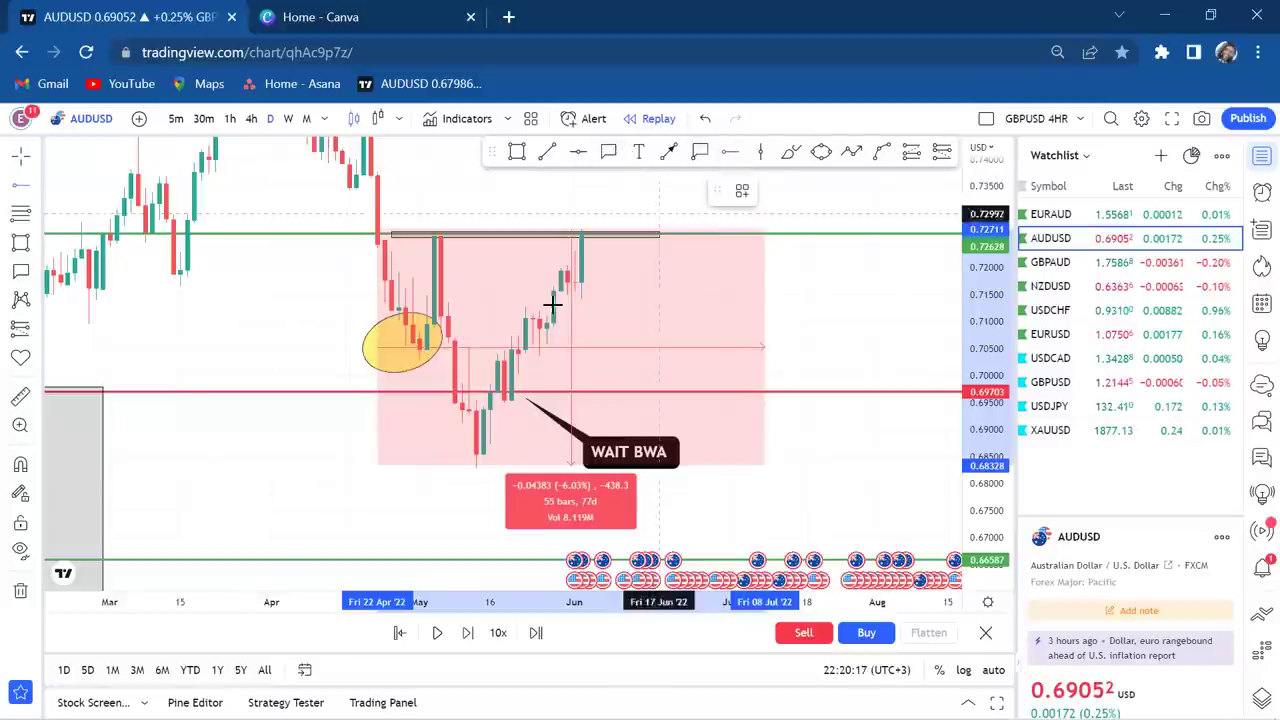
left_click(505, 348)
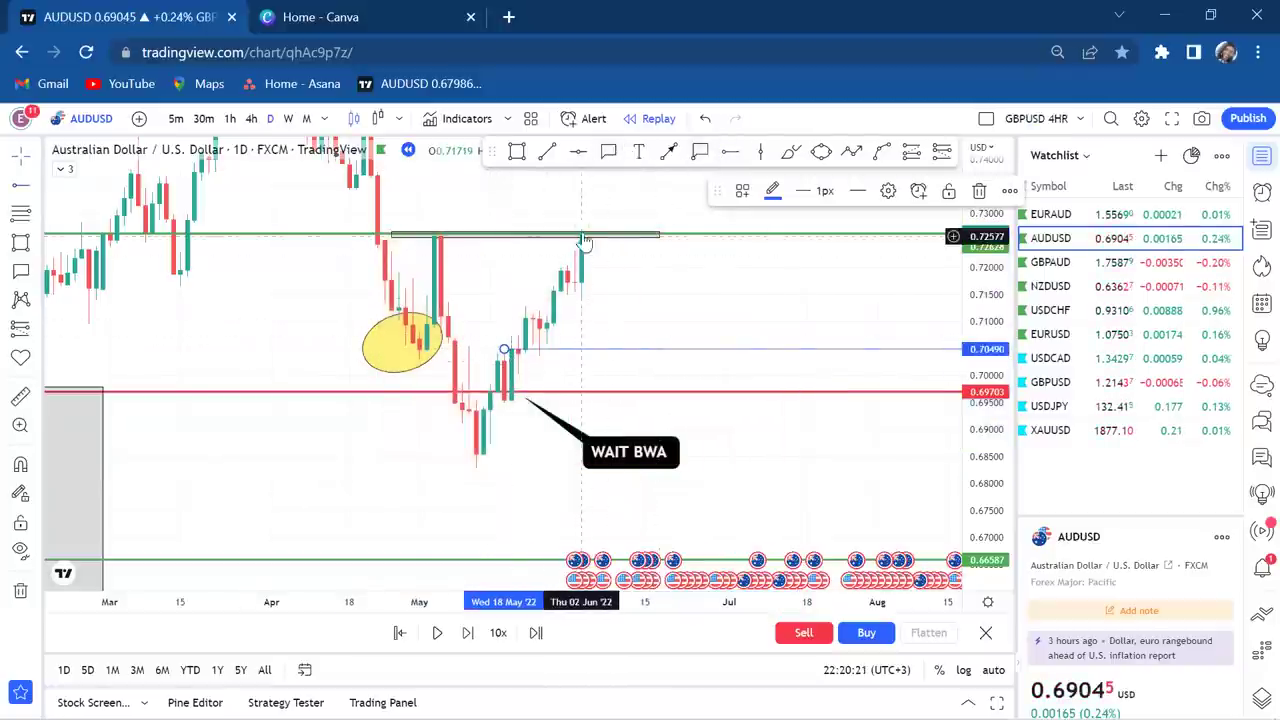
- Add a horizontal line at the May low, about 0.68298, and colour it red
left_click(580, 150)
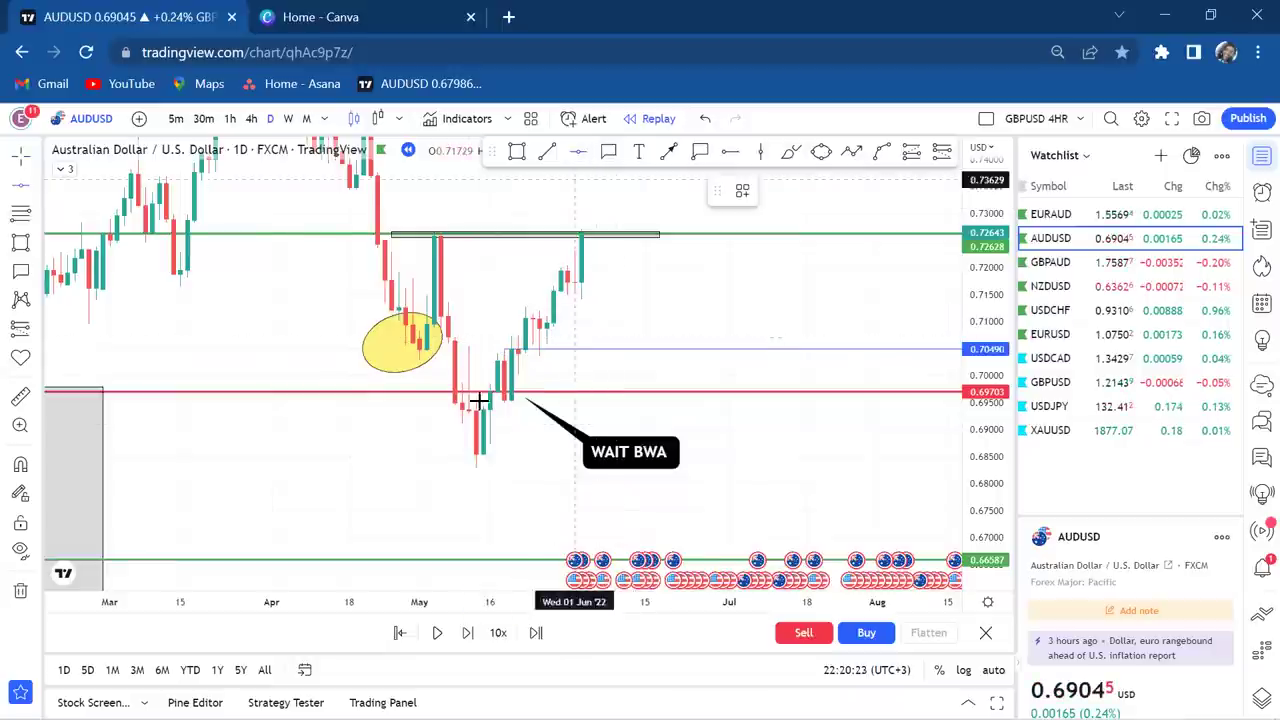
left_click(417, 467)
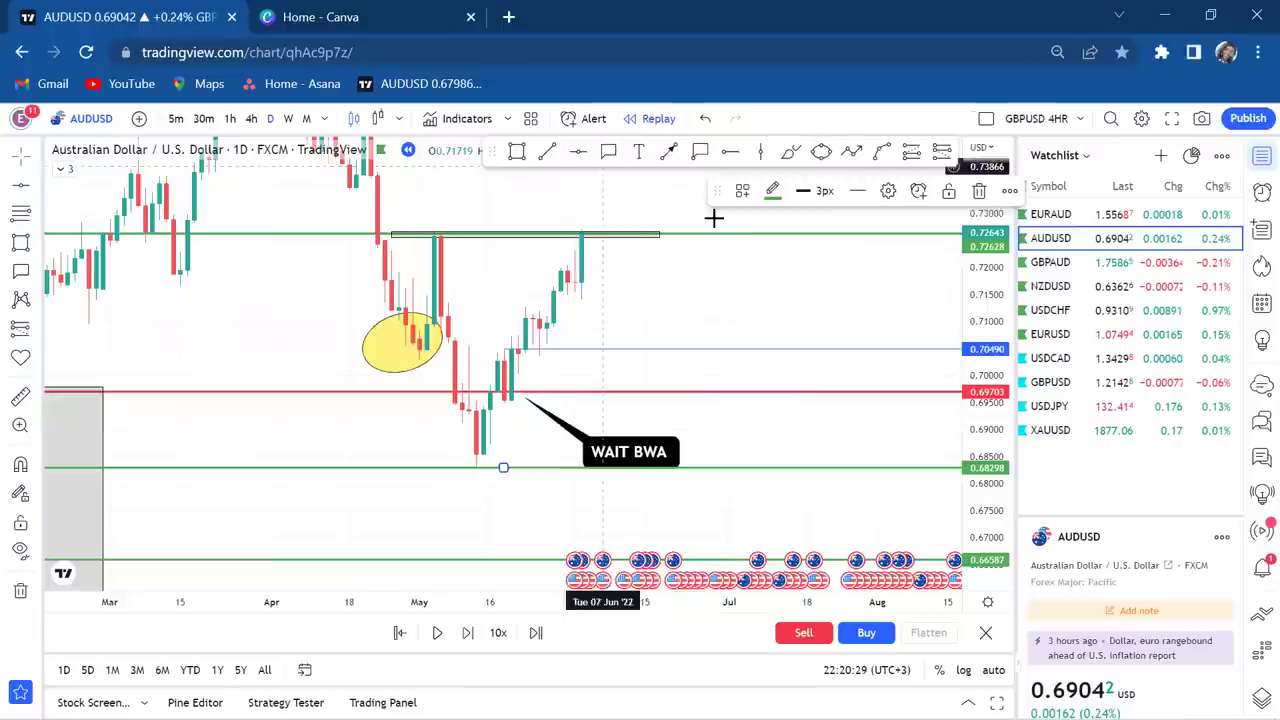
left_click(772, 190)
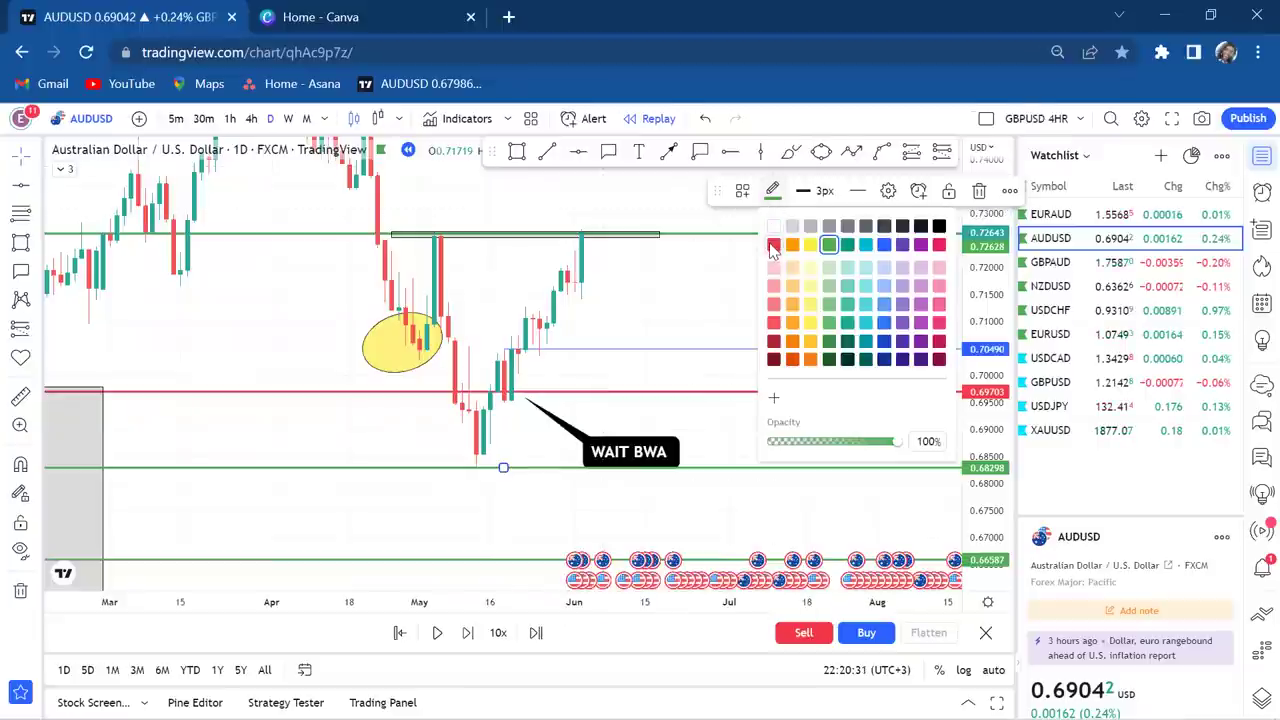
left_click(773, 245)
- Advance the replay one bar and draw a rectangle around the latest candles at the 0.72628 line, from 31 May to 23 June 2022, top about 0.72859
scroll(663, 374, "down", 1)
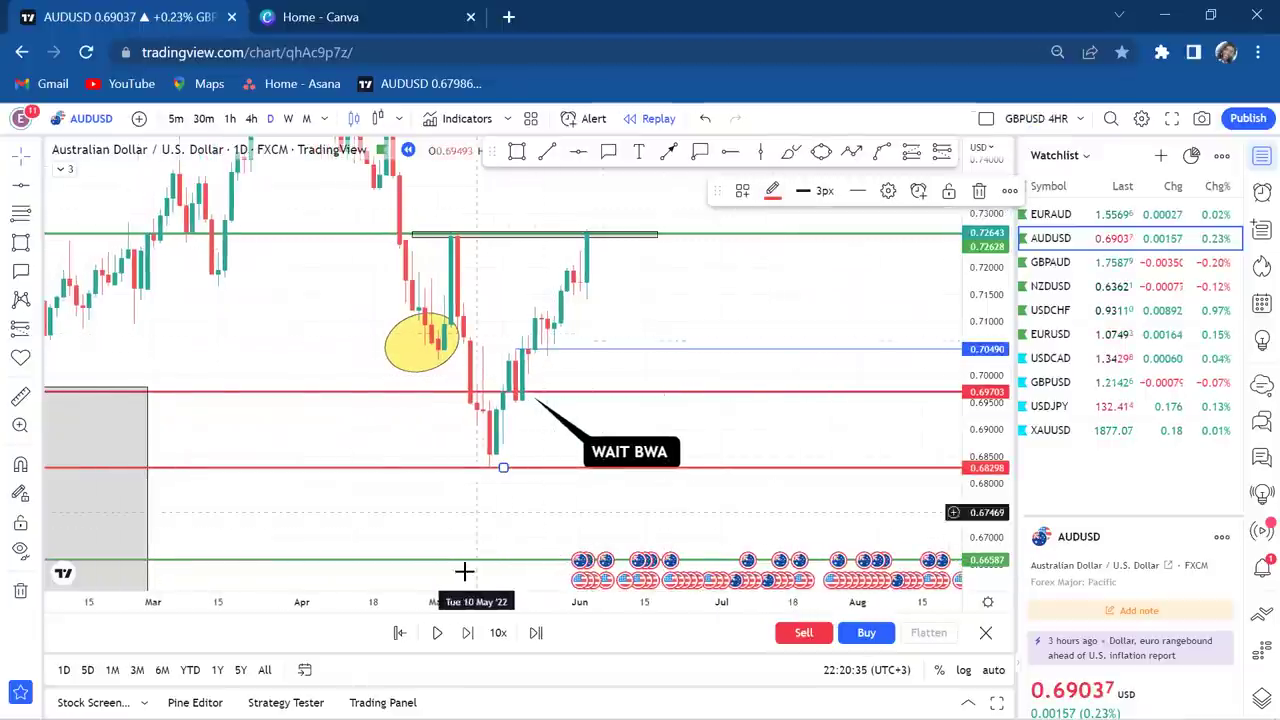
left_click(463, 633)
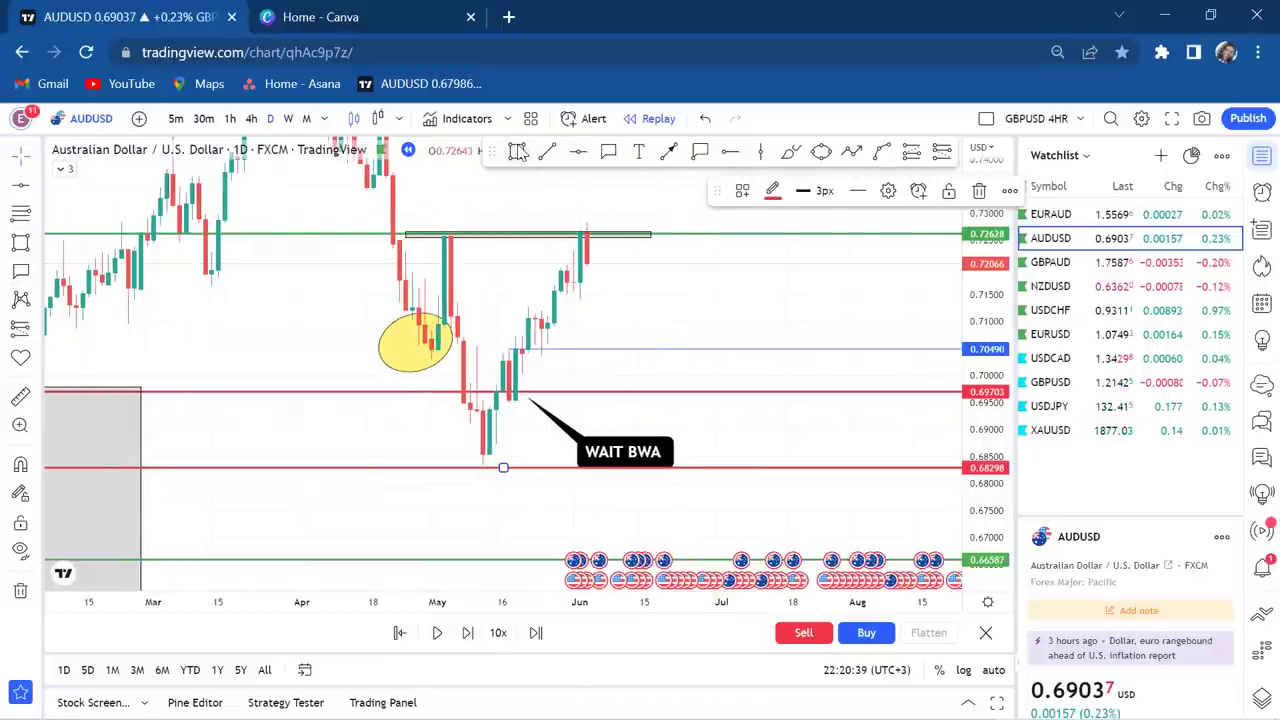
left_click(518, 151)
mouse_move(565, 220)
left_mouse_down()
mouse_move(663, 283)
mouse_move(677, 269)
left_mouse_up()
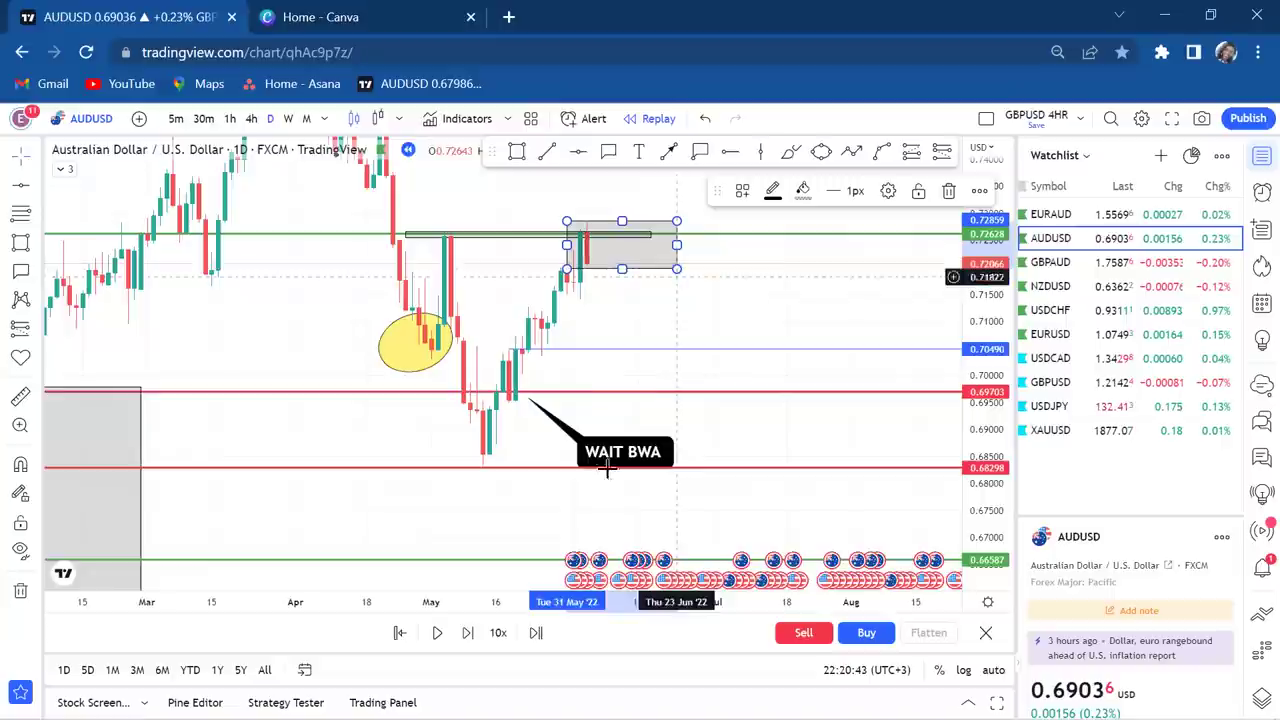
- Advance the replay one more bar and place a short position with entry at 0.71837 and target at 0.66596 on the lower green line
left_click(468, 633)
left_click(606, 308)
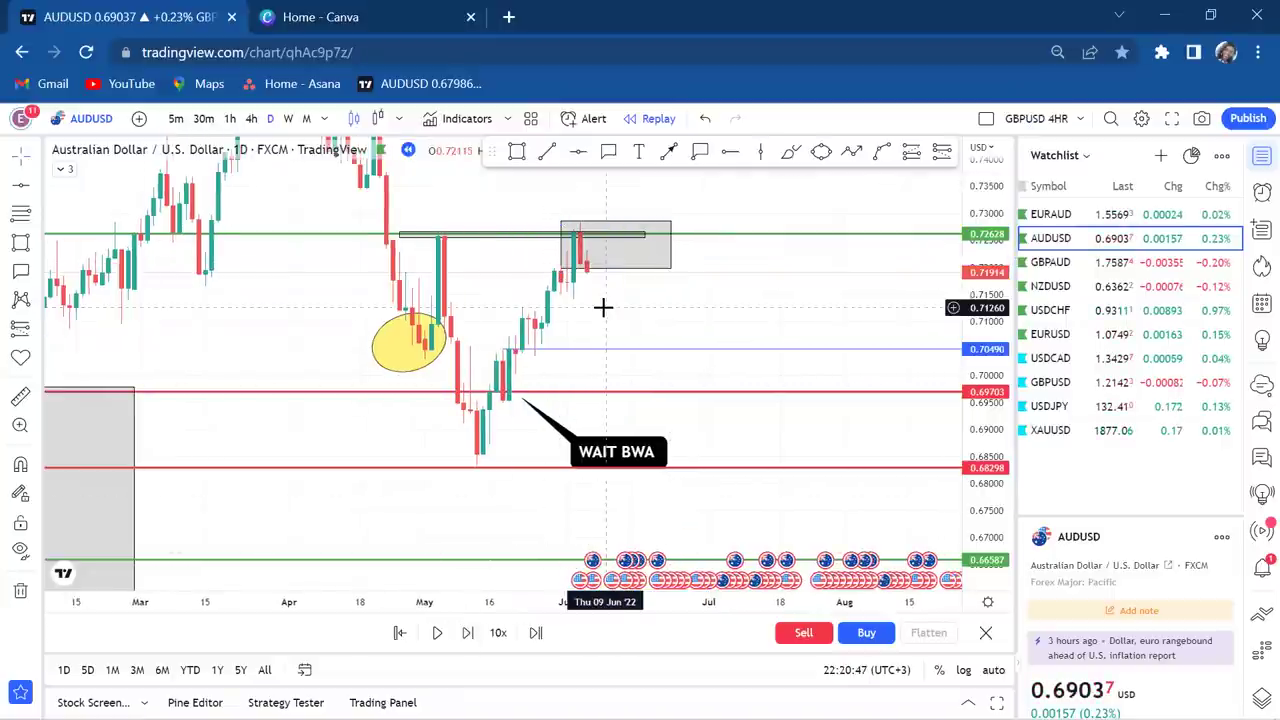
left_click_drag(606, 307, 674, 269)
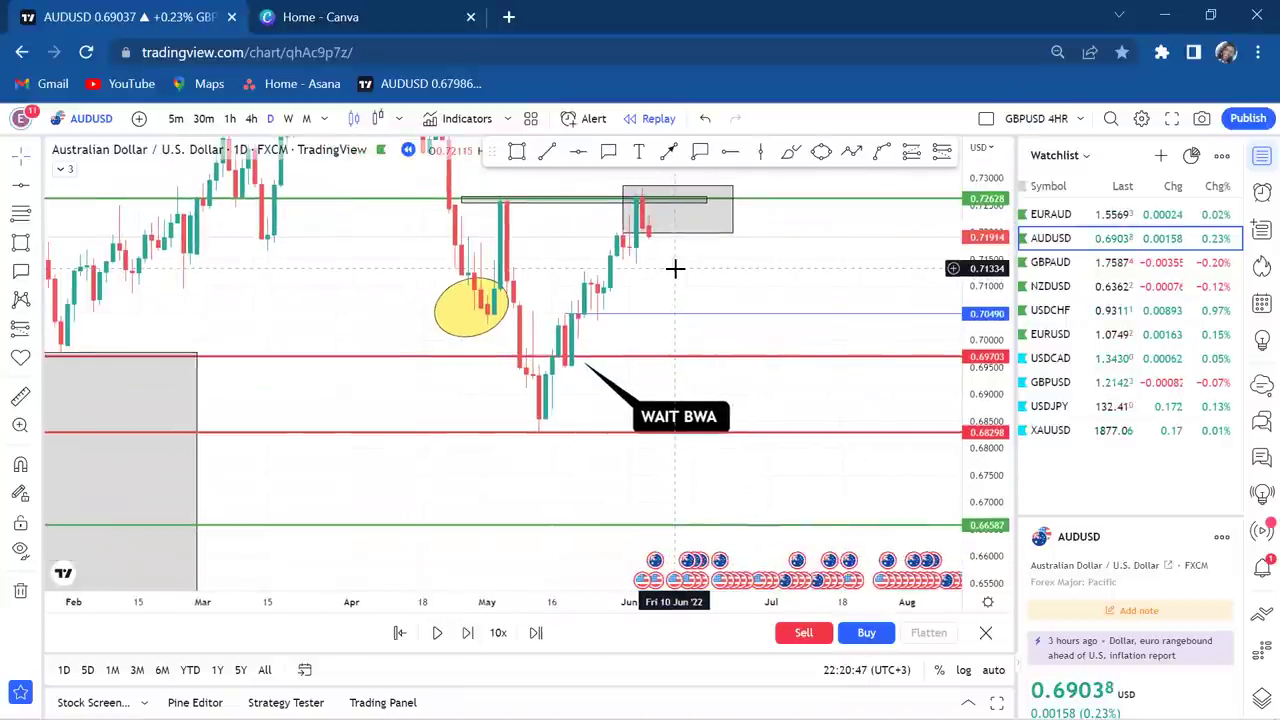
left_click(36, 328)
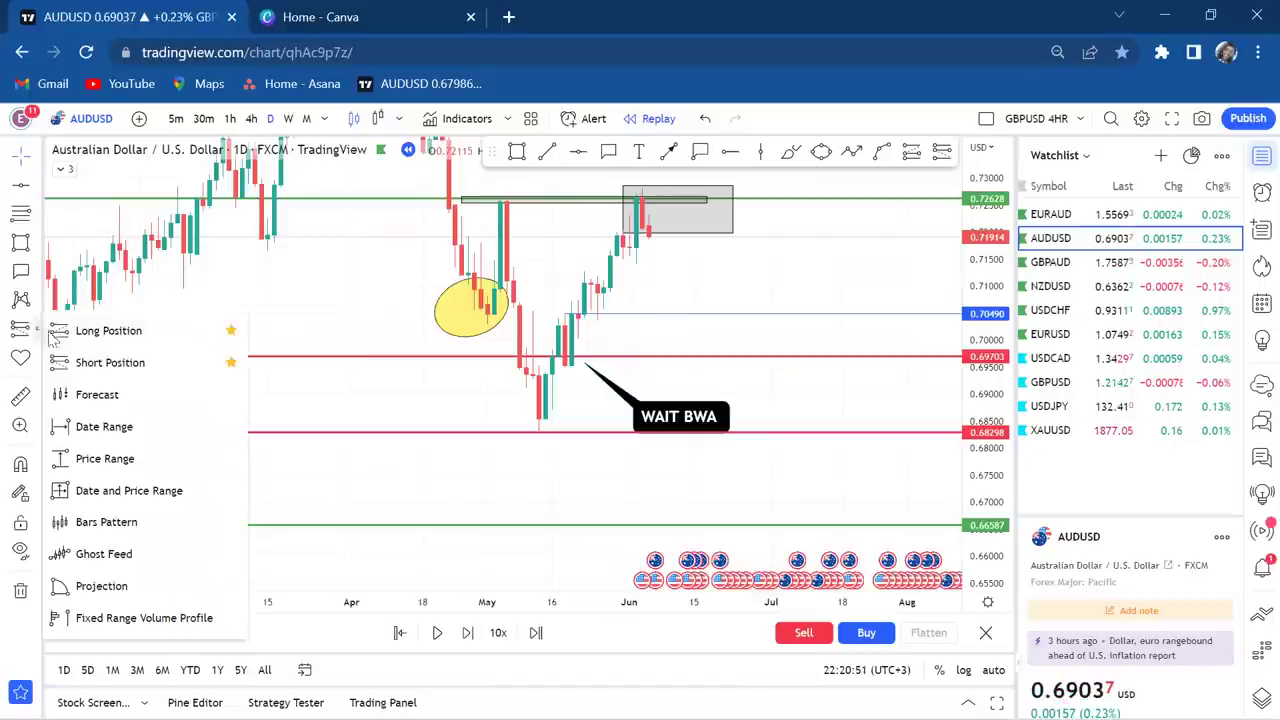
left_click(86, 362)
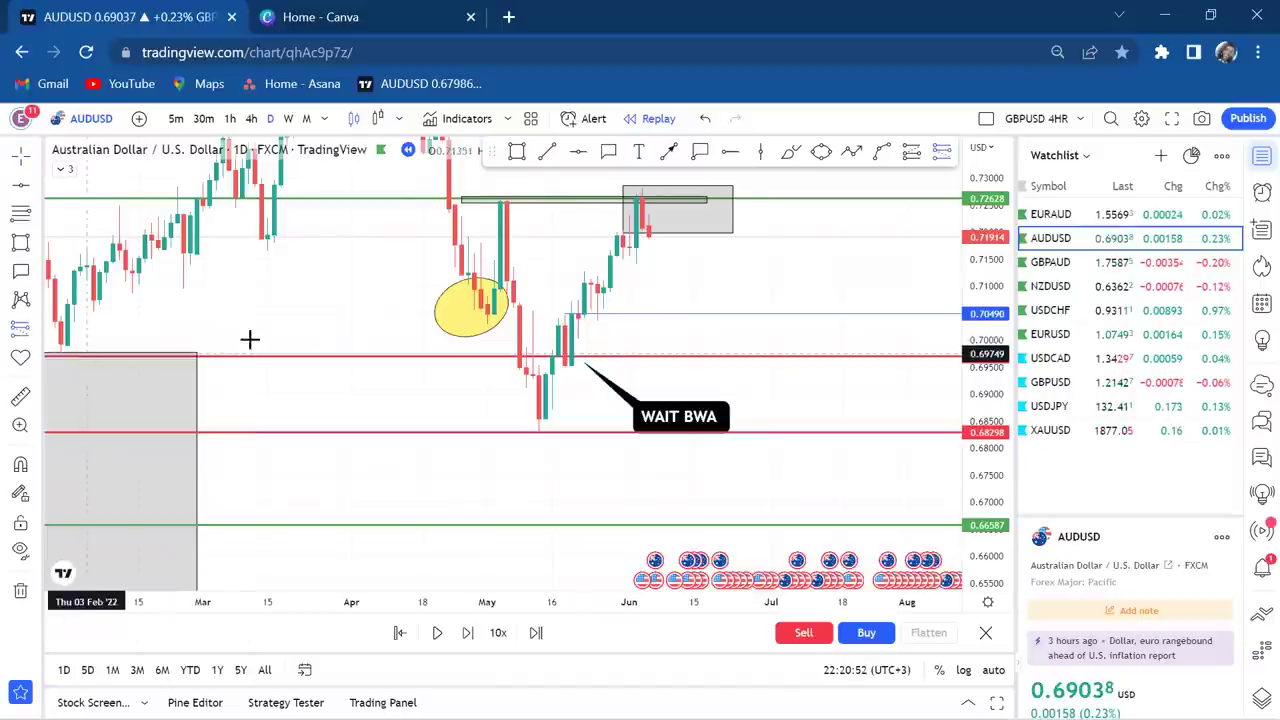
left_click(620, 242)
left_click_drag(620, 342, 578, 533)
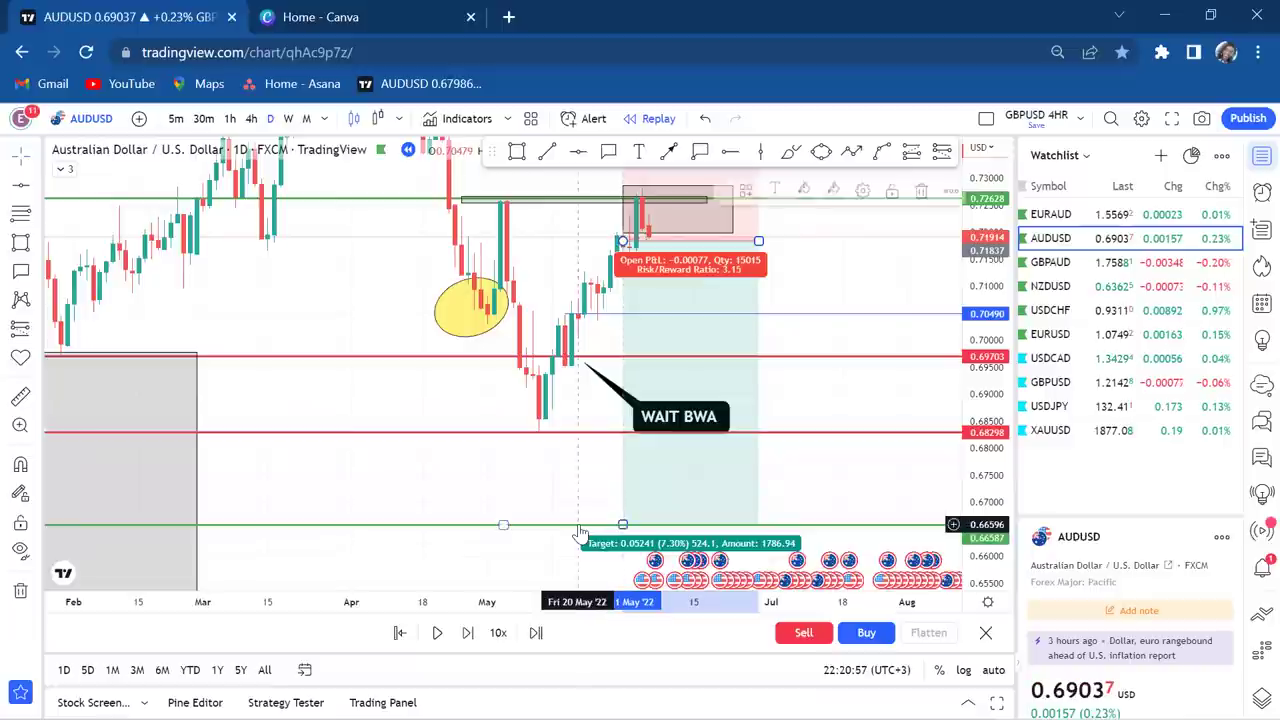
- Advance the daily replay five bars to follow the short position down past the blue midpoint ray and the 0.69703 red line
mouse_move(540, 481)
left_mouse_down()
mouse_move(584, 419)
mouse_move(670, 351)
mouse_move(550, 443)
left_mouse_up()
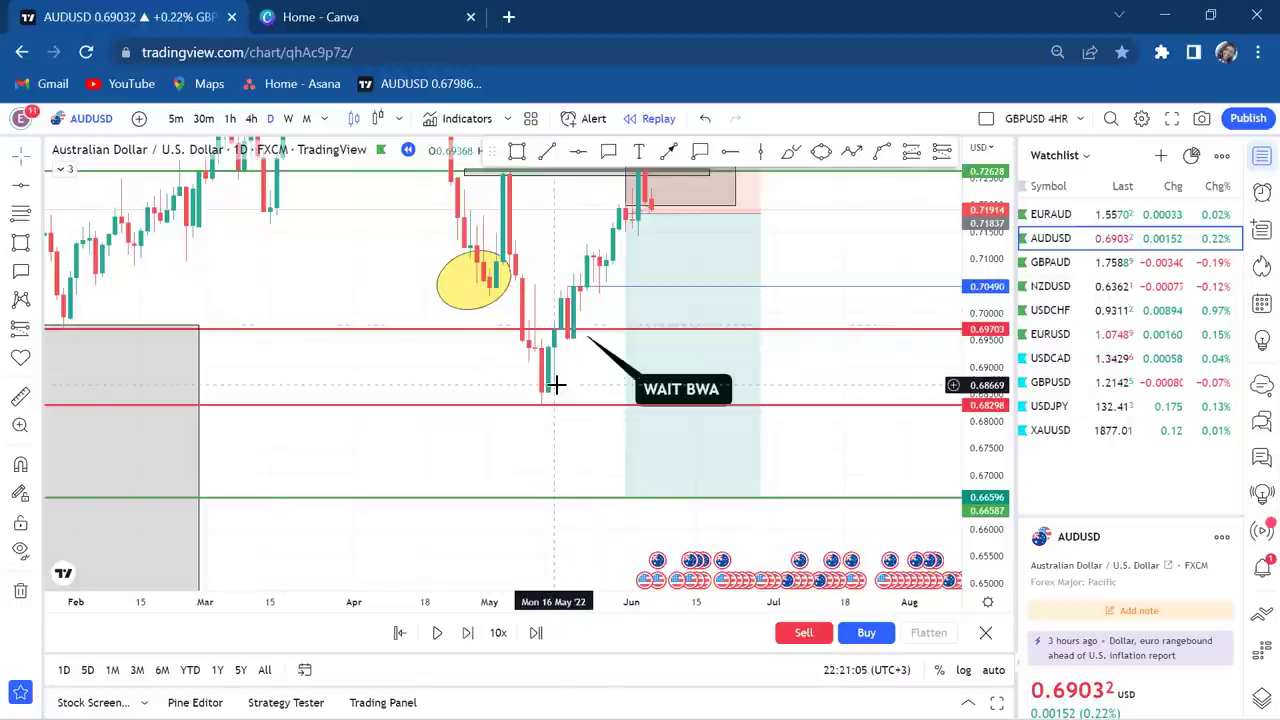
scroll(838, 281, "down", 1)
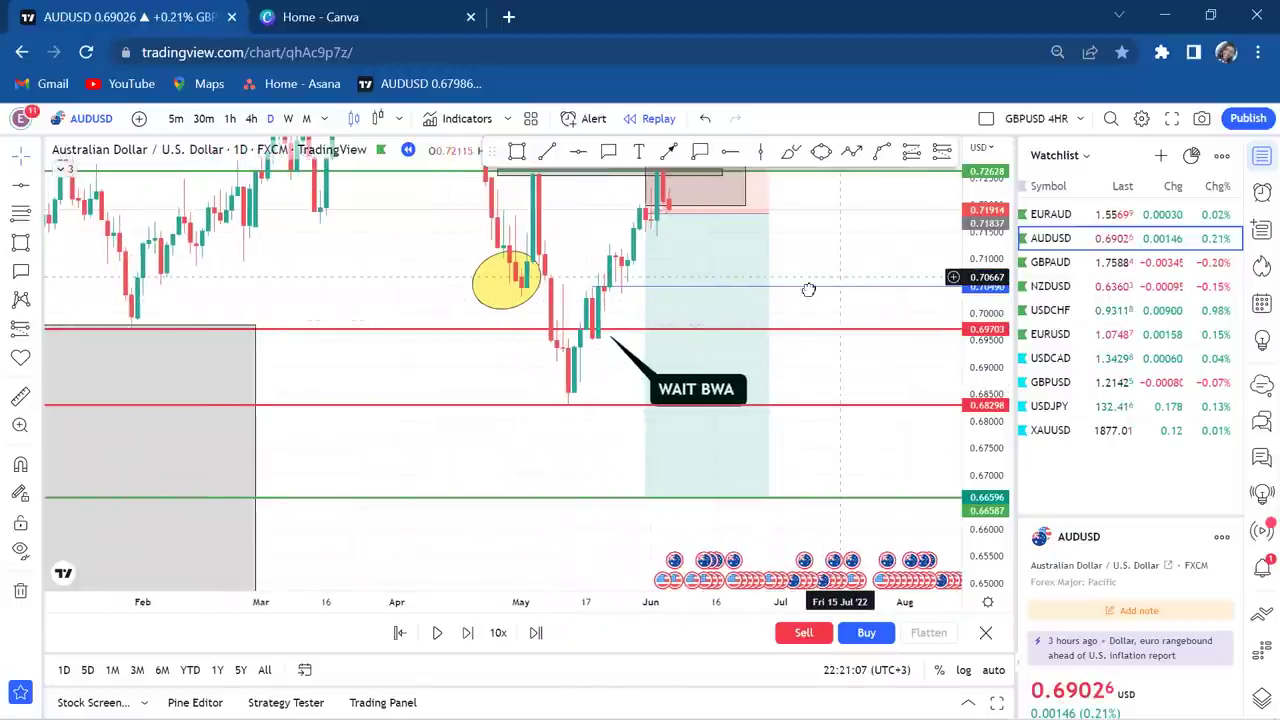
left_click_drag(808, 289, 780, 291)
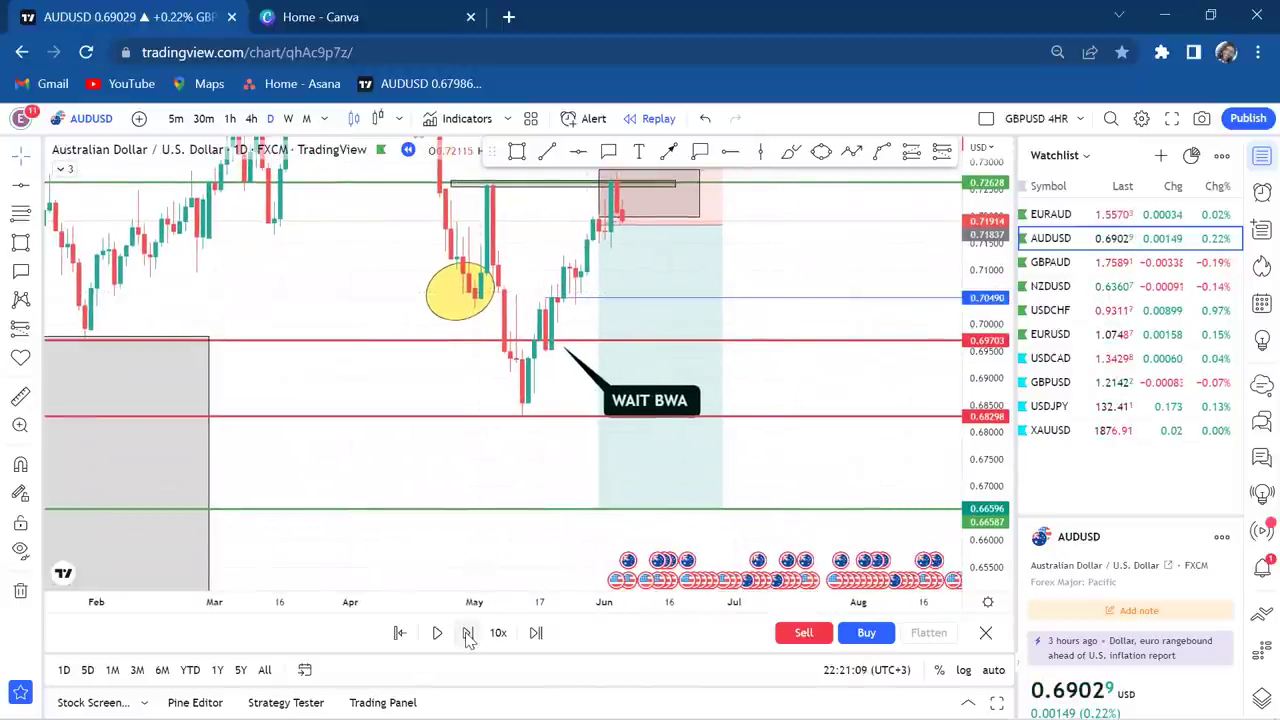
left_click(467, 633)
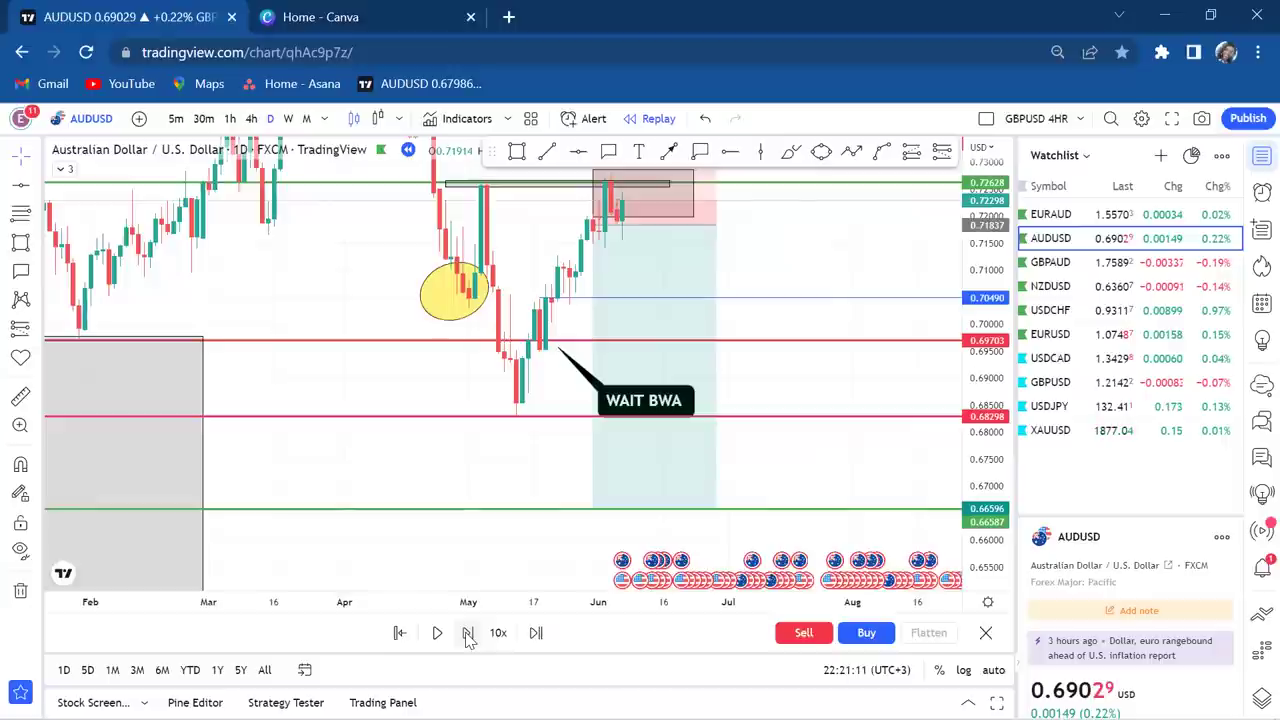
left_click(467, 633)
left_click(467, 633)
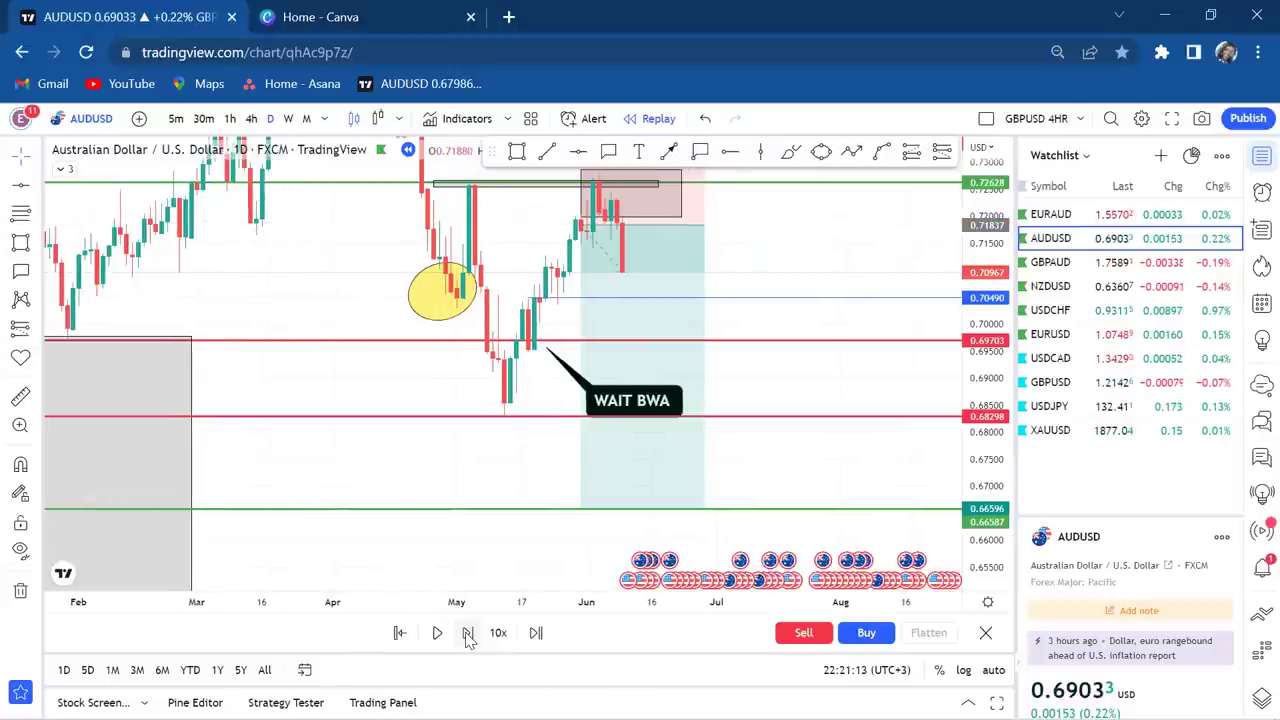
left_click(467, 633)
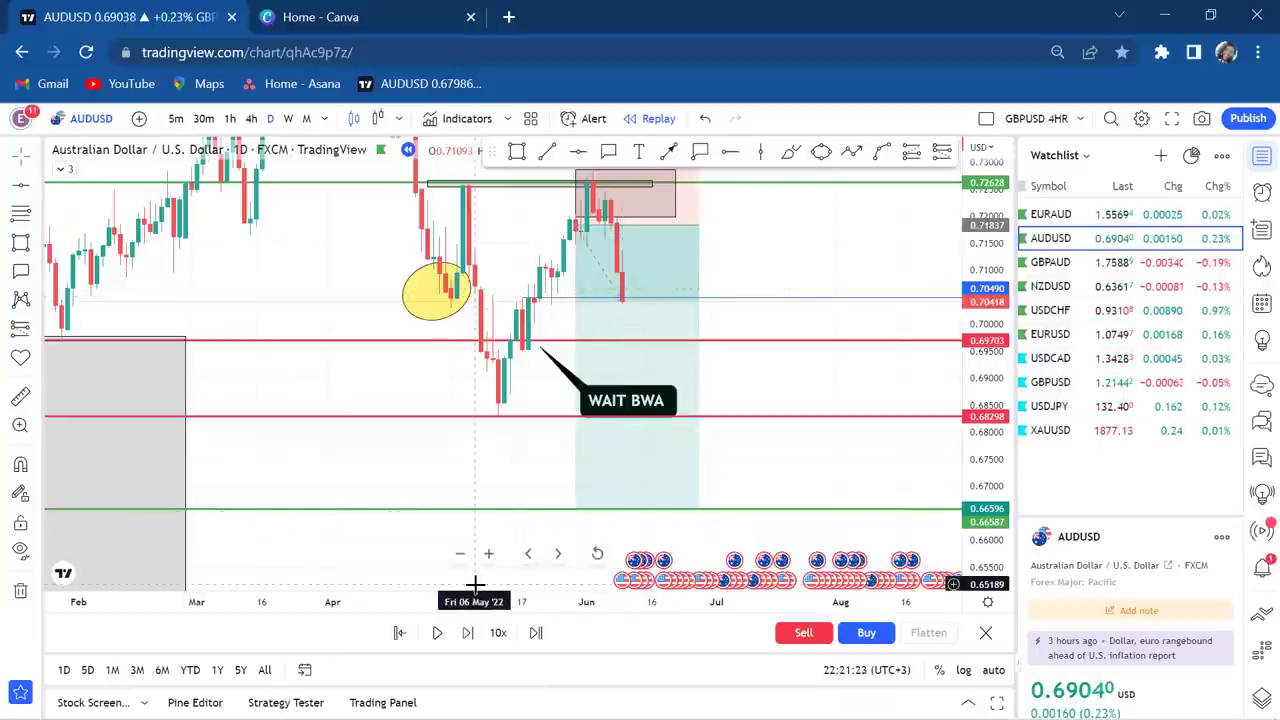
left_click(467, 634)
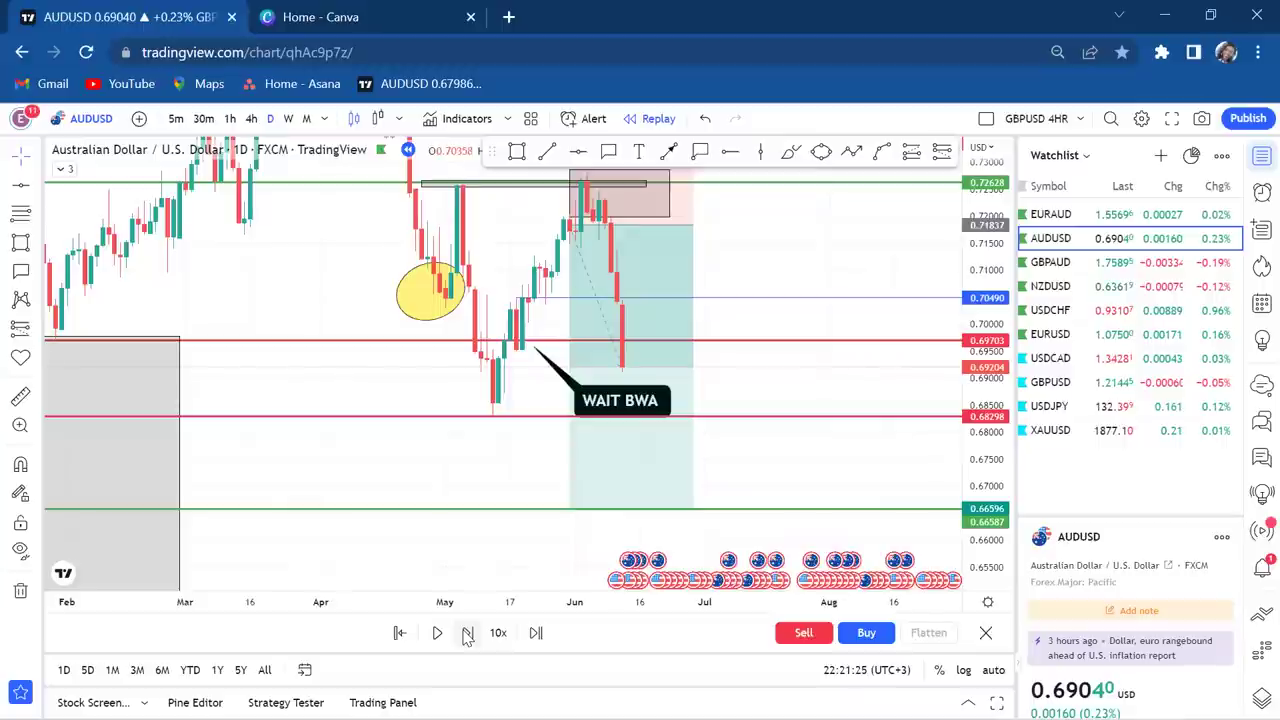
- Advance the replay one bar and shift the short position to an entry of 0.71881 and a target of 0.66640
left_click(467, 634)
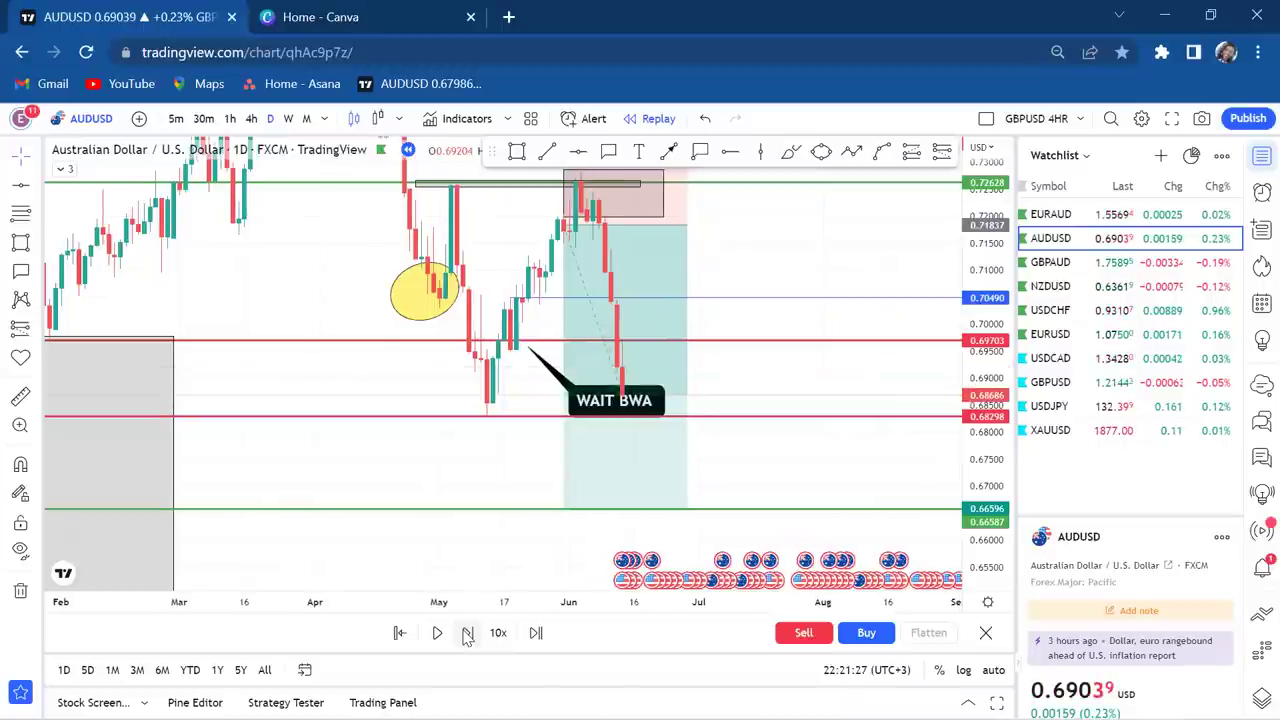
left_click_drag(608, 423, 632, 403)
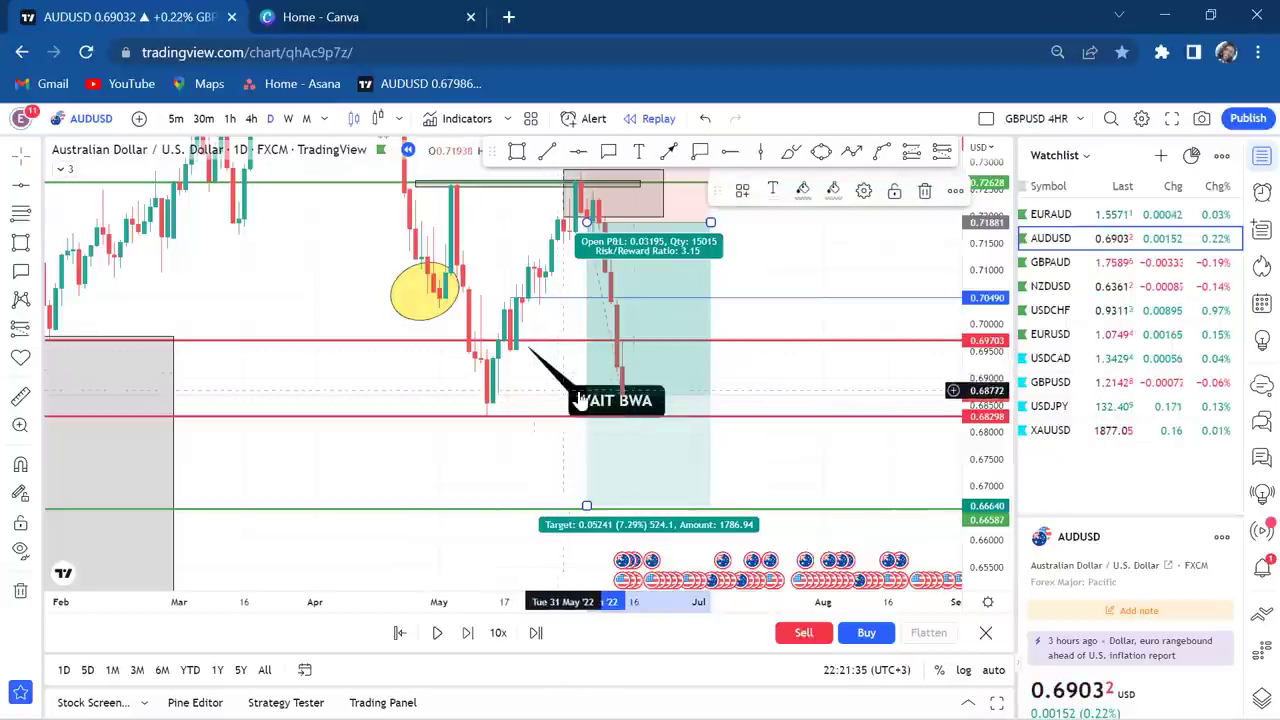
- Delete the WAIT BWA callout and advance the replay three bars to follow the pullback toward the blue 0.70490 ray
left_click(583, 405)
key("Delete")
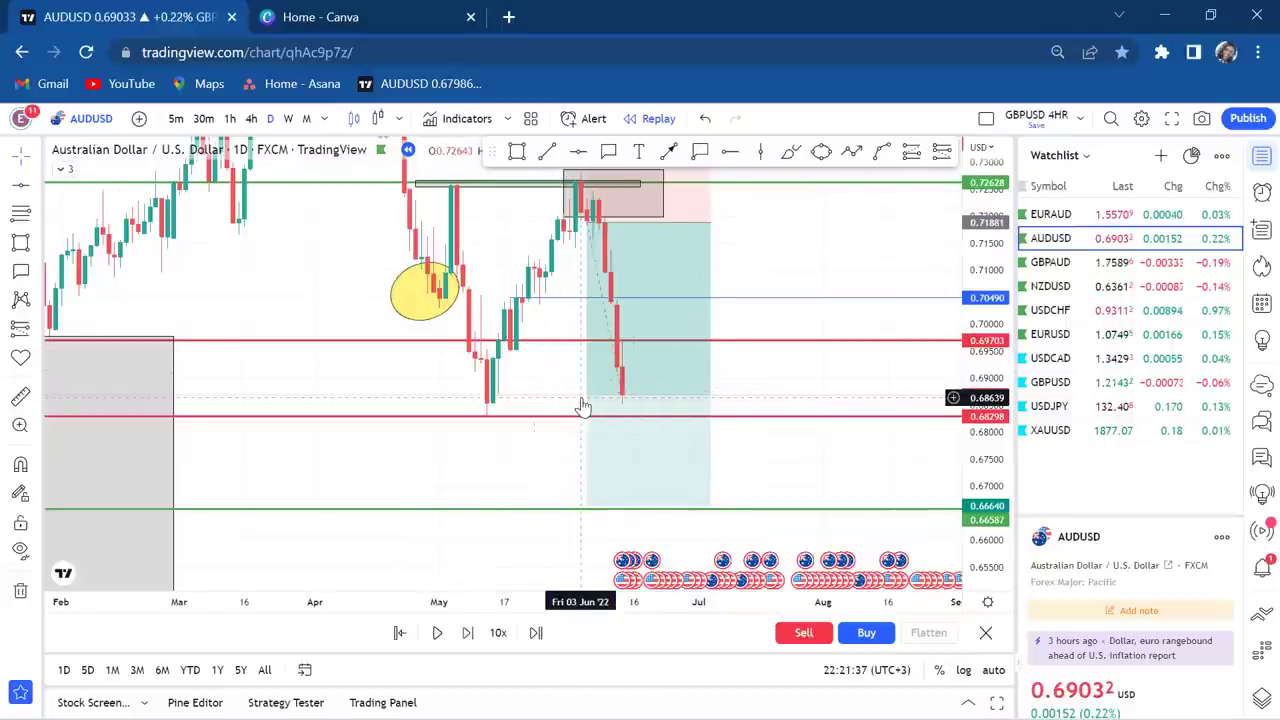
scroll(583, 405, "down", 2)
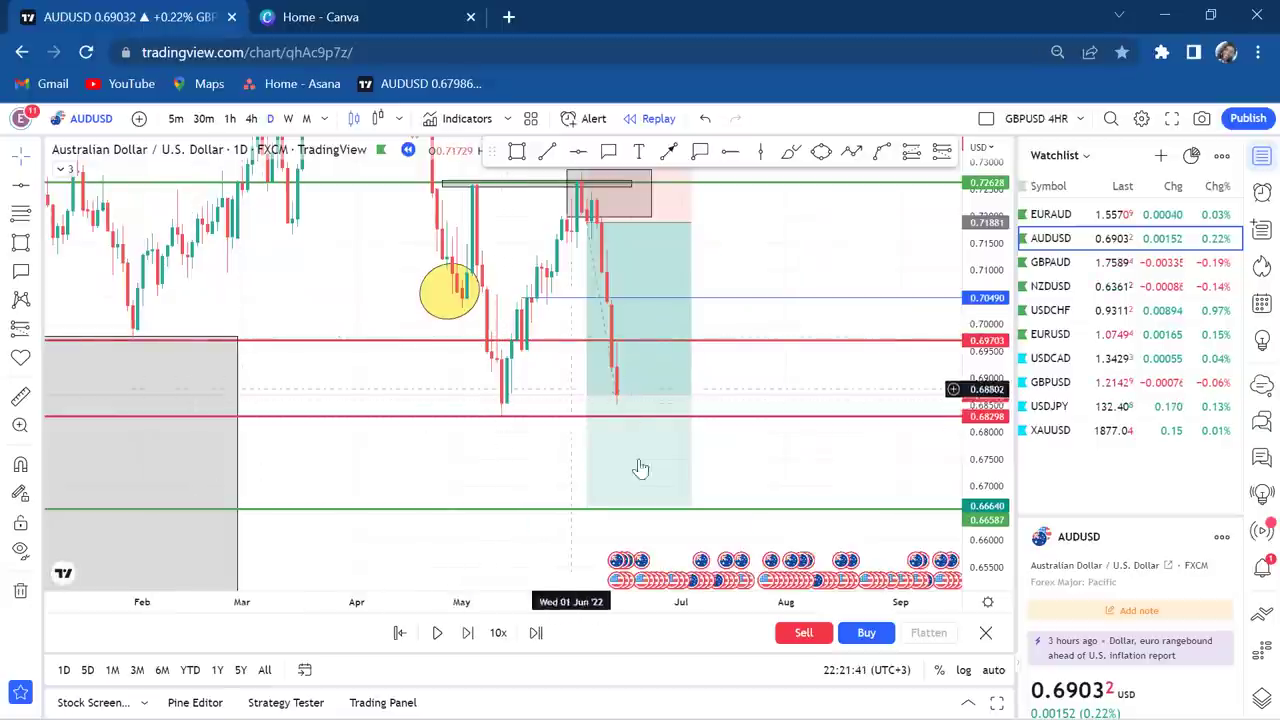
left_click(462, 641)
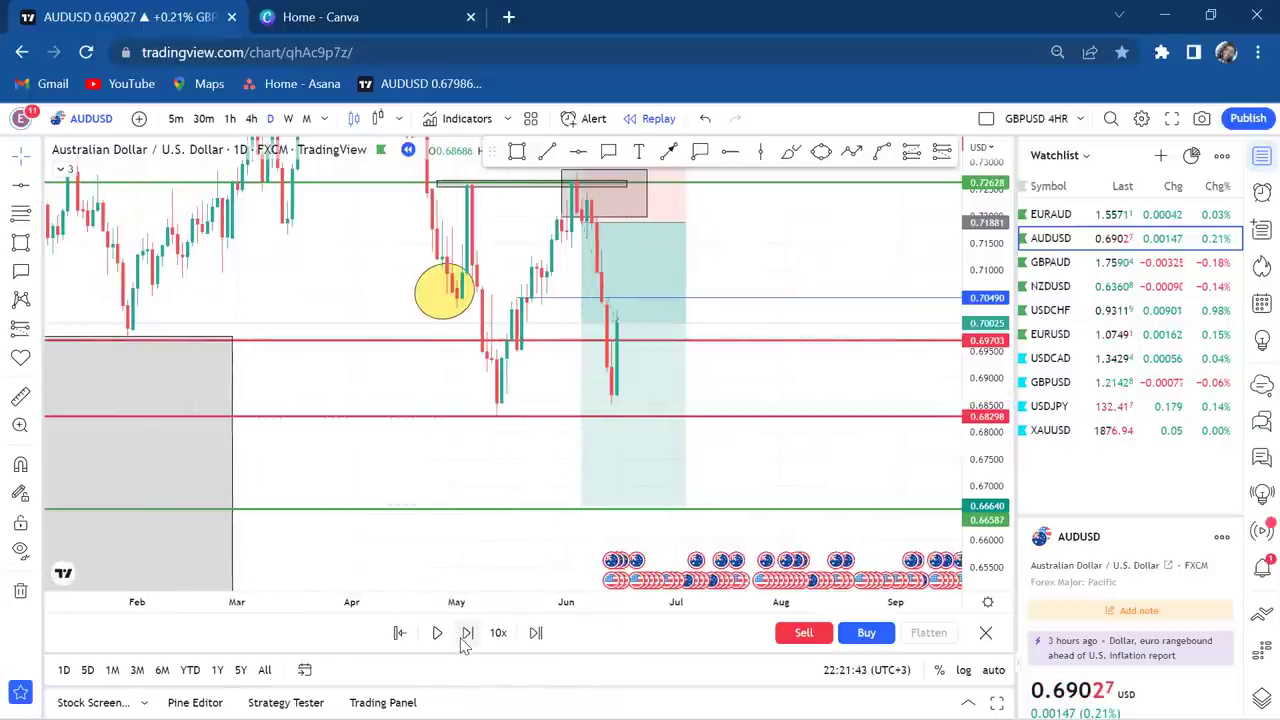
left_click(462, 641)
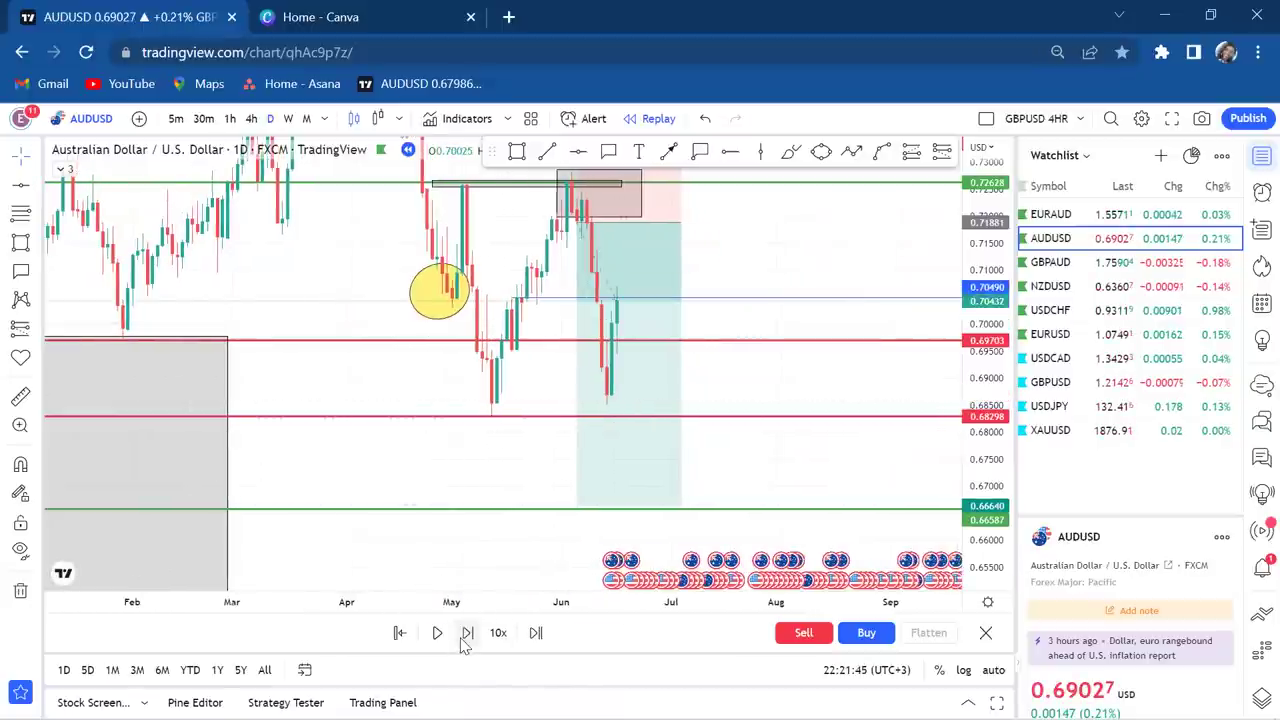
left_click(462, 641)
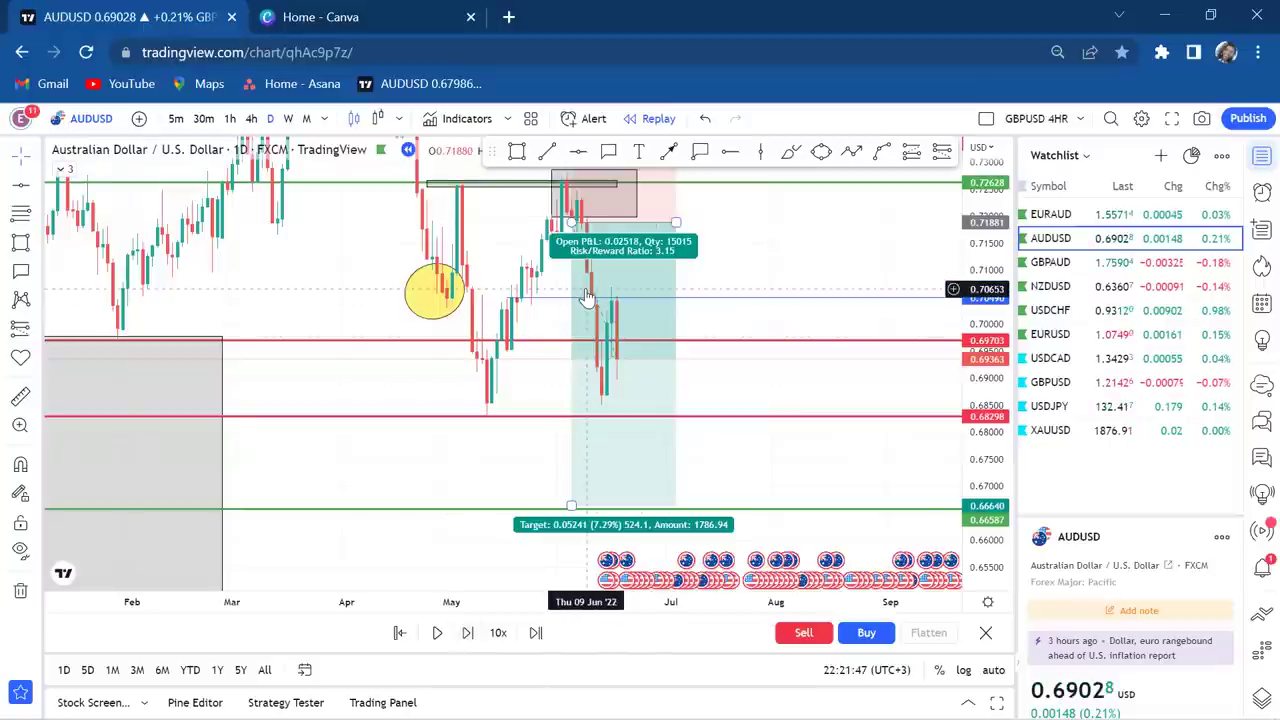
- Advance the daily replay ten more bars to follow the short position down through the 0.68298 red line
scroll(588, 252, "up", 2)
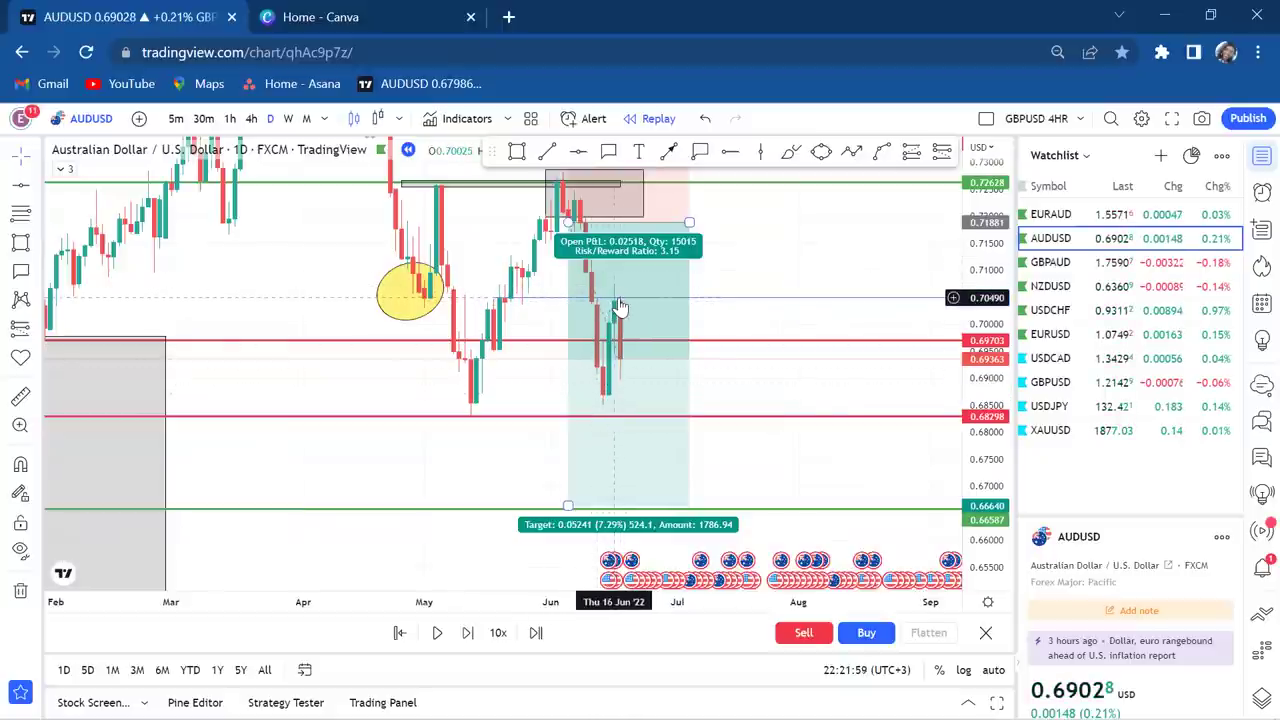
left_click(468, 633)
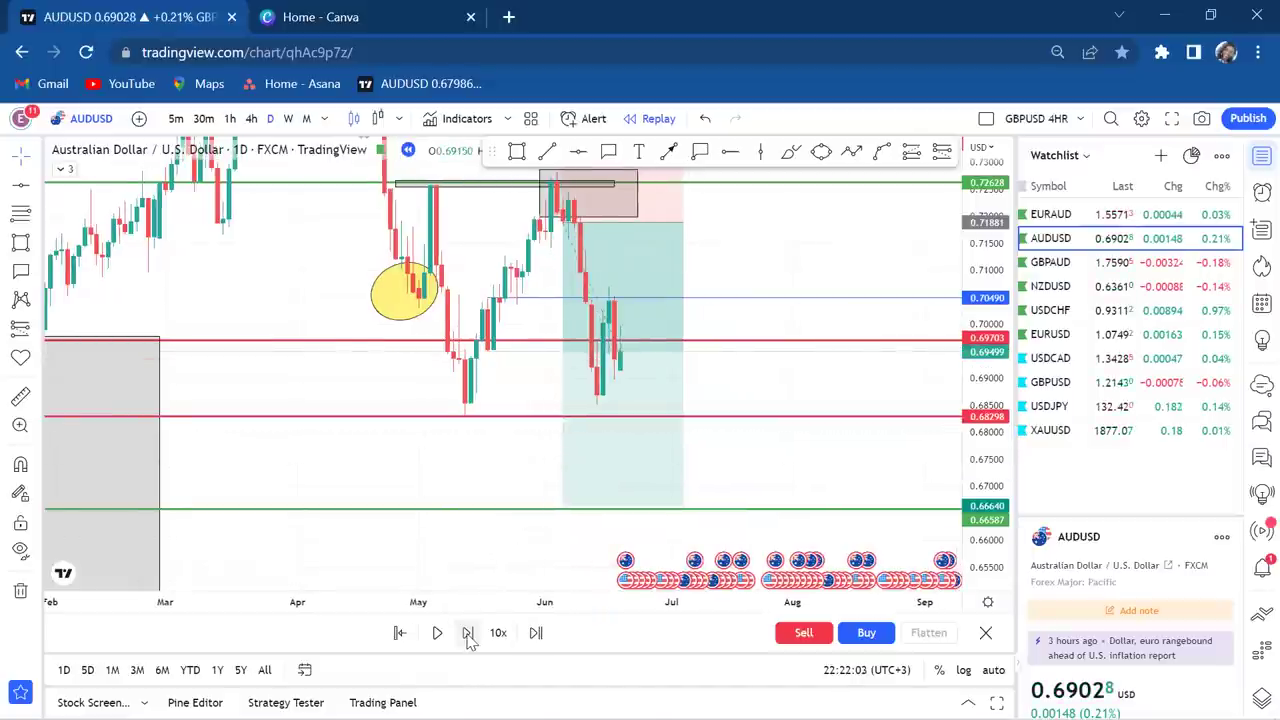
left_click(468, 633)
left_click(468, 633)
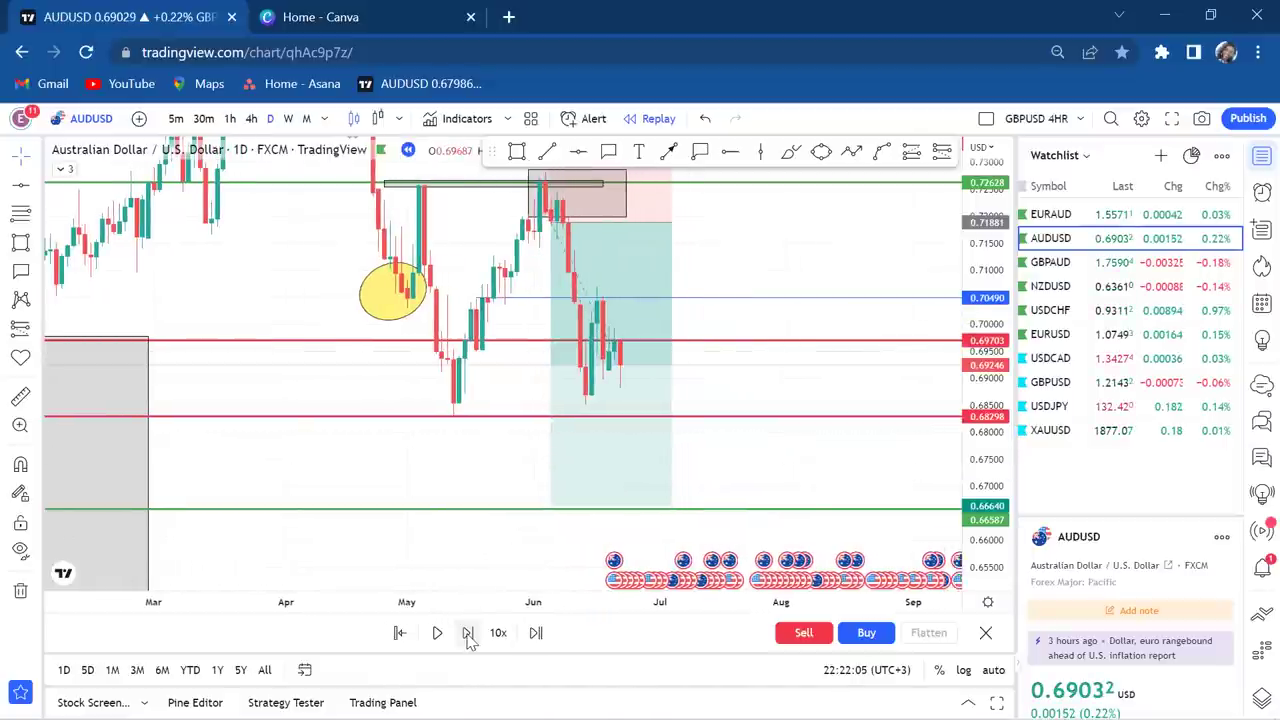
left_click(468, 633)
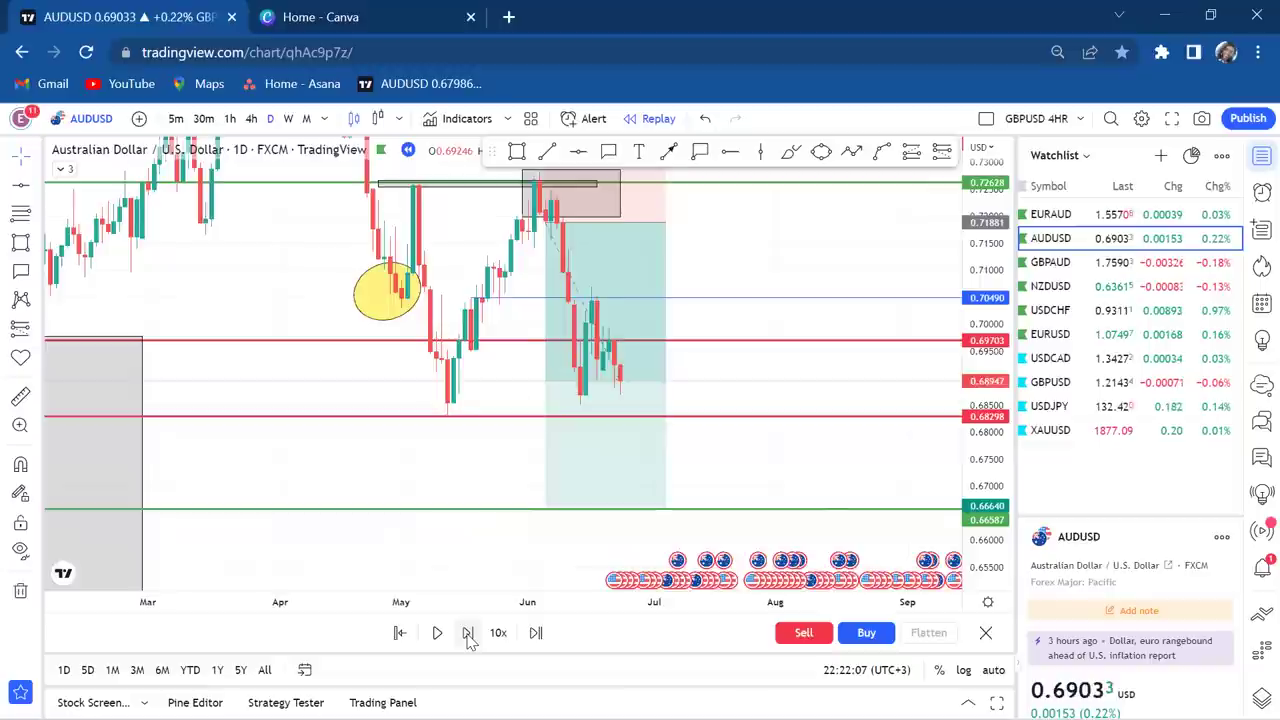
left_click(468, 633)
left_click(468, 633)
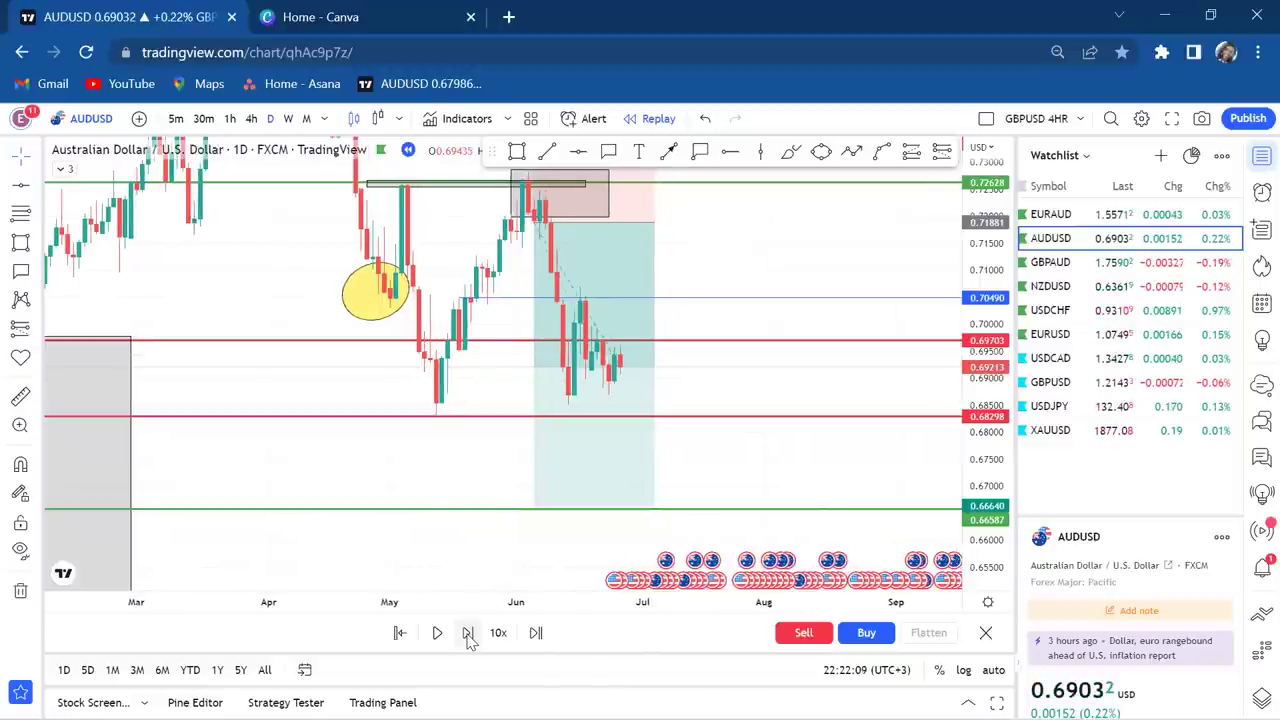
left_click(468, 633)
left_click(468, 633)
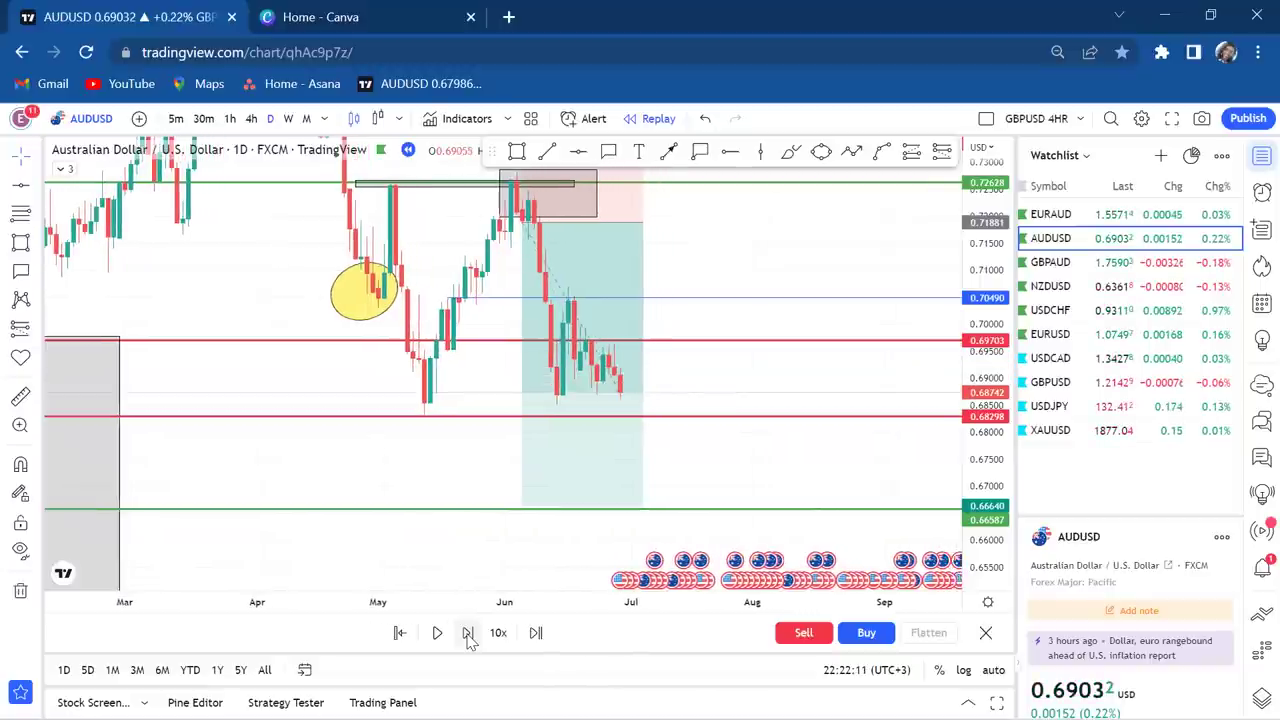
left_click(468, 633)
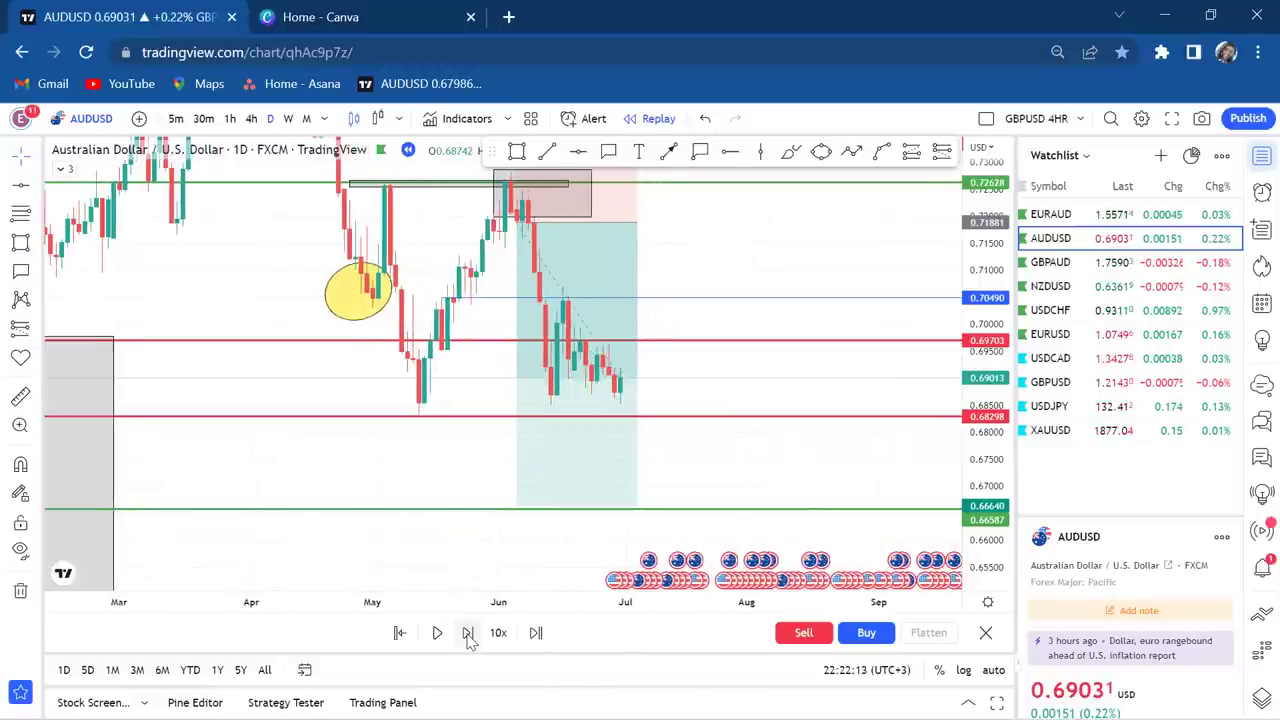
left_click(468, 633)
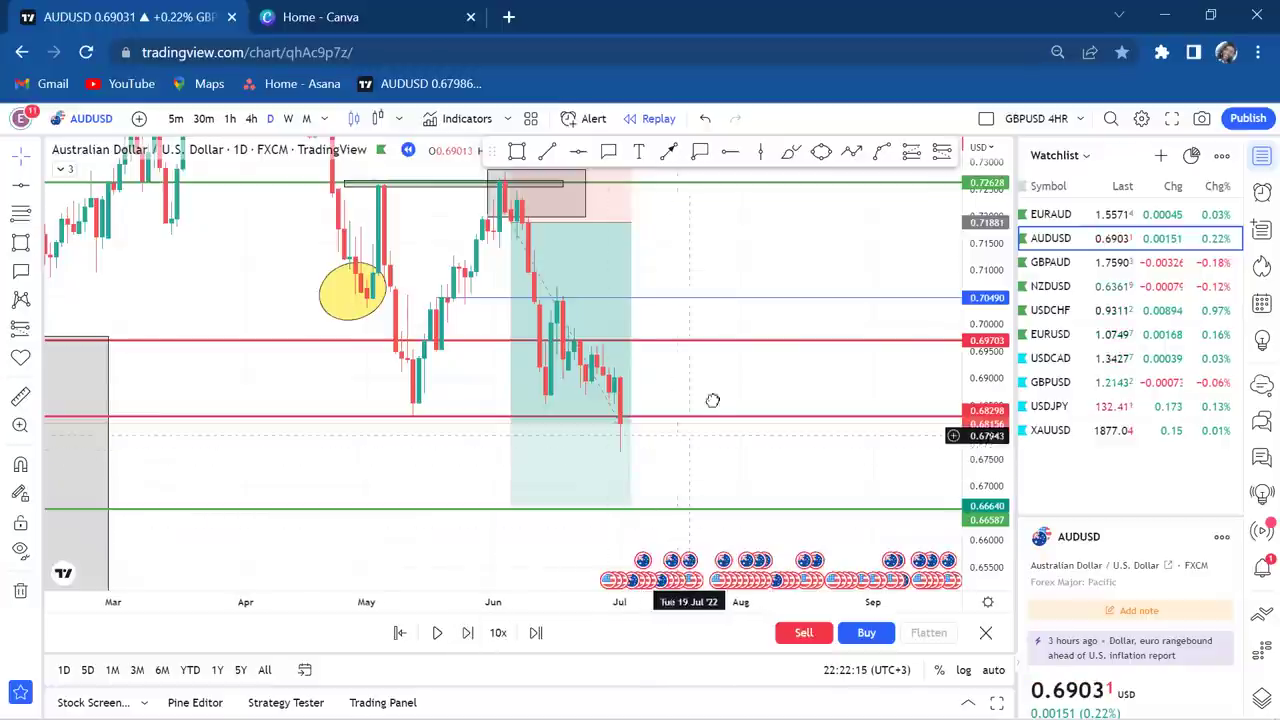
- Play the daily replay through to early August 2022, pause it, and compare the July low with the 0.66587 green line
left_click_drag(712, 400, 748, 335)
scroll(748, 335, "down", 3)
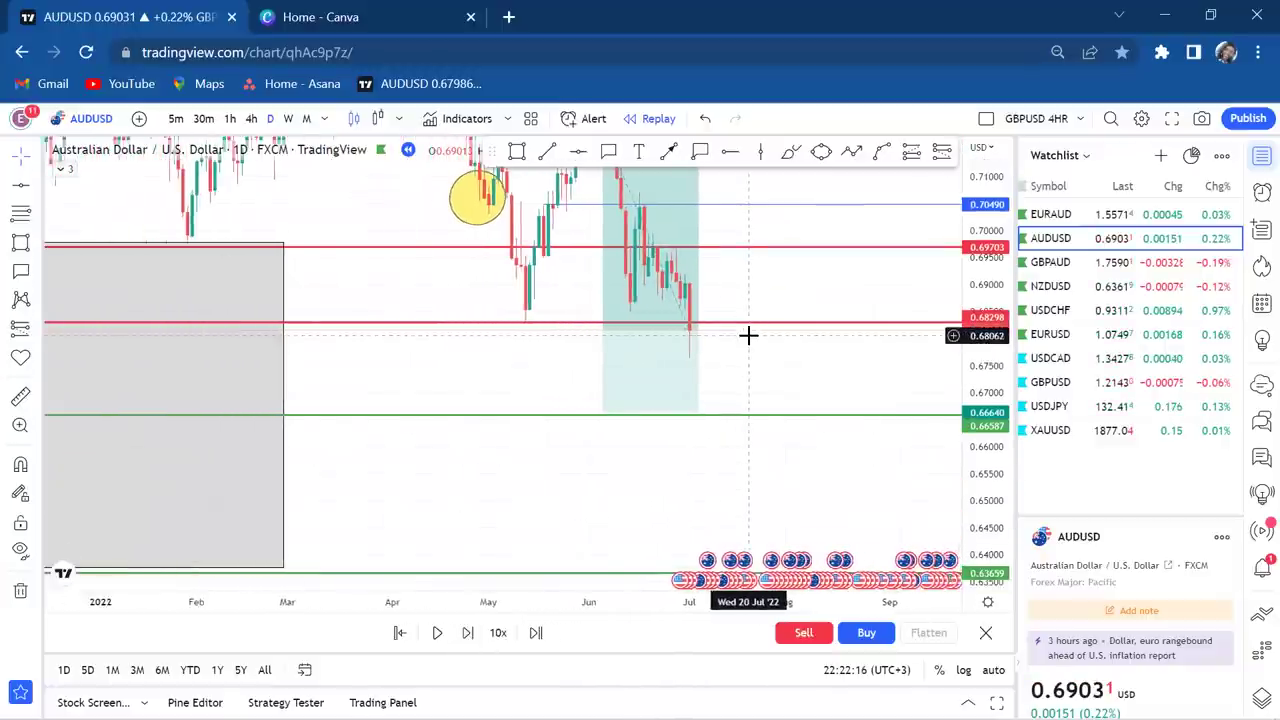
left_click(434, 634)
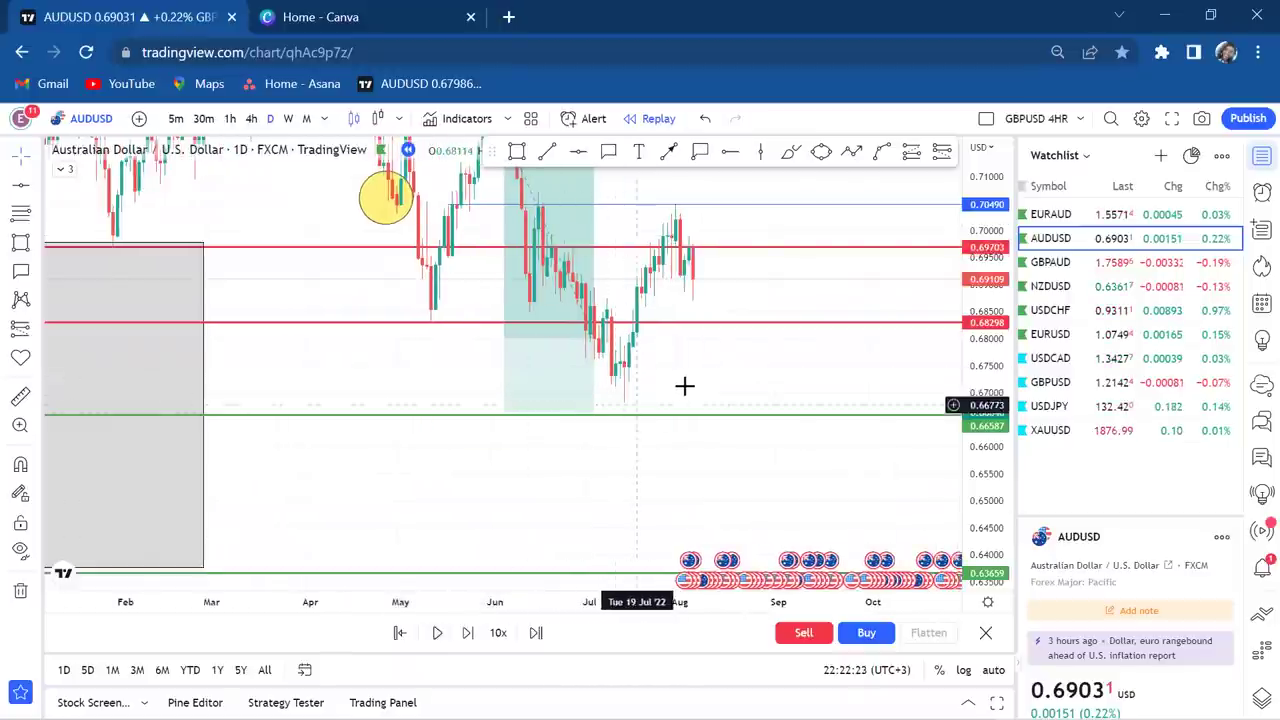
left_click_drag(645, 388, 686, 357)
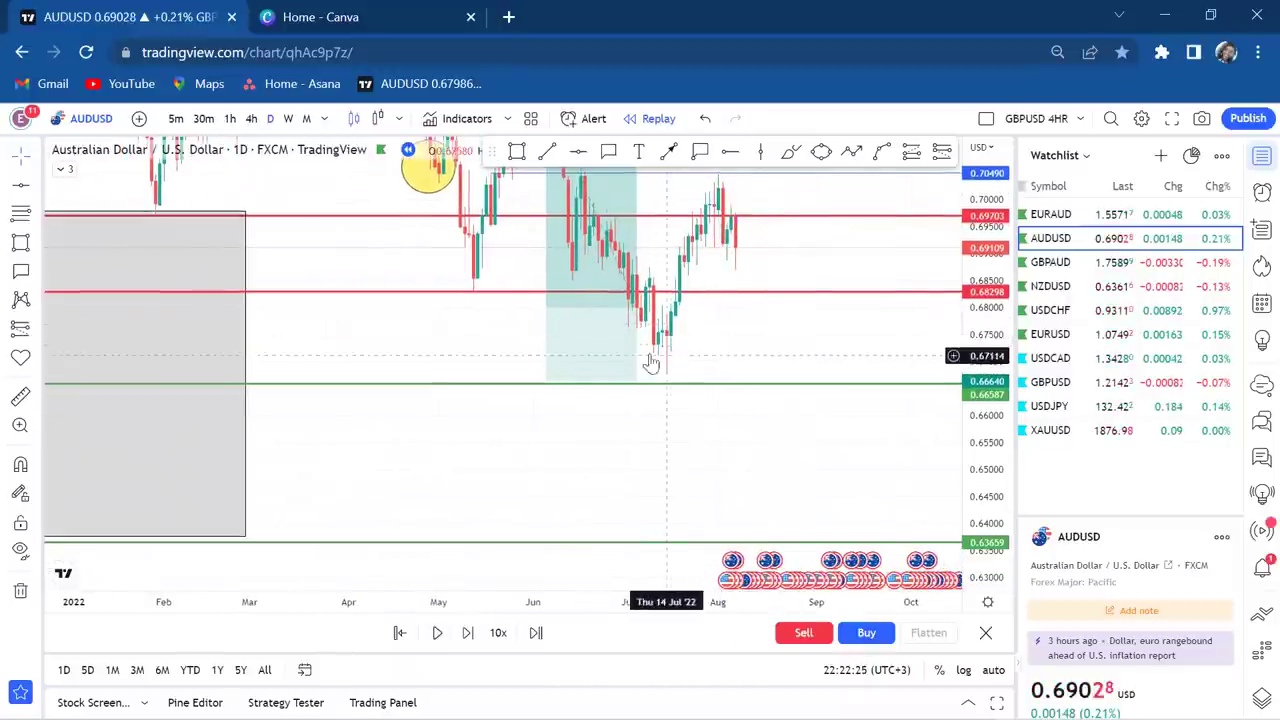
left_click_drag(754, 354, 646, 449)
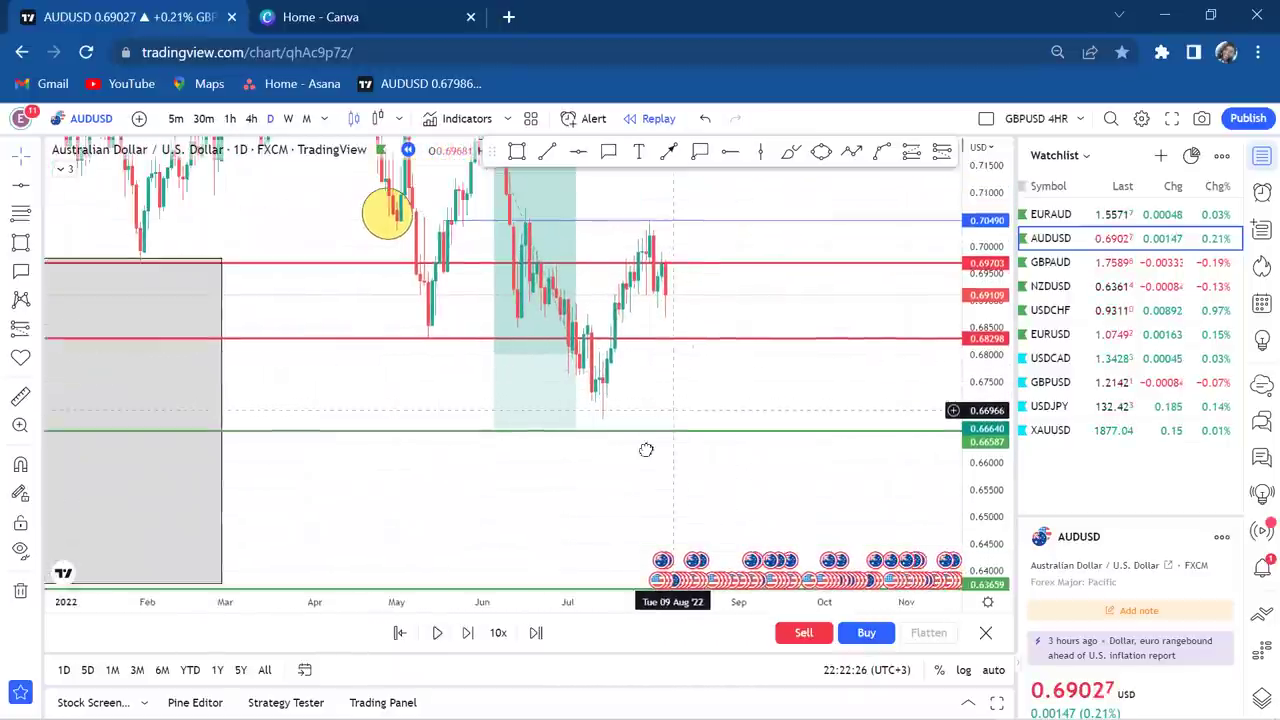
- Extend the short position's target down to 0.63733, just above the 0.63659 green line
scroll(645, 449, "down", 2)
left_click_drag(955, 306, 951, 320)
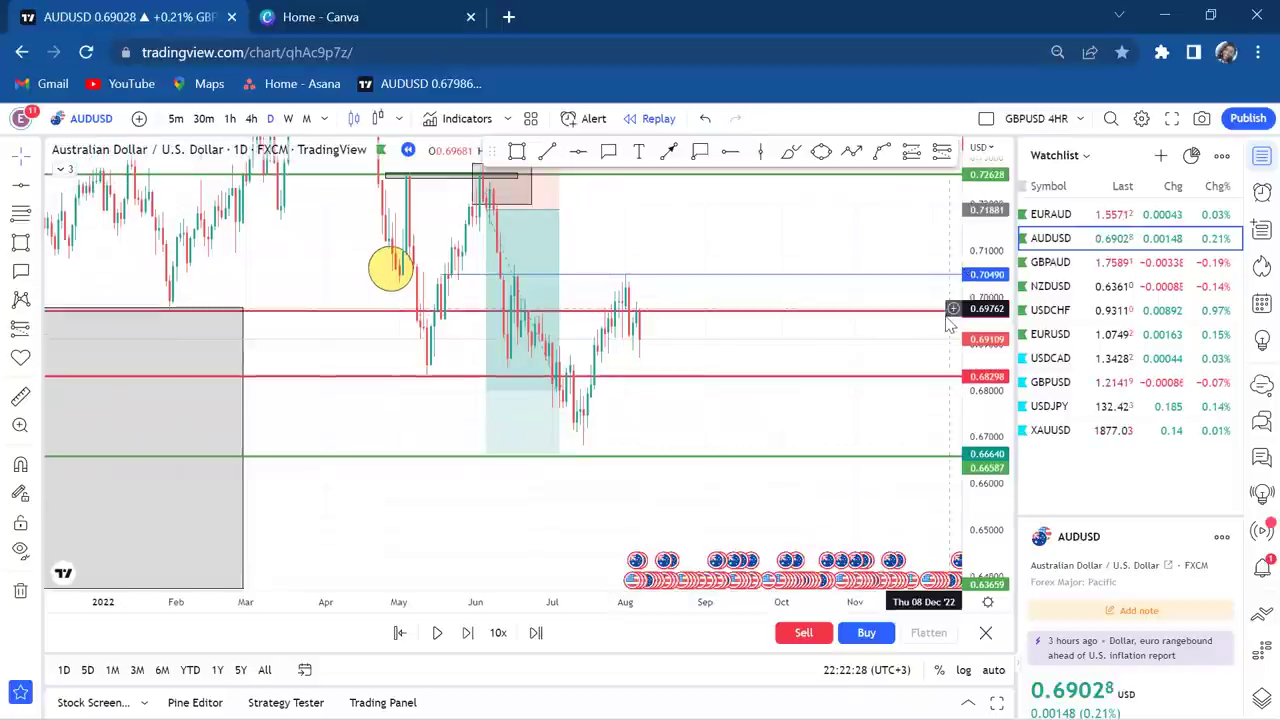
left_click_drag(691, 429, 734, 286)
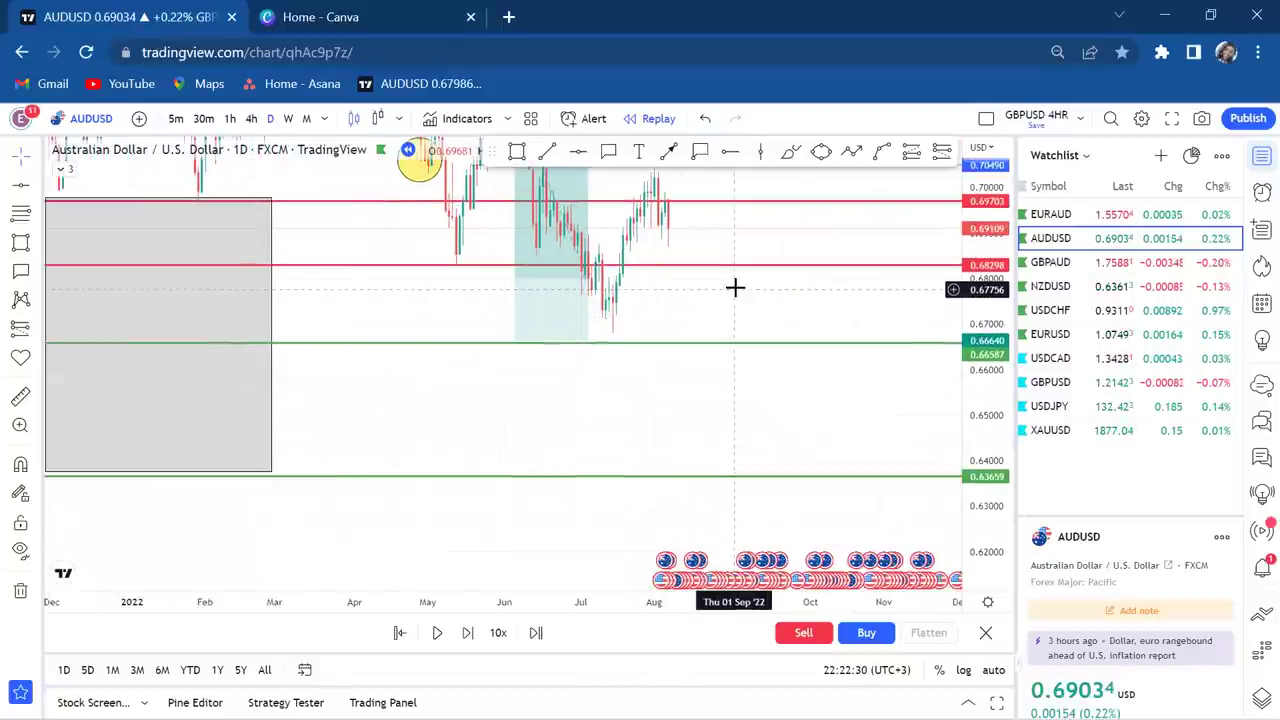
left_click_drag(520, 343, 506, 470)
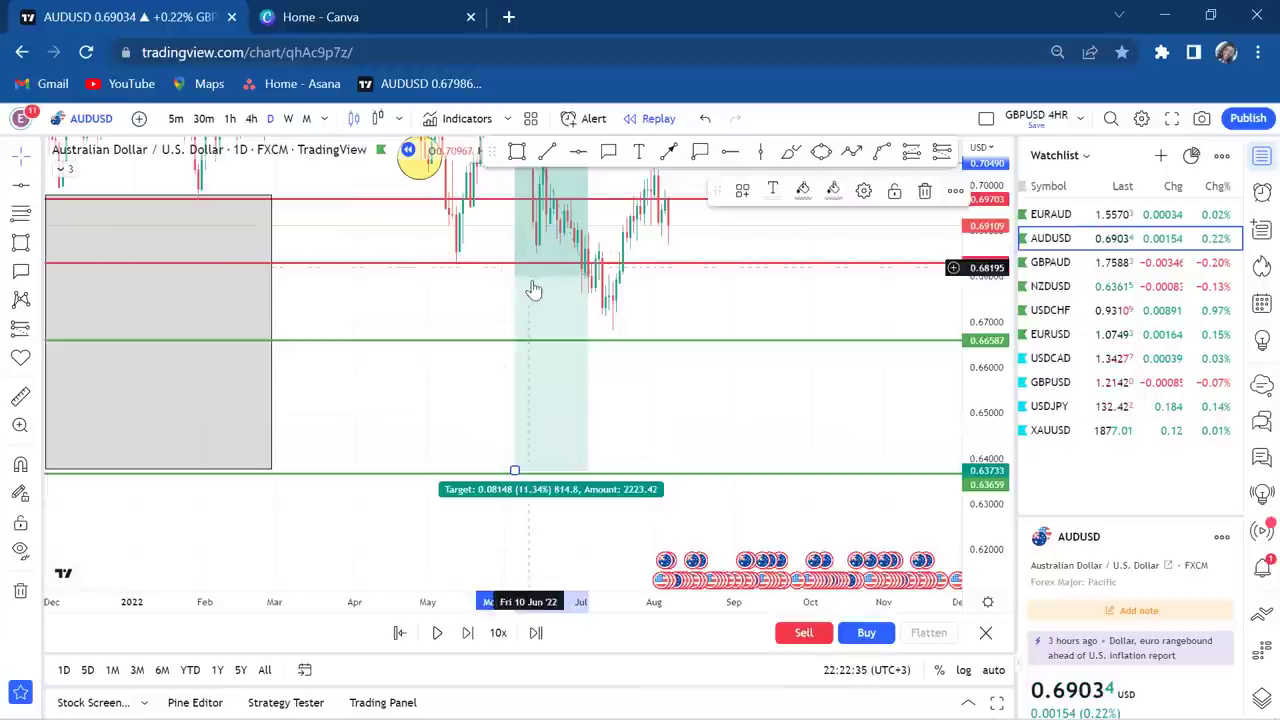
- Play the daily replay to mid-October 2022 to follow price toward the extended target, and pause it
mouse_move(731, 341)
left_mouse_down()
mouse_move(719, 356)
mouse_move(740, 357)
left_mouse_up()
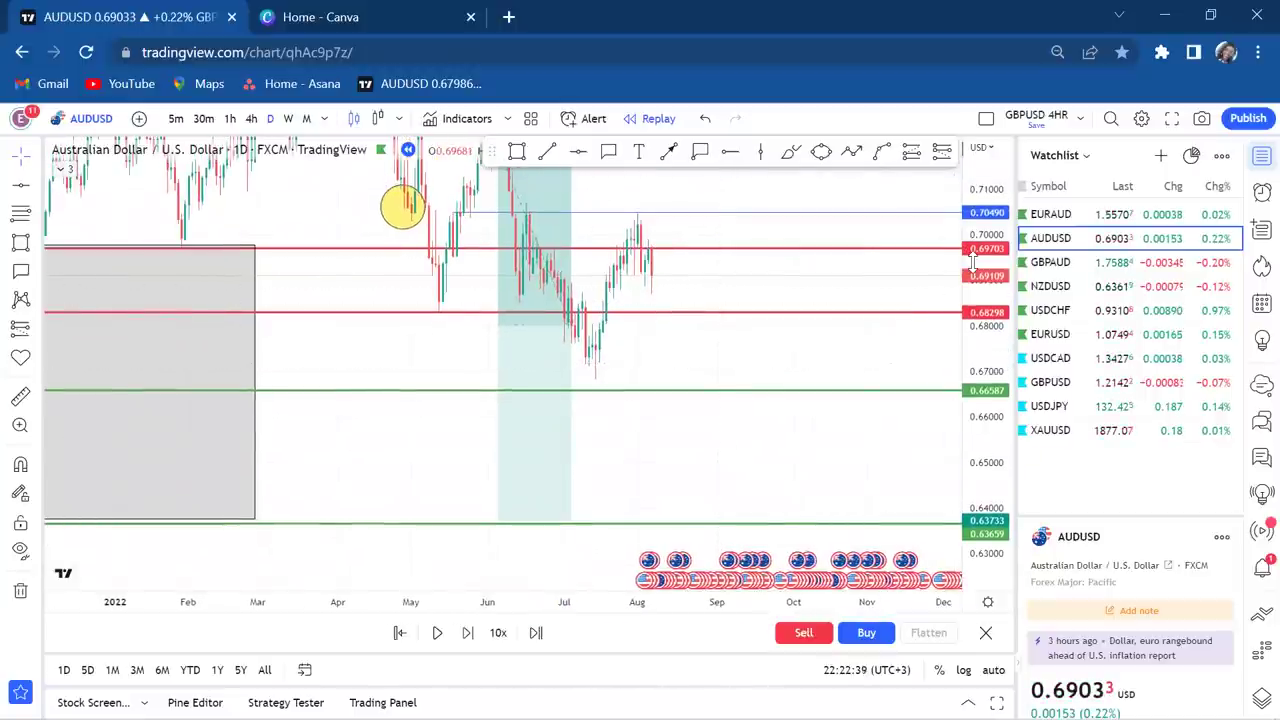
scroll(660, 334, "down", 2)
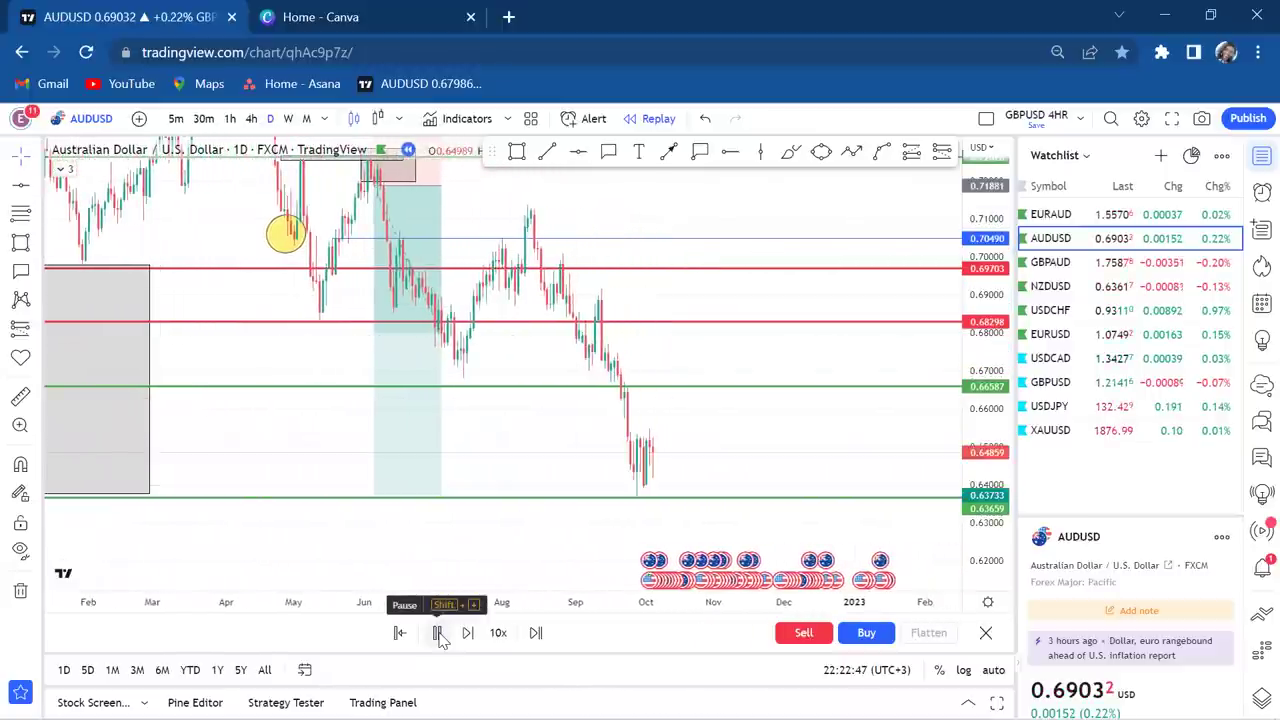
left_click(438, 633)
left_click_drag(523, 454, 591, 449)
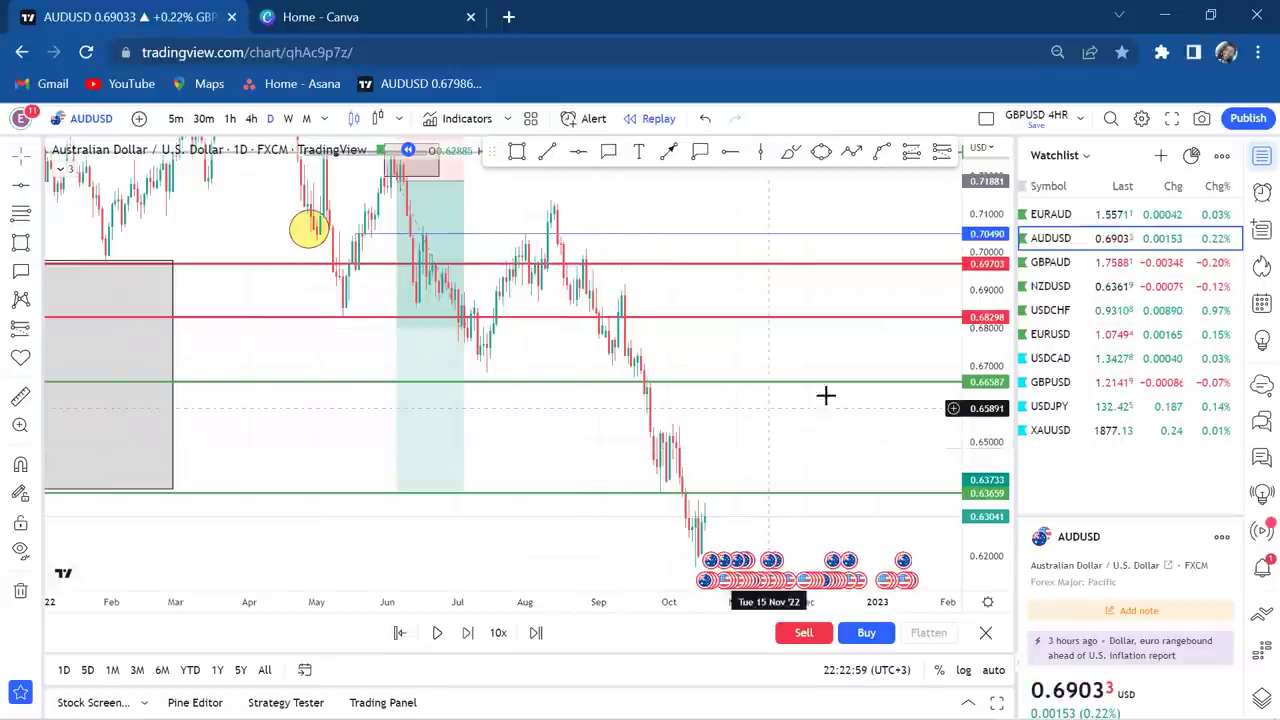
left_click_drag(980, 314, 654, 320)
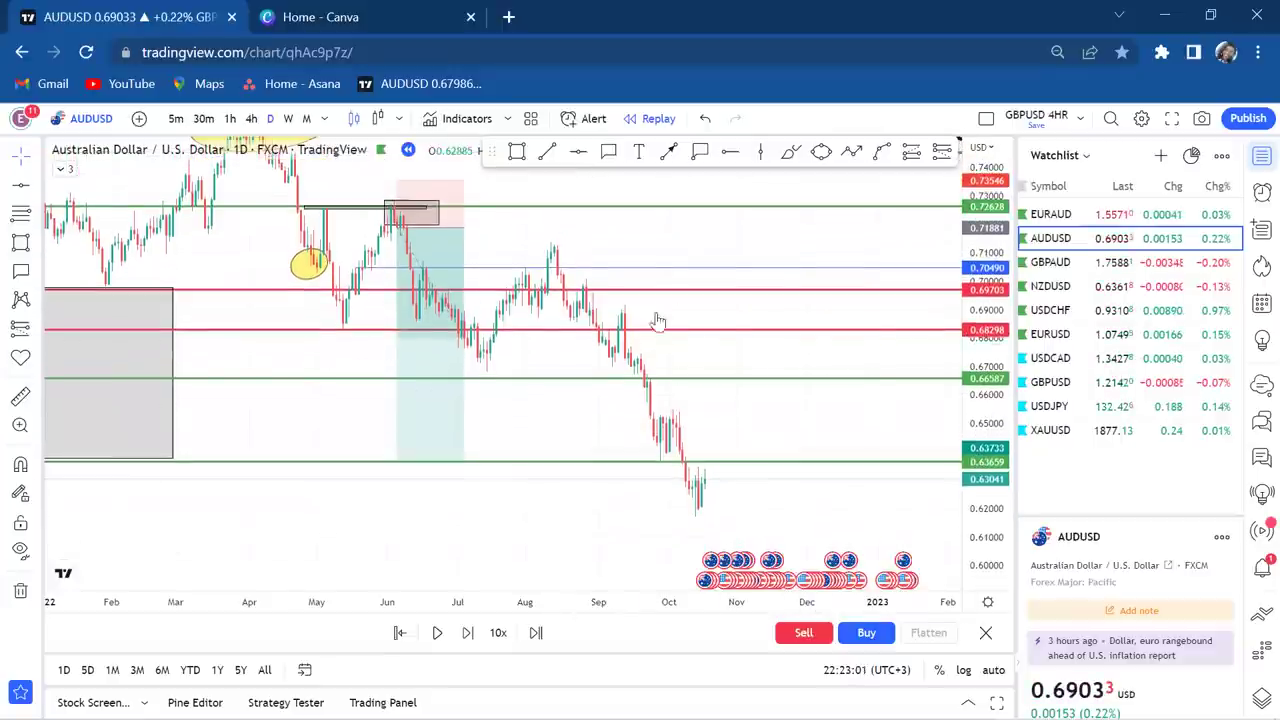
- Switch the chart to the weekly timeframe and review the decline from the double top to the 0.63659 green line
left_click(288, 118)
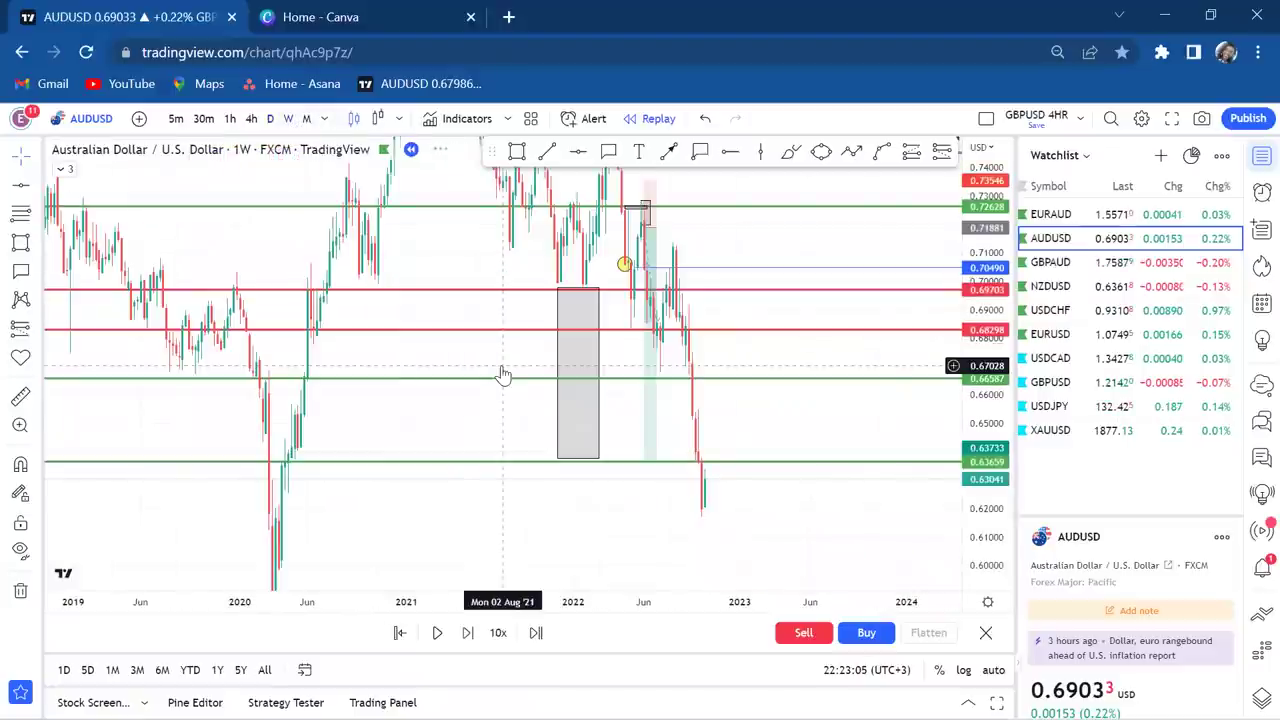
scroll(701, 383, "up", 4)
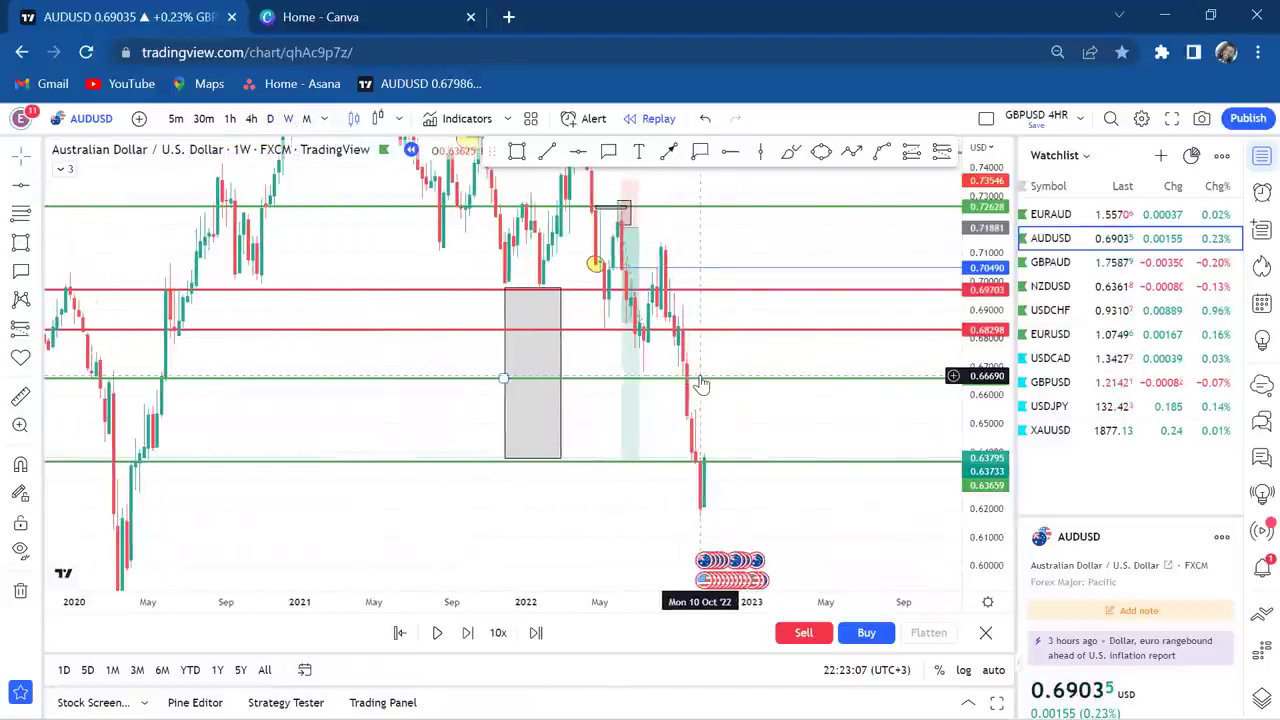
mouse_move(738, 239)
left_mouse_down()
mouse_move(743, 414)
mouse_move(563, 343)
left_mouse_up()
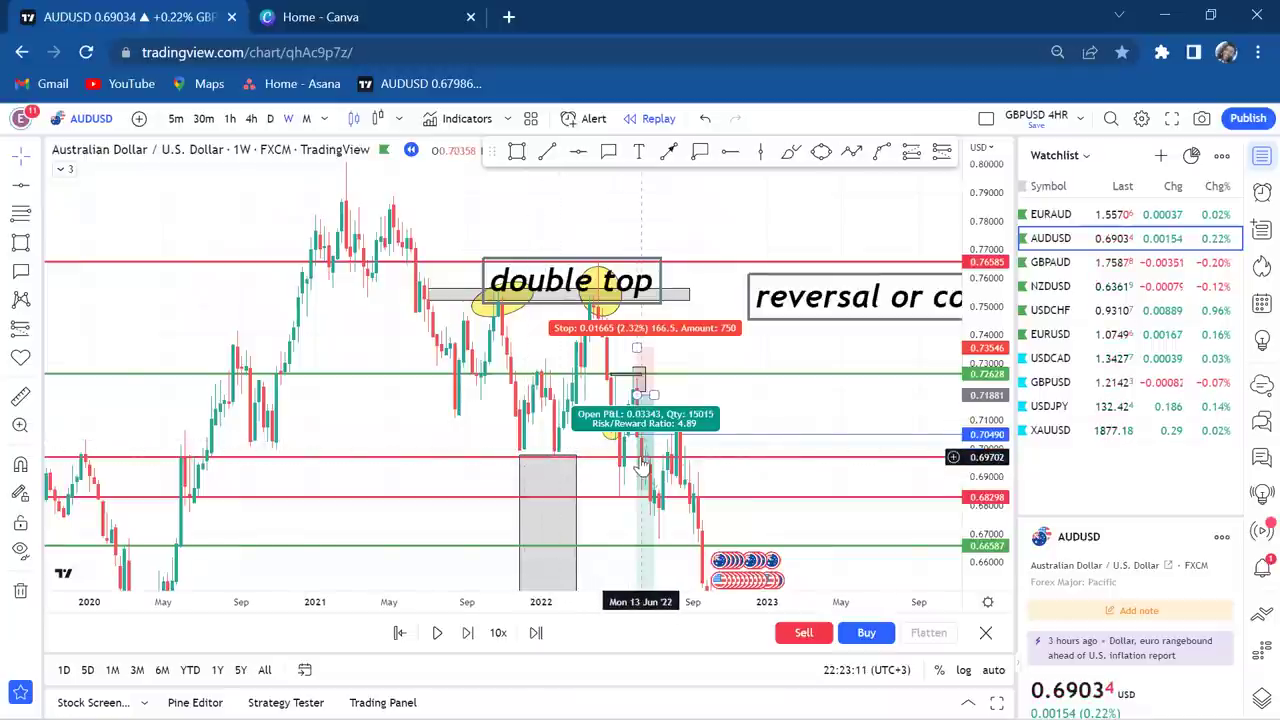
left_click_drag(740, 411, 757, 323)
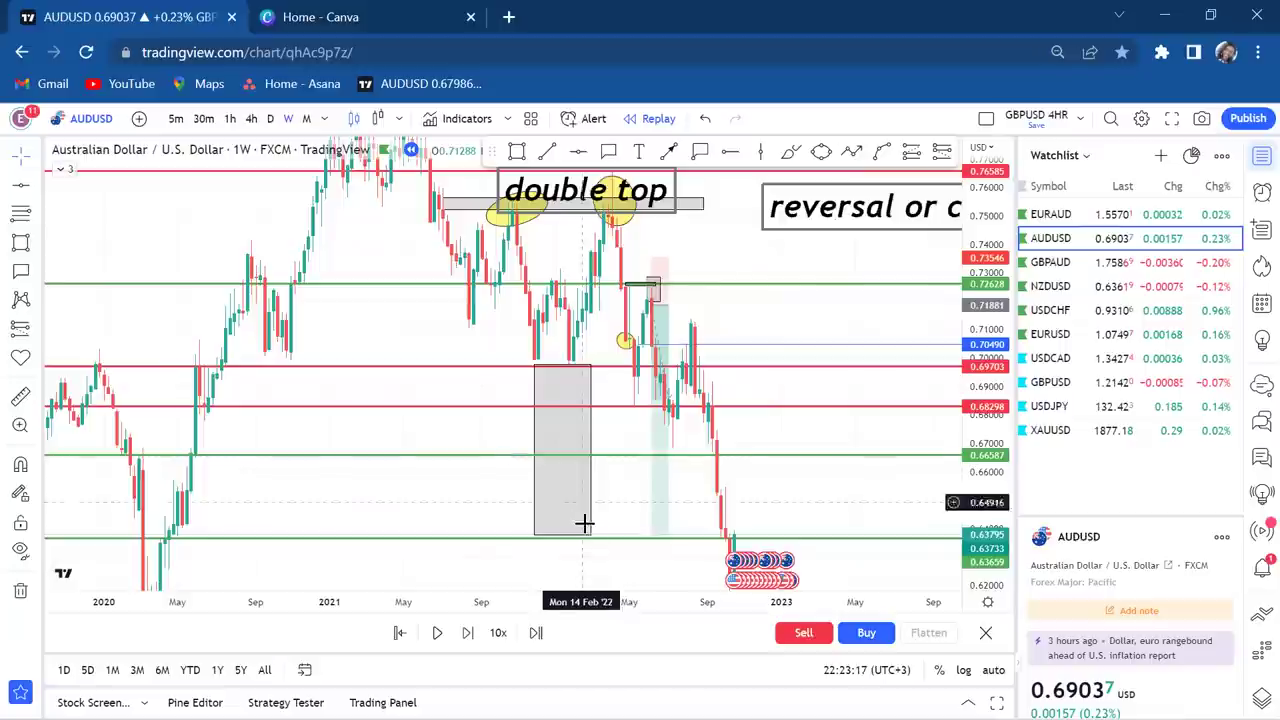
left_click_drag(763, 505, 742, 380)
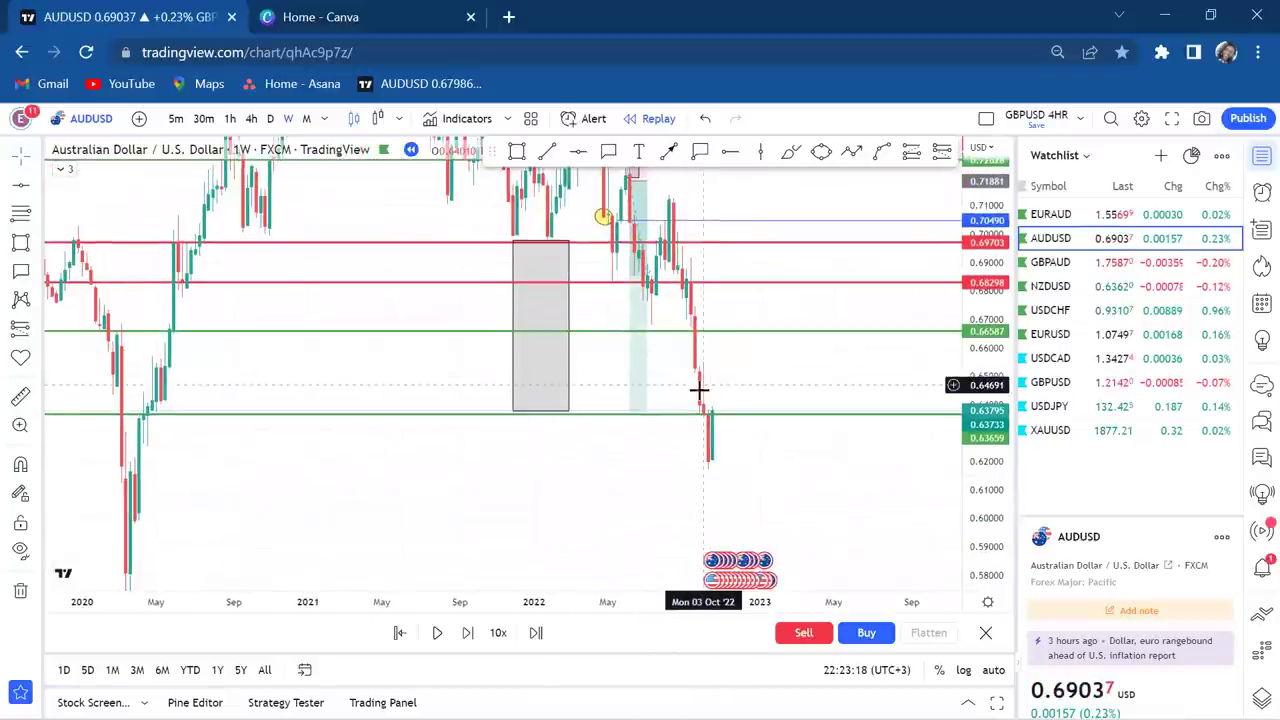
mouse_move(794, 294)
left_mouse_down()
mouse_move(771, 406)
mouse_move(814, 377)
left_mouse_up()
left_click_drag(988, 214, 980, 285)
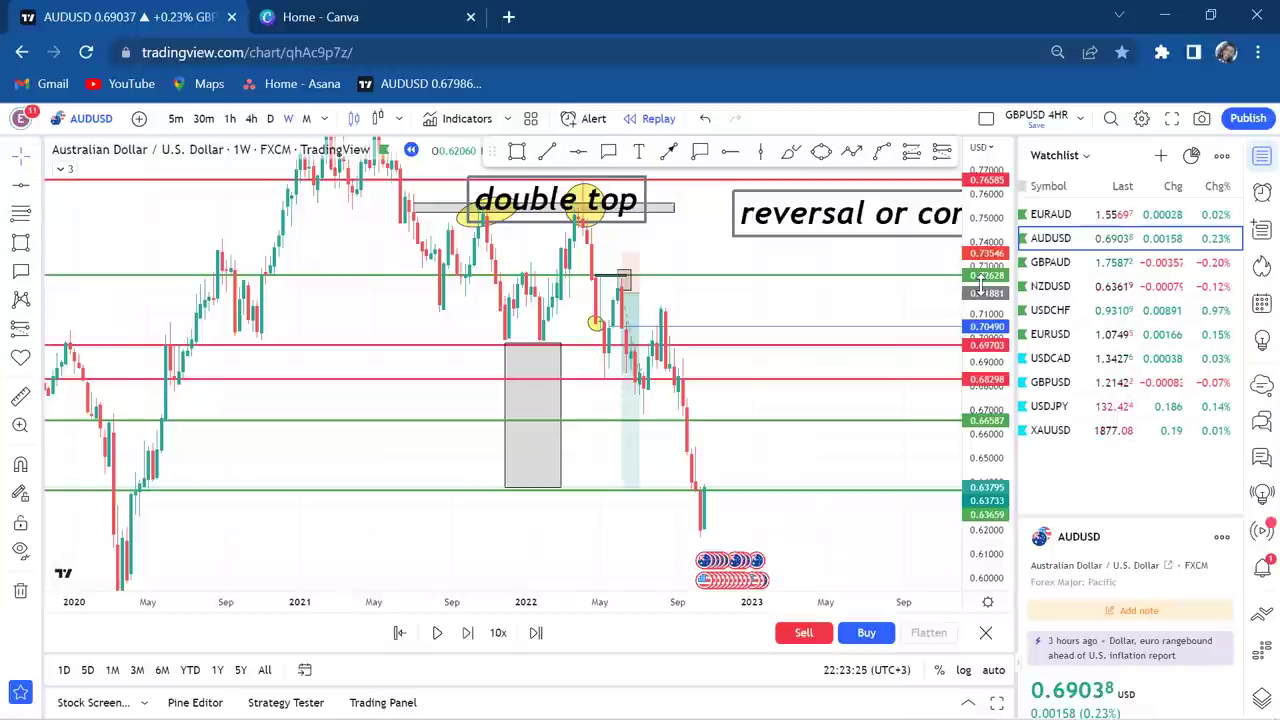